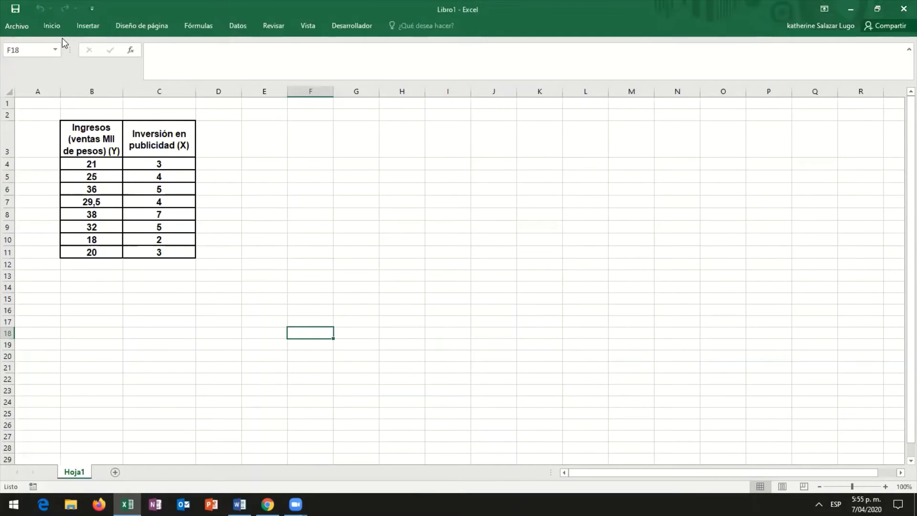
Step: Open the Regresión tool from the Análisis de datos functions
{"action": "left_click", "coordinate": [231, 28]}
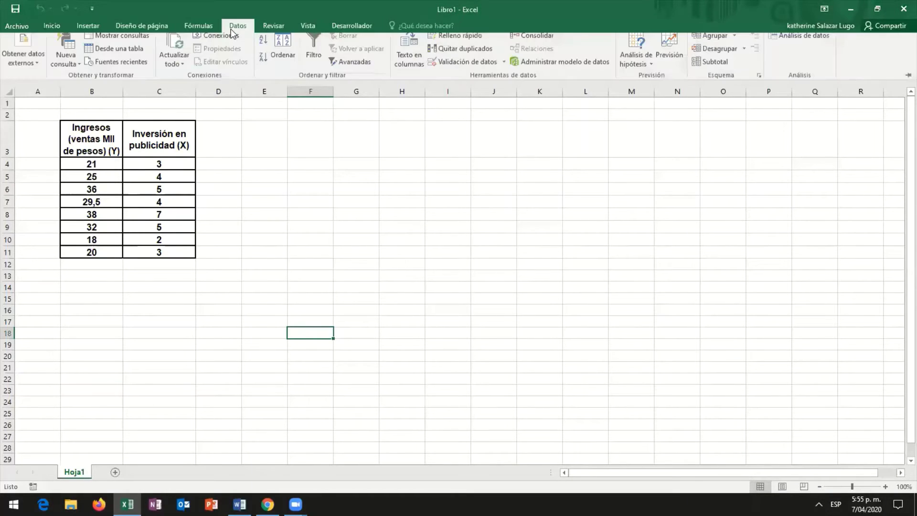
{"action": "left_click", "coordinate": [800, 42]}
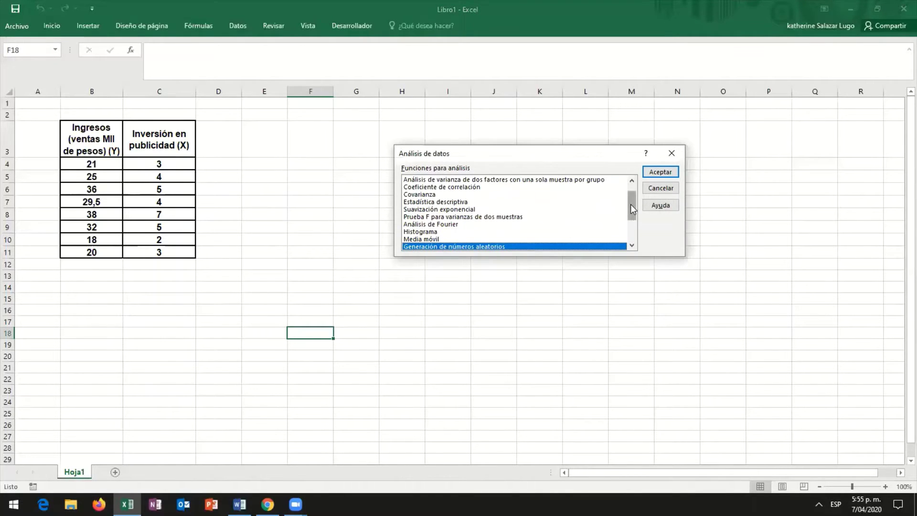
{"action": "scroll", "coordinate": [630, 215], "scroll_direction": "down", "scroll_amount": 2}
{"action": "scroll", "coordinate": [414, 220], "scroll_direction": "down", "scroll_amount": 1}
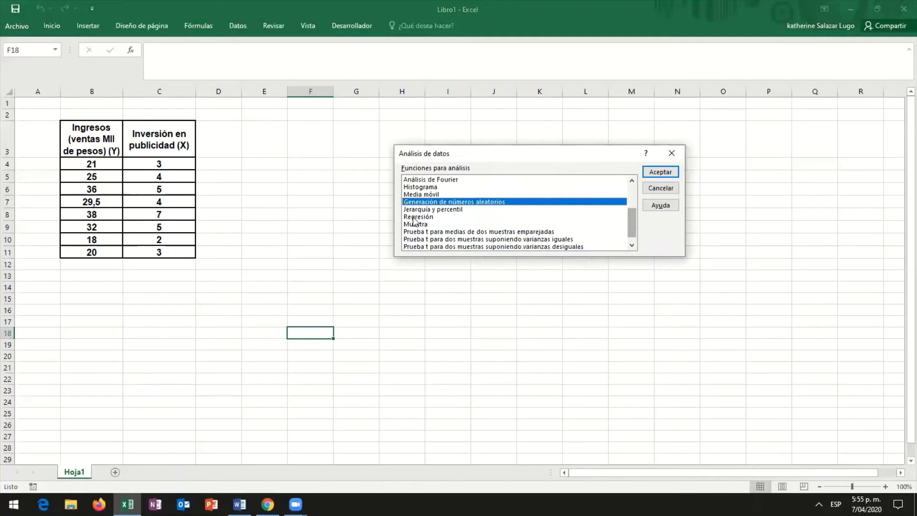
{"action": "left_click", "coordinate": [413, 217]}
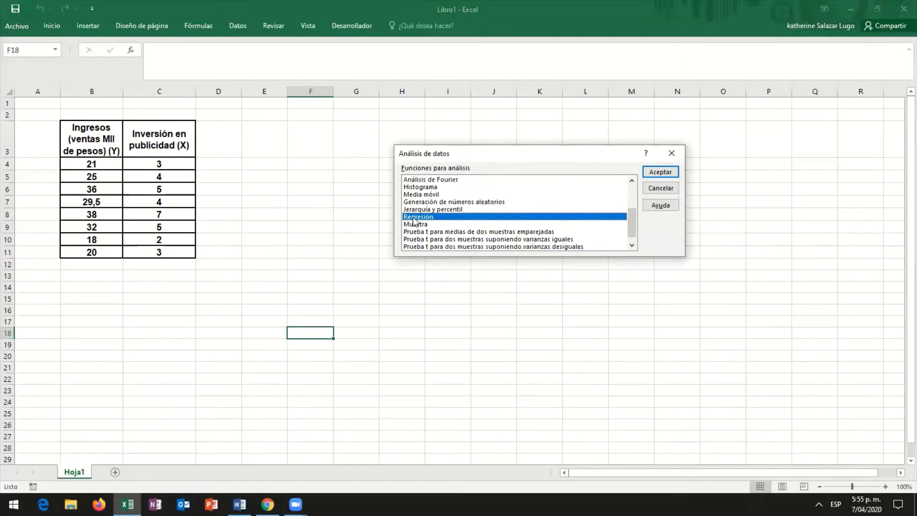
{"action": "left_click", "coordinate": [659, 171]}
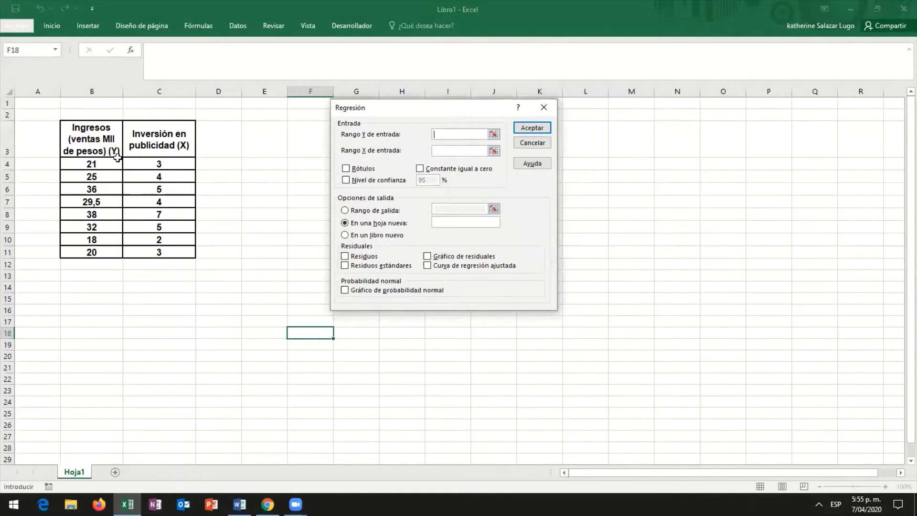
Step: Set the regression's Y input range to $B$3:$B$11 and its X input range to $C$3:$C$11, headers included
{"action": "left_click_drag", "start_coordinate": [101, 135], "coordinate": [97, 252]}
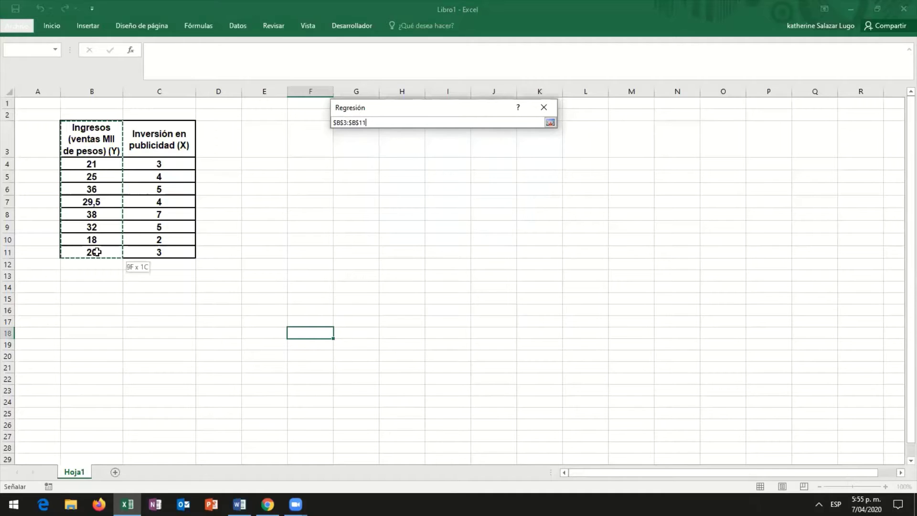
{"action": "left_click_drag", "start_coordinate": [97, 252], "coordinate": [97, 253]}
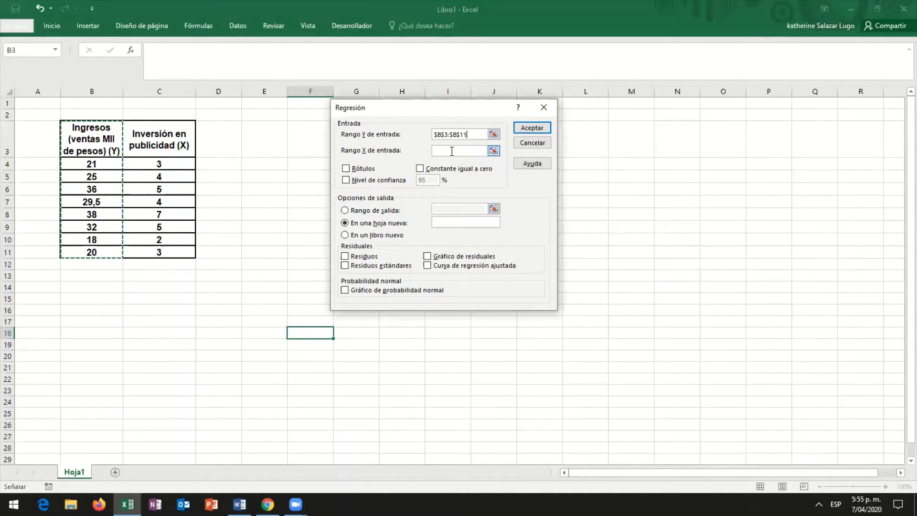
{"action": "left_click", "coordinate": [452, 151]}
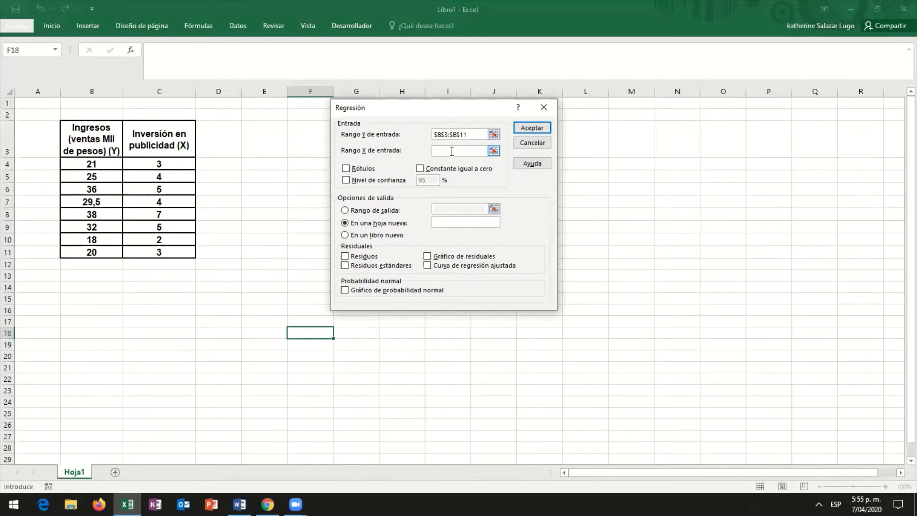
{"action": "left_click_drag", "start_coordinate": [160, 140], "coordinate": [161, 251]}
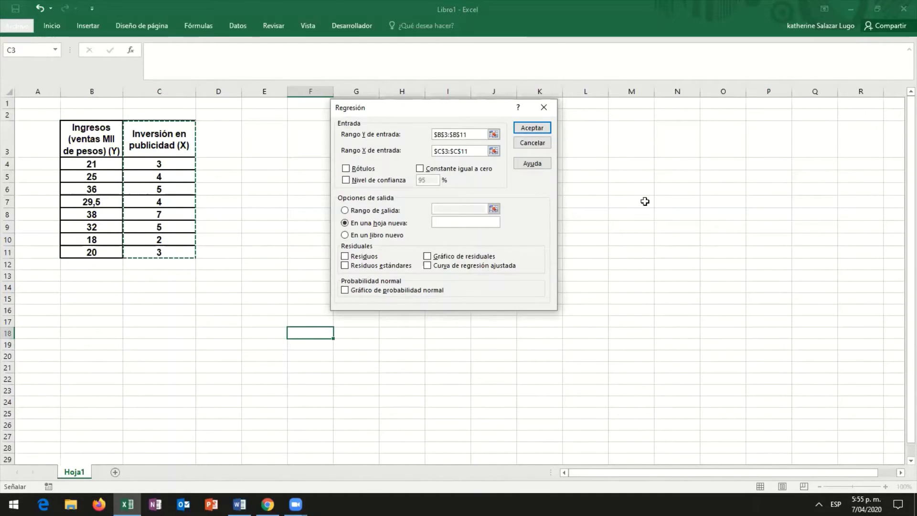
Step: Enable Rótulos and Curva de regresión ajustada, and run the regression with its output on a new sheet
{"action": "left_click", "coordinate": [346, 169]}
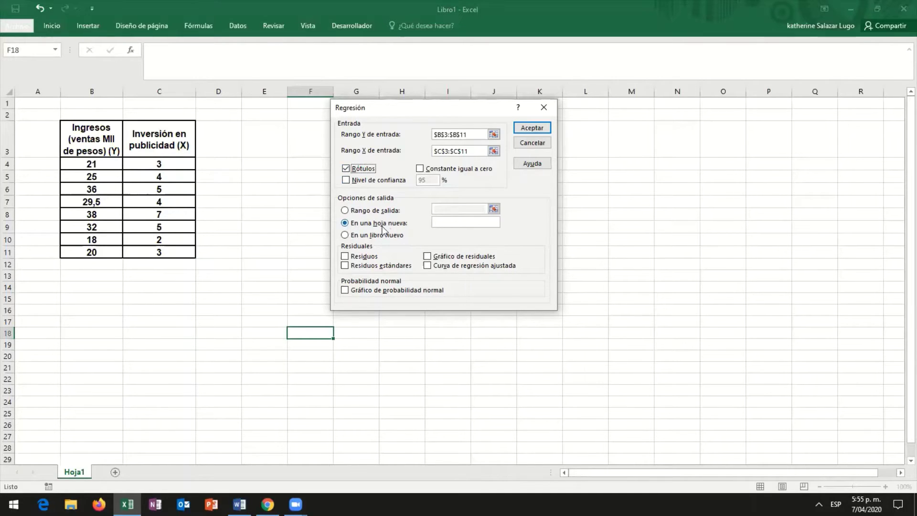
{"action": "left_click", "coordinate": [427, 266]}
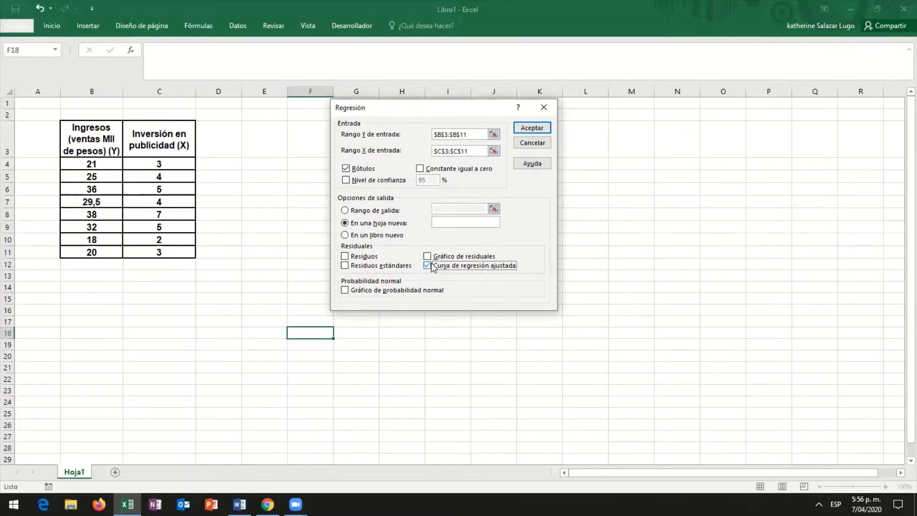
{"action": "left_click", "coordinate": [529, 128]}
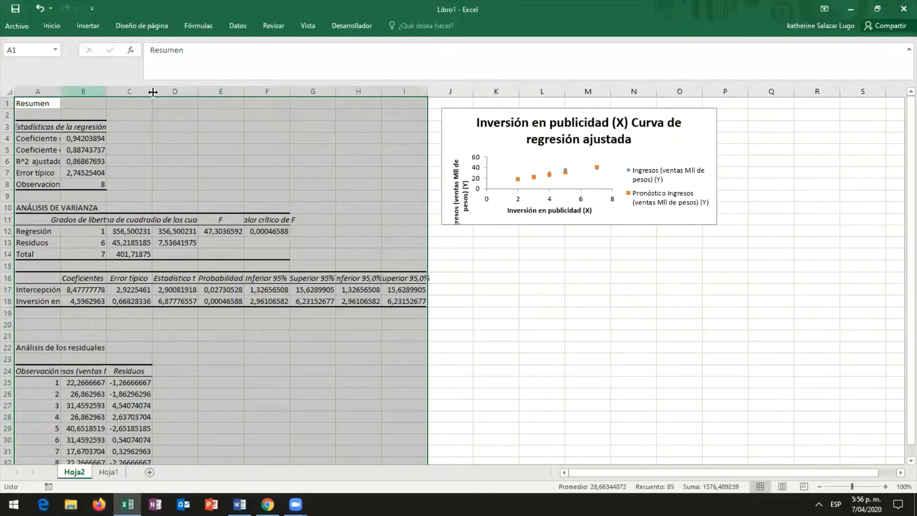
Step: Widen columns A and B of the regression output and stretch the fitted-curve chart down to about row 16
{"action": "left_click_drag", "start_coordinate": [153, 92], "coordinate": [153, 91]}
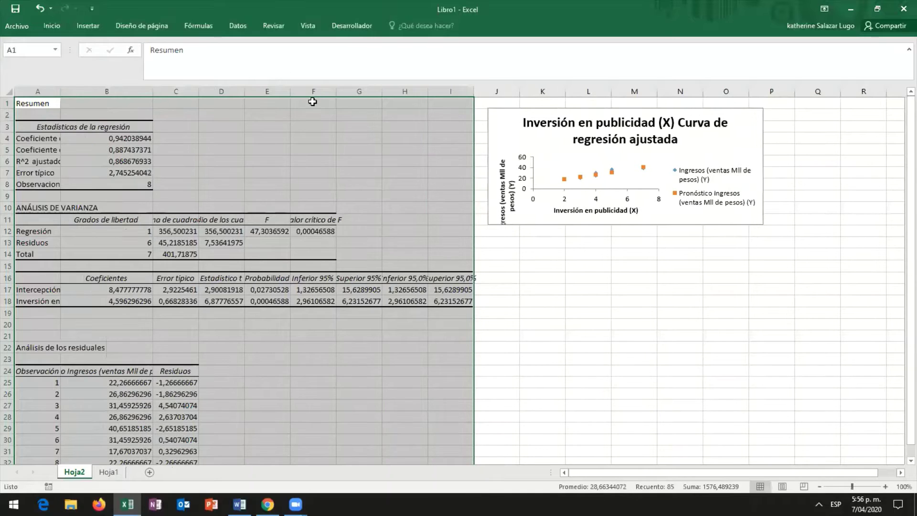
{"action": "left_click", "coordinate": [267, 161]}
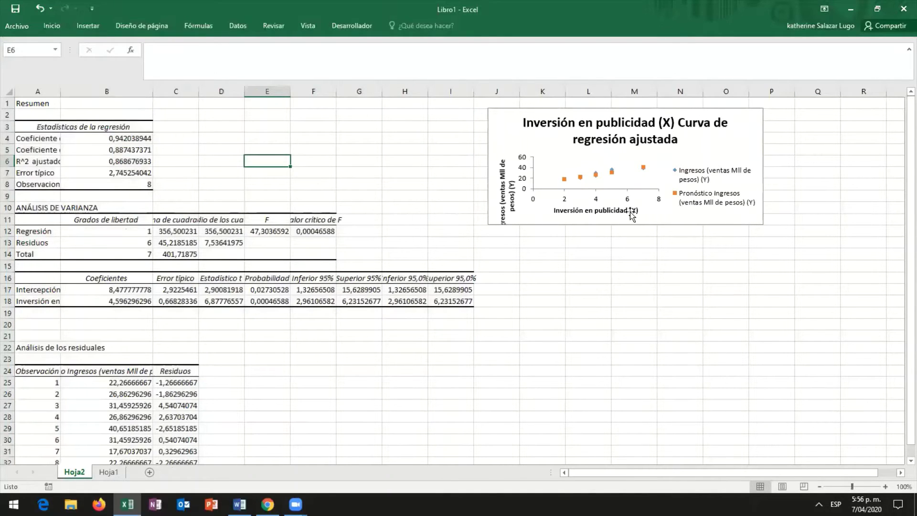
{"action": "left_click_drag", "start_coordinate": [626, 224], "coordinate": [626, 286]}
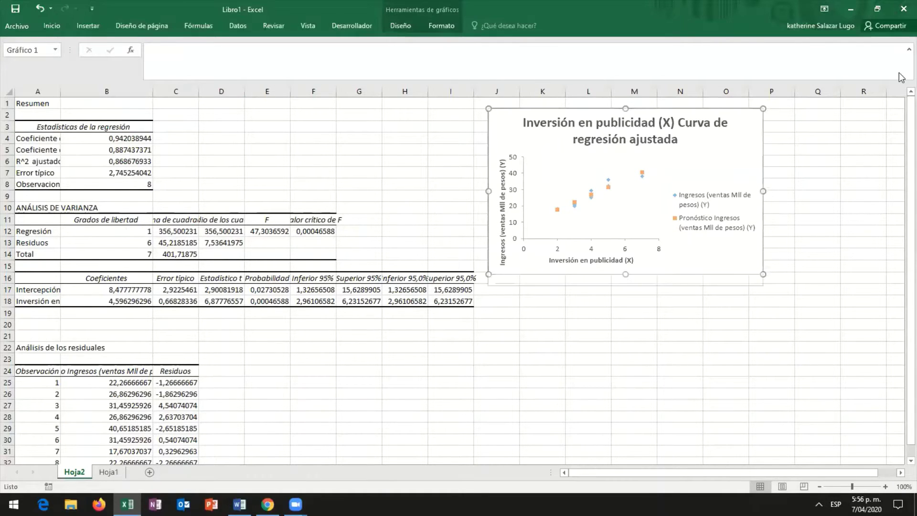
{"action": "left_click_drag", "start_coordinate": [58, 93], "coordinate": [147, 97]}
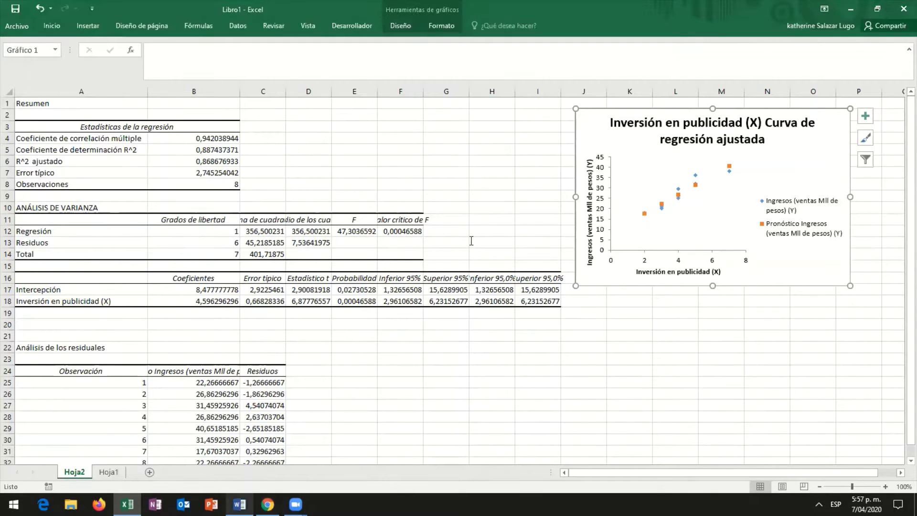
Step: Switch to the Word document TALLER ECONOMETRÍA-RLS and remove the extra space before "ECONOMETRÍA" in the title
{"action": "key", "text": "alt+Tab"}
{"action": "scroll", "coordinate": [527, 198], "scroll_direction": "up", "scroll_amount": 2}
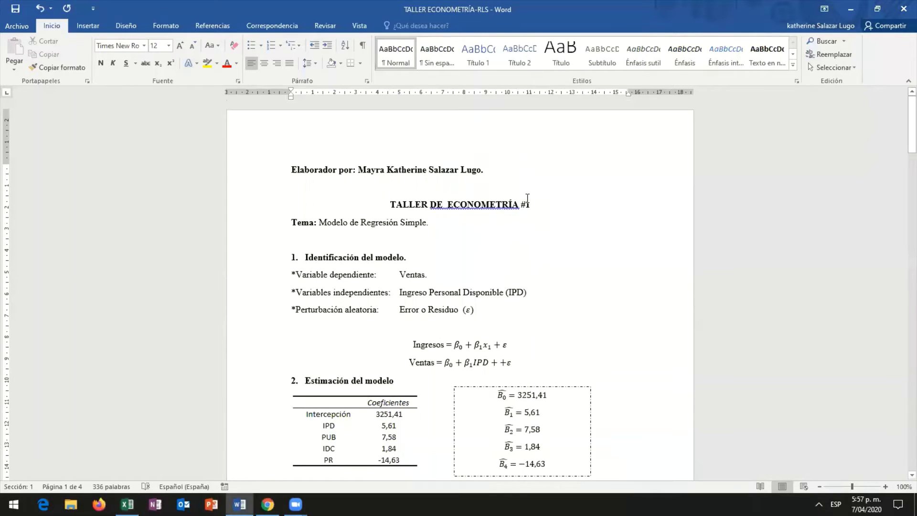
{"action": "left_click", "coordinate": [521, 205]}
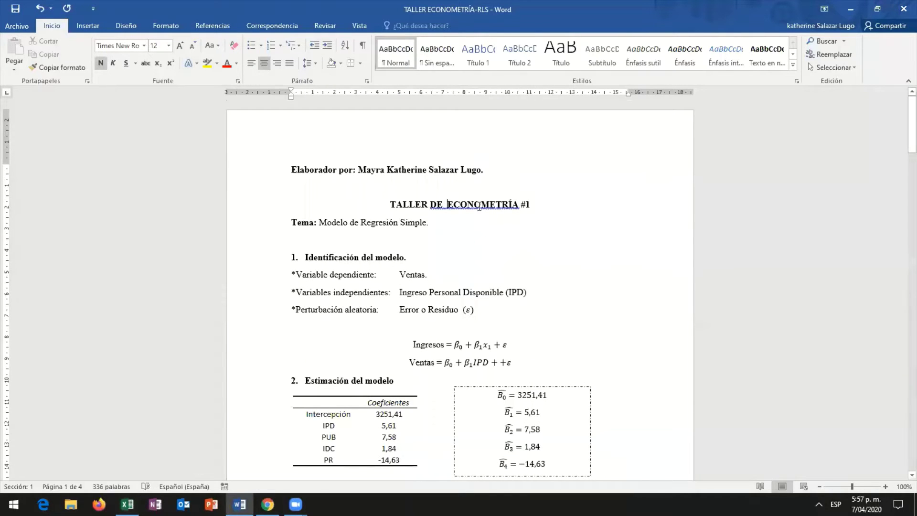
{"action": "key", "text": "BackSpace"}
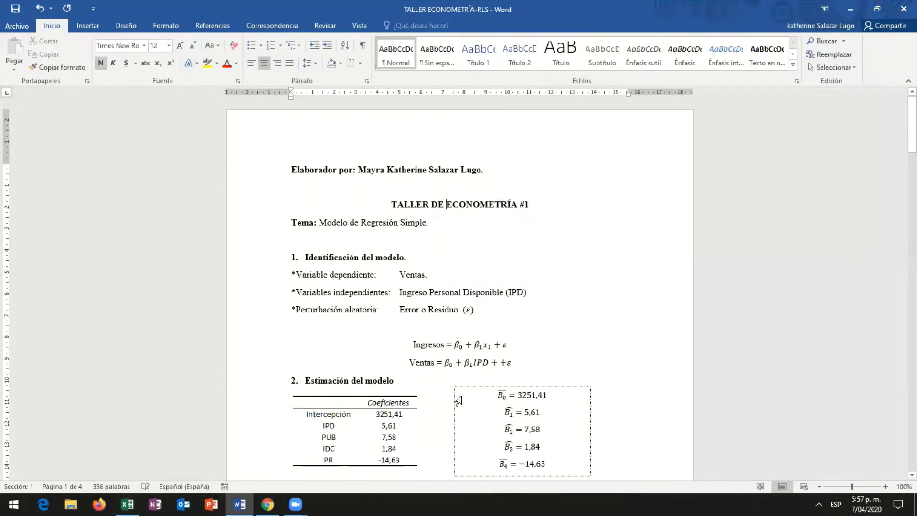
{"action": "left_click", "coordinate": [292, 106]}
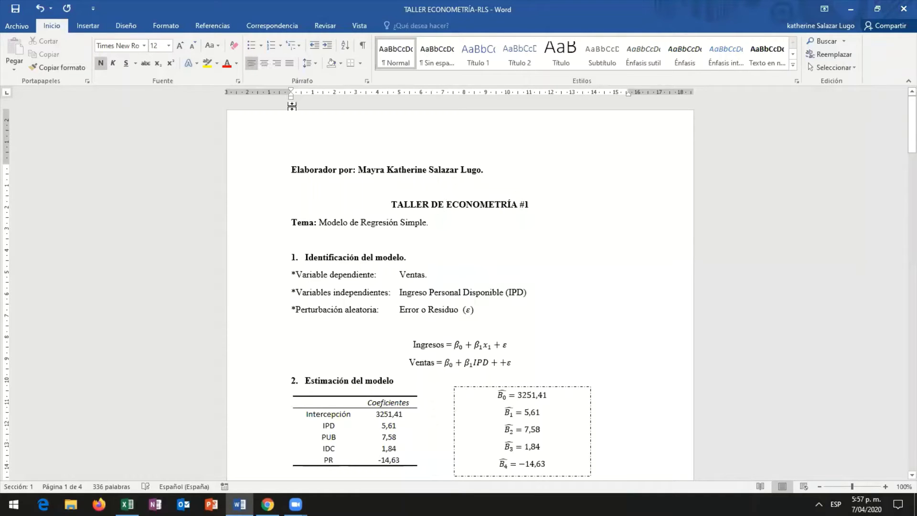
{"action": "scroll", "coordinate": [292, 106], "scroll_direction": "down", "scroll_amount": 1}
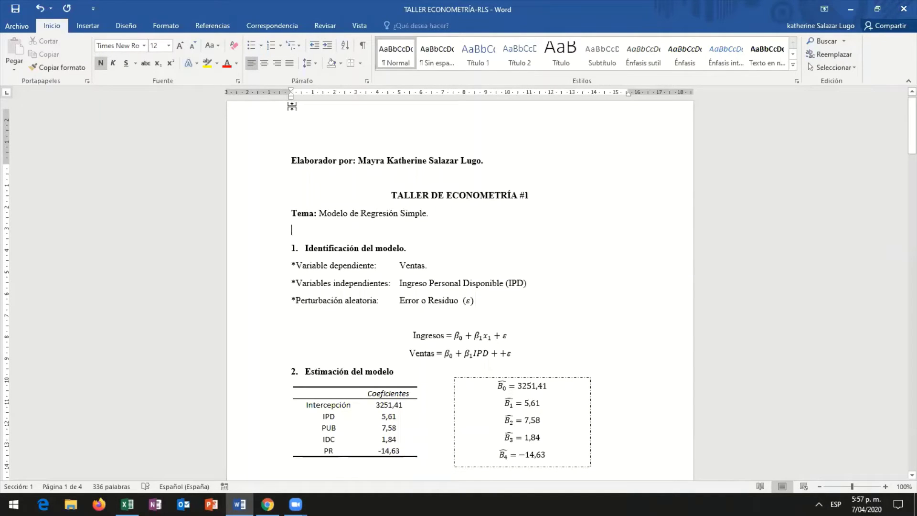
{"action": "scroll", "coordinate": [292, 106], "scroll_direction": "down", "scroll_amount": 15}
{"action": "scroll", "coordinate": [292, 106], "scroll_direction": "up", "scroll_amount": 15}
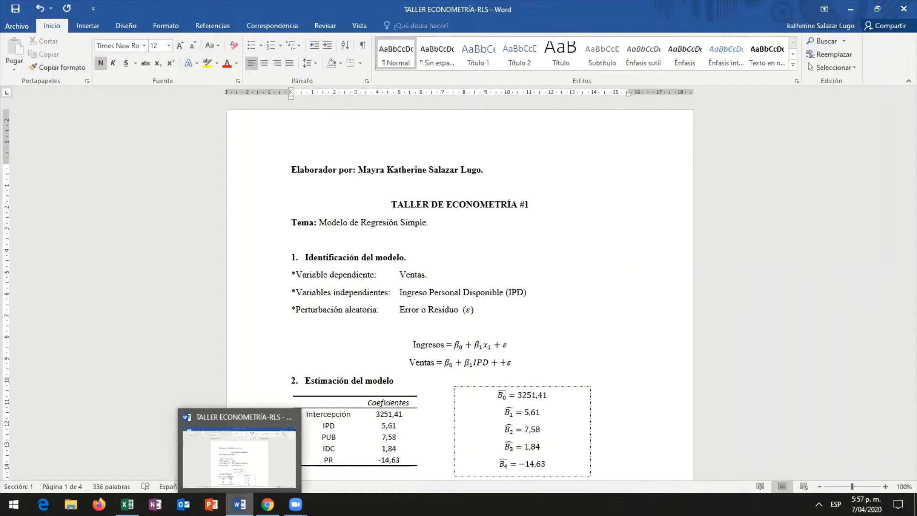
{"action": "left_click", "coordinate": [239, 504]}
{"action": "left_click", "coordinate": [239, 504]}
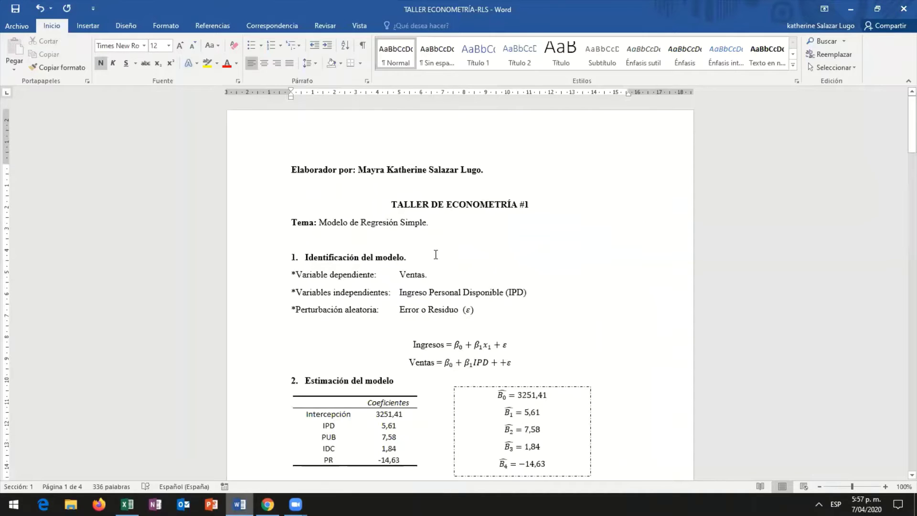
{"action": "left_click", "coordinate": [285, 260]}
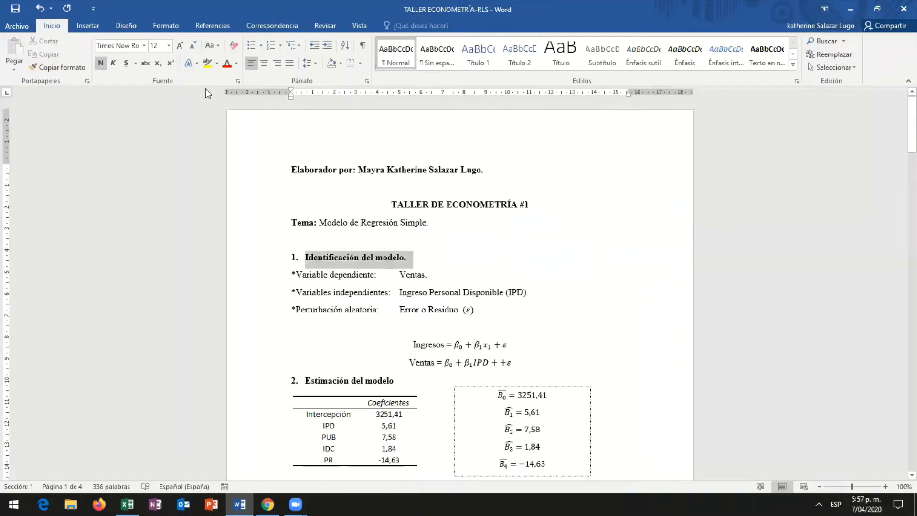
{"action": "left_click", "coordinate": [206, 63]}
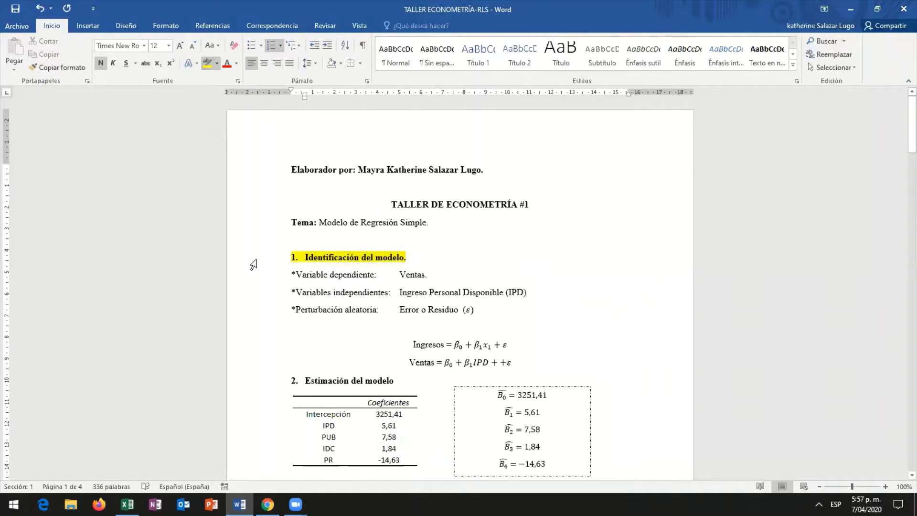
{"action": "key", "text": "ctrl+z"}
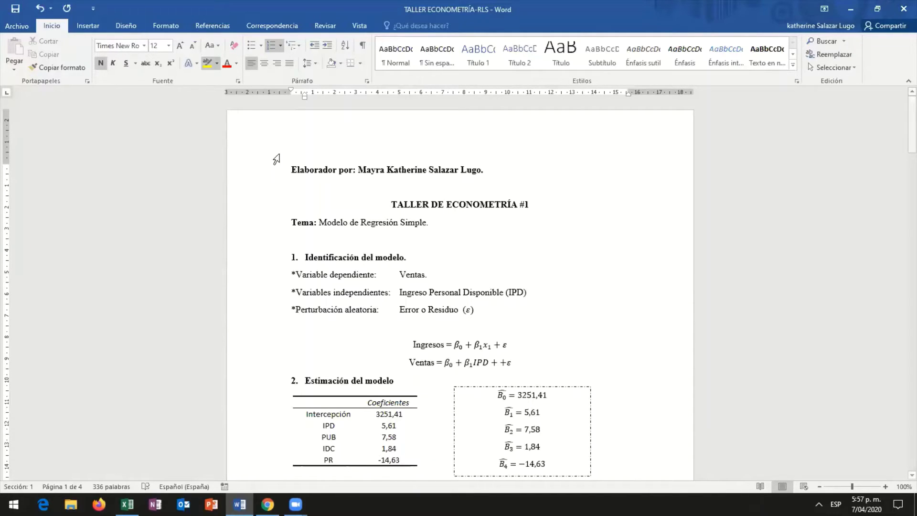
{"action": "left_click", "coordinate": [216, 62]}
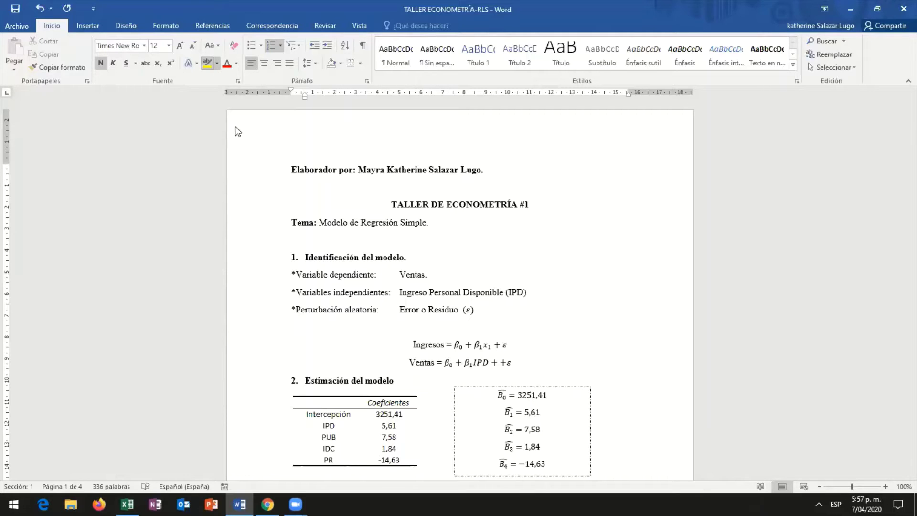
{"action": "left_click", "coordinate": [237, 130]}
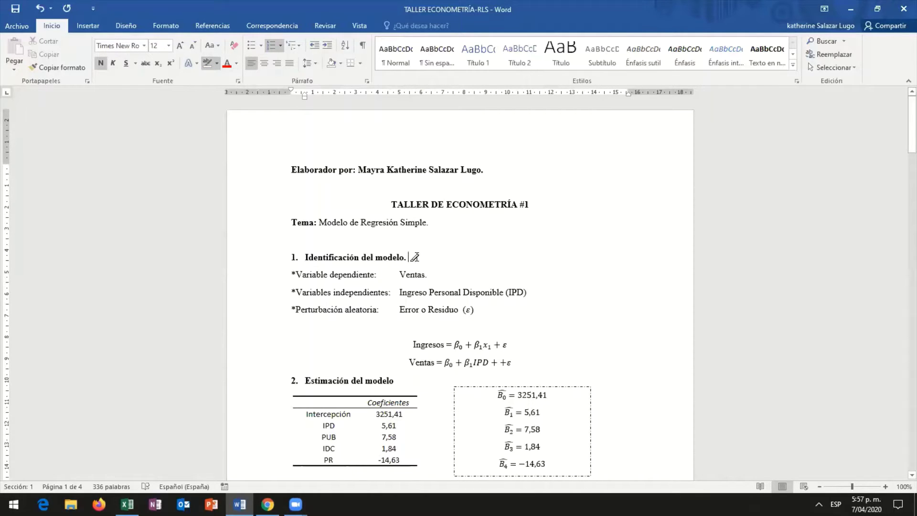
{"action": "double_click", "coordinate": [414, 257]}
Step: Check the variable names on Hoja1 in Excel, and replace the dependent variable "Ventas." in the Word document with "Ingresos"
{"action": "left_click", "coordinate": [455, 266]}
{"action": "left_click", "coordinate": [127, 505]}
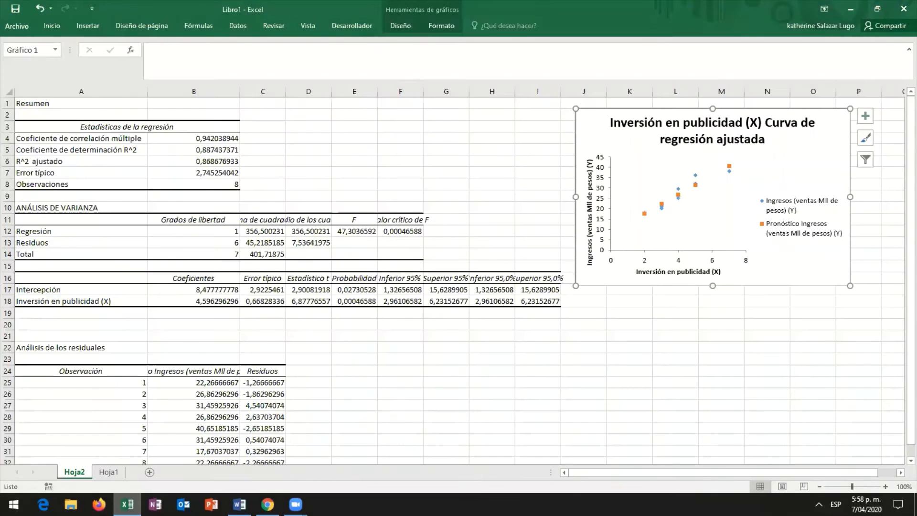
{"action": "left_click", "coordinate": [109, 472]}
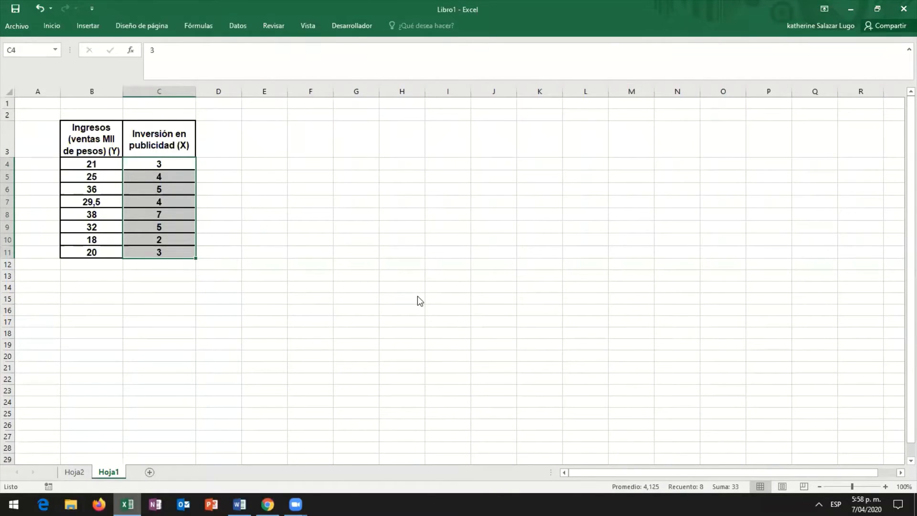
{"action": "key", "text": "alt+Tab"}
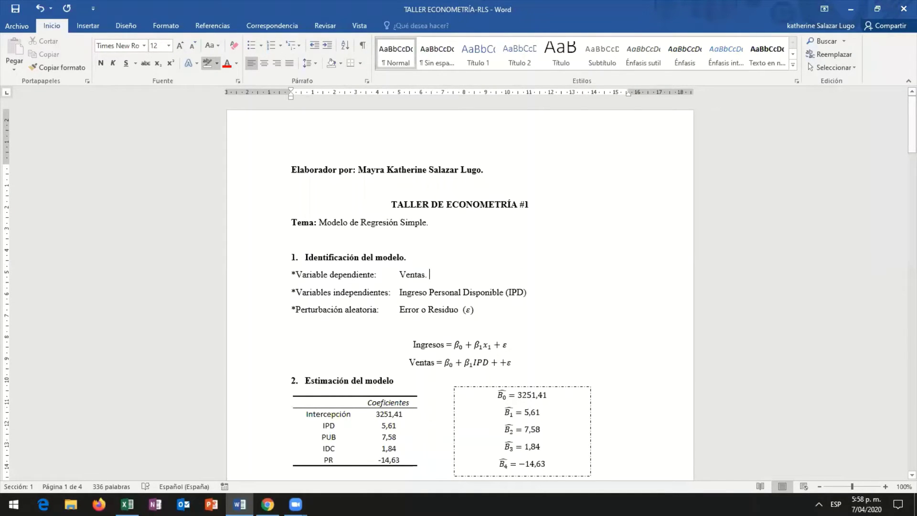
{"action": "key", "text": "BackSpace"}
{"action": "key", "text": "BackSpace"}
{"action": "key", "text": "BackSpace"}
{"action": "key", "text": "BackSpace"}
{"action": "key", "text": "BackSpace"}
{"action": "key", "text": "BackSpace"}
{"action": "key", "text": "BackSpace"}
{"action": "key", "text": "BackSpace"}
{"action": "type", "text": "Ingresos"}
Step: Replace the independent variable description "Ingreso Personal Disponible (IPD)" with "Inversión en publicidad (invp)"
{"action": "left_click_drag", "start_coordinate": [527, 293], "coordinate": [400, 293]}
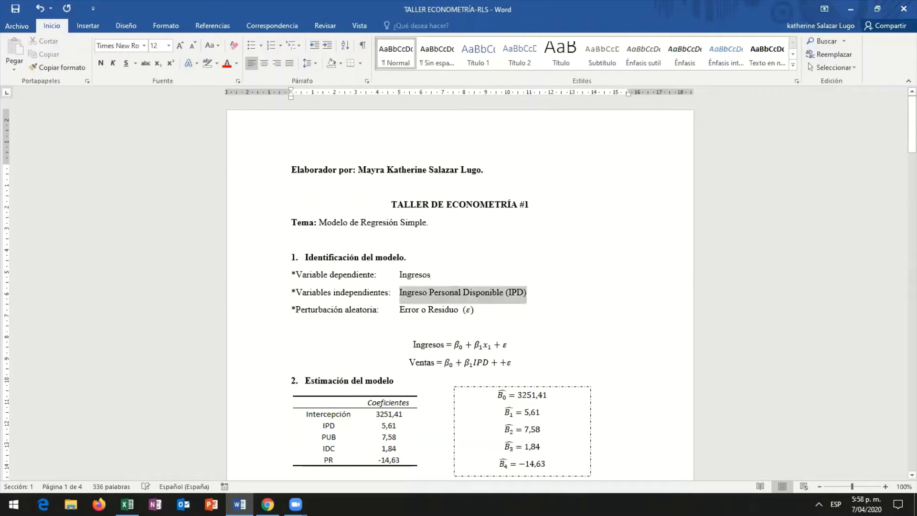
{"action": "key", "text": "Delete"}
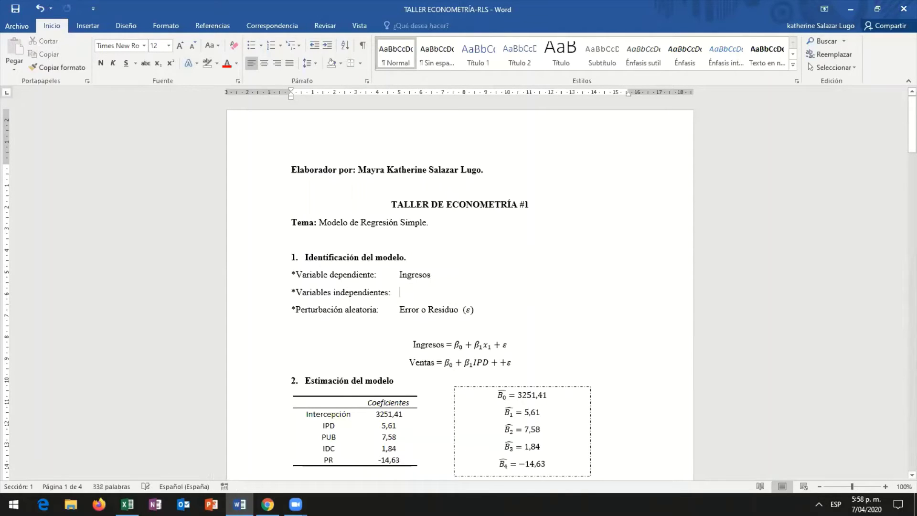
{"action": "type", "text": "Inver"}
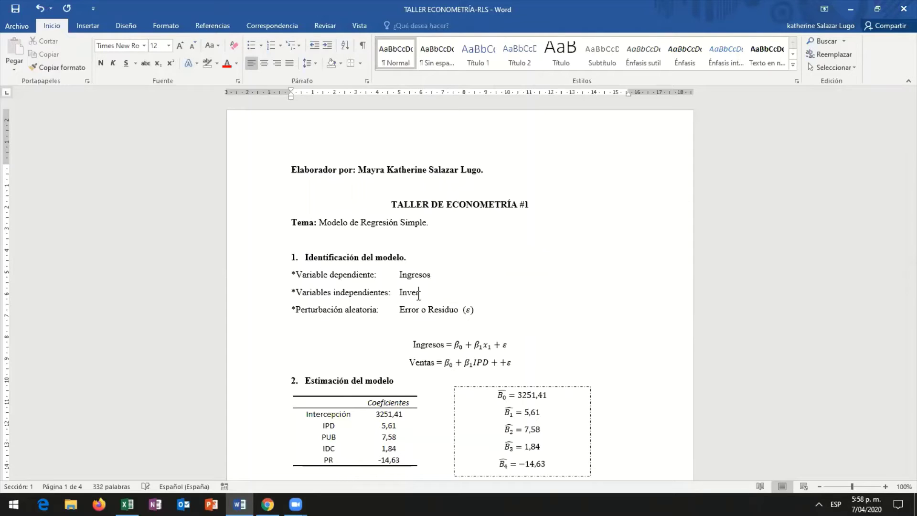
{"action": "type", "text": "sión en publicidad (invp"}
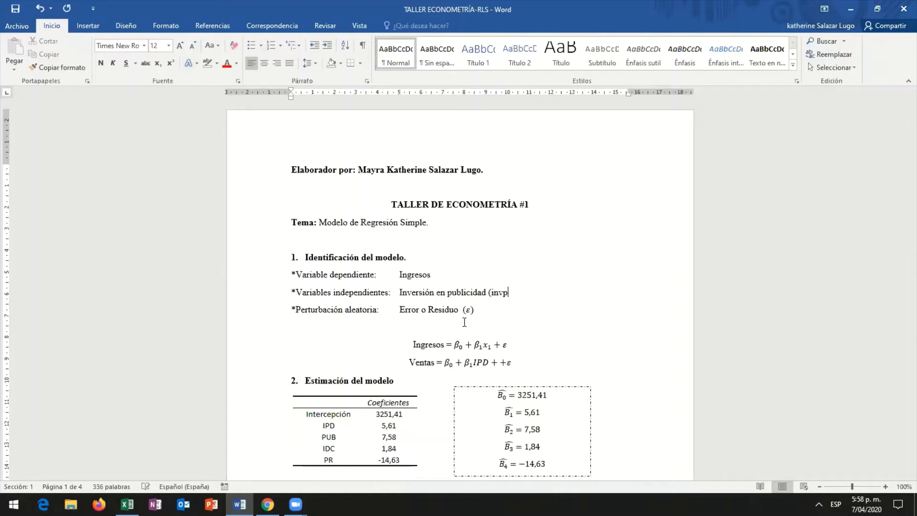
{"action": "type", "text": ")"}
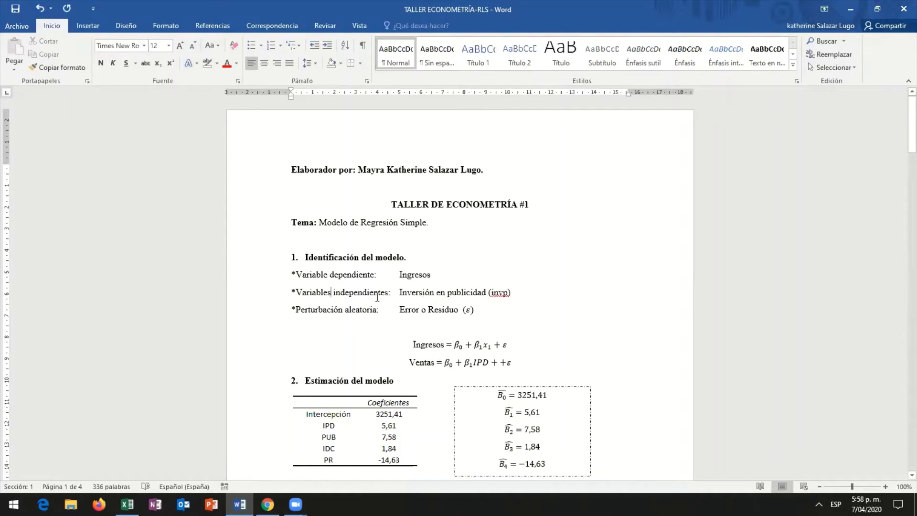
Step: Change the label "Variables independientes" to the singular "Variable independiente"
{"action": "key", "text": "BackSpace"}
{"action": "left_click", "coordinate": [385, 292]}
{"action": "key", "text": "BackSpace"}
Step: Replace "Ingresos" with "Y" as the dependent variable of the first, general model equation
{"action": "scroll", "coordinate": [444, 290], "scroll_direction": "down", "scroll_amount": 1}
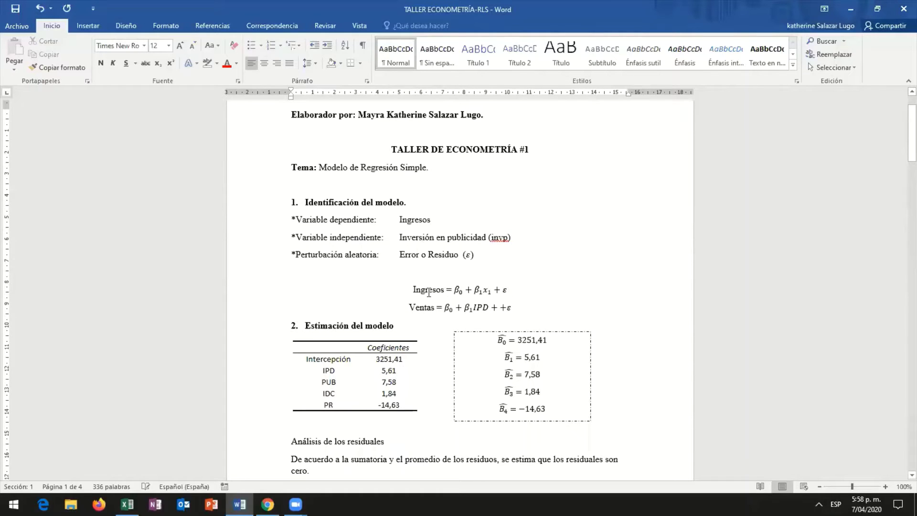
{"action": "left_click", "coordinate": [444, 290]}
{"action": "left_click_drag", "start_coordinate": [444, 290], "coordinate": [413, 290]}
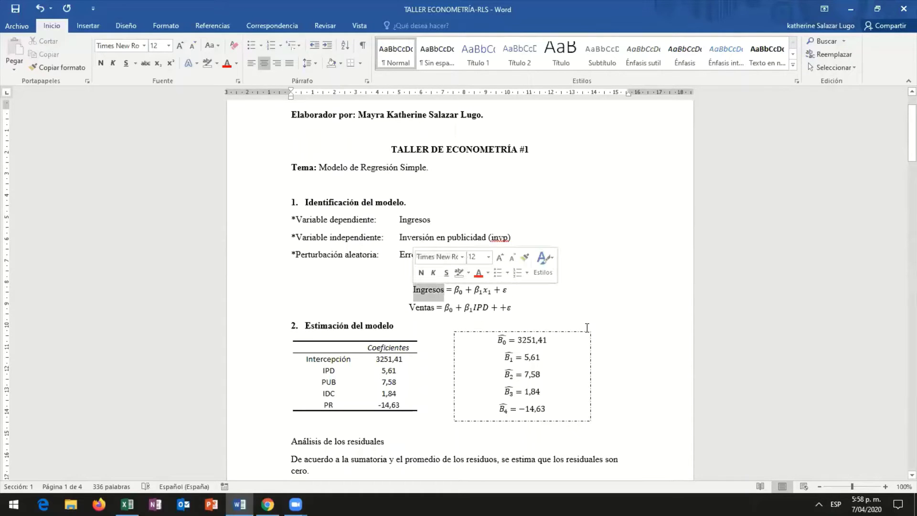
{"action": "key", "text": "BackSpace"}
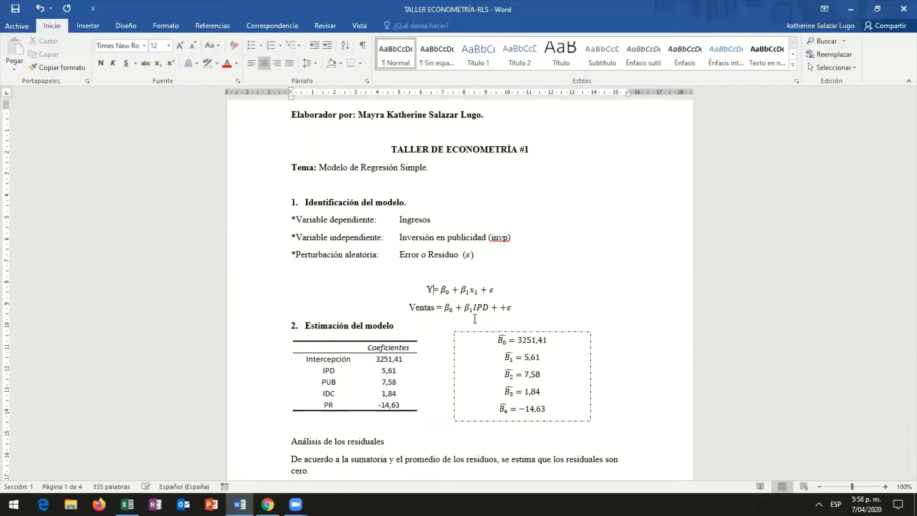
{"action": "type", "text": "Y"}
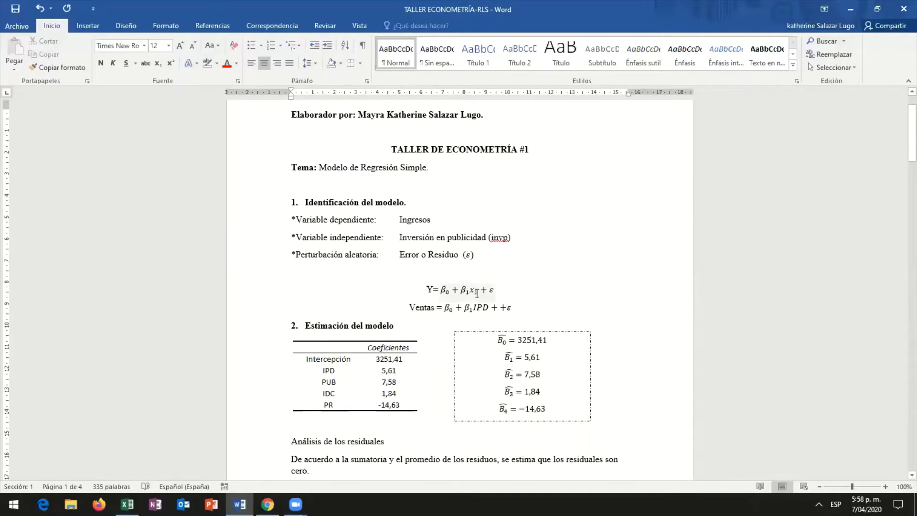
{"action": "left_click", "coordinate": [477, 293]}
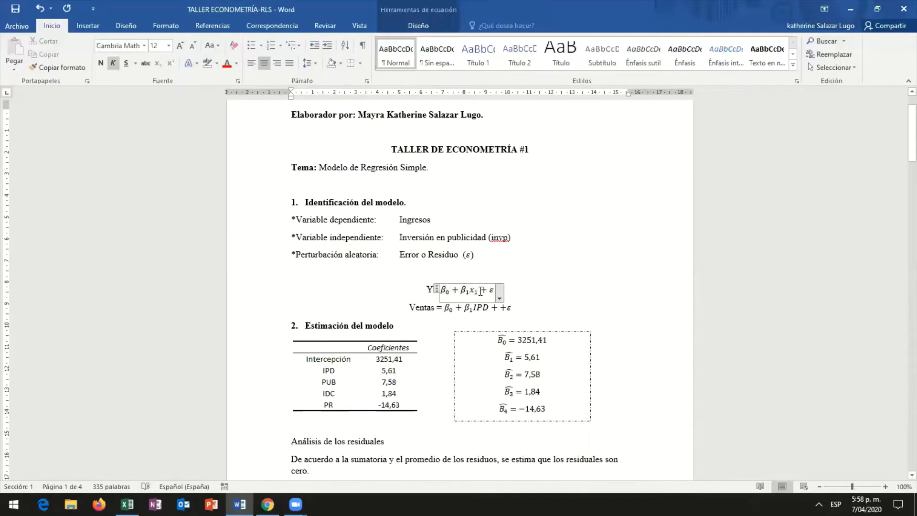
Step: Replace "Ventas" with "Ingresos" on the left side of the second model equation
{"action": "left_click", "coordinate": [440, 309]}
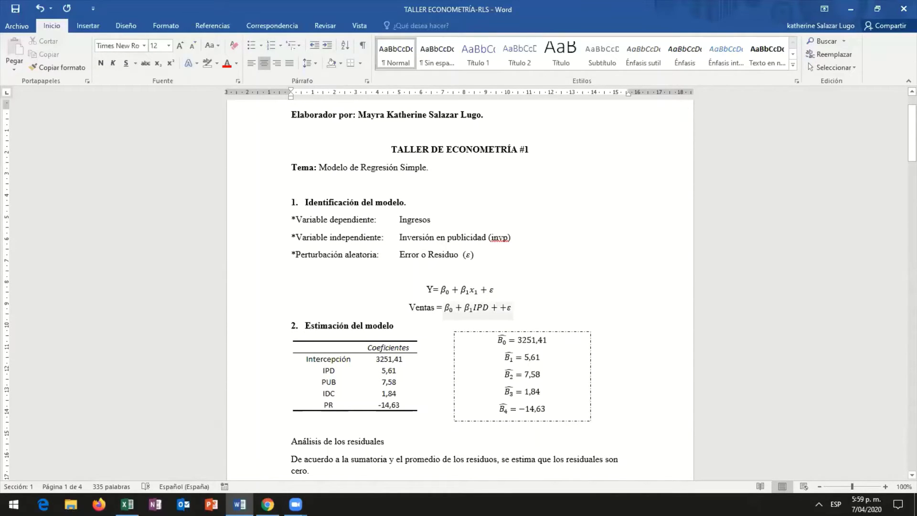
{"action": "key", "text": "BackSpace"}
{"action": "key", "text": "BackSpace"}
{"action": "key", "text": "BackSpace"}
{"action": "key", "text": "BackSpace"}
{"action": "key", "text": "BackSpace"}
{"action": "key", "text": "BackSpace"}
{"action": "key", "text": "BackSpace"}
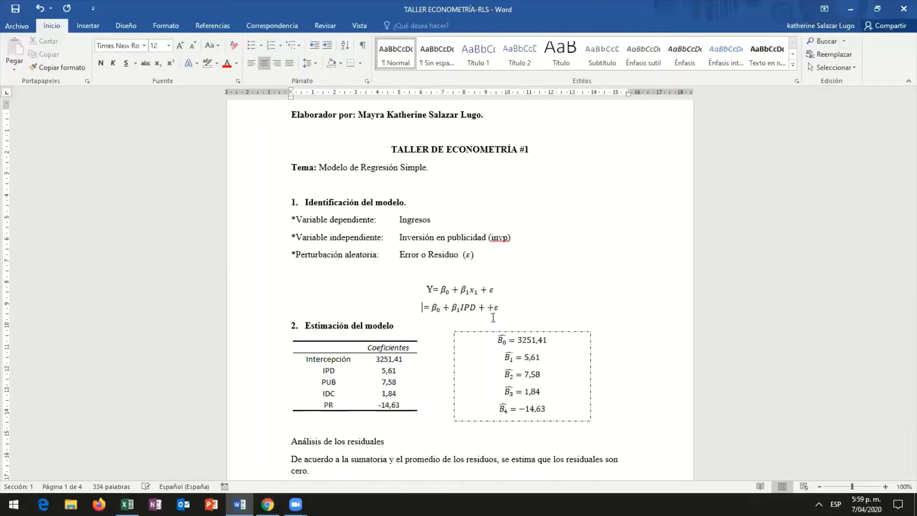
{"action": "type", "text": "Ingresos"}
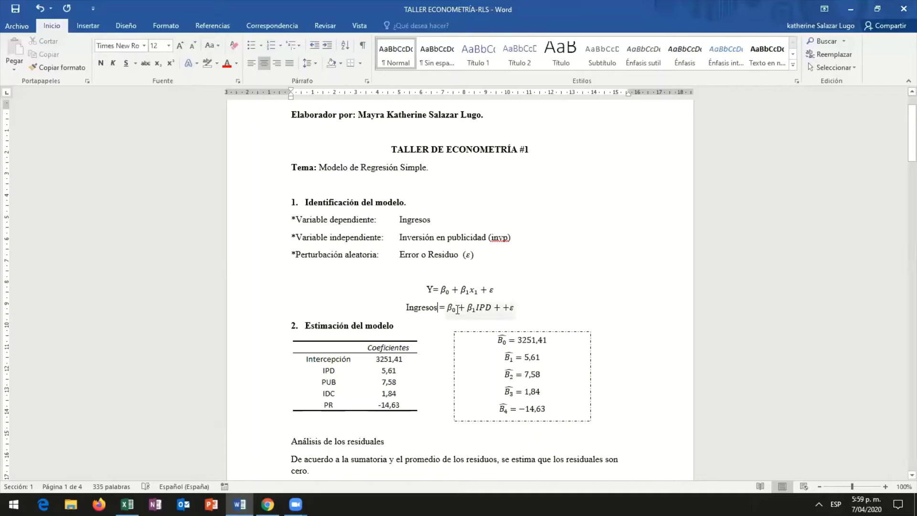
Step: Replace IPD with invp in the second model equation and delete the duplicate plus sign before ε
{"action": "left_click", "coordinate": [458, 310]}
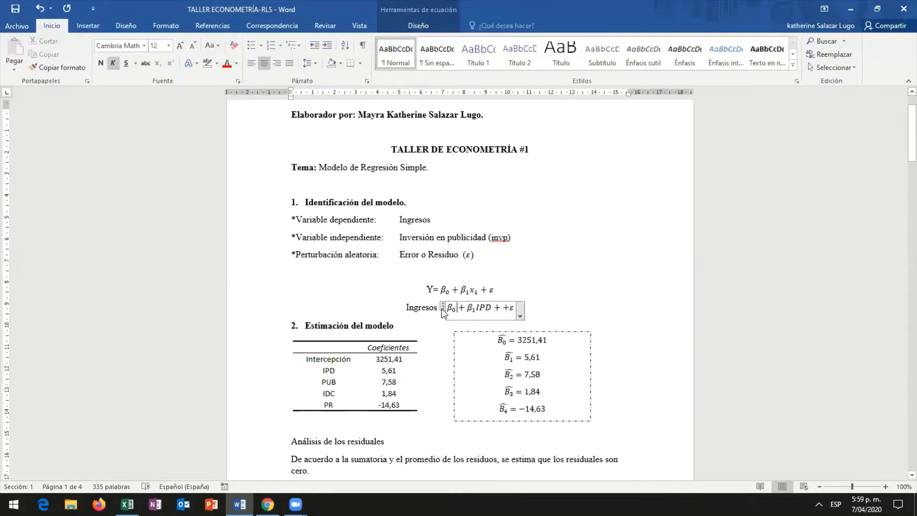
{"action": "left_click", "coordinate": [493, 308]}
{"action": "key", "text": "BackSpace"}
{"action": "key", "text": "BackSpace"}
{"action": "key", "text": "BackSpace"}
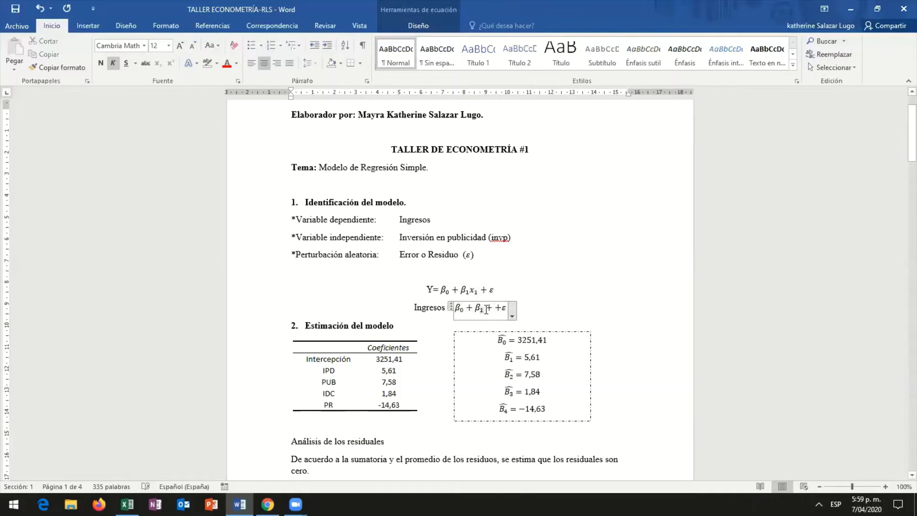
{"action": "type", "text": "in"}
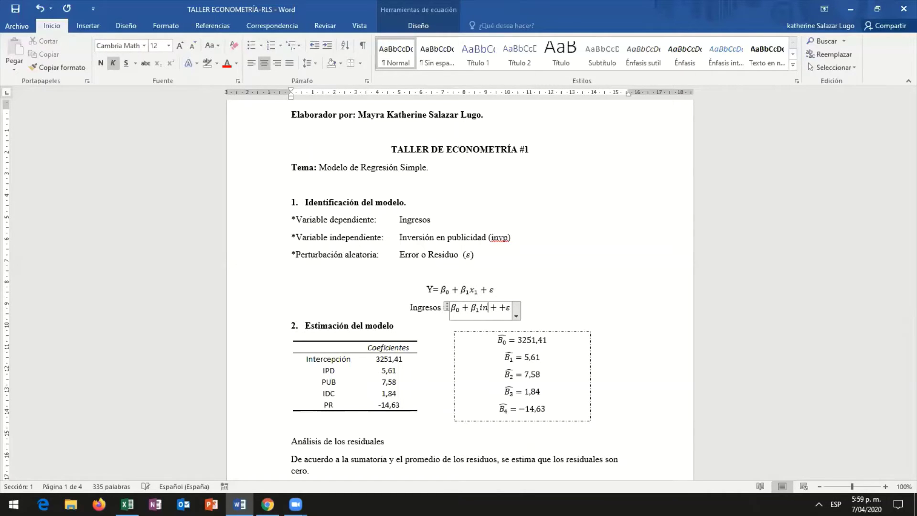
{"action": "type", "text": "vp"}
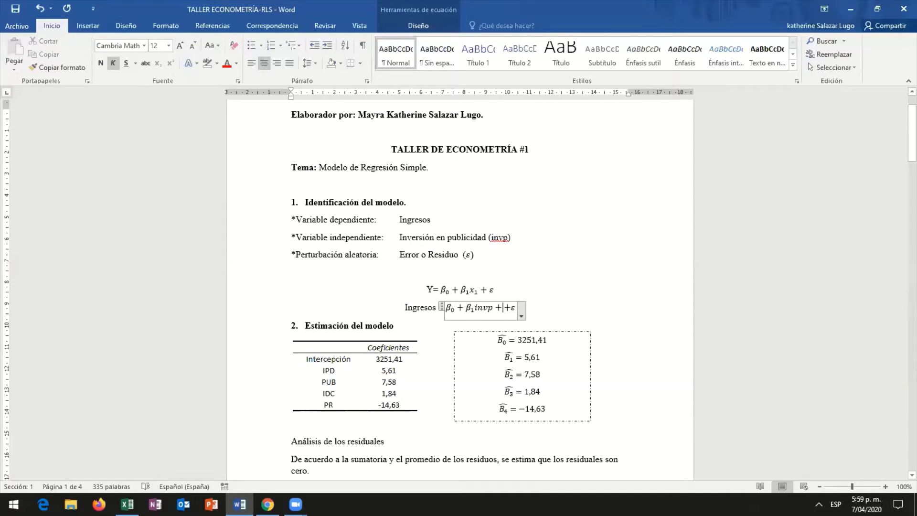
{"action": "key", "text": "BackSpace"}
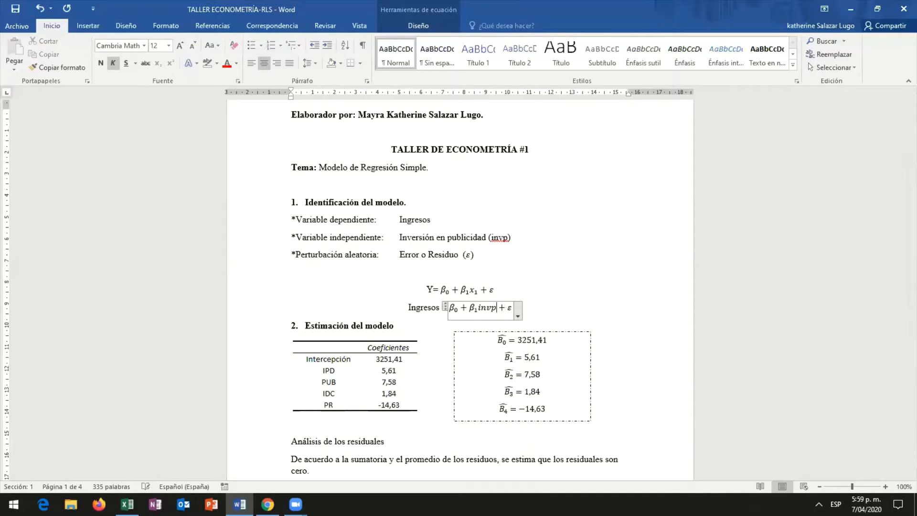
{"action": "left_click", "coordinate": [579, 315]}
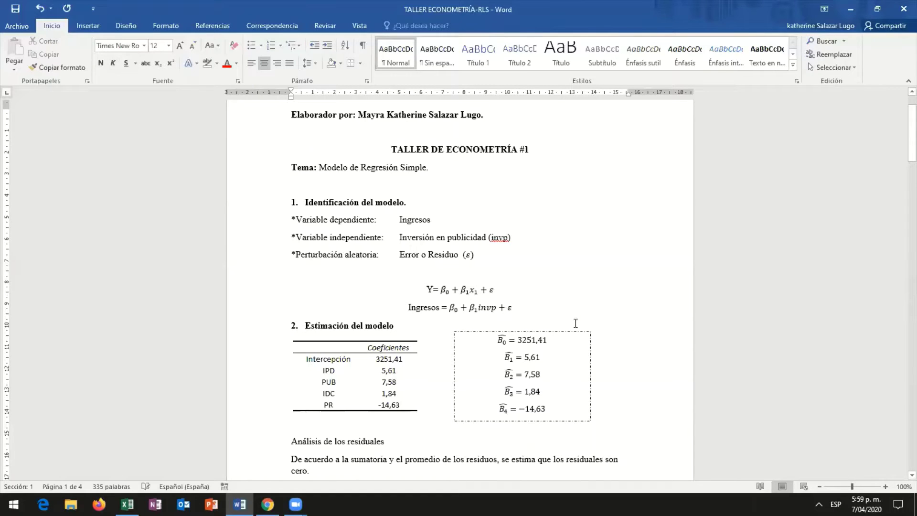
Step: Select the old coefficients table under Estimación del modelo, and switch to the regression output on Hoja2 in Excel
{"action": "scroll", "coordinate": [575, 324], "scroll_direction": "down", "scroll_amount": 1}
{"action": "scroll", "coordinate": [576, 324], "scroll_direction": "down", "scroll_amount": 1}
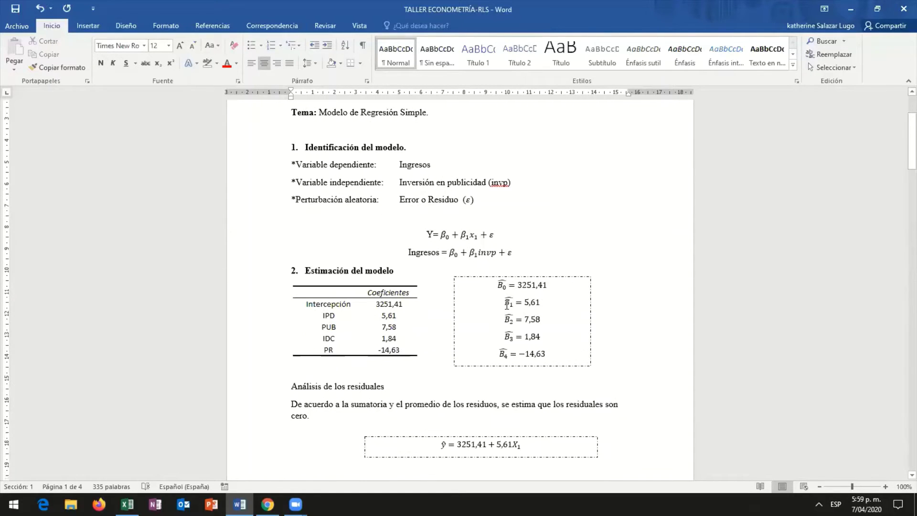
{"action": "left_click", "coordinate": [408, 251]}
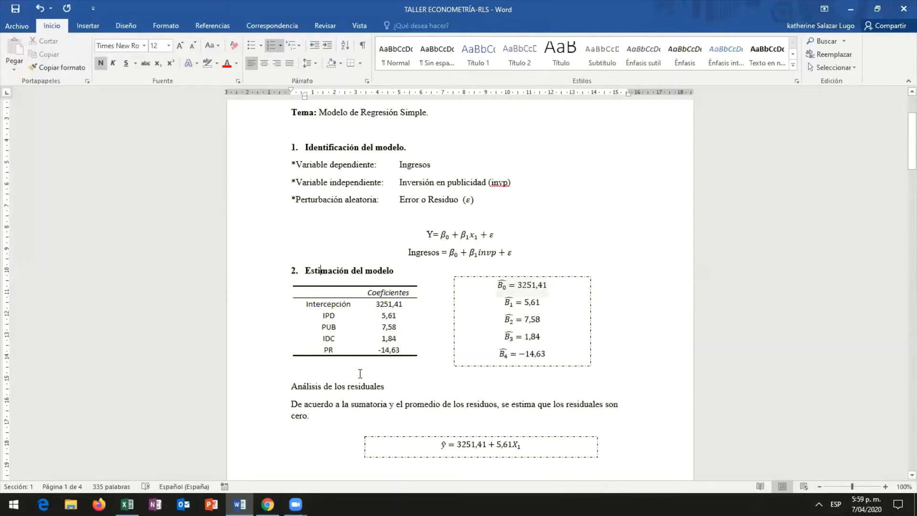
{"action": "left_click", "coordinate": [354, 322]}
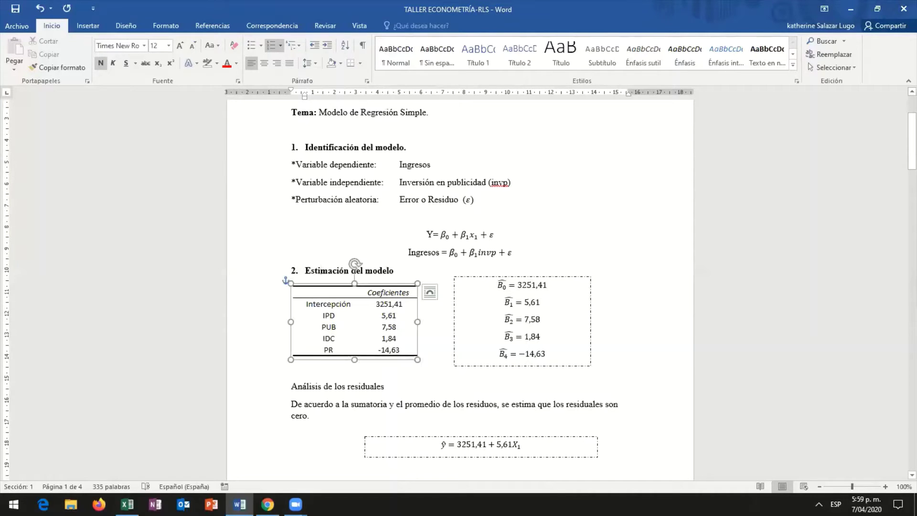
{"action": "left_click", "coordinate": [268, 505]}
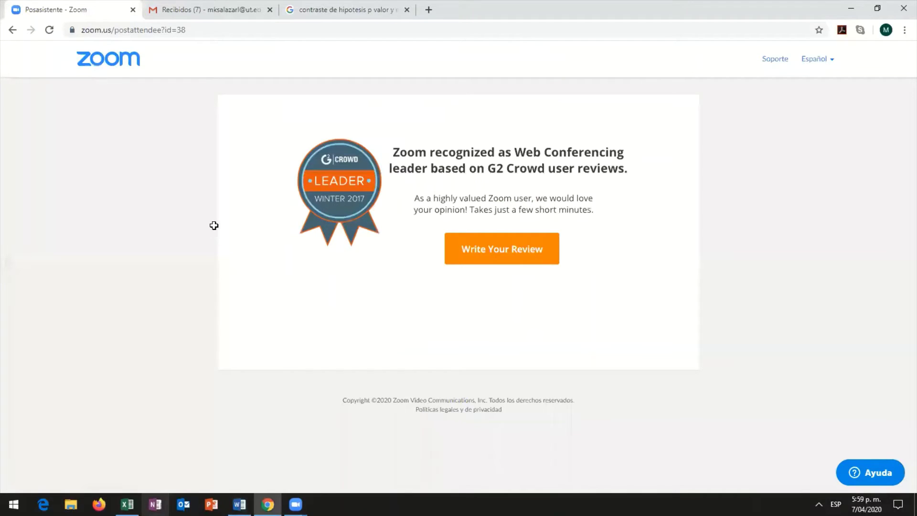
{"action": "left_click", "coordinate": [127, 504]}
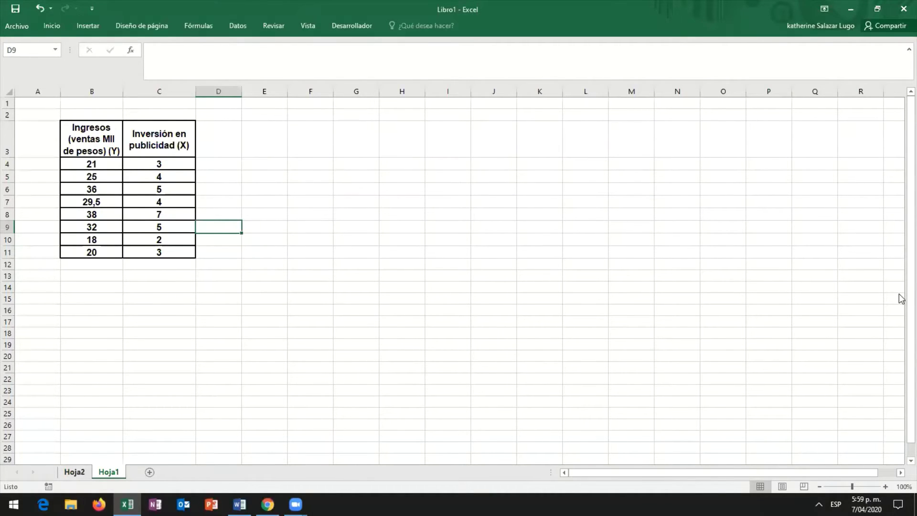
{"action": "key", "text": "ctrl+Page_Up"}
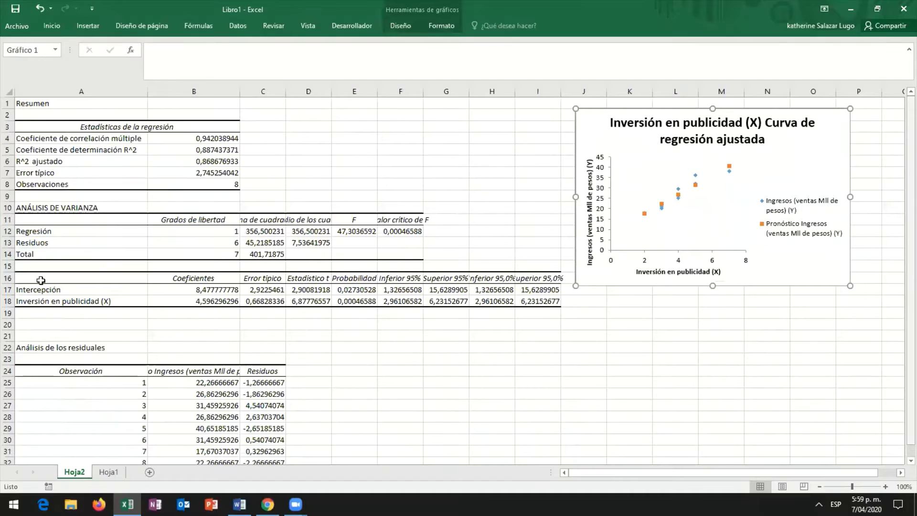
Step: Fill the coefficients block A16:B18 of the regression output with yellow
{"action": "left_click_drag", "start_coordinate": [41, 280], "coordinate": [197, 300]}
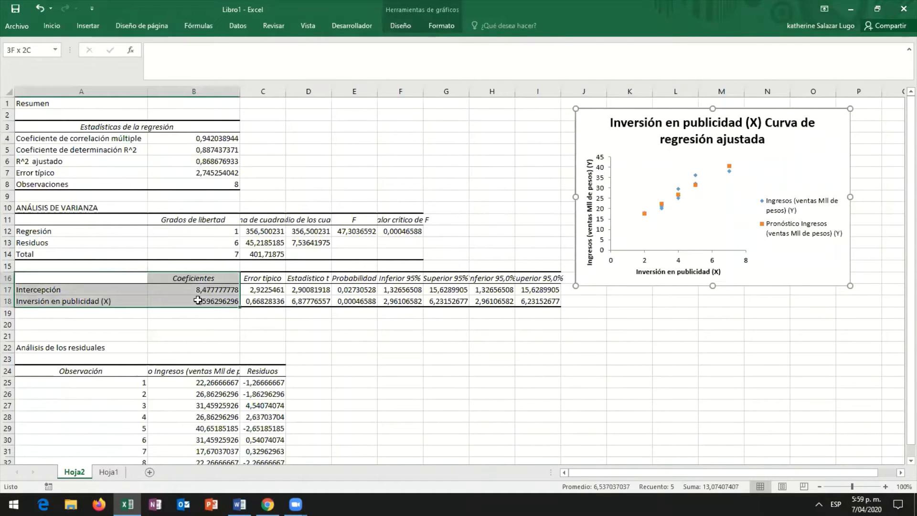
{"action": "left_click", "coordinate": [308, 325]}
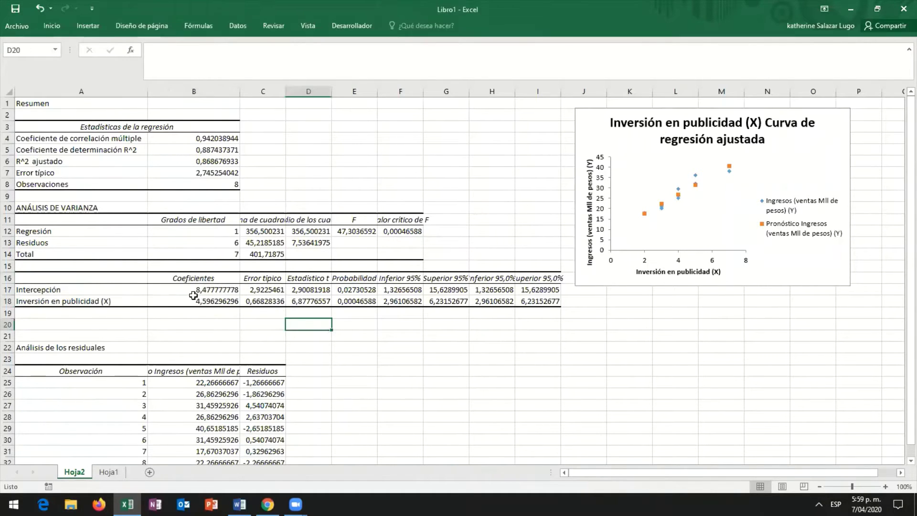
{"action": "left_click_drag", "start_coordinate": [41, 280], "coordinate": [198, 300]}
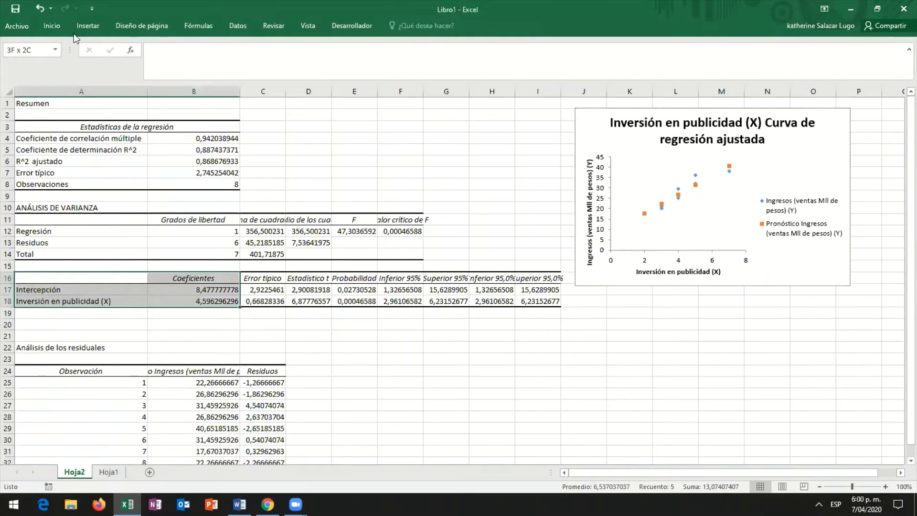
{"action": "left_click", "coordinate": [51, 26]}
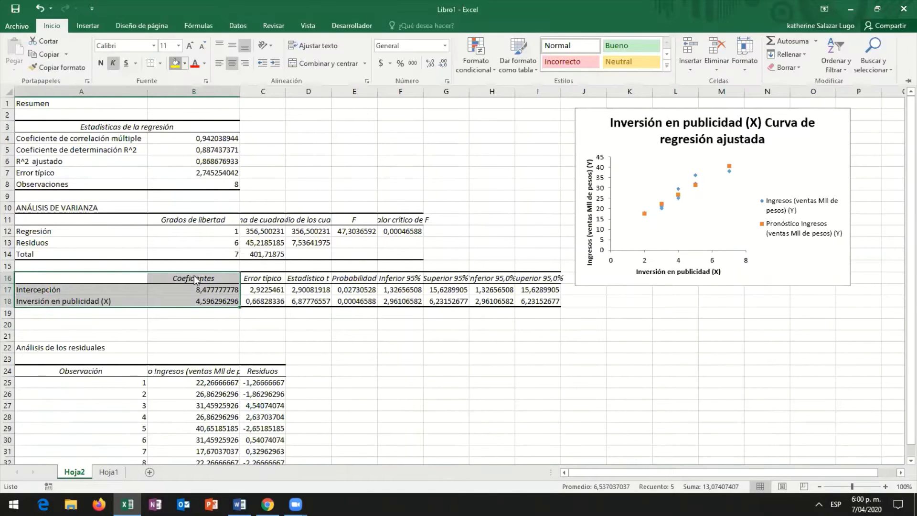
{"action": "left_click", "coordinate": [176, 63]}
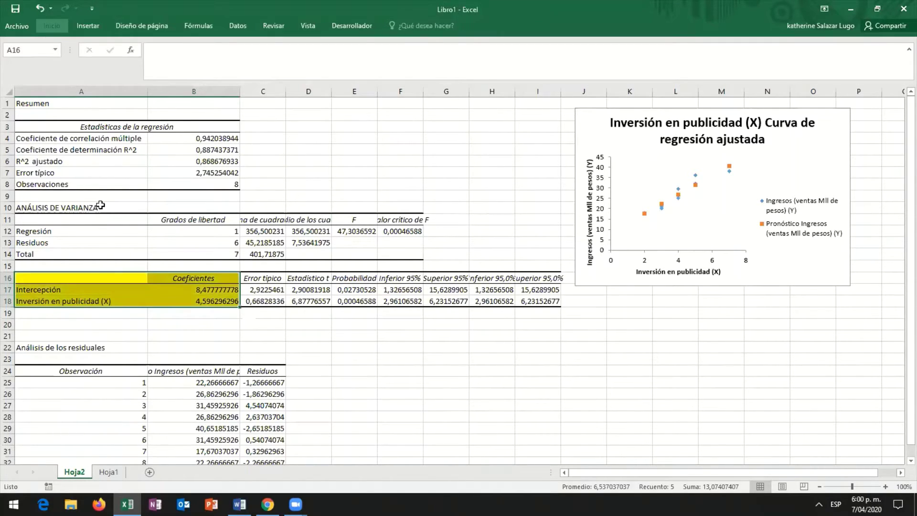
Step: Copy the highlighted coefficients block A16:B18 and leave Excel
{"action": "left_click", "coordinate": [38, 290]}
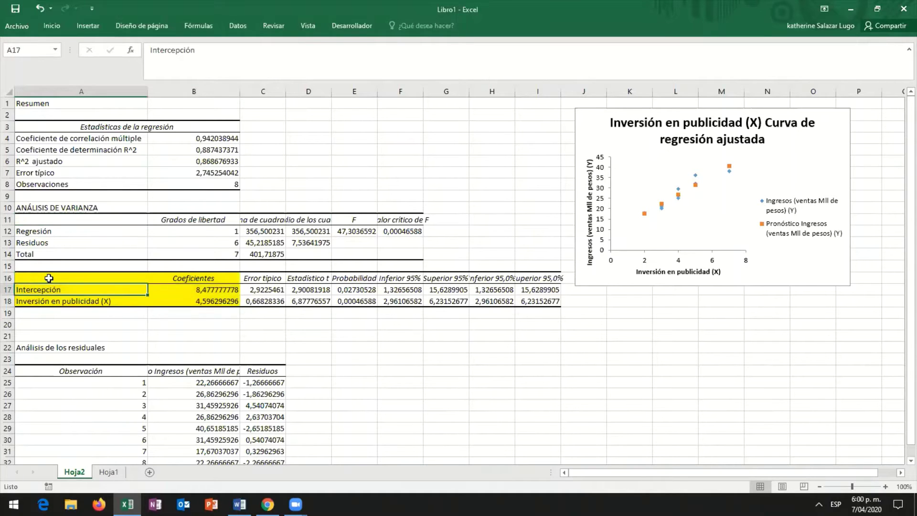
{"action": "left_click", "coordinate": [49, 278]}
{"action": "left_click", "coordinate": [198, 299], "text": "shift"}
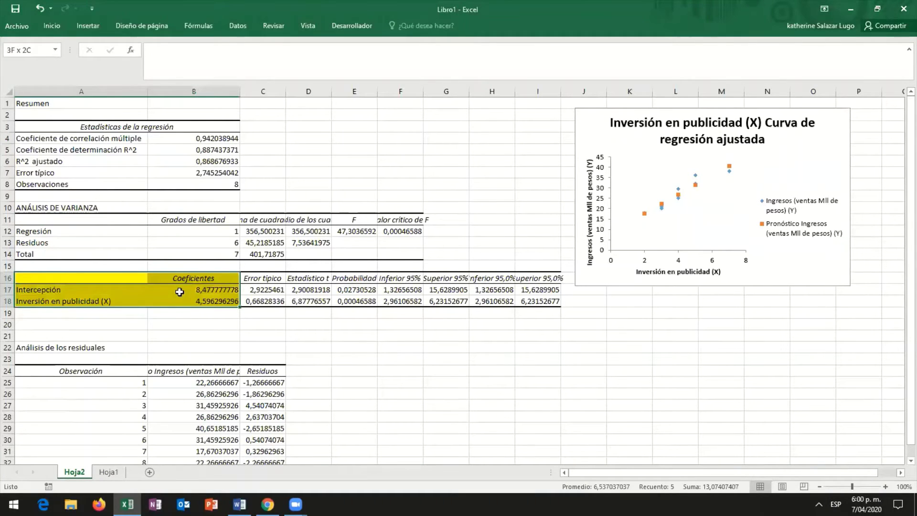
{"action": "right_click", "coordinate": [180, 292]}
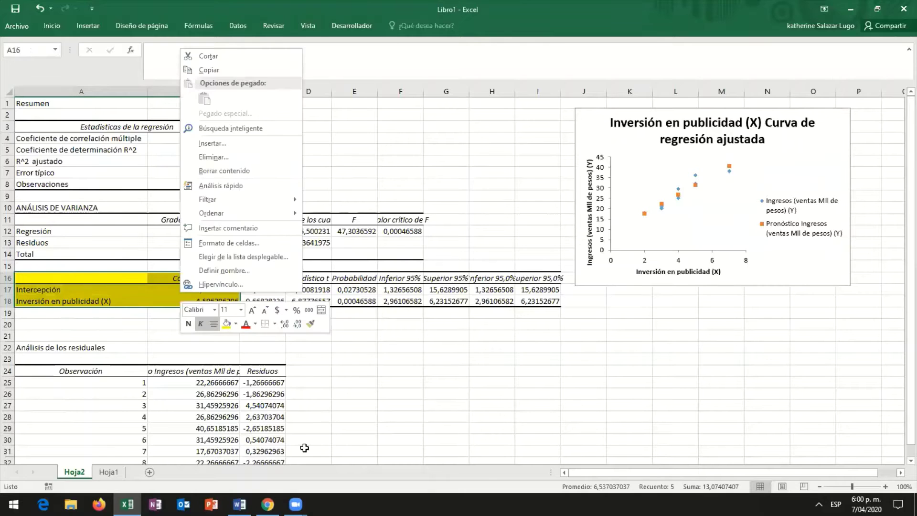
{"action": "key", "text": "c"}
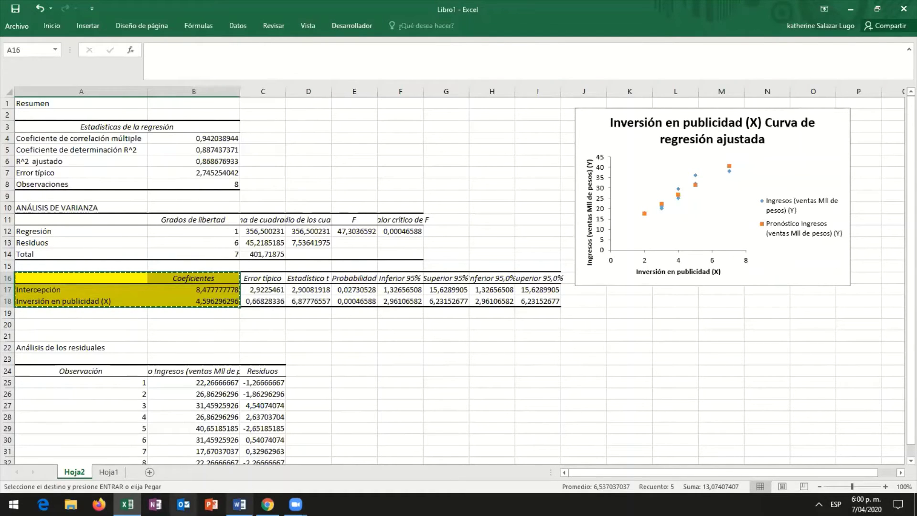
{"action": "left_click", "coordinate": [268, 504]}
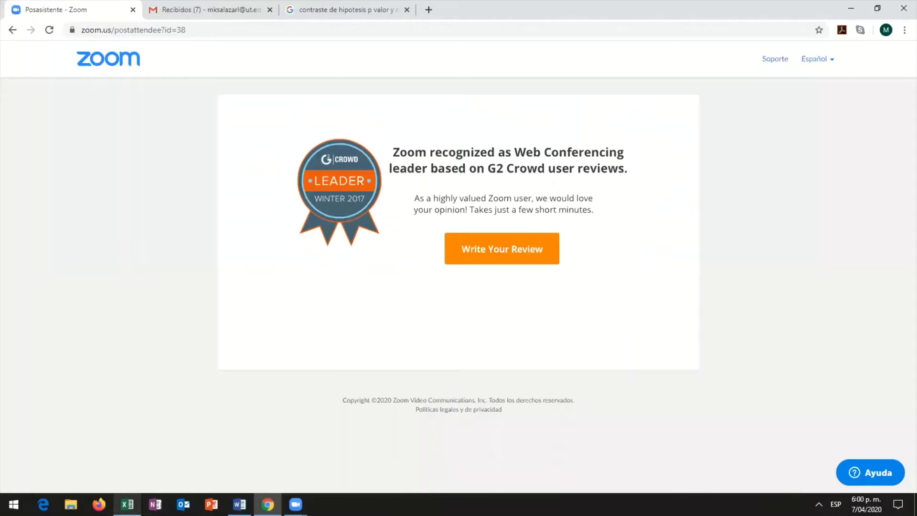
Step: Switch back to the Word document and replace the old coefficients table with the copied block, narrowed to fit beside the estimates box
{"action": "left_click", "coordinate": [267, 504]}
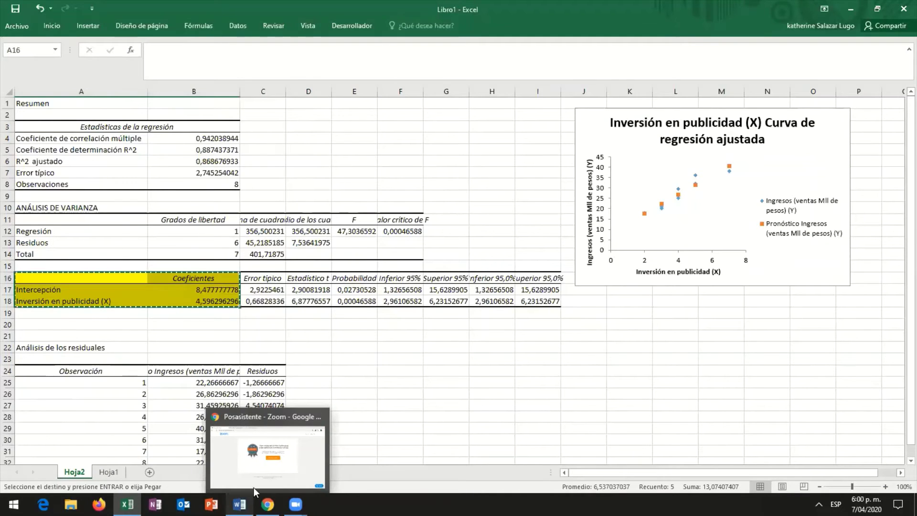
{"action": "left_click", "coordinate": [239, 504]}
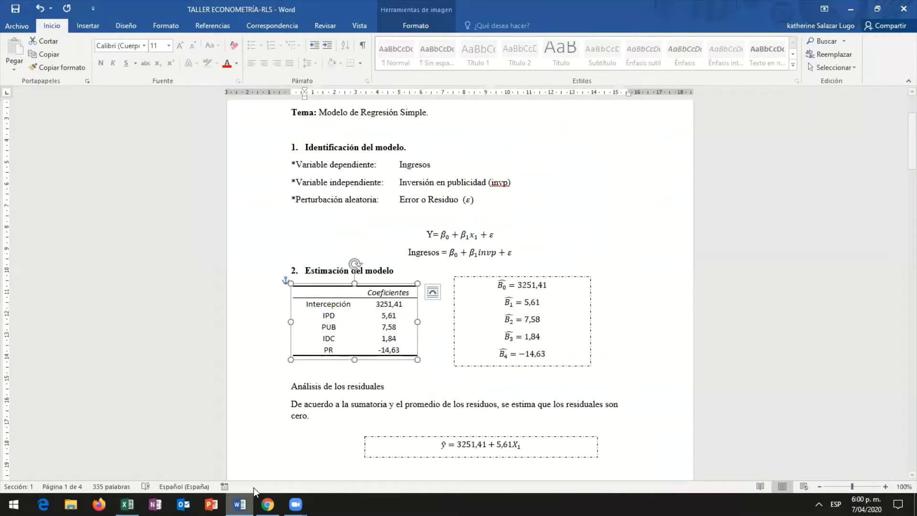
{"action": "left_click", "coordinate": [400, 376]}
{"action": "left_click", "coordinate": [323, 292]}
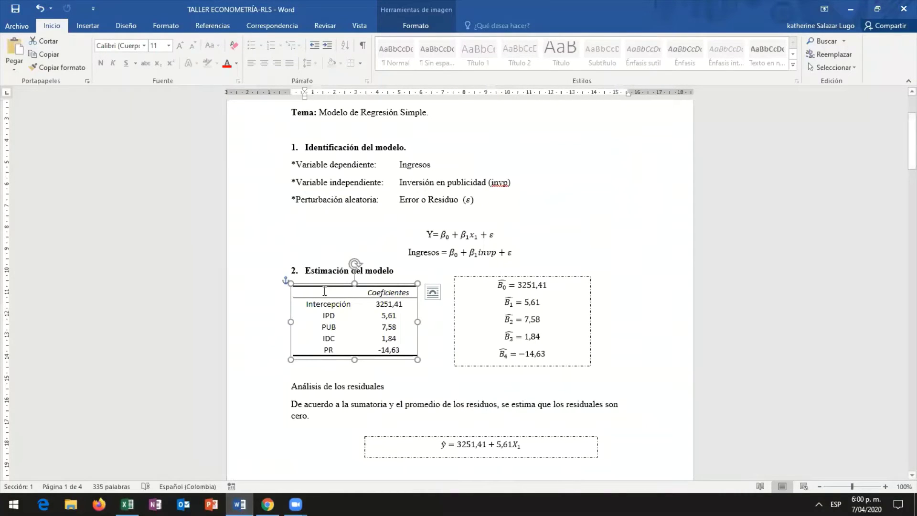
{"action": "key", "text": "Delete"}
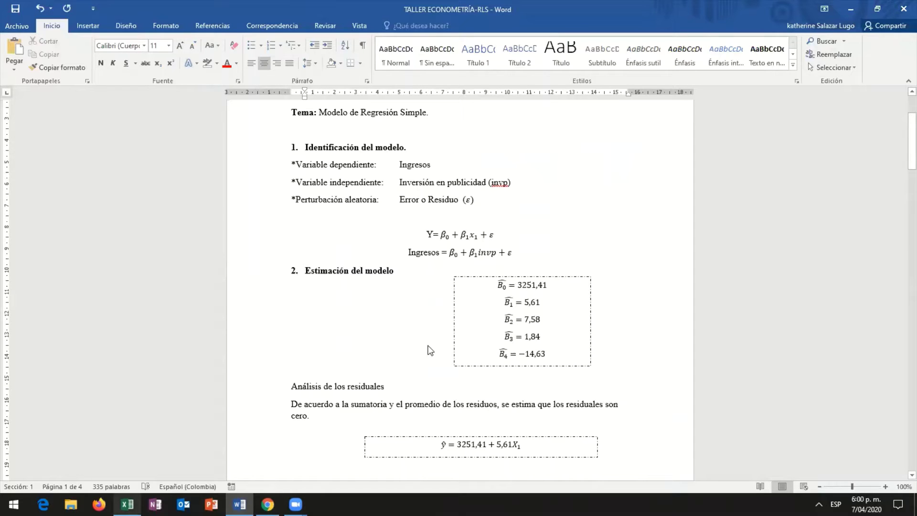
{"action": "key", "text": "ctrl+v"}
{"action": "left_click", "coordinate": [285, 291]}
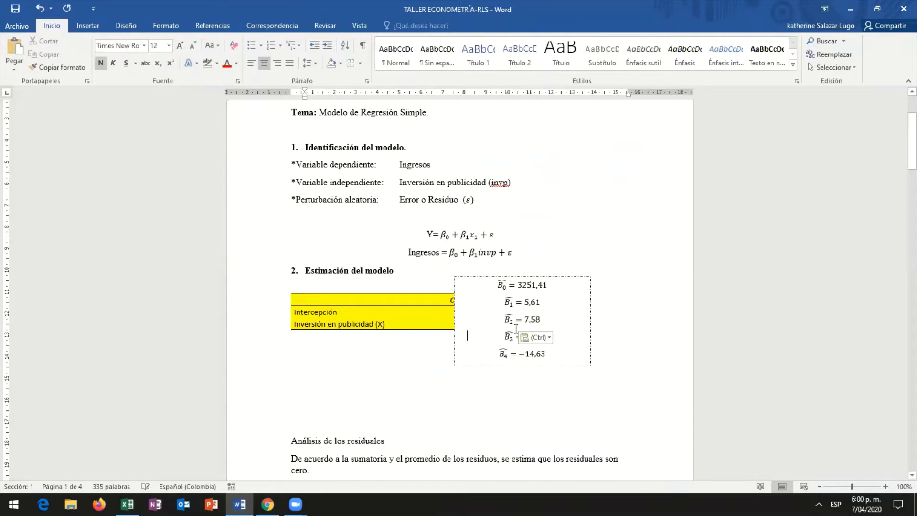
Step: Delete the extra blank lines between the pasted coefficients table and the Análisis de los residuales heading
{"action": "left_click", "coordinate": [315, 431]}
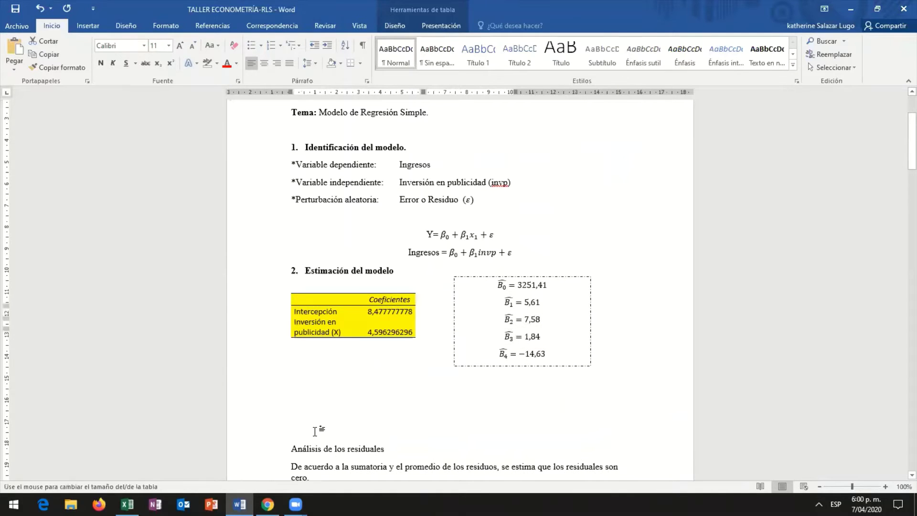
{"action": "key", "text": "BackSpace"}
{"action": "key", "text": "BackSpace"}
{"action": "key", "text": "BackSpace"}
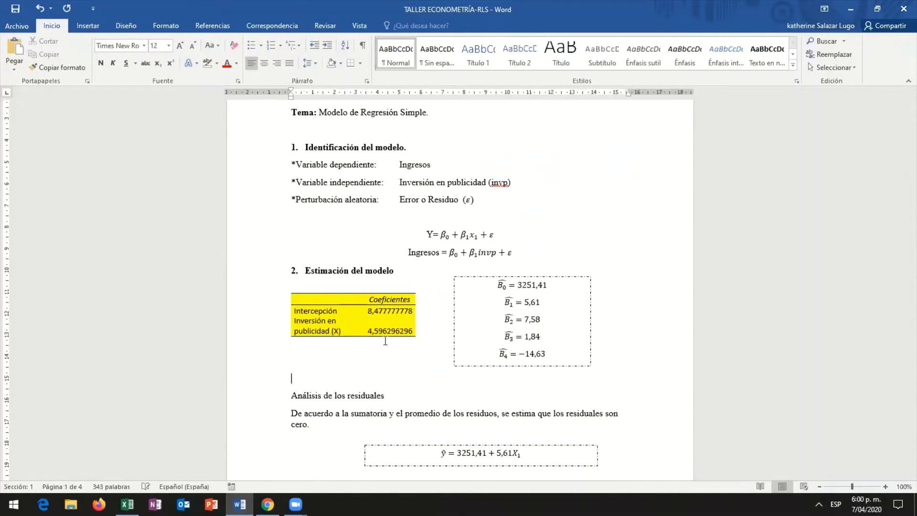
{"action": "key", "text": "Up"}
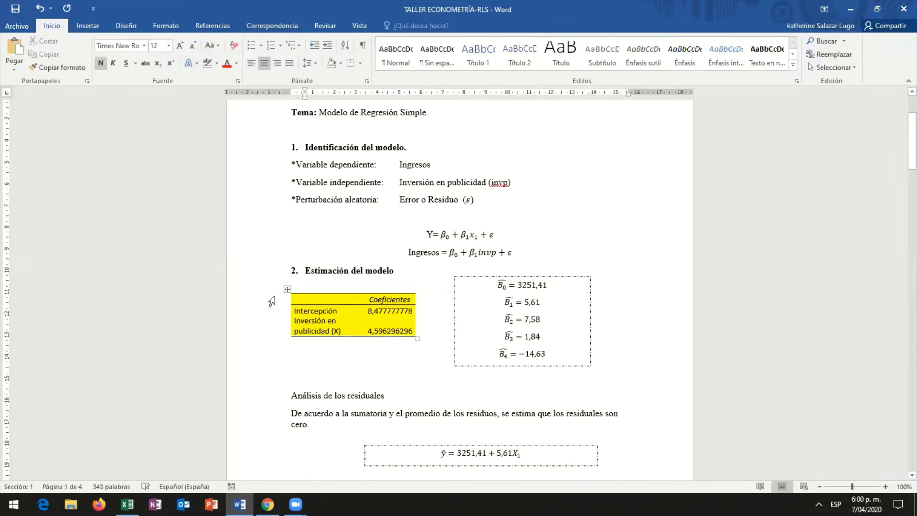
{"action": "key", "text": "Up"}
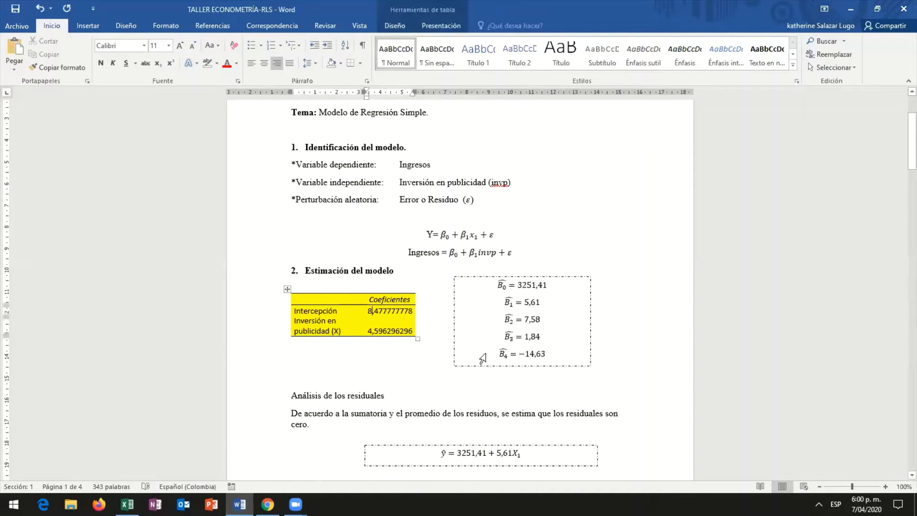
Step: Delete the B2, B3 and B4 estimates from the dashed box, shorten the box and move it down level with the table
{"action": "left_click", "coordinate": [540, 351]}
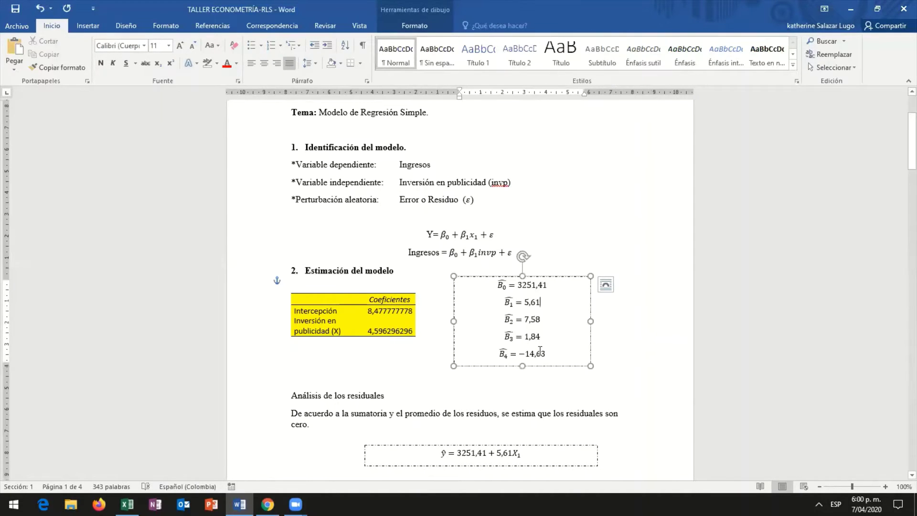
{"action": "left_click_drag", "start_coordinate": [505, 319], "coordinate": [574, 338]}
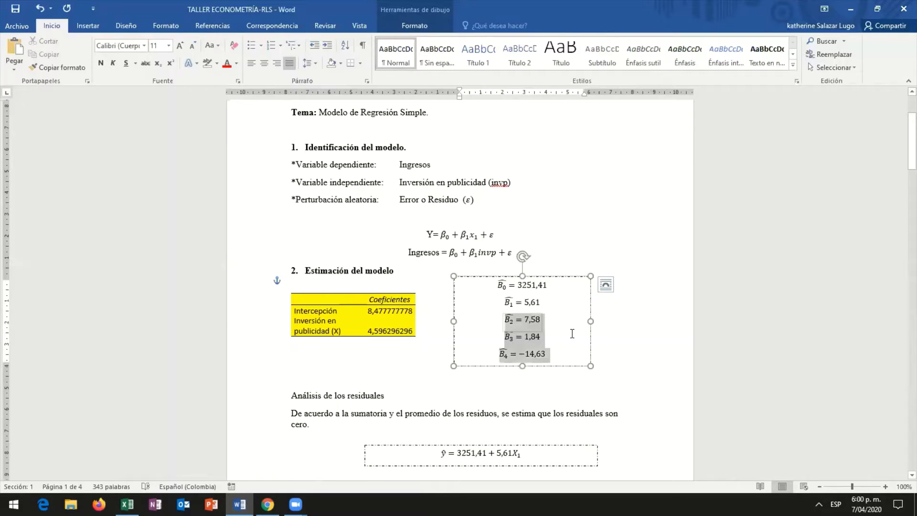
{"action": "key", "text": "Delete"}
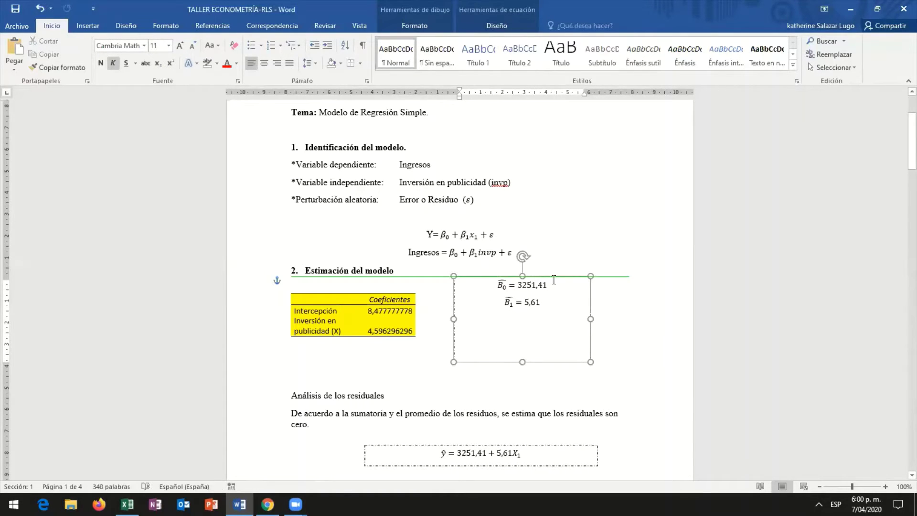
{"action": "left_click_drag", "start_coordinate": [554, 279], "coordinate": [551, 302]}
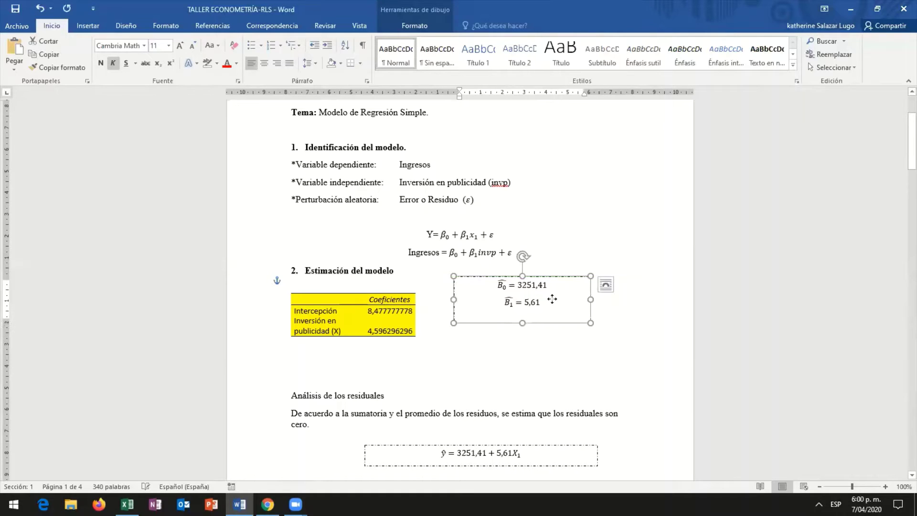
{"action": "left_click", "coordinate": [552, 330]}
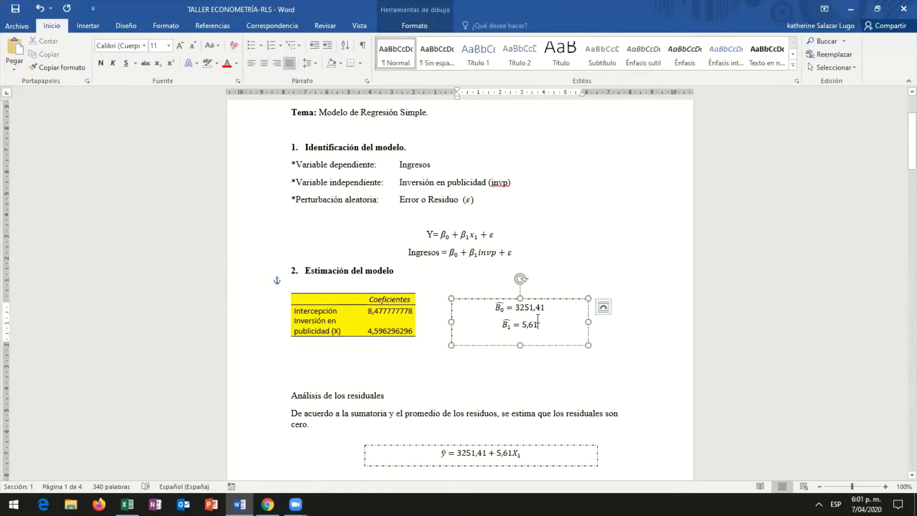
Step: Set the B0 estimate in the dashed box to 8,48
{"action": "left_click", "coordinate": [546, 311]}
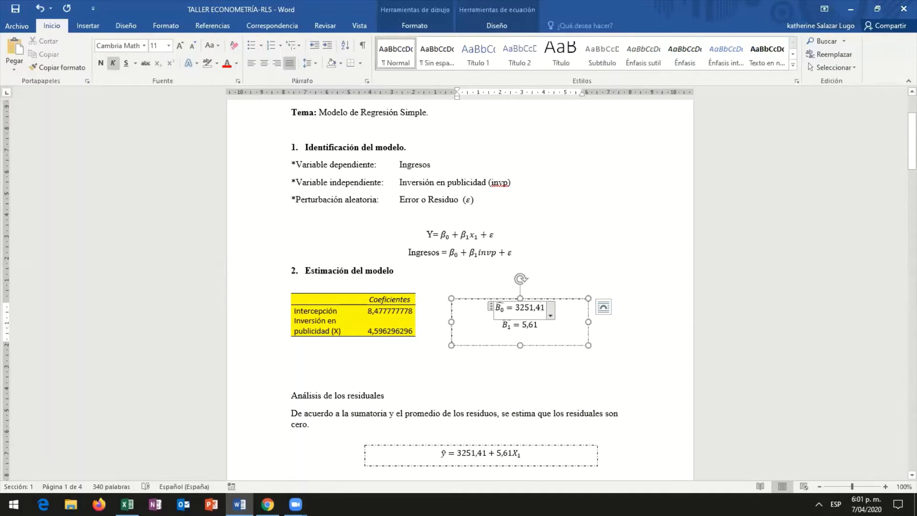
{"action": "key", "text": "BackSpace"}
{"action": "key", "text": "BackSpace"}
{"action": "key", "text": "BackSpace"}
{"action": "key", "text": "BackSpace"}
{"action": "key", "text": "BackSpace"}
{"action": "key", "text": "BackSpace"}
{"action": "key", "text": "BackSpace"}
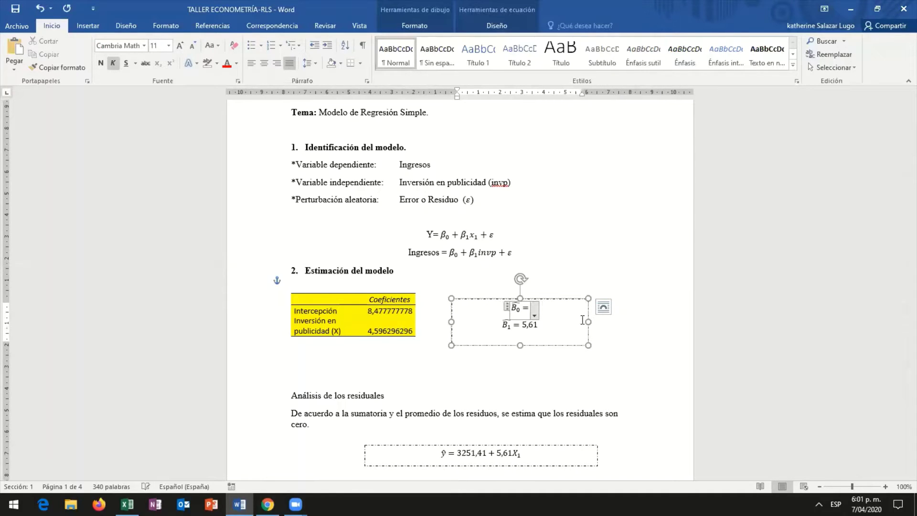
{"action": "type", "text": "8,48"}
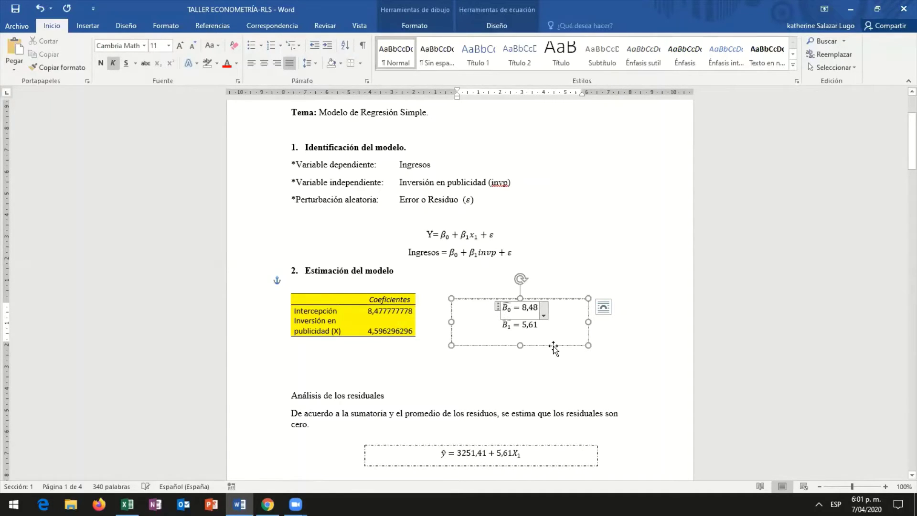
Step: Set the B1 estimate in the dashed box to 4,59
{"action": "left_click", "coordinate": [538, 325]}
{"action": "left_click", "coordinate": [537, 326]}
{"action": "key", "text": "BackSpace"}
{"action": "key", "text": "BackSpace"}
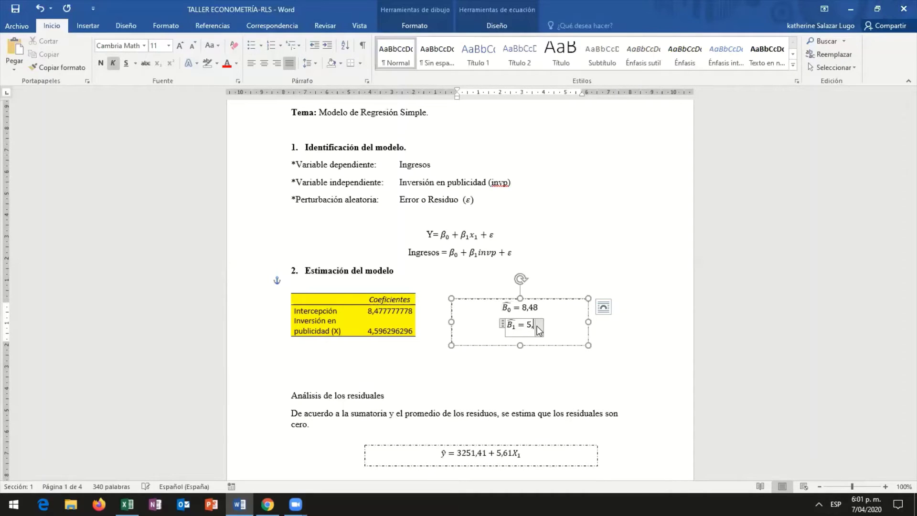
{"action": "key", "text": "BackSpace"}
{"action": "key", "text": "BackSpace"}
{"action": "type", "text": "4,59"}
Step: Remove one more blank line above the Análisis de los residuales heading
{"action": "left_click", "coordinate": [393, 378]}
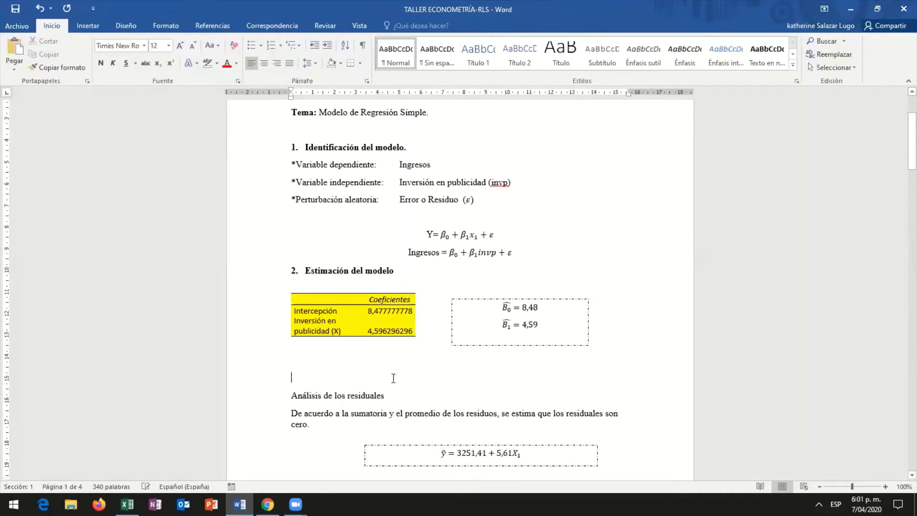
{"action": "scroll", "coordinate": [358, 331], "scroll_direction": "down", "scroll_amount": 2}
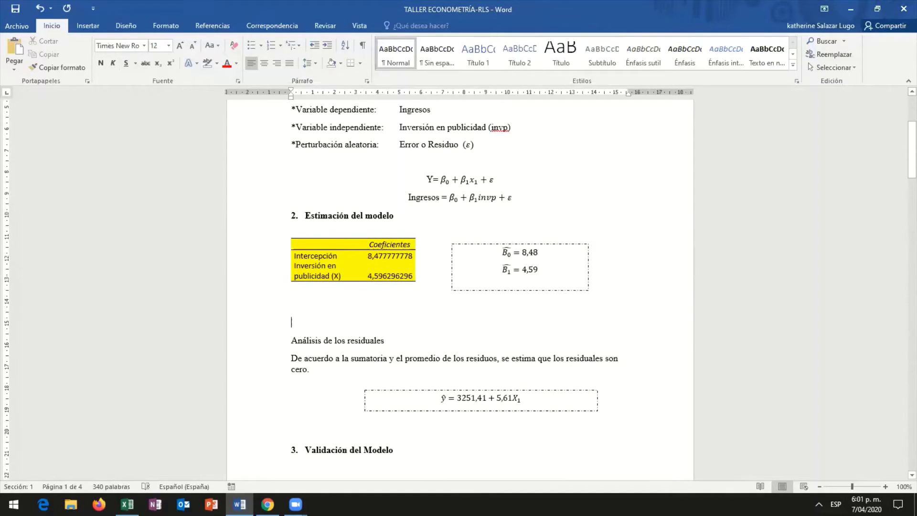
{"action": "key", "text": "BackSpace"}
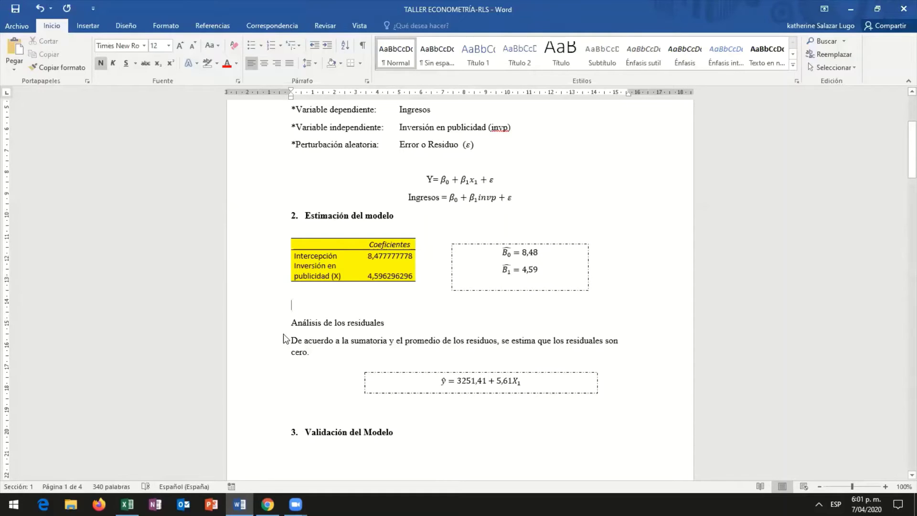
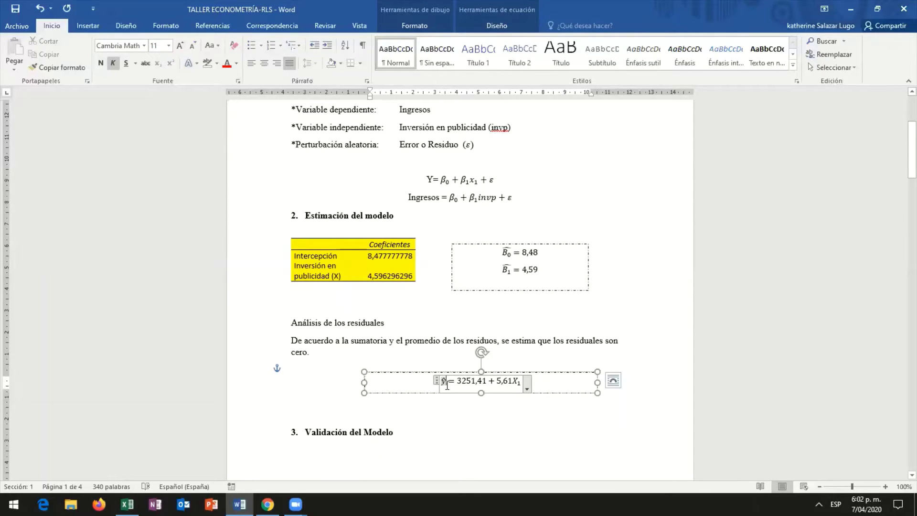
Step: Replace y with Ingresos under the hat in the boxed estimated equation and set its intercept to 8,48
{"action": "key", "text": "BackSpace"}
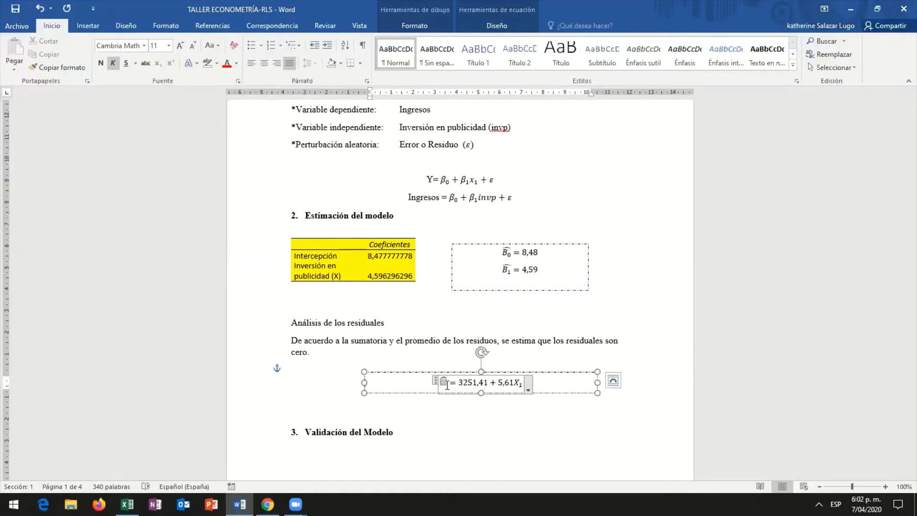
{"action": "type", "text": "Ingresos"}
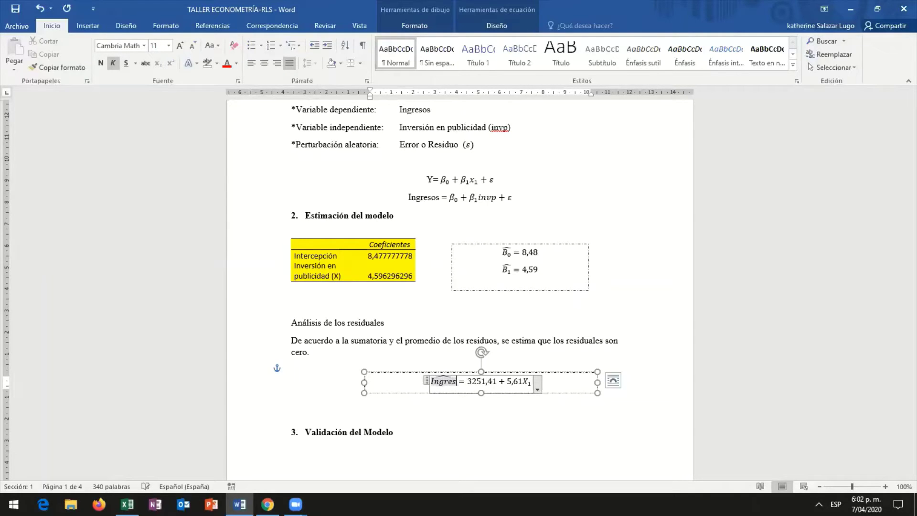
{"action": "left_click", "coordinate": [502, 382]}
{"action": "key", "text": "BackSpace"}
{"action": "key", "text": "BackSpace"}
{"action": "key", "text": "BackSpace"}
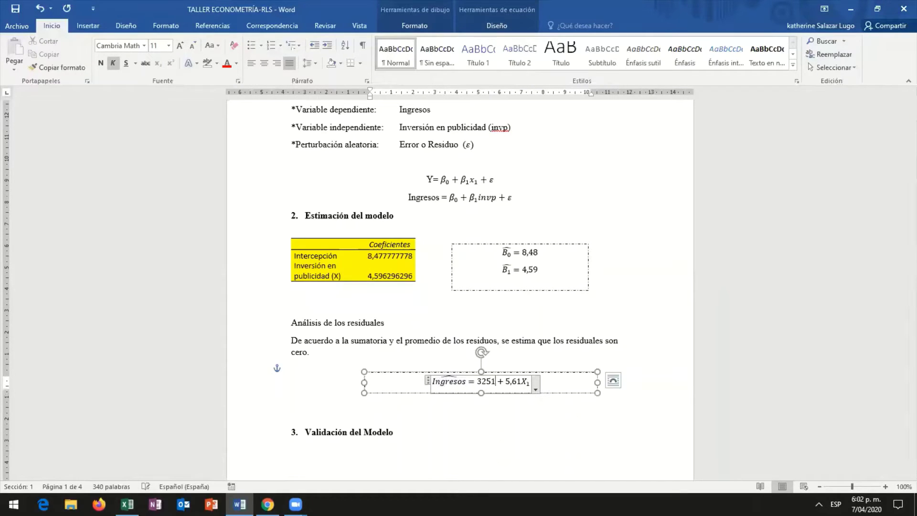
{"action": "key", "text": "BackSpace"}
{"action": "key", "text": "BackSpace"}
{"action": "key", "text": "BackSpace"}
{"action": "key", "text": "BackSpace"}
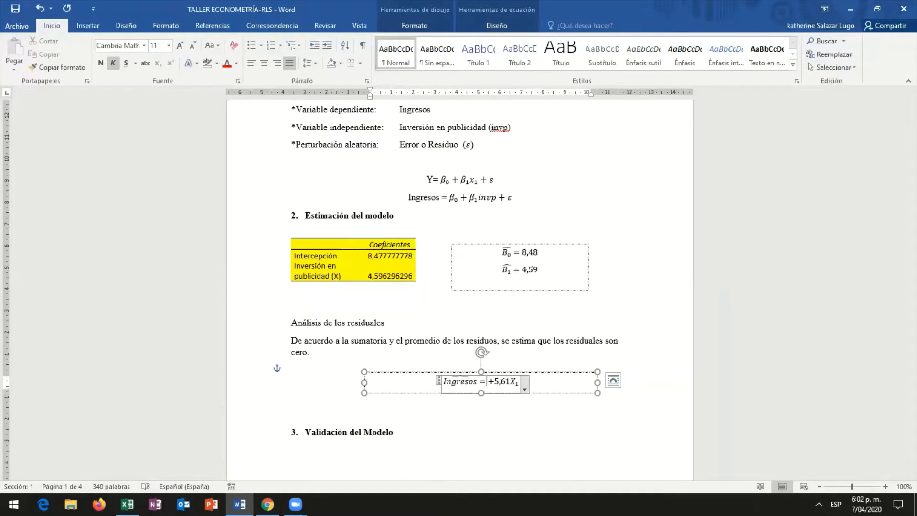
{"action": "type", "text": "8."}
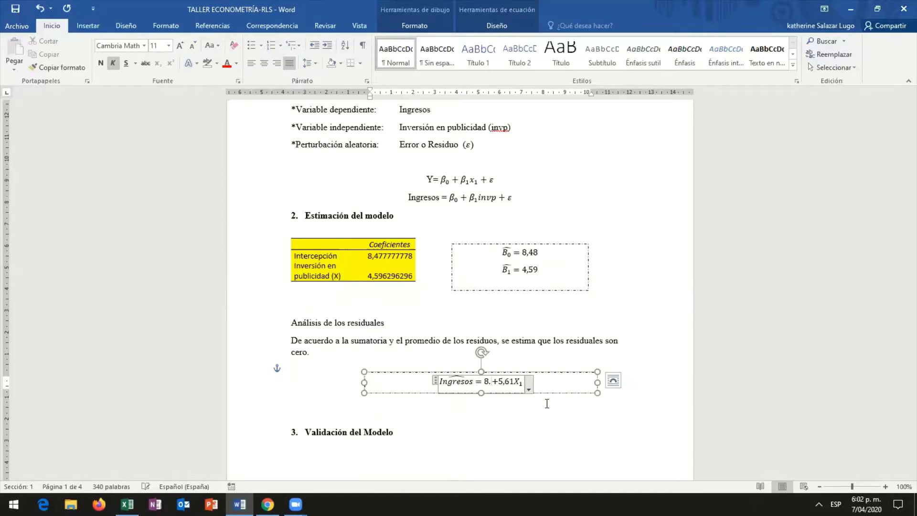
{"action": "type", "text": "48"}
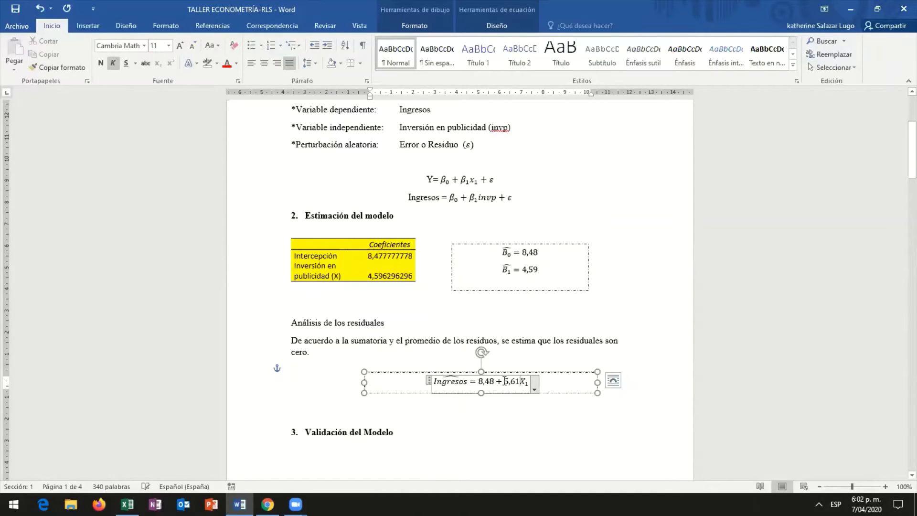
Step: Set the slope in the boxed estimated equation to 4,59 and replace X1 with invp
{"action": "left_click_drag", "start_coordinate": [521, 385], "coordinate": [504, 383]}
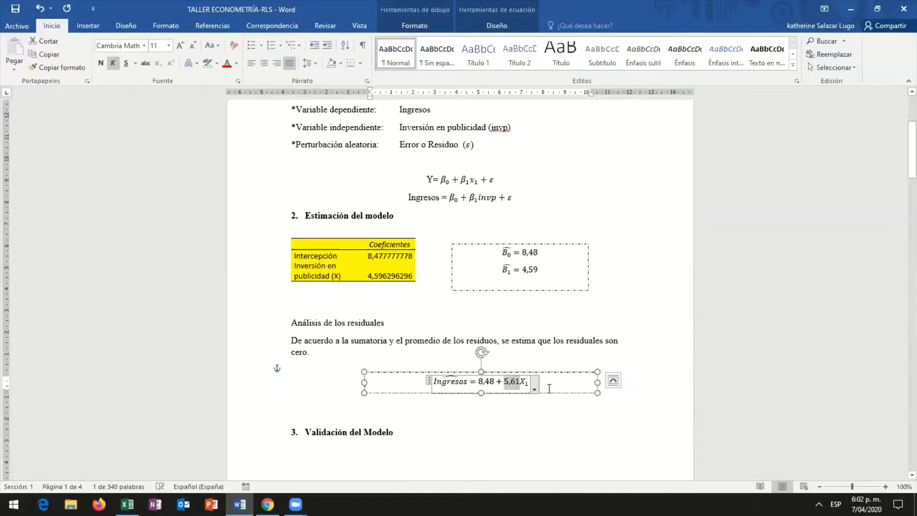
{"action": "type", "text": "4,"}
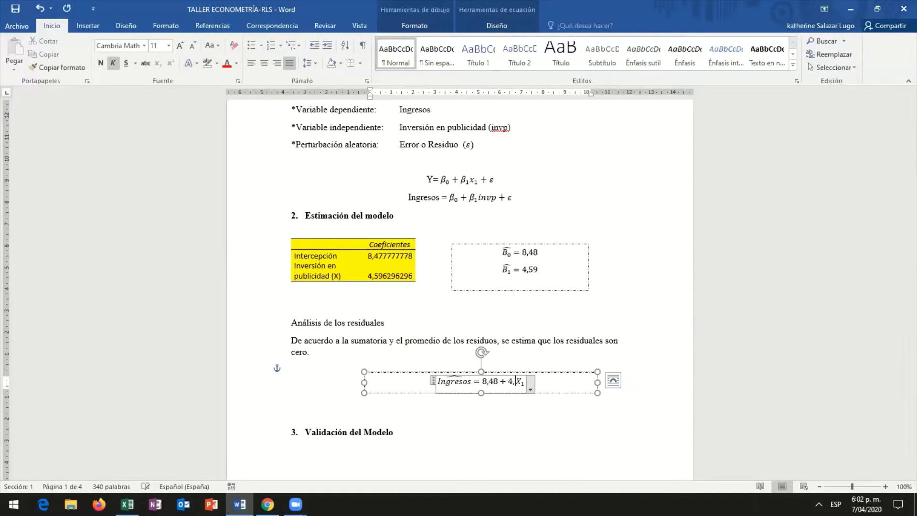
{"action": "type", "text": "59"}
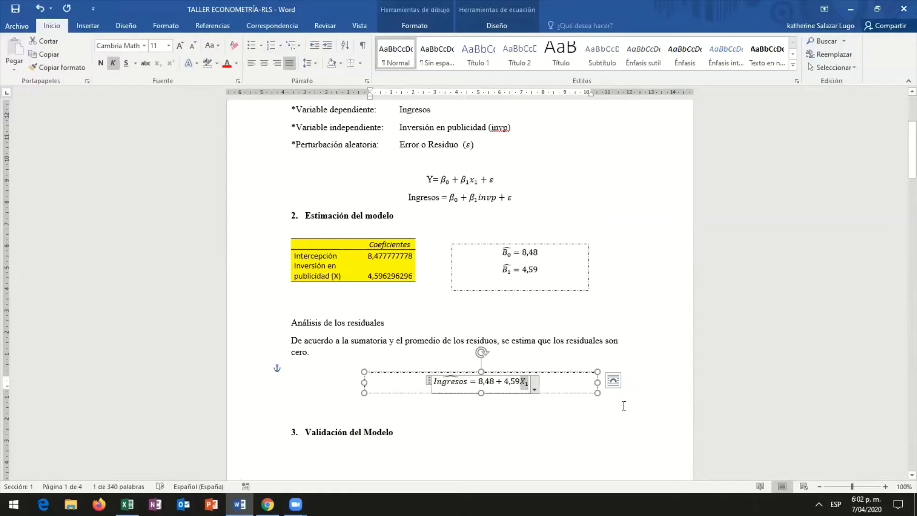
{"action": "key", "text": "BackSpace"}
{"action": "type", "text": "in"}
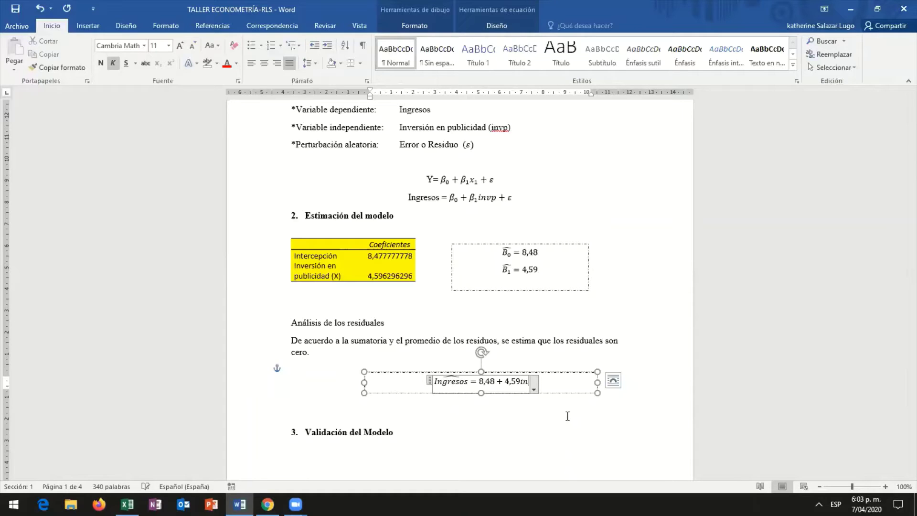
{"action": "type", "text": "vp"}
{"action": "left_click", "coordinate": [633, 423]}
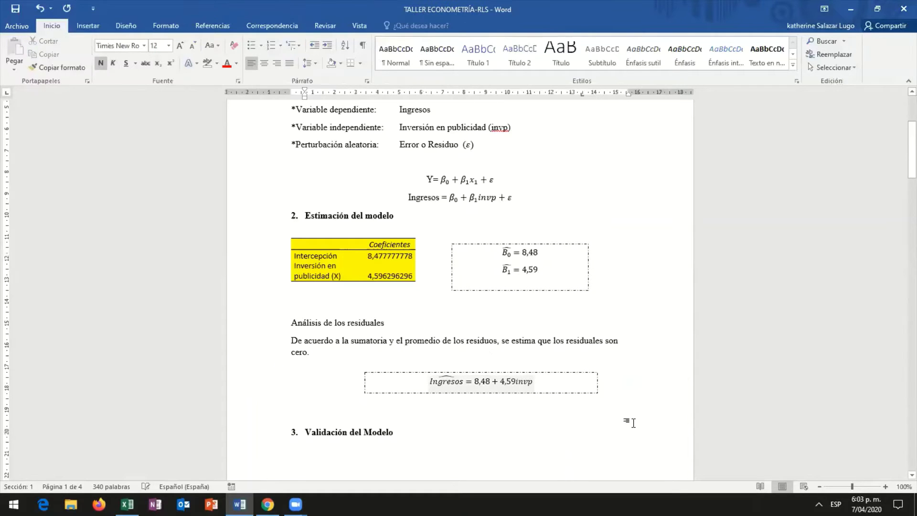
{"action": "left_click", "coordinate": [575, 422]}
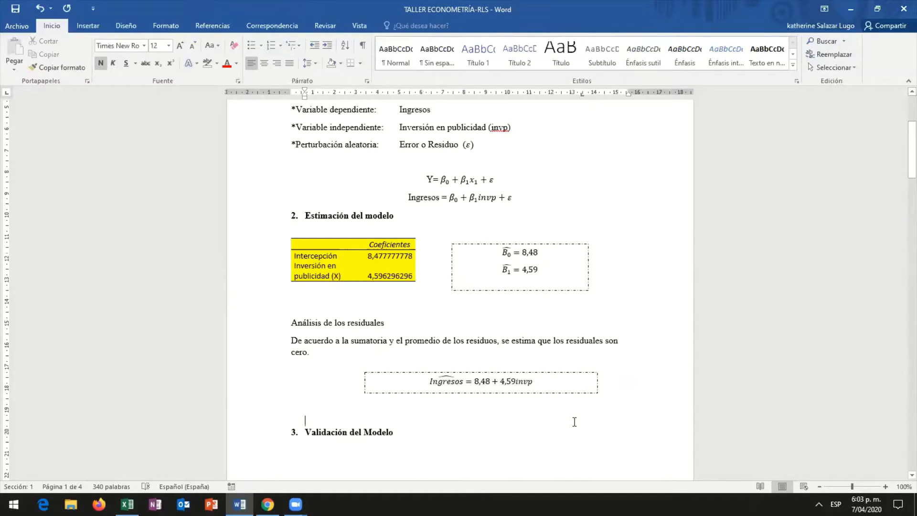
{"action": "scroll", "coordinate": [574, 422], "scroll_direction": "down", "scroll_amount": 3}
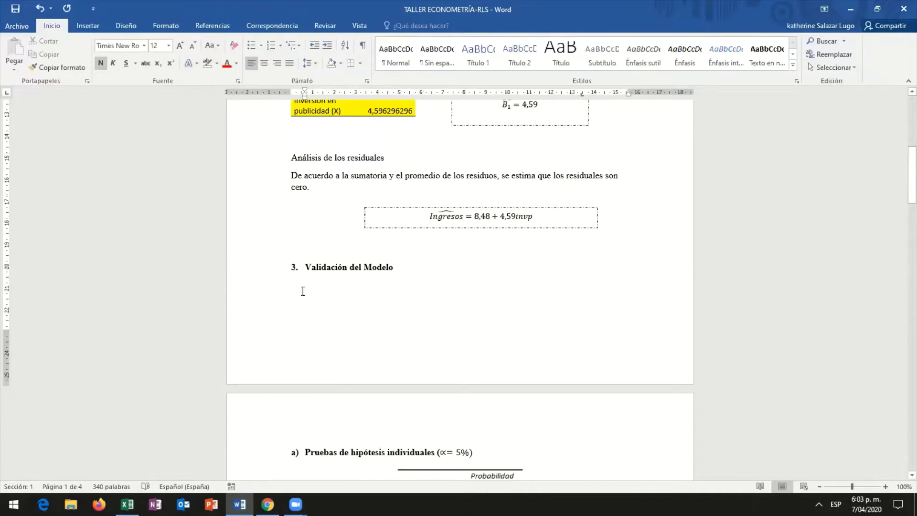
Step: Compare the Validación del Modelo section with the regression statistics, variance analysis and coefficients tables on Hoja2 in Excel
{"action": "scroll", "coordinate": [303, 290], "scroll_direction": "up", "scroll_amount": 1}
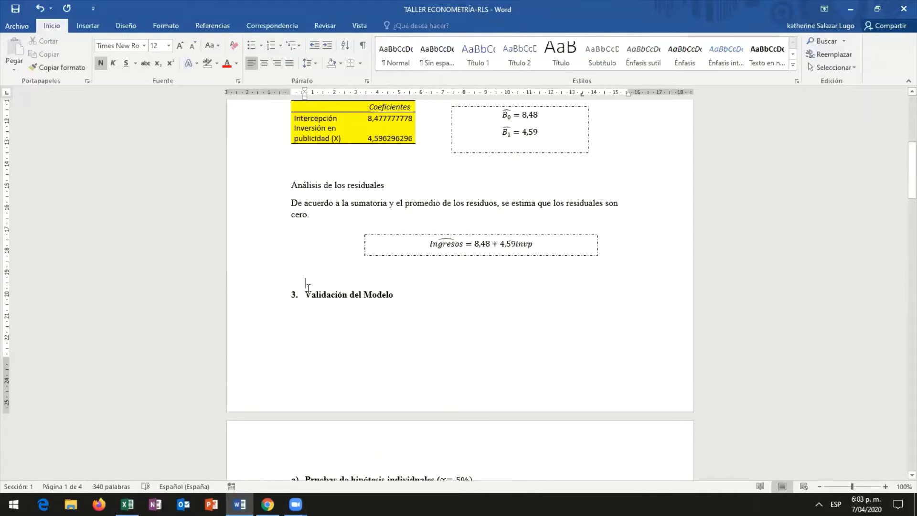
{"action": "left_click", "coordinate": [524, 367]}
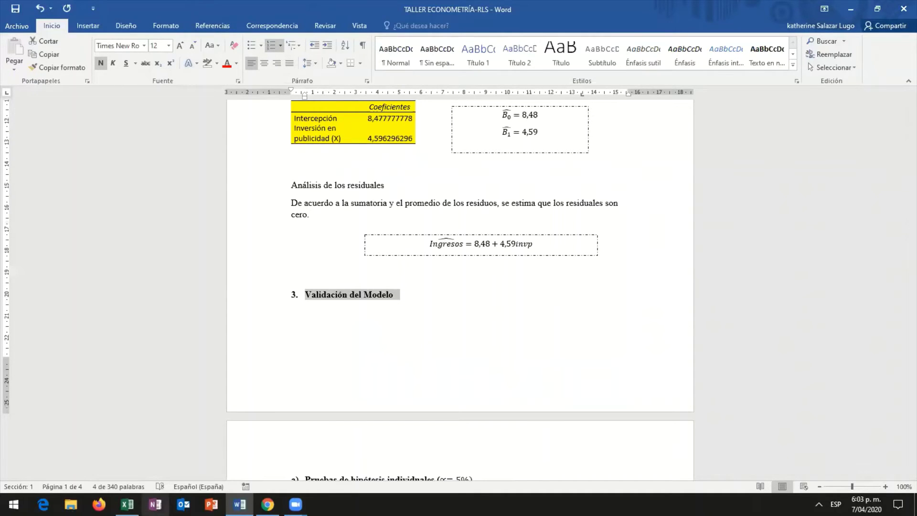
{"action": "left_click", "coordinate": [127, 504]}
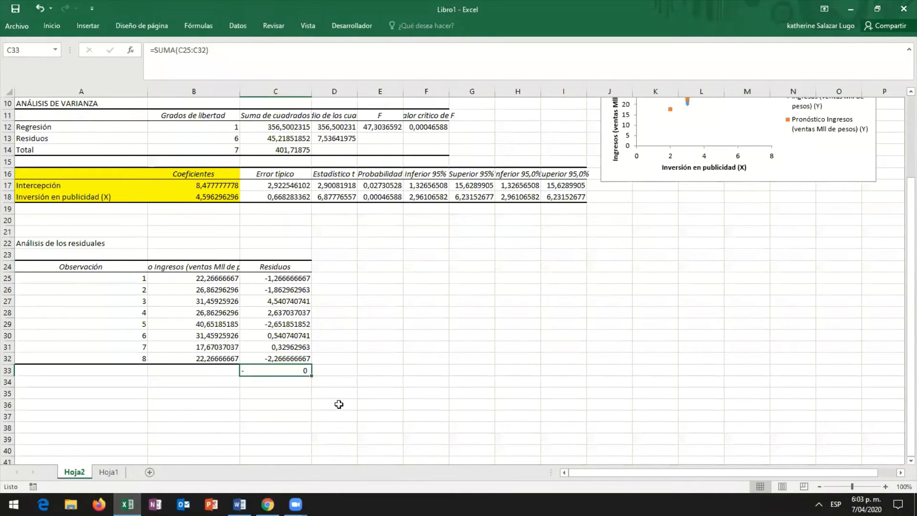
{"action": "scroll", "coordinate": [339, 404], "scroll_direction": "up", "scroll_amount": 3}
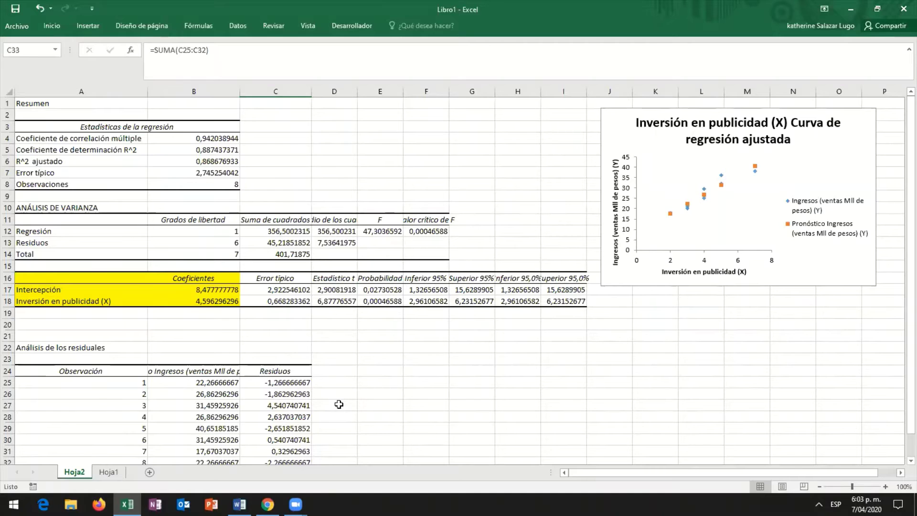
{"action": "left_click", "coordinate": [239, 504]}
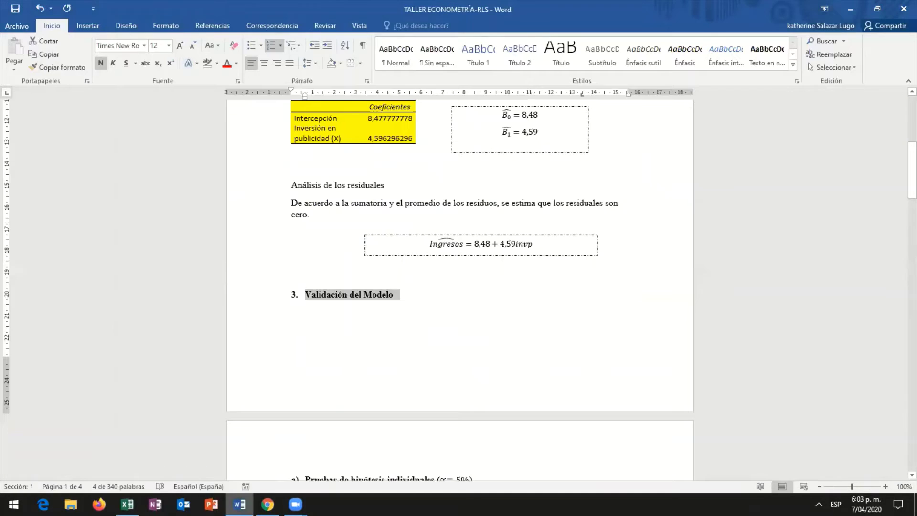
{"action": "left_click", "coordinate": [239, 504]}
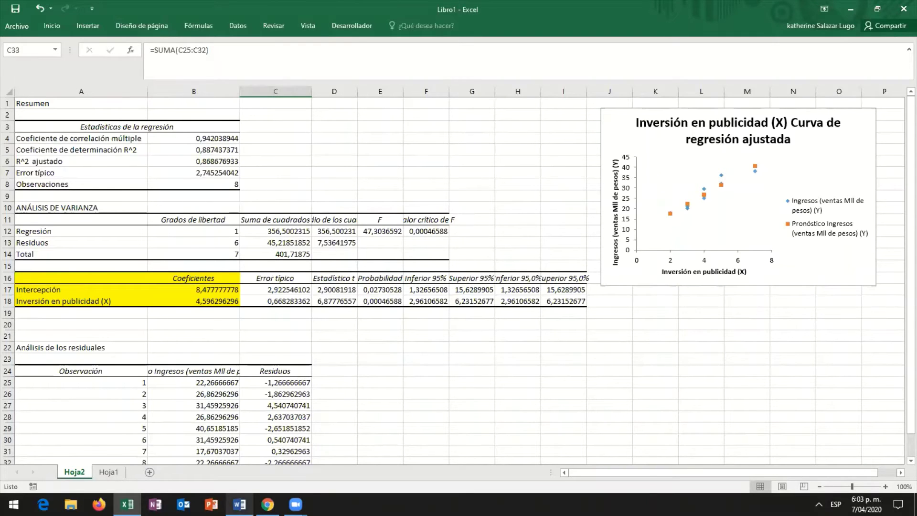
{"action": "left_click", "coordinate": [240, 504]}
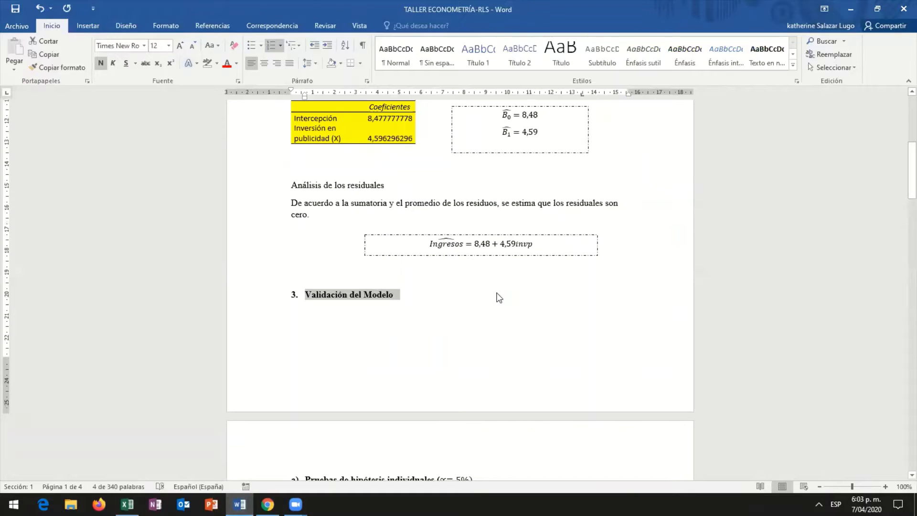
Step: Examine the significance level given in the Pruebas de hipótesis individuales heading
{"action": "left_click", "coordinate": [497, 292]}
{"action": "scroll", "coordinate": [535, 296], "scroll_direction": "down", "scroll_amount": 4}
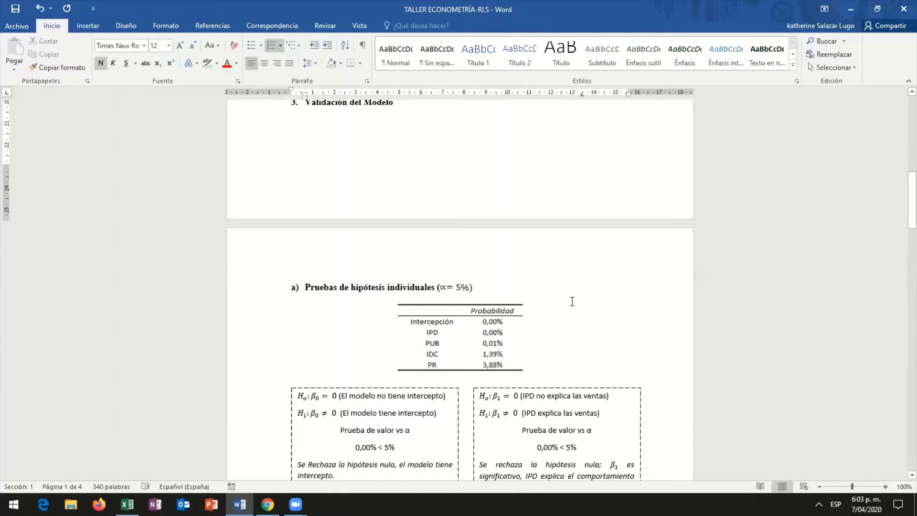
{"action": "left_click", "coordinate": [466, 289]}
{"action": "double_click", "coordinate": [466, 290]}
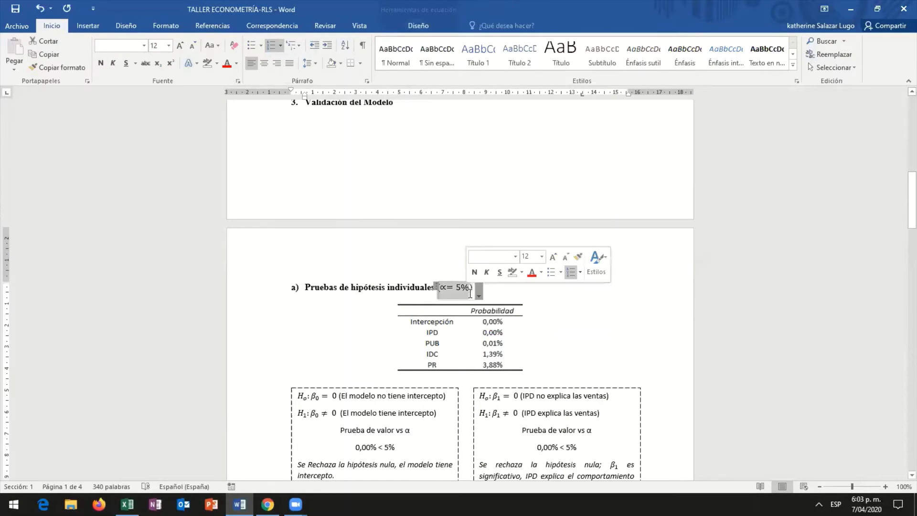
{"action": "left_click", "coordinate": [470, 292]}
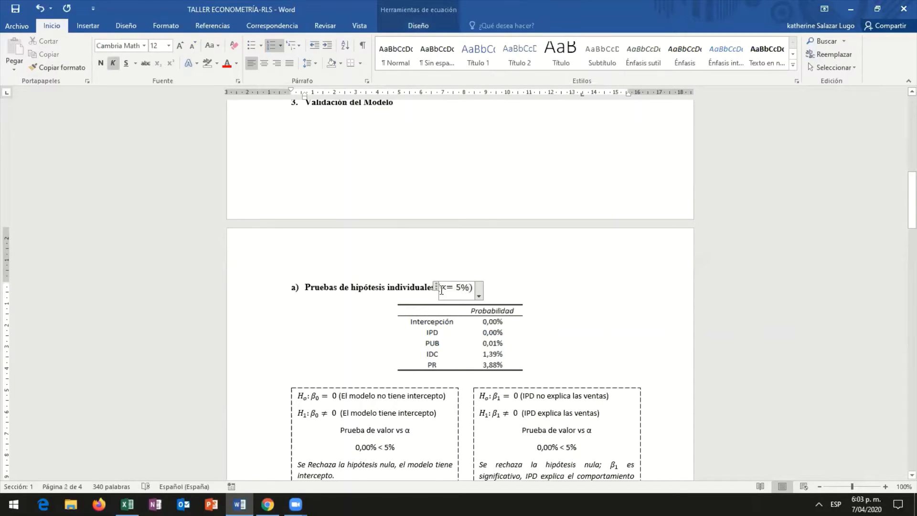
{"action": "left_click_drag", "start_coordinate": [441, 290], "coordinate": [440, 292]}
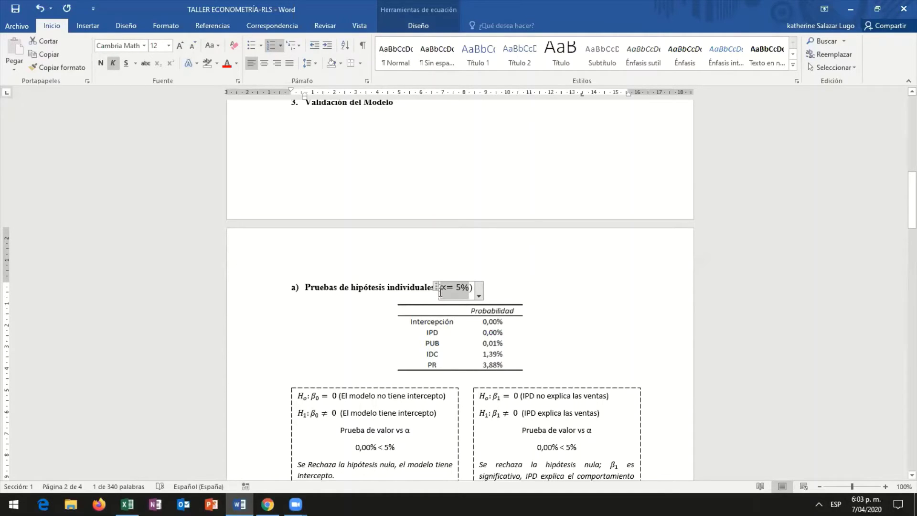
{"action": "left_click", "coordinate": [469, 288]}
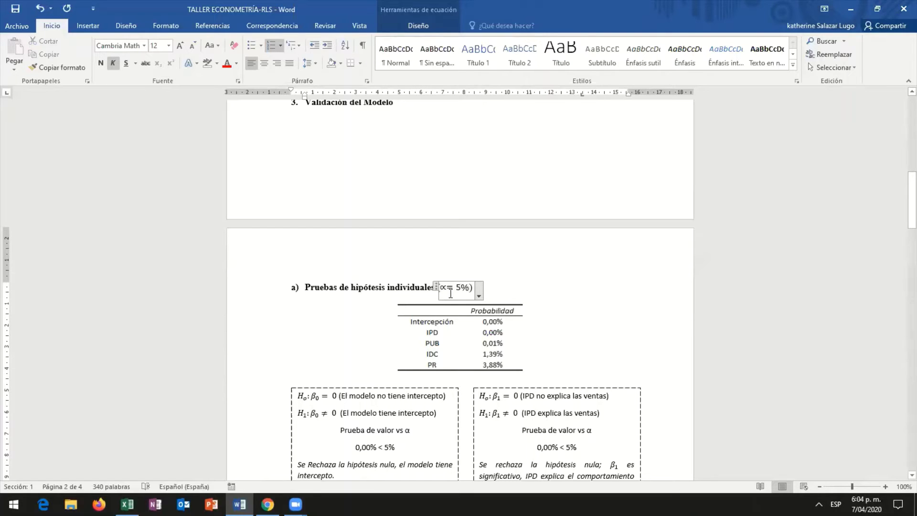
{"action": "left_click_drag", "start_coordinate": [440, 286], "coordinate": [471, 289]}
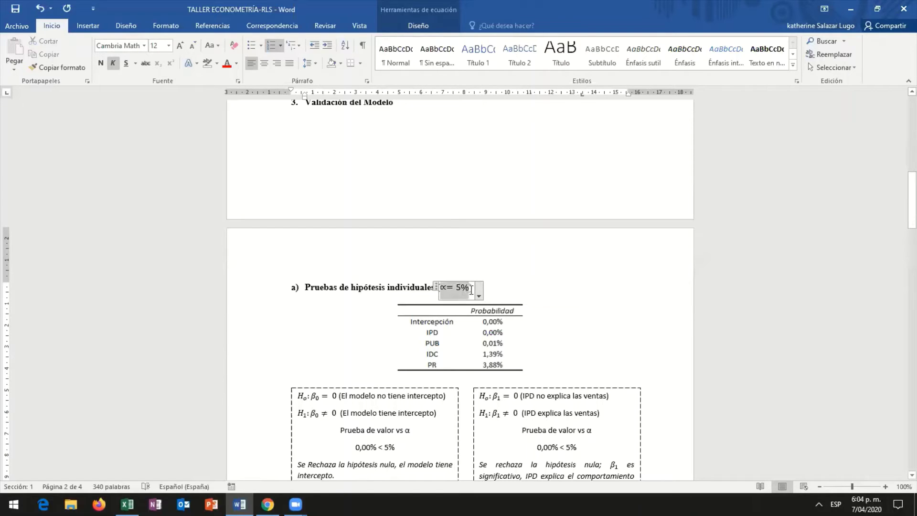
{"action": "left_click", "coordinate": [471, 289]}
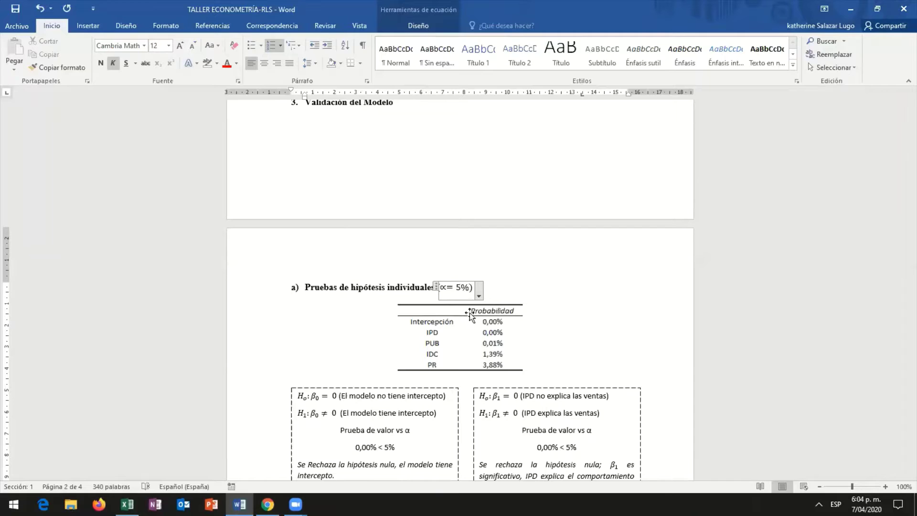
Step: Examine the Probabilidad table and the Prueba de valor vs α comparison in the intercept hypothesis box
{"action": "left_click", "coordinate": [467, 334]}
{"action": "scroll", "coordinate": [539, 332], "scroll_direction": "down", "scroll_amount": 3}
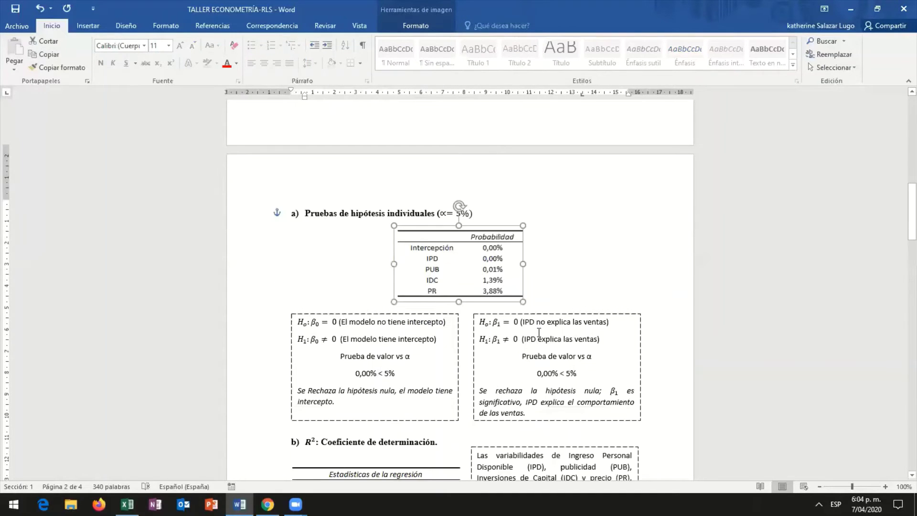
{"action": "scroll", "coordinate": [539, 333], "scroll_direction": "up", "scroll_amount": 2}
{"action": "left_click", "coordinate": [384, 259]}
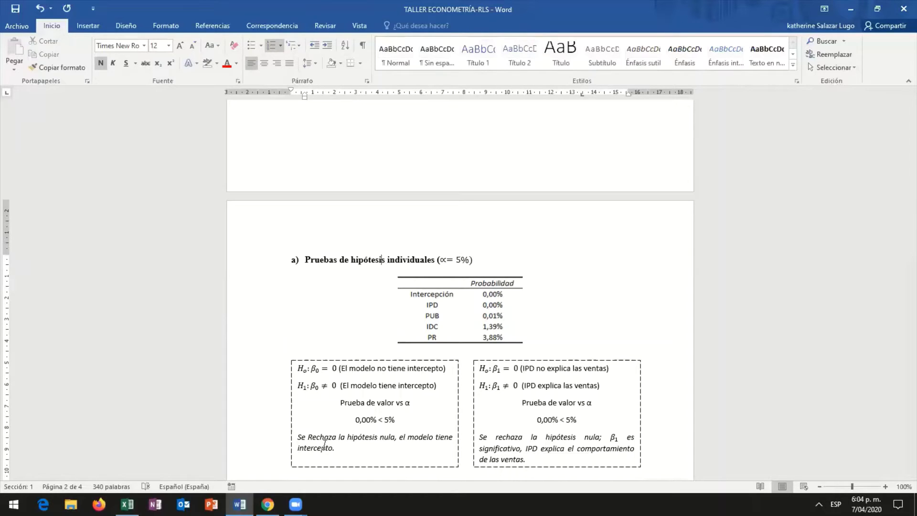
{"action": "left_click_drag", "start_coordinate": [340, 402], "coordinate": [415, 402]}
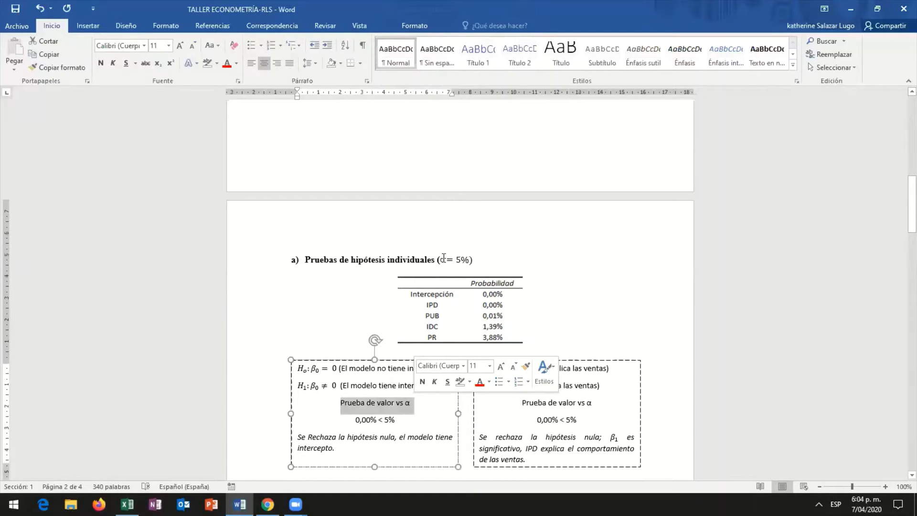
{"action": "left_click", "coordinate": [446, 262]}
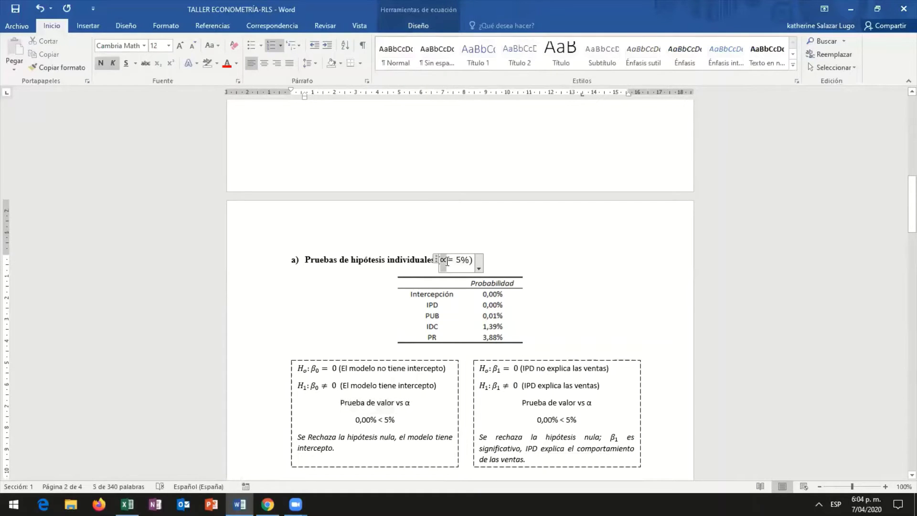
{"action": "left_click", "coordinate": [414, 406]}
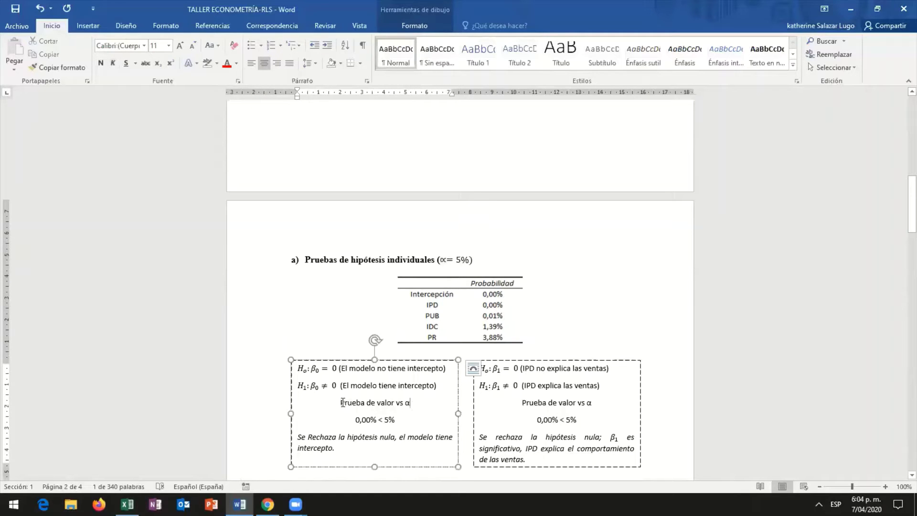
{"action": "left_click_drag", "start_coordinate": [411, 404], "coordinate": [344, 406]}
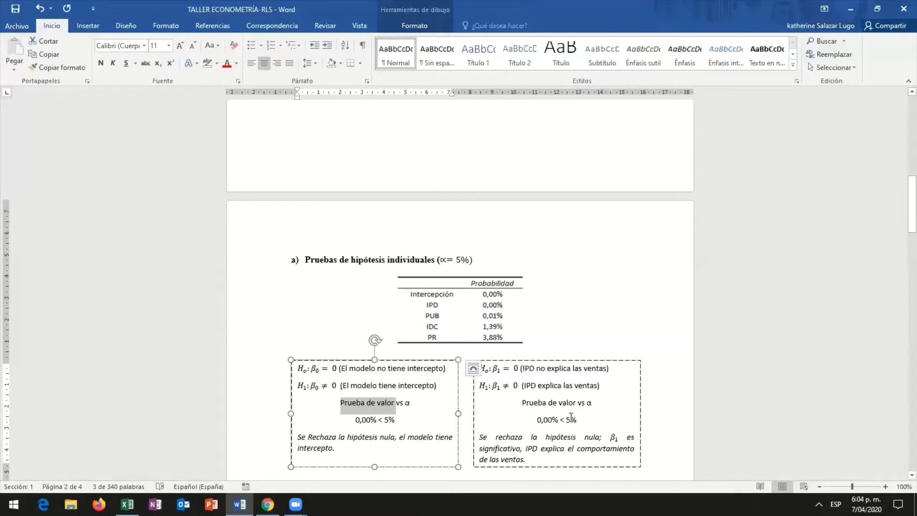
{"action": "left_click", "coordinate": [441, 325]}
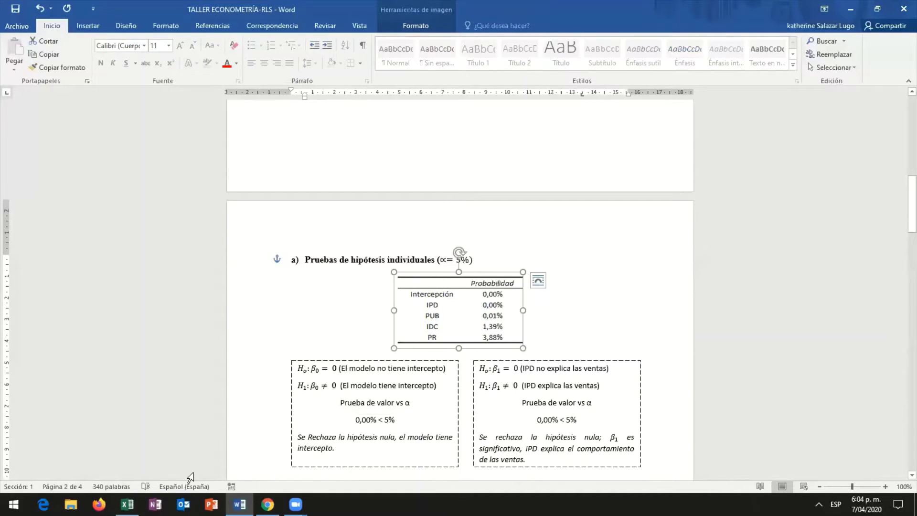
Step: Switch to Excel and hide columns C and D of the regression output on Hoja2
{"action": "key", "text": "alt+Tab"}
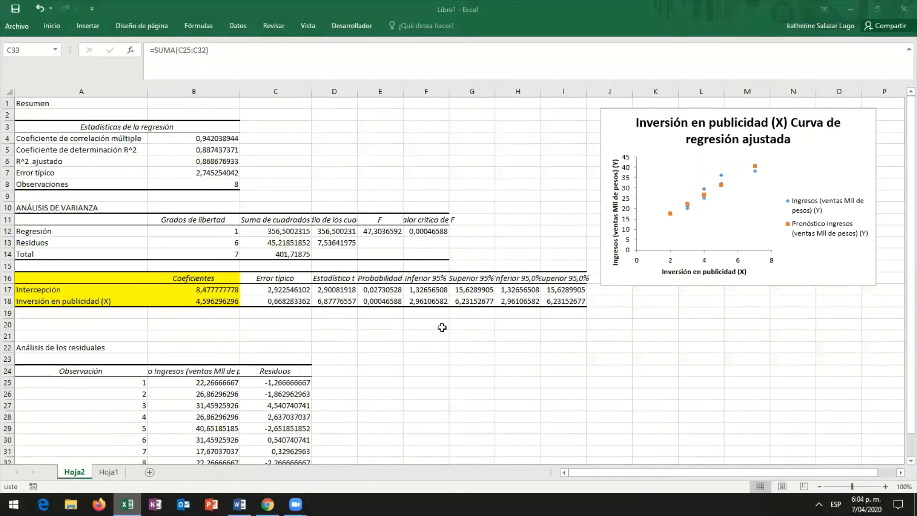
{"action": "left_click", "coordinate": [442, 328]}
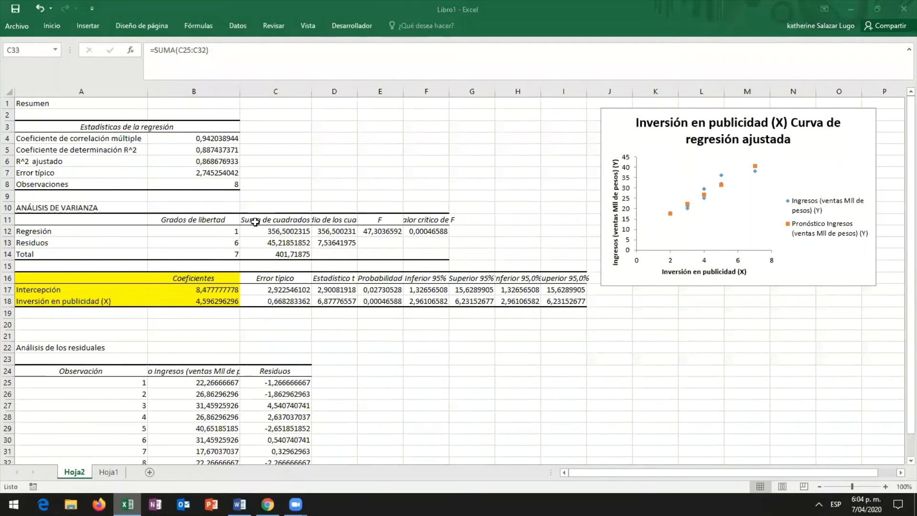
{"action": "left_click", "coordinate": [43, 280]}
{"action": "left_click_drag", "start_coordinate": [332, 303], "coordinate": [408, 342]}
{"action": "left_click", "coordinate": [408, 340]}
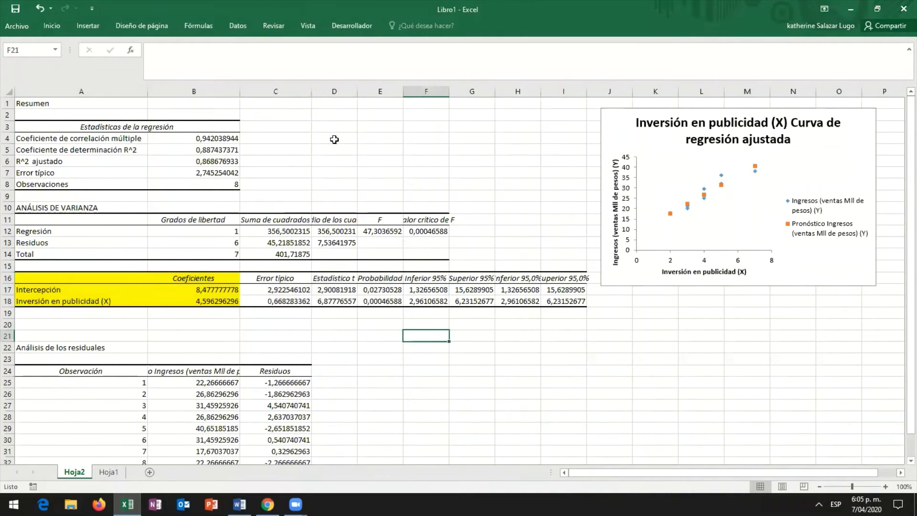
{"action": "left_click_drag", "start_coordinate": [346, 90], "coordinate": [346, 91]}
{"action": "right_click", "coordinate": [346, 91]}
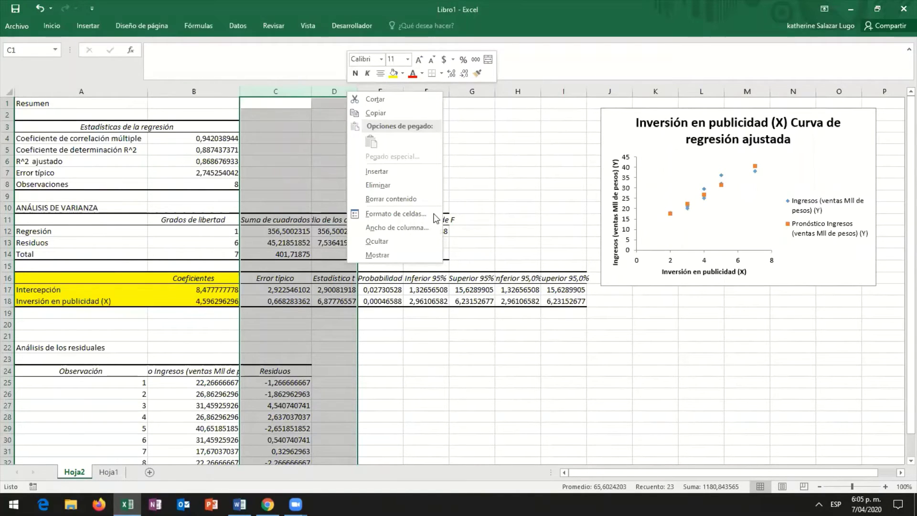
{"action": "left_click", "coordinate": [384, 242]}
{"action": "left_click", "coordinate": [366, 341]}
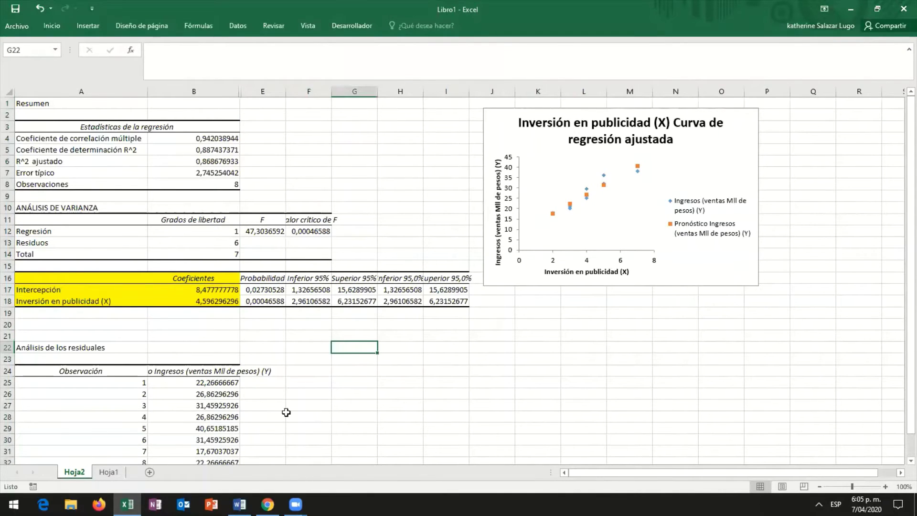
Step: Hide column B so the Probabilidad column sits beside the variable labels
{"action": "left_click", "coordinate": [206, 91]}
{"action": "right_click", "coordinate": [205, 92]}
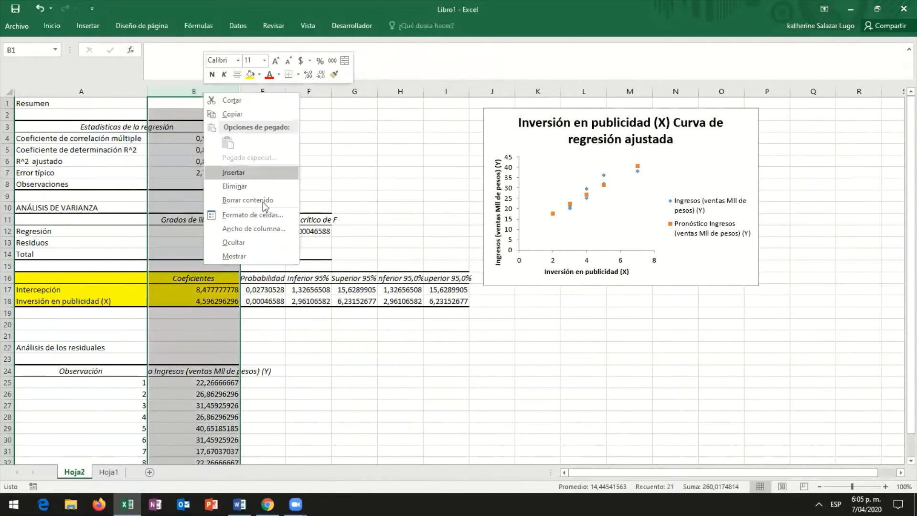
{"action": "left_click", "coordinate": [257, 242]}
{"action": "left_click", "coordinate": [338, 328]}
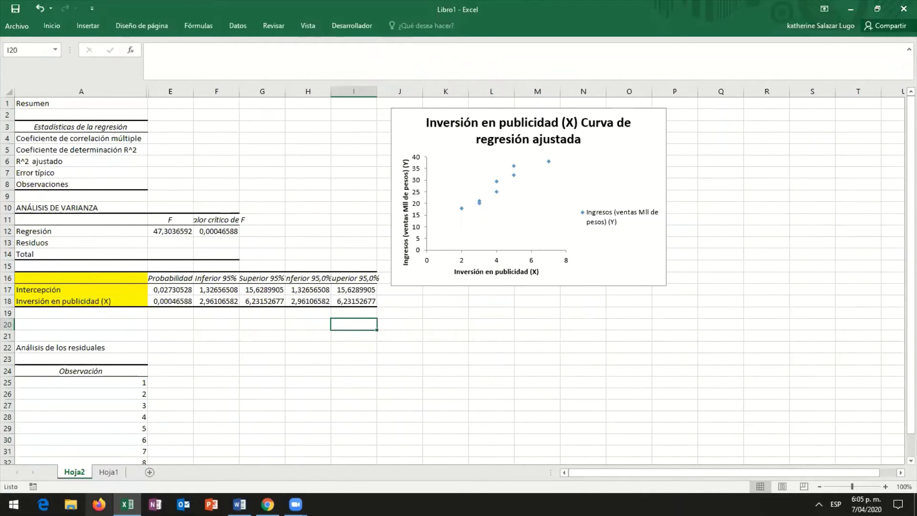
Step: Open Herramienta Recortes and capture the Intercepción and Inversión en publicidad (X) rows with their Probabilidad column as a new snip
{"action": "left_click", "coordinate": [13, 504]}
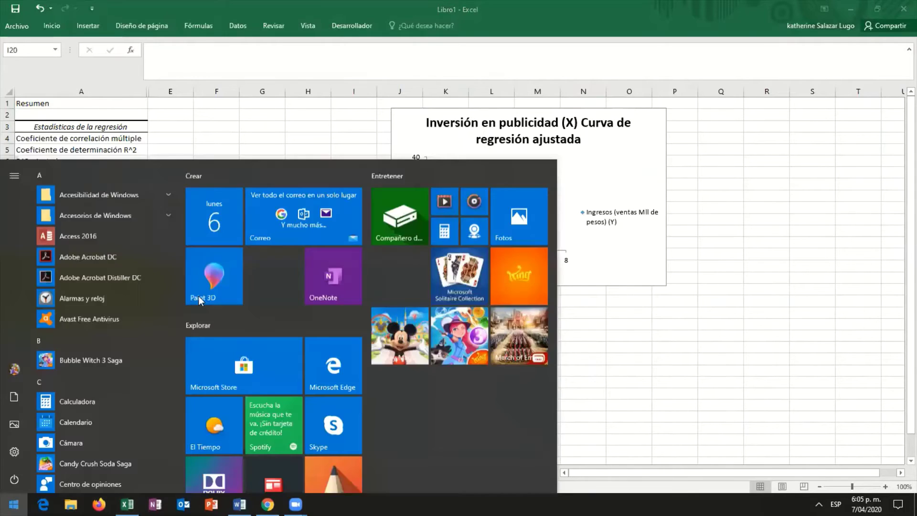
{"action": "key", "text": "Escape"}
{"action": "key", "text": "super"}
{"action": "type", "text": "rec"}
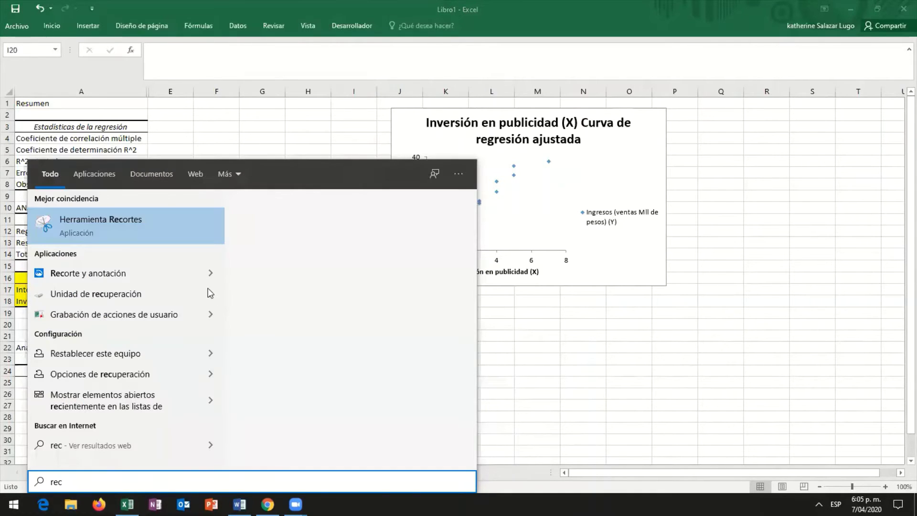
{"action": "key", "text": "Return"}
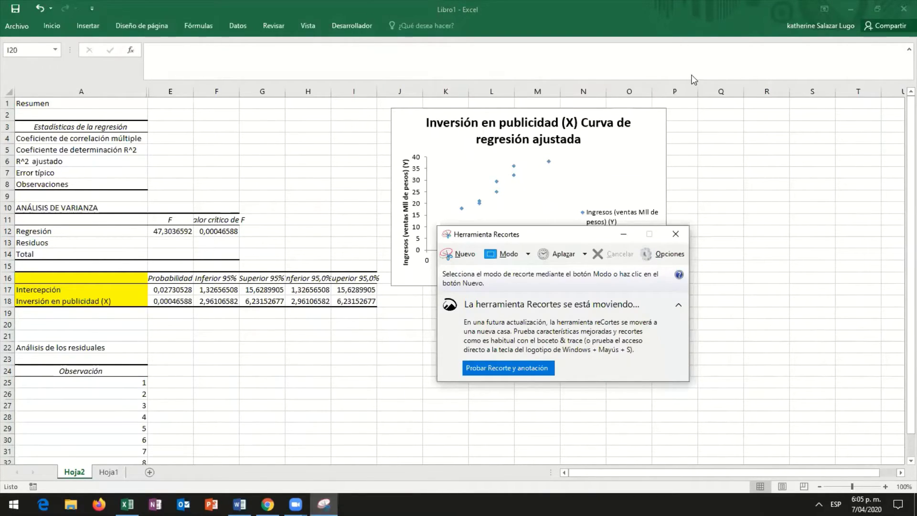
{"action": "left_click", "coordinate": [460, 254]}
{"action": "left_click_drag", "start_coordinate": [15, 267], "coordinate": [215, 313]}
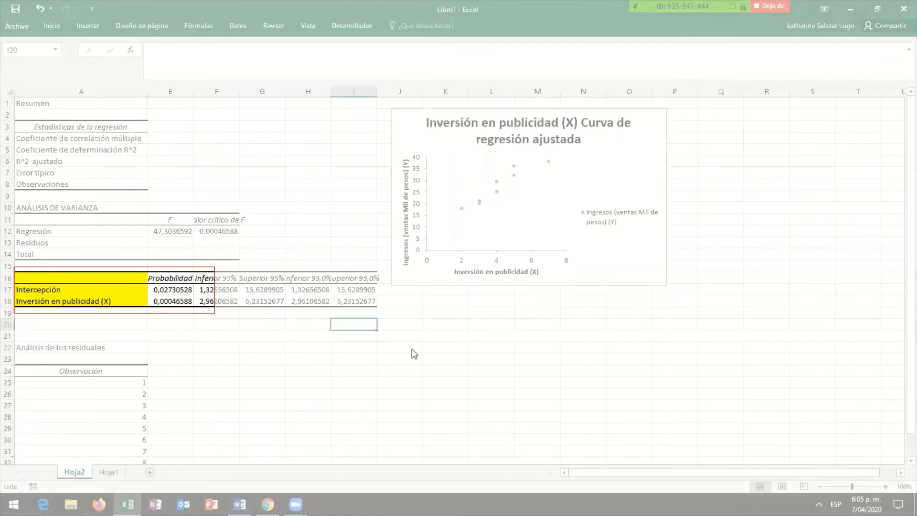
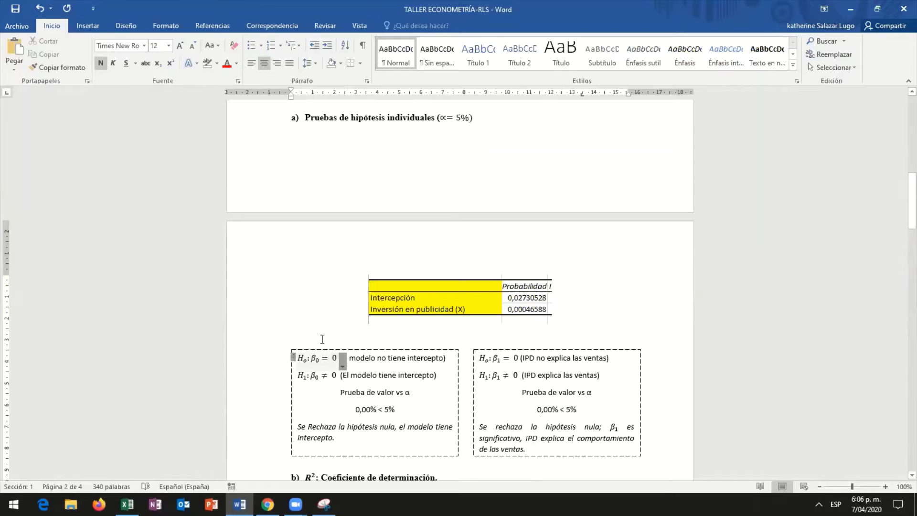
Step: Examine the null and alternative hypotheses for β0 in the intercept hypothesis box
{"action": "scroll", "coordinate": [323, 339], "scroll_direction": "down", "scroll_amount": 2}
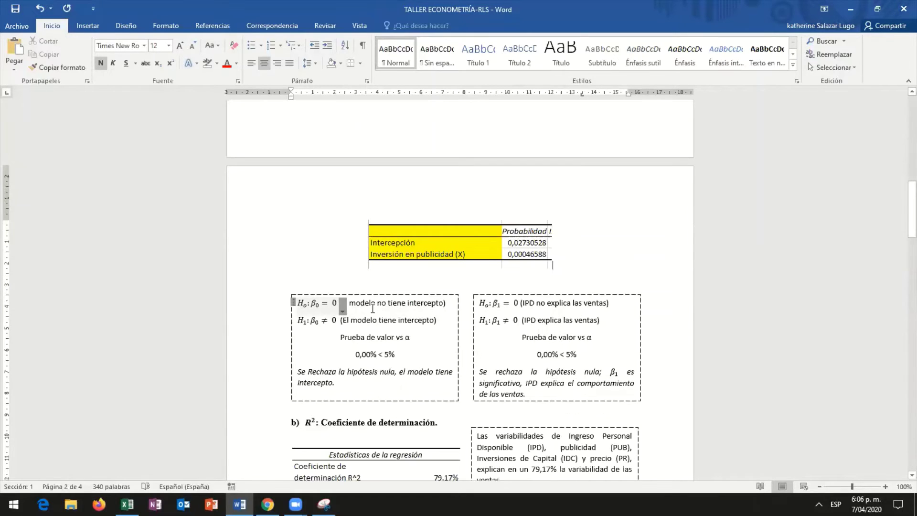
{"action": "left_click", "coordinate": [372, 309]}
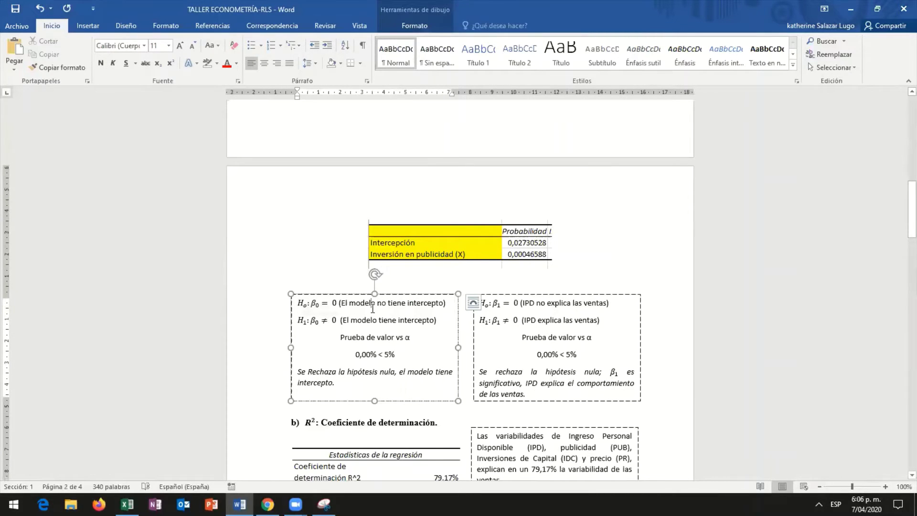
{"action": "left_click", "coordinate": [300, 307]}
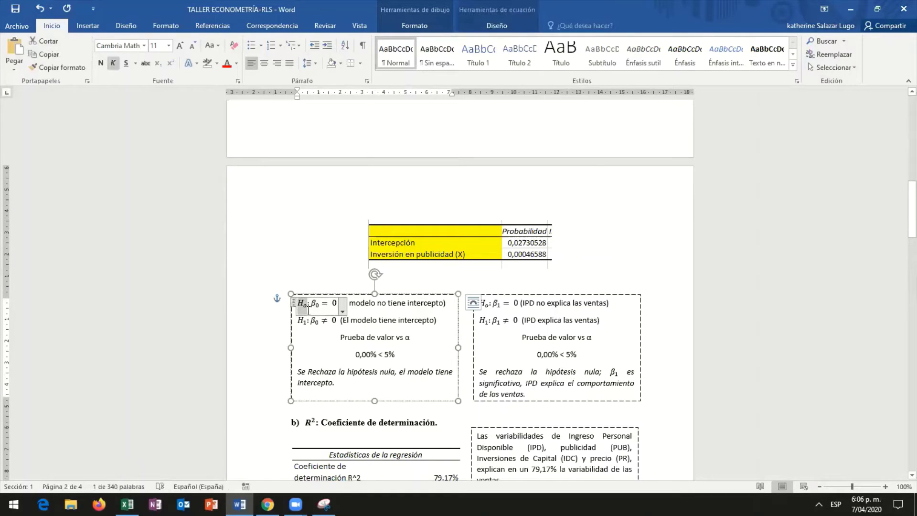
{"action": "left_click", "coordinate": [306, 307]}
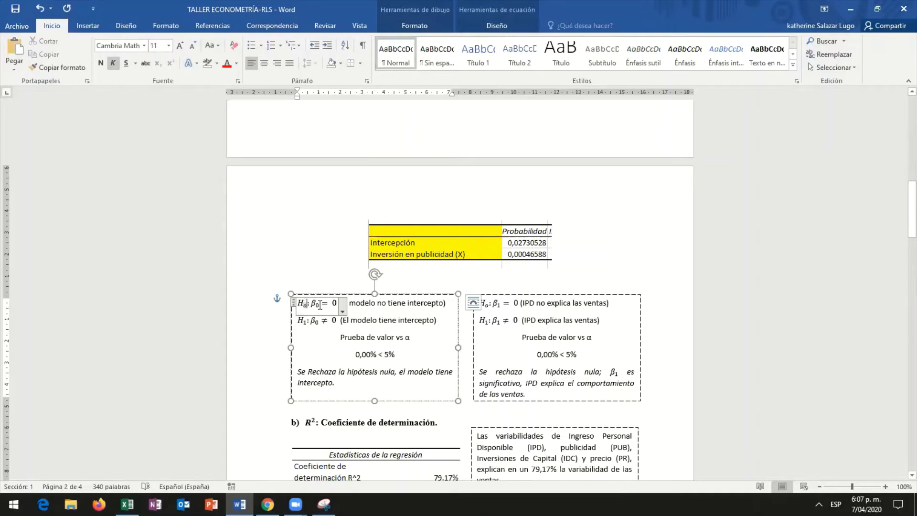
{"action": "left_click", "coordinate": [335, 304]}
{"action": "left_click", "coordinate": [402, 309]}
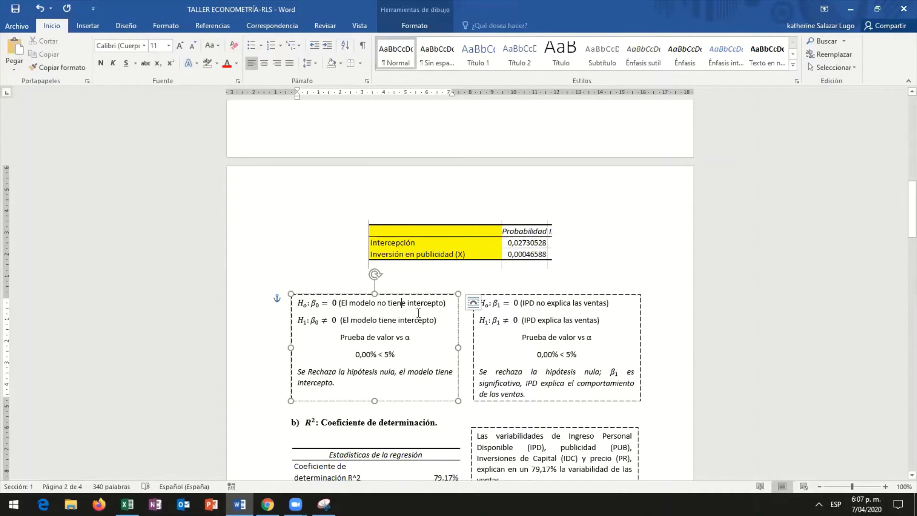
{"action": "left_click", "coordinate": [306, 324]}
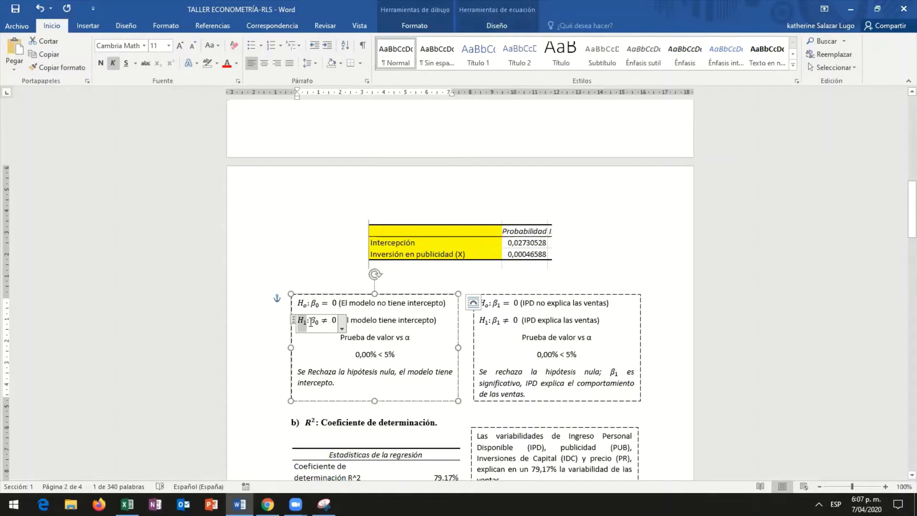
{"action": "left_click_drag", "start_coordinate": [310, 322], "coordinate": [358, 329]}
{"action": "left_click", "coordinate": [396, 324]}
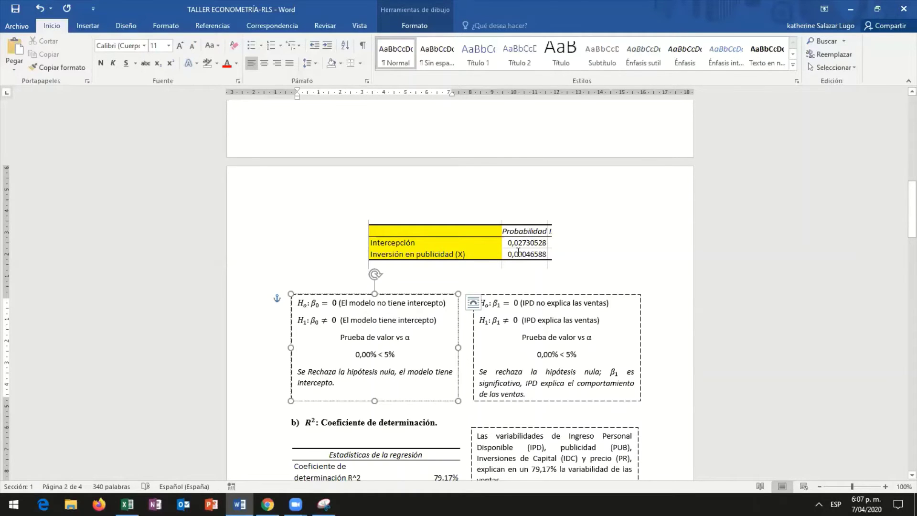
Step: Compare the Intercepción probability in the table with the value vs α line of the intercept box
{"action": "scroll", "coordinate": [518, 254], "scroll_direction": "up", "scroll_amount": 2}
{"action": "scroll", "coordinate": [517, 253], "scroll_direction": "down", "scroll_amount": 2}
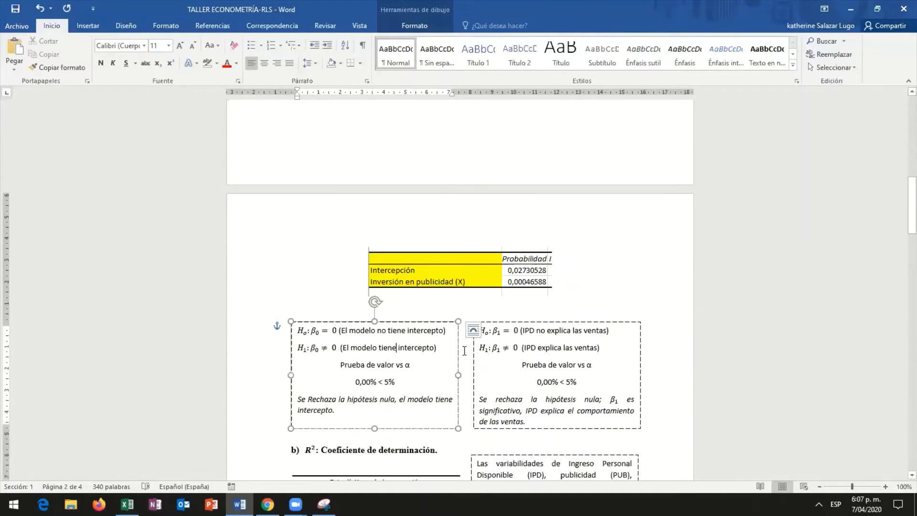
{"action": "scroll", "coordinate": [365, 357], "scroll_direction": "down", "scroll_amount": 1}
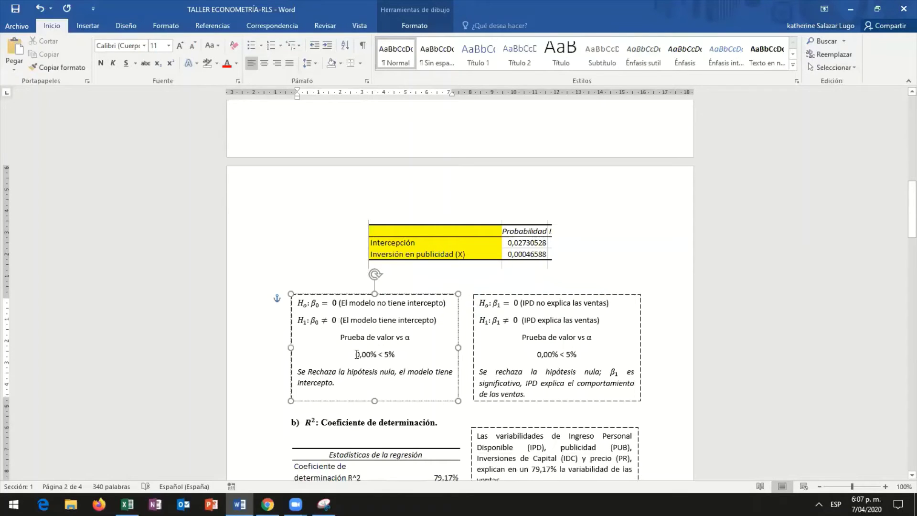
{"action": "double_click", "coordinate": [371, 352]}
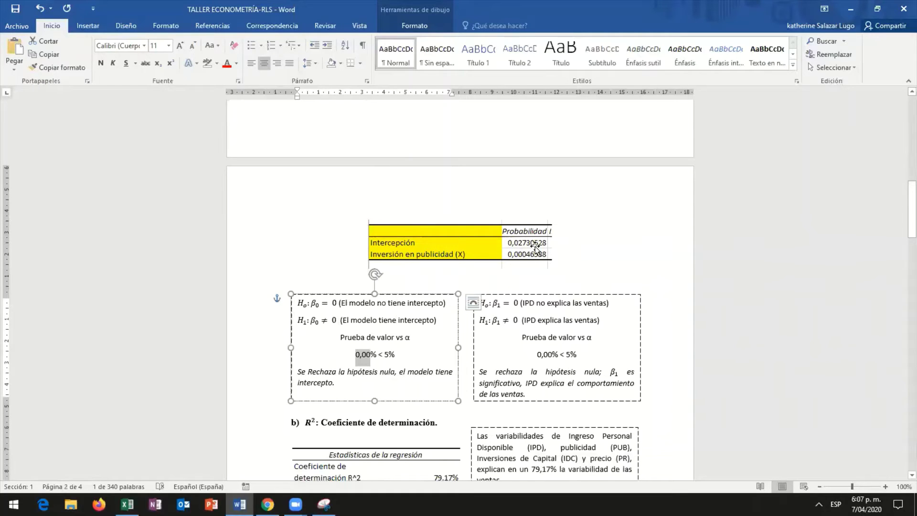
{"action": "left_click", "coordinate": [395, 354]}
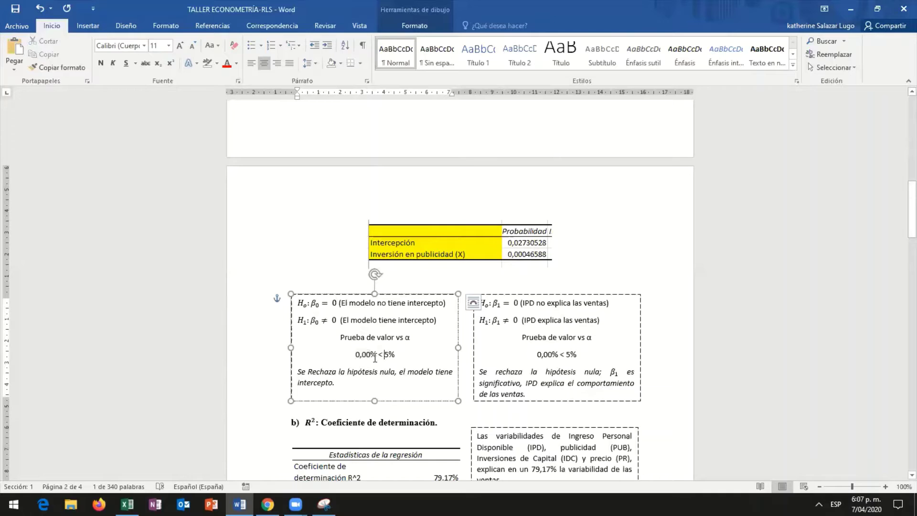
{"action": "scroll", "coordinate": [372, 354], "scroll_direction": "down", "scroll_amount": 3}
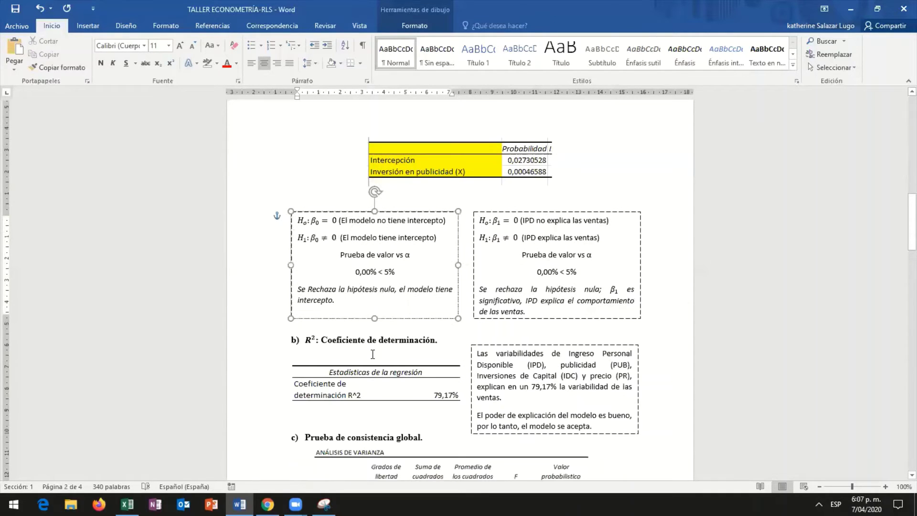
{"action": "scroll", "coordinate": [373, 354], "scroll_direction": "up", "scroll_amount": 2}
{"action": "left_click", "coordinate": [406, 327]}
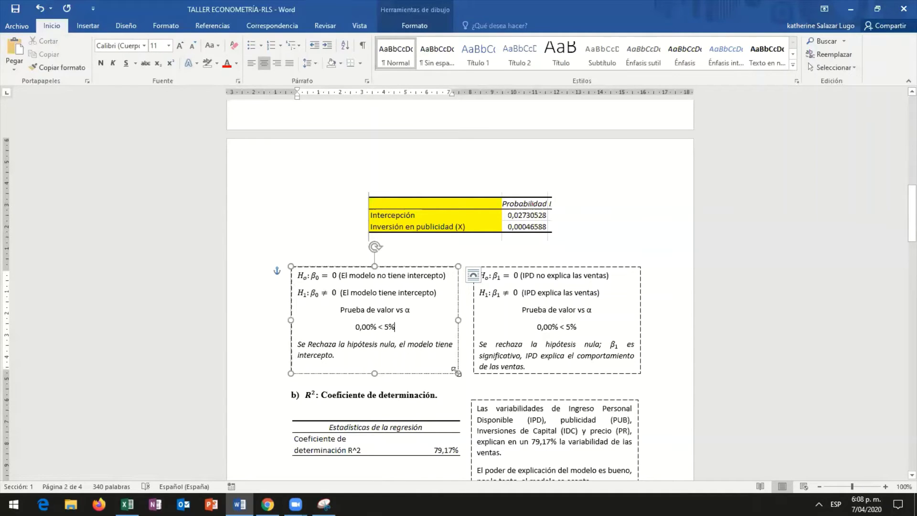
{"action": "key", "text": "BackSpace"}
{"action": "key", "text": "BackSpace"}
{"action": "key", "text": "BackSpace"}
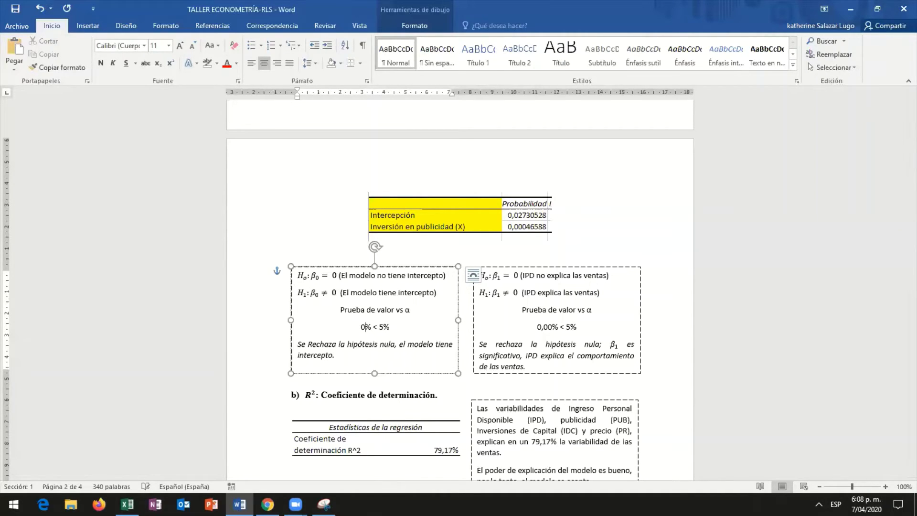
{"action": "key", "text": "BackSpace"}
{"action": "key", "text": "ctrl+z"}
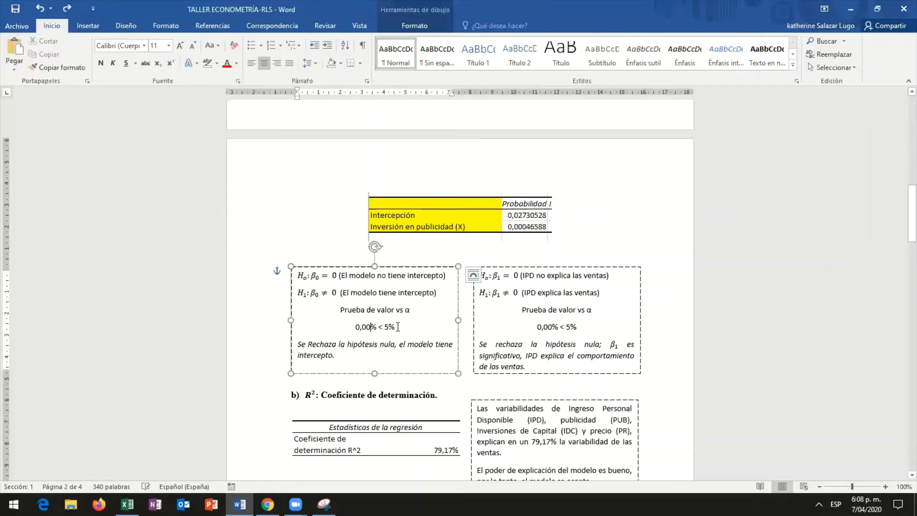
Step: Change the intercept box's comparison to 2,7% < 5% and slightly shorten the box from its lower edge
{"action": "key", "text": "BackSpace"}
{"action": "key", "text": "BackSpace"}
{"action": "key", "text": "BackSpace"}
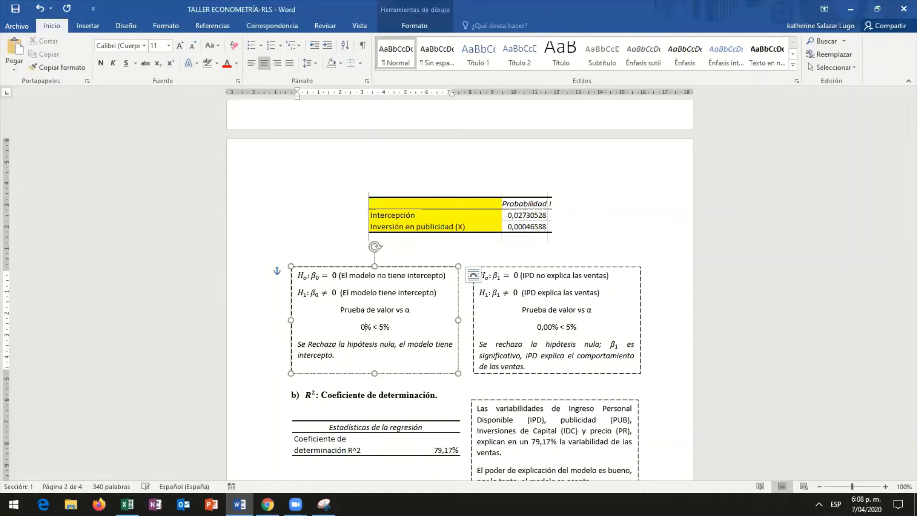
{"action": "key", "text": "BackSpace"}
{"action": "type", "text": "2"}
{"action": "type", "text": ".7"}
{"action": "type", "text": "%"}
{"action": "key", "text": "Left"}
{"action": "key", "text": "Left"}
{"action": "key", "text": "BackSpace"}
{"action": "type", "text": ","}
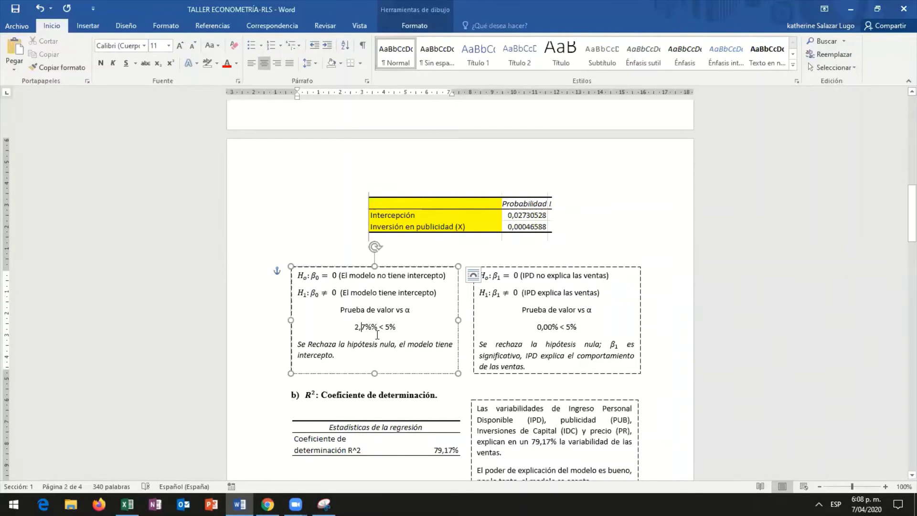
{"action": "key", "text": "Right"}
{"action": "key", "text": "Delete"}
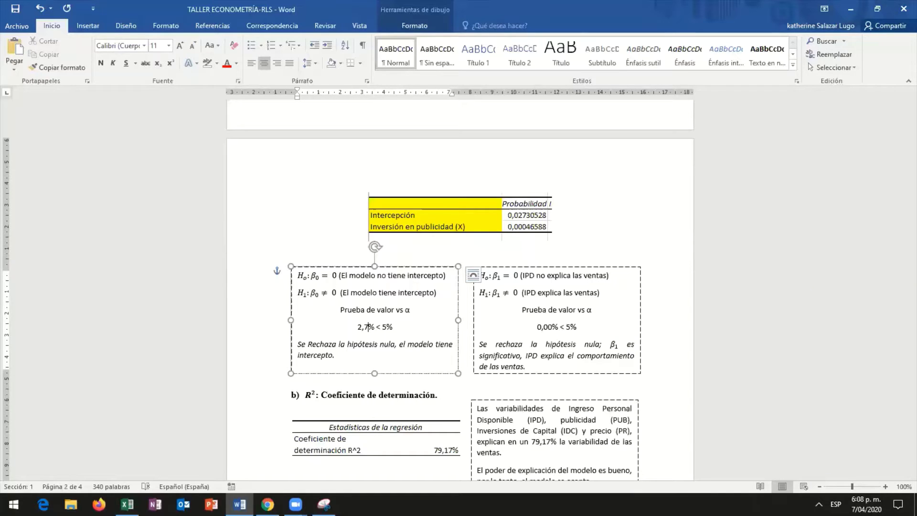
{"action": "left_click_drag", "start_coordinate": [374, 374], "coordinate": [368, 371]}
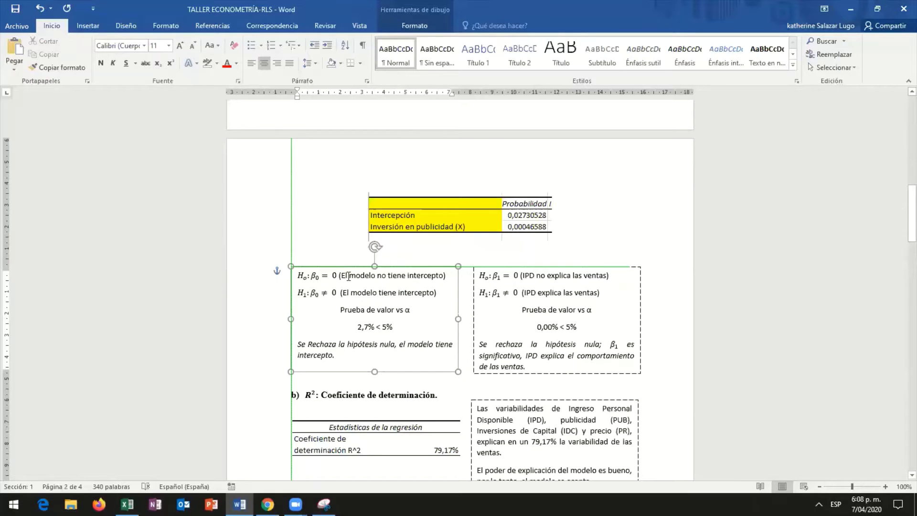
Step: Examine the null and alternative hypotheses for β0 and the null hypothesis for β1 in the two hypothesis boxes
{"action": "left_click_drag", "start_coordinate": [300, 276], "coordinate": [437, 292]}
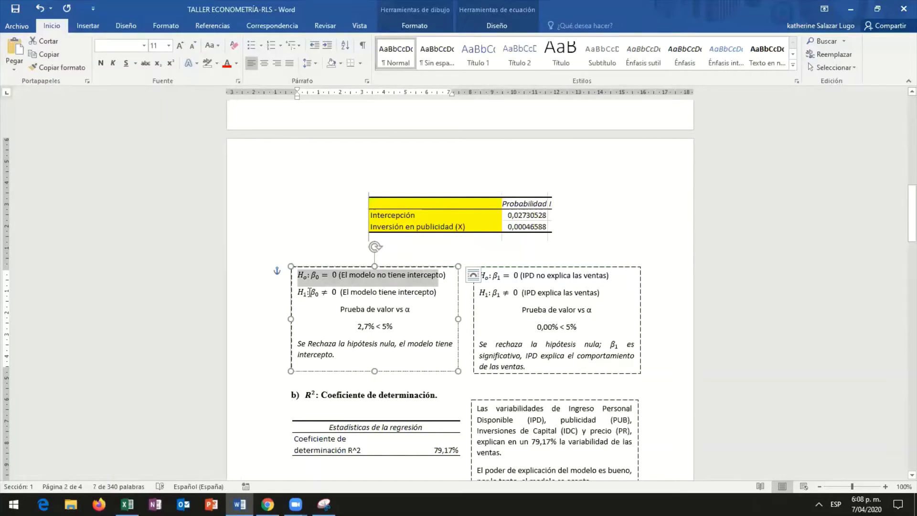
{"action": "left_click_drag", "start_coordinate": [299, 292], "coordinate": [472, 289]}
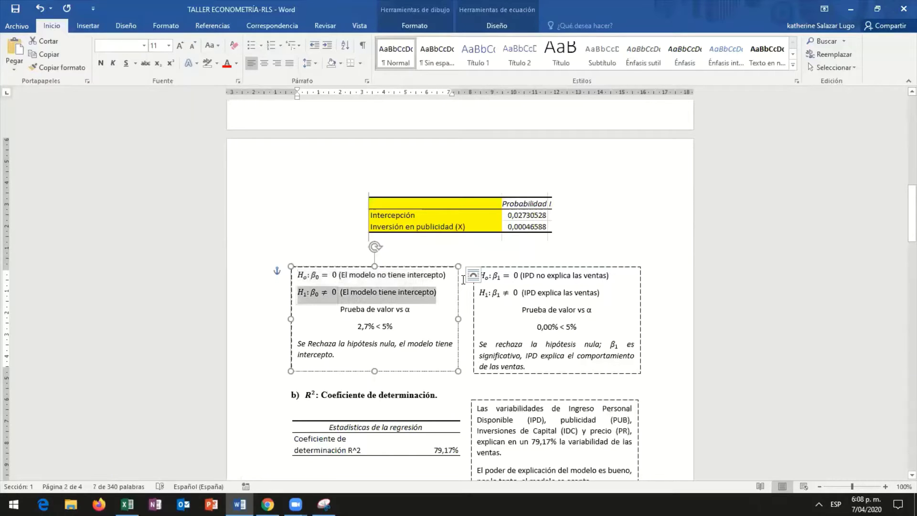
{"action": "left_click", "coordinate": [498, 279]}
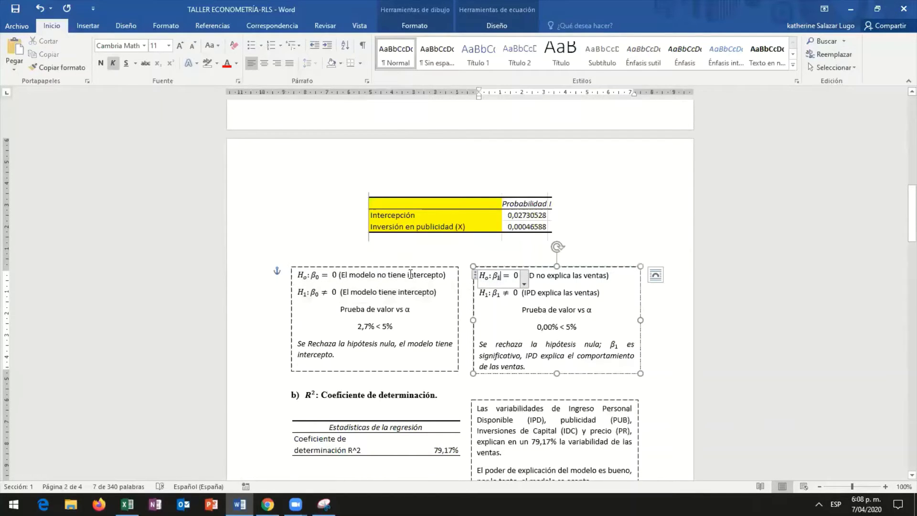
{"action": "left_click", "coordinate": [503, 275]}
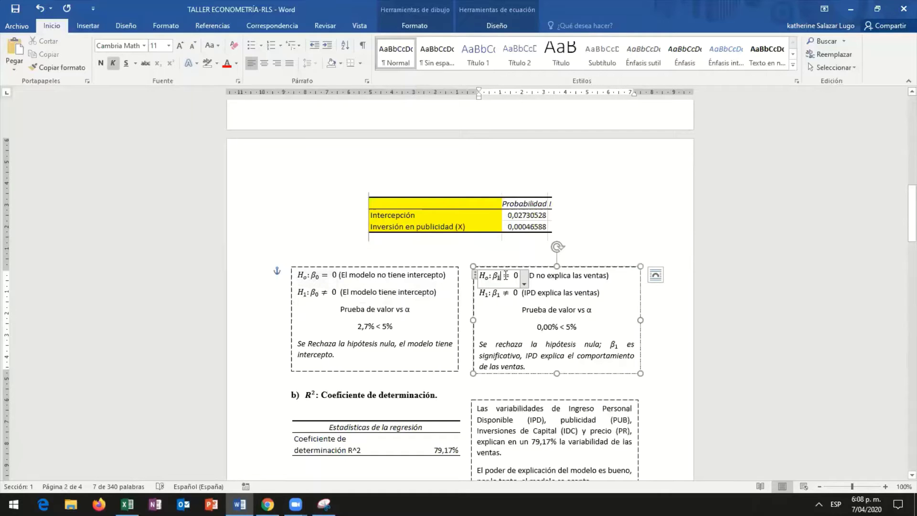
{"action": "left_click", "coordinate": [610, 276]}
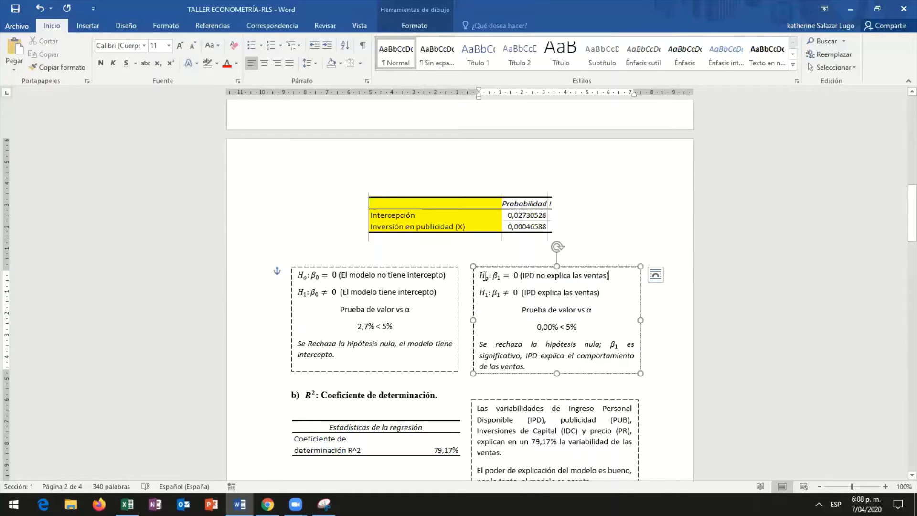
{"action": "left_click", "coordinate": [488, 278]}
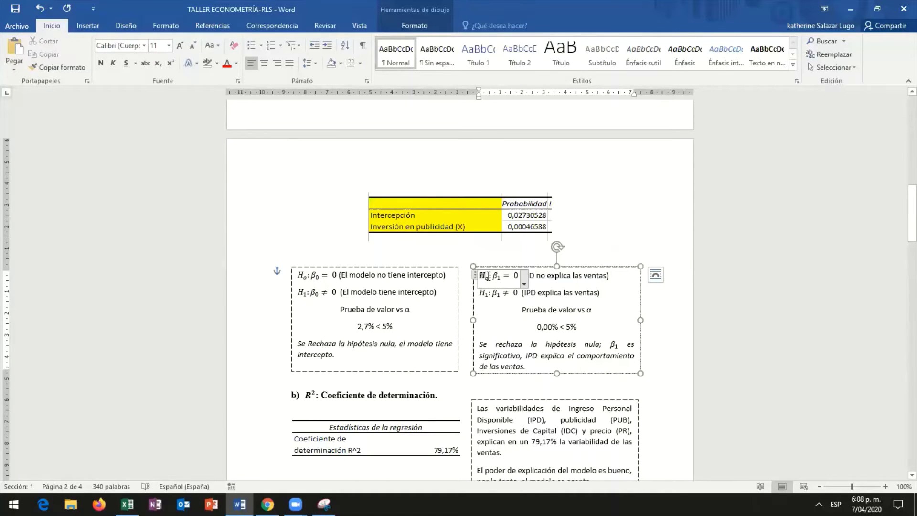
{"action": "left_click", "coordinate": [513, 280]}
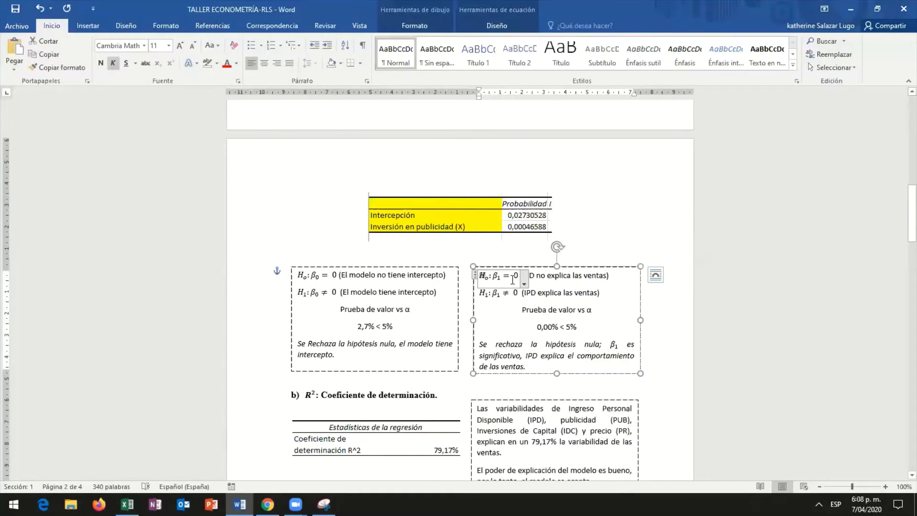
{"action": "left_click_drag", "start_coordinate": [513, 280], "coordinate": [505, 276]}
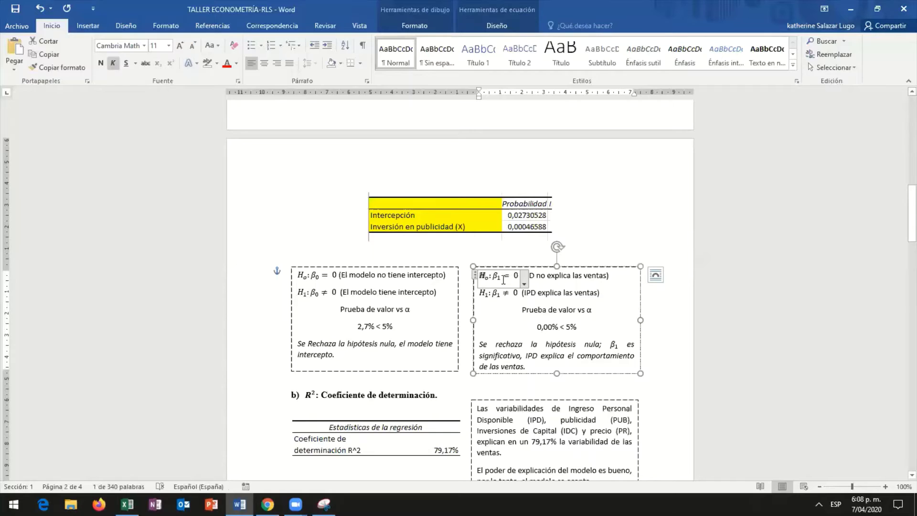
Step: Replace IPD with Invp in the null hypothesis of the β1 box
{"action": "left_click", "coordinate": [558, 279]}
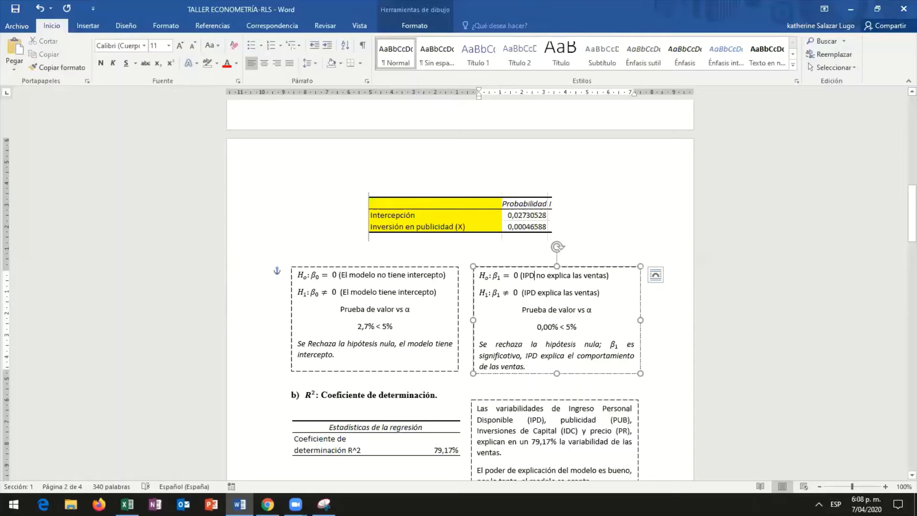
{"action": "key", "text": "BackSpace"}
{"action": "key", "text": "BackSpace"}
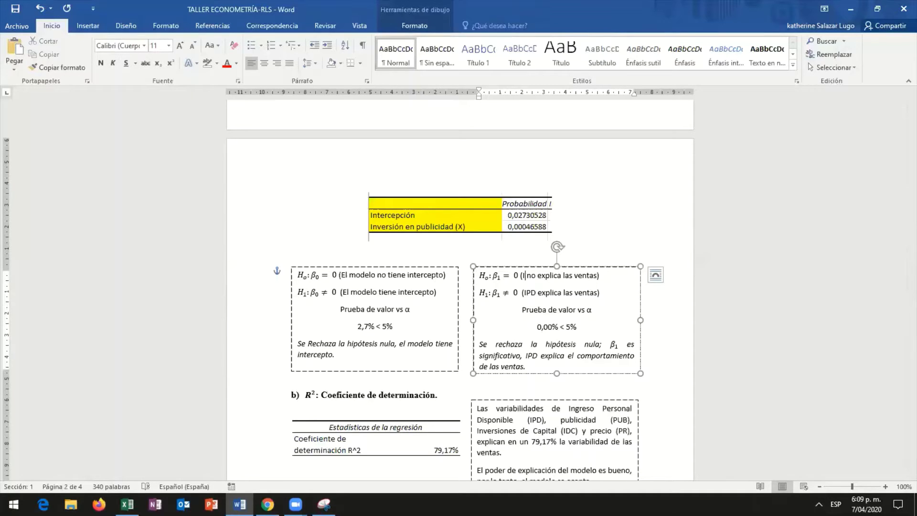
{"action": "type", "text": "}"}
{"action": "key", "text": "BackSpace"}
{"action": "type", "text": "nvp"}
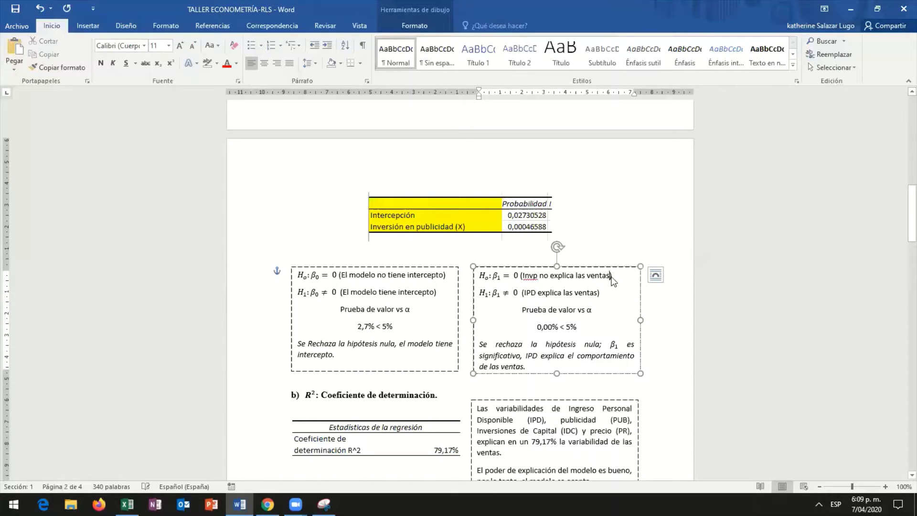
Step: Replace "las ventas" with "los ingresos" in the β1 null hypothesis
{"action": "key", "text": "BackSpace"}
{"action": "key", "text": "BackSpace"}
{"action": "key", "text": "BackSpace"}
{"action": "key", "text": "BackSpace"}
{"action": "key", "text": "BackSpace"}
{"action": "key", "text": "BackSpace"}
{"action": "key", "text": "BackSpace"}
{"action": "key", "text": "BackSpace"}
{"action": "key", "text": "BackSpace"}
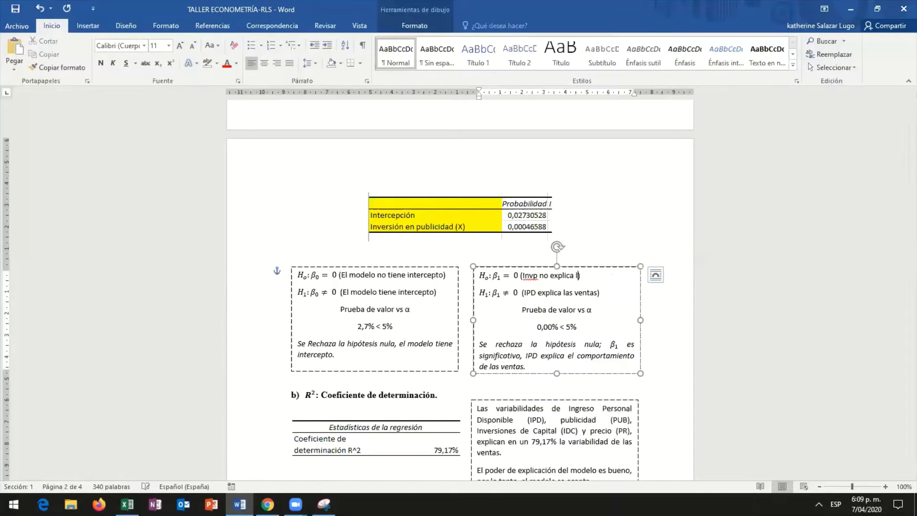
{"action": "type", "text": "os ingresos"}
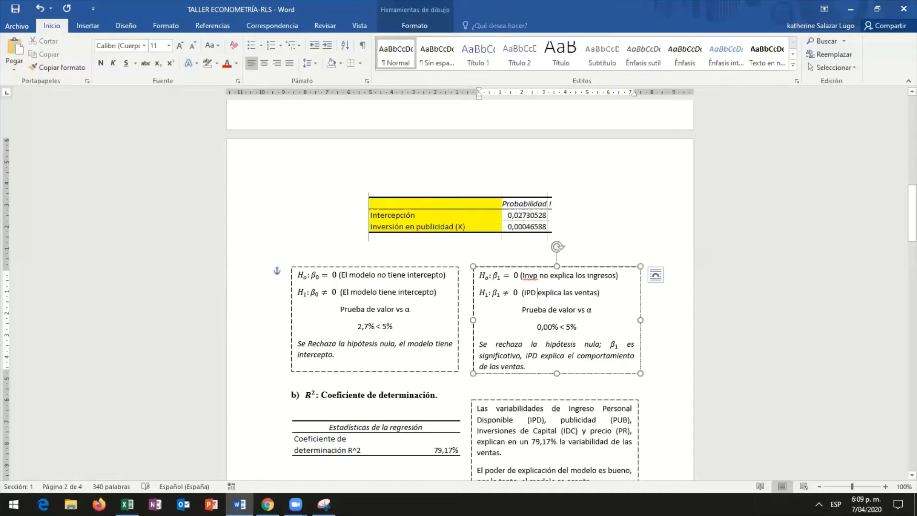
Step: Replace IPD with invp in the alternative hypothesis of the β1 box
{"action": "key", "text": "BackSpace"}
{"action": "key", "text": "BackSpace"}
{"action": "key", "text": "BackSpace"}
{"action": "key", "text": "BackSpace"}
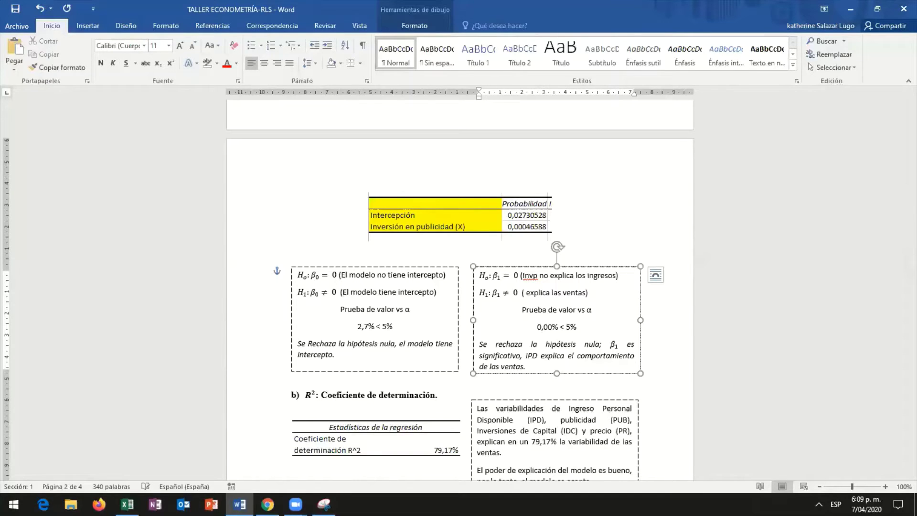
{"action": "type", "text": "invp"}
Step: Replace "las ventas" with "los ingresos" in the β1 alternative hypothesis
{"action": "key", "text": "ctrl+Right"}
{"action": "key", "text": "ctrl+Right"}
{"action": "key", "text": "Right"}
{"action": "key", "text": "Right"}
{"action": "key", "text": "Right"}
{"action": "key", "text": "Right"}
{"action": "key", "text": "Right"}
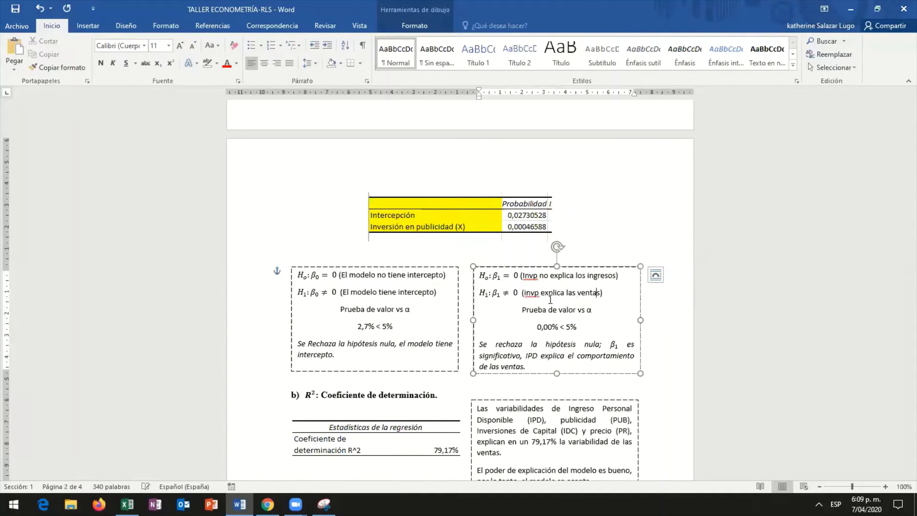
{"action": "key", "text": "Right"}
{"action": "key", "text": "BackSpace"}
{"action": "key", "text": "BackSpace"}
{"action": "key", "text": "BackSpace"}
{"action": "key", "text": "BackSpace"}
{"action": "key", "text": "BackSpace"}
{"action": "key", "text": "BackSpace"}
{"action": "key", "text": "BackSpace"}
{"action": "key", "text": "BackSpace"}
{"action": "key", "text": "BackSpace"}
{"action": "type", "text": "osingres"}
{"action": "key", "text": "BackSpace"}
{"action": "key", "text": "BackSpace"}
{"action": "key", "text": "BackSpace"}
{"action": "key", "text": "BackSpace"}
{"action": "key", "text": "BackSpace"}
{"action": "key", "text": "BackSpace"}
{"action": "type", "text": "ingresos"}
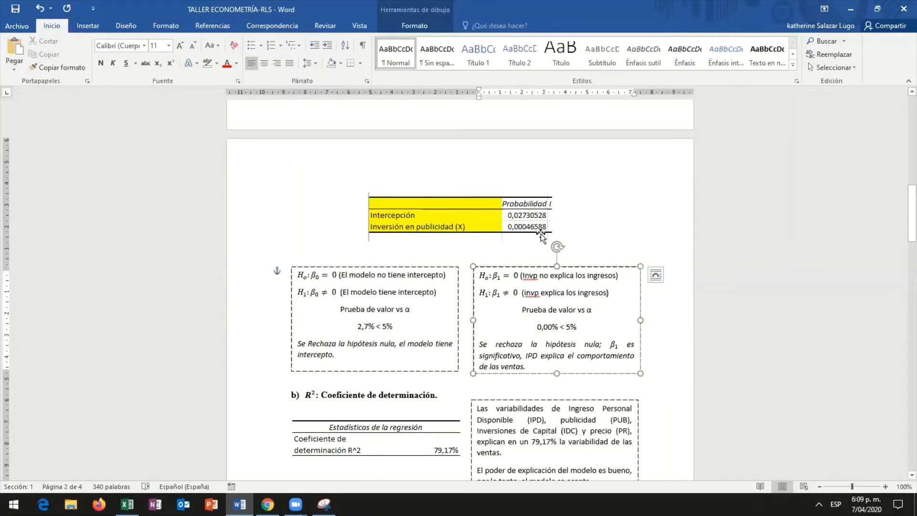
Step: Replace IPD with invp in the conclusion of the β1 hypothesis box
{"action": "triple_click", "coordinate": [551, 330]}
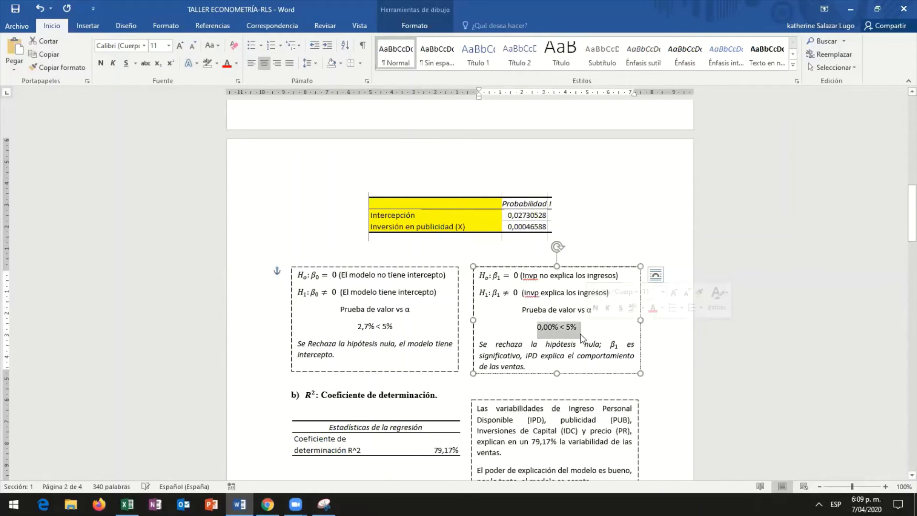
{"action": "left_click", "coordinate": [537, 363]}
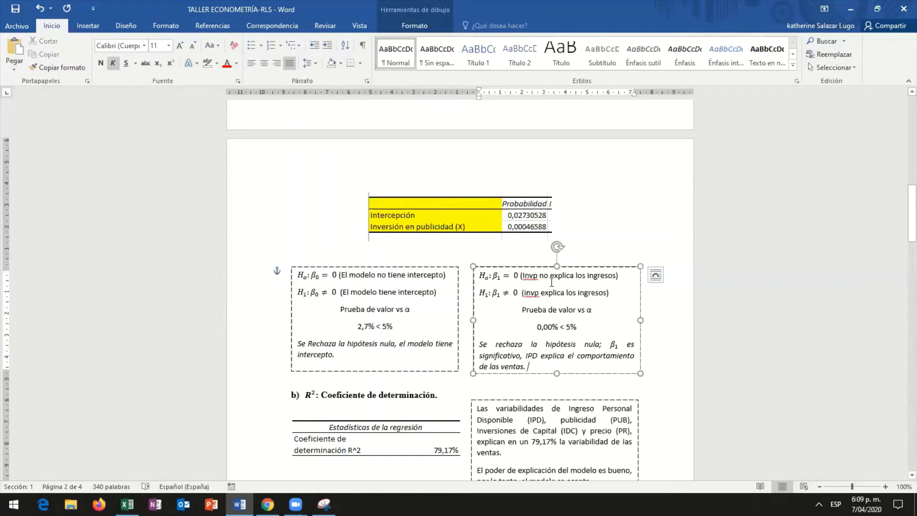
{"action": "left_click_drag", "start_coordinate": [522, 277], "coordinate": [615, 276]}
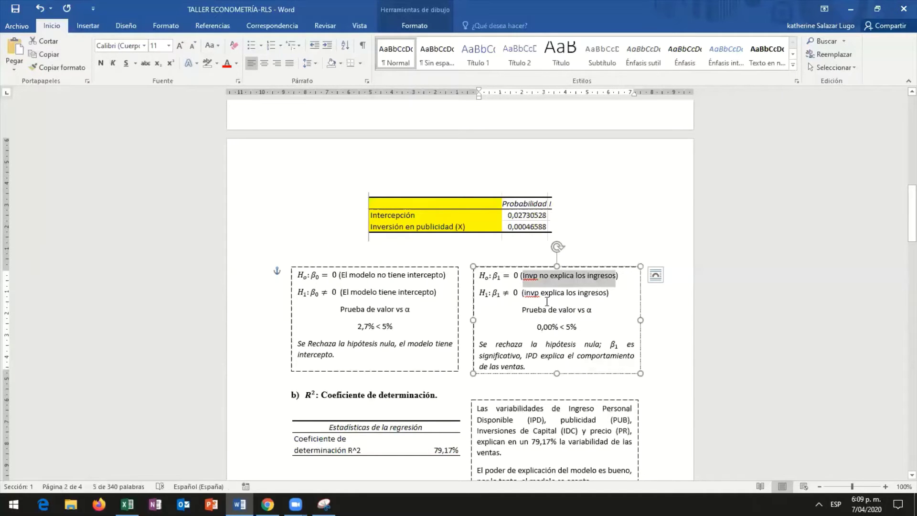
{"action": "left_click_drag", "start_coordinate": [524, 294], "coordinate": [607, 296]}
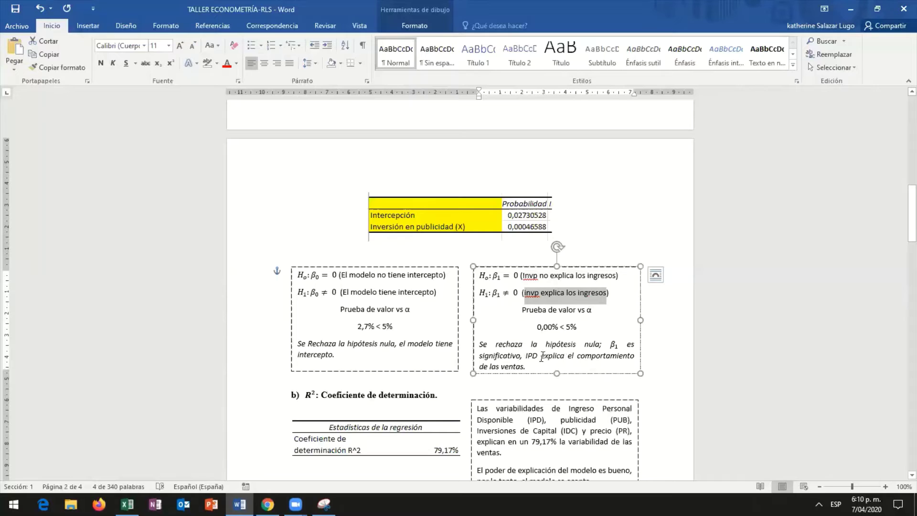
{"action": "double_click", "coordinate": [530, 356]}
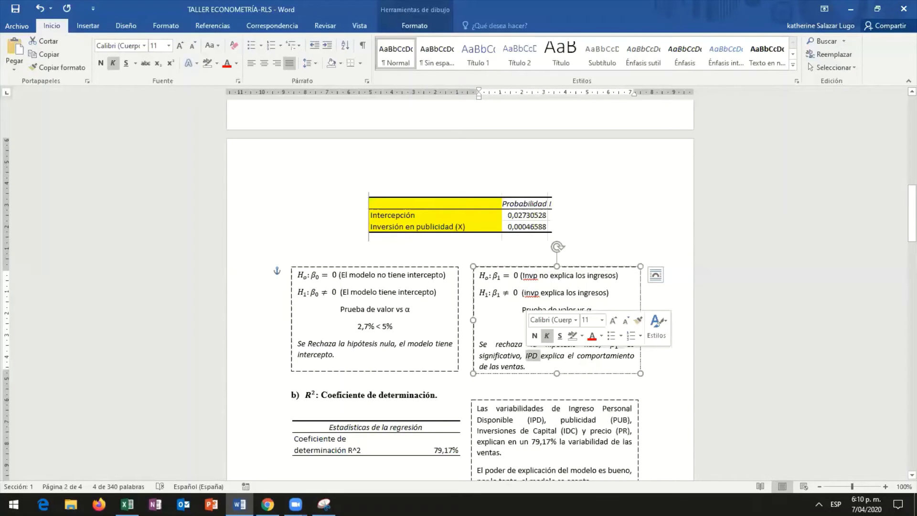
{"action": "type", "text": "invep"}
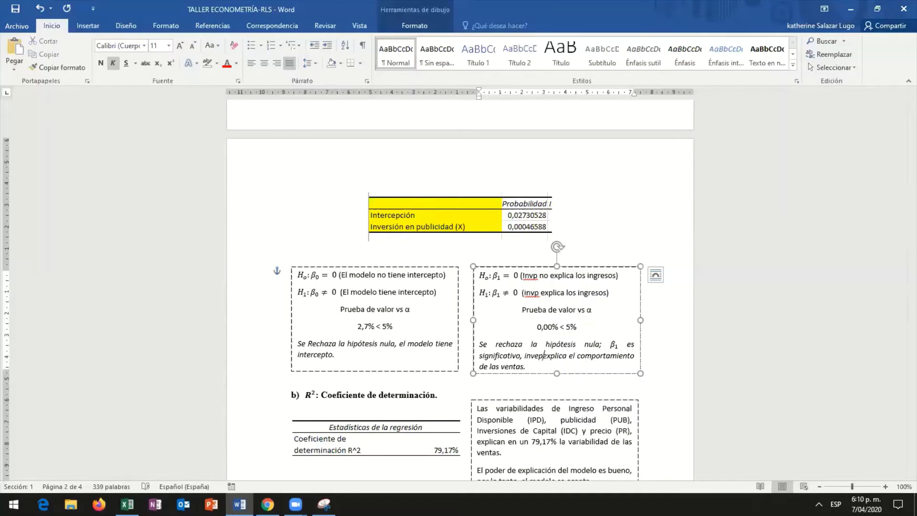
{"action": "key", "text": "BackSpace"}
{"action": "key", "text": "BackSpace"}
Step: Replace "las ventas" with "los ingresos" in the β1 conclusion, and make the text box slightly taller
{"action": "left_click_drag", "start_coordinate": [531, 365], "coordinate": [504, 366]}
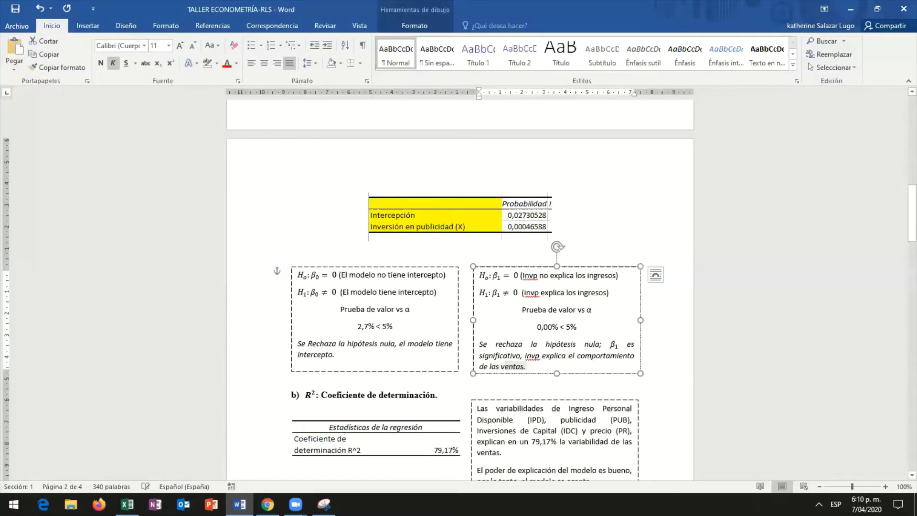
{"action": "type", "text": "los ingresos de"}
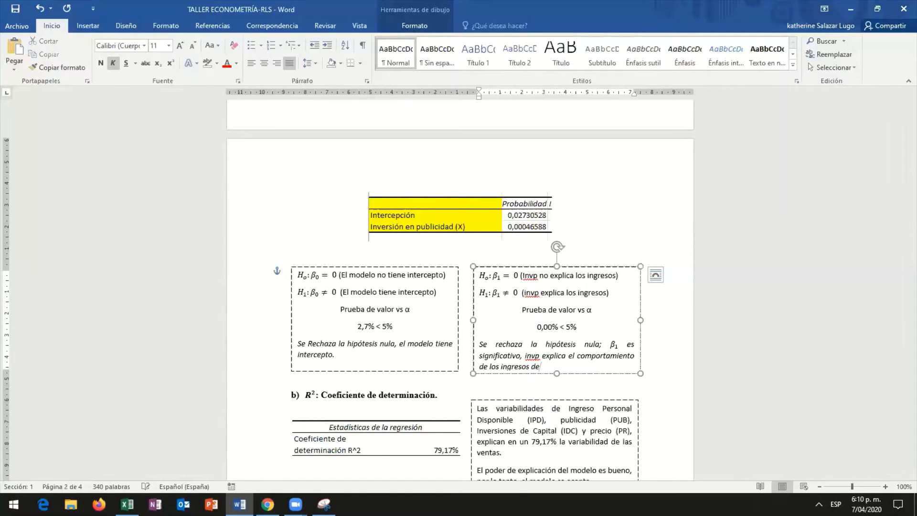
{"action": "key", "text": "BackSpace"}
{"action": "key", "text": "BackSpace"}
{"action": "key", "text": "BackSpace"}
{"action": "type", "text": "."}
{"action": "mouse_move", "coordinate": [554, 372]}
{"action": "left_mouse_down"}
{"action": "mouse_move", "coordinate": [554, 434]}
{"action": "mouse_move", "coordinate": [554, 377]}
{"action": "left_mouse_up"}
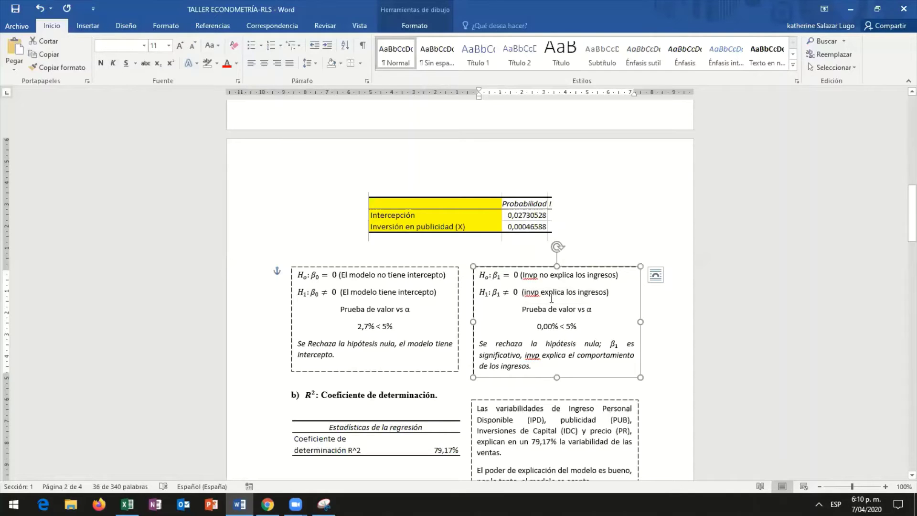
{"action": "left_click_drag", "start_coordinate": [540, 257], "coordinate": [540, 258]}
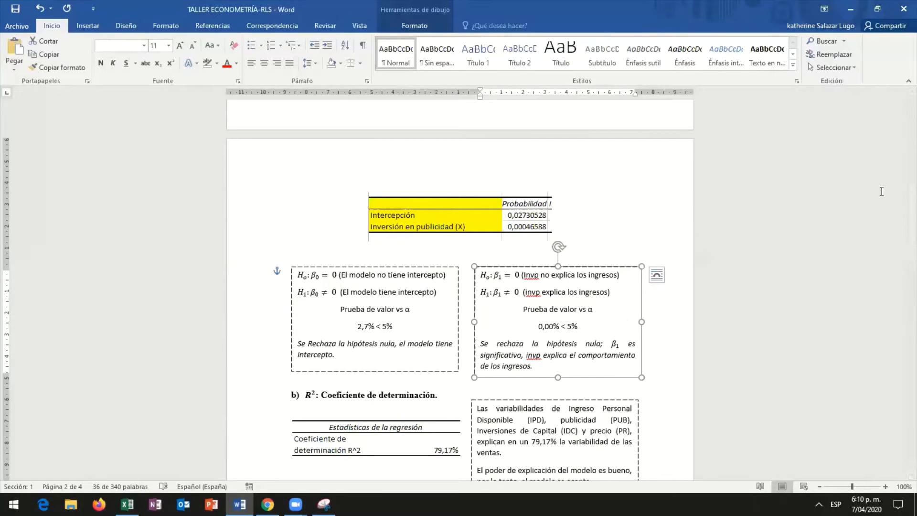
Step: Switch to the Excel regression workbook and add a linear trendline to the Pronóstico Ingresos series in the fitted regression chart
{"action": "left_click_drag", "start_coordinate": [903, 206], "coordinate": [901, 223]}
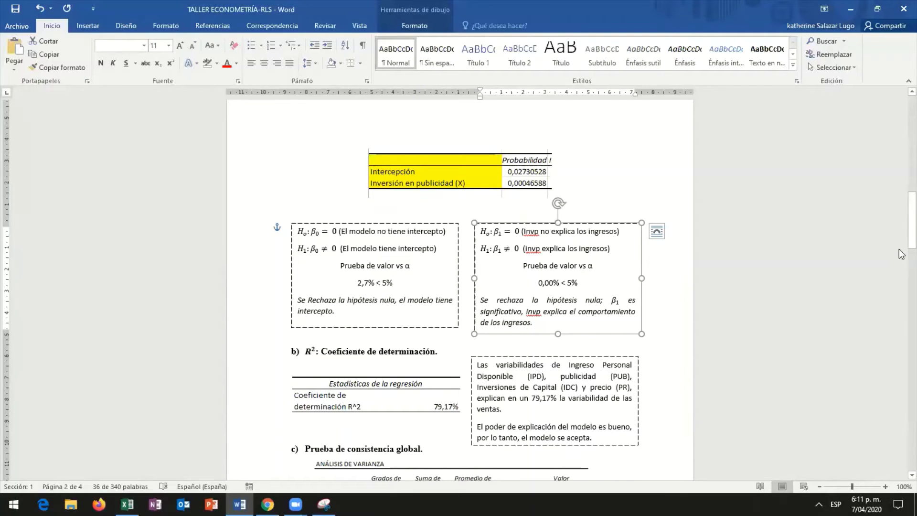
{"action": "scroll", "coordinate": [901, 253], "scroll_direction": "down", "scroll_amount": 3}
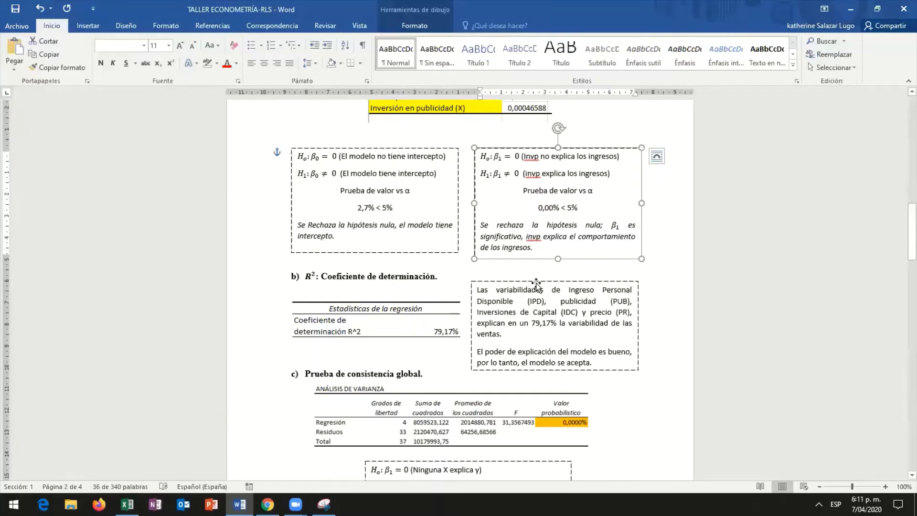
{"action": "left_click", "coordinate": [536, 284]}
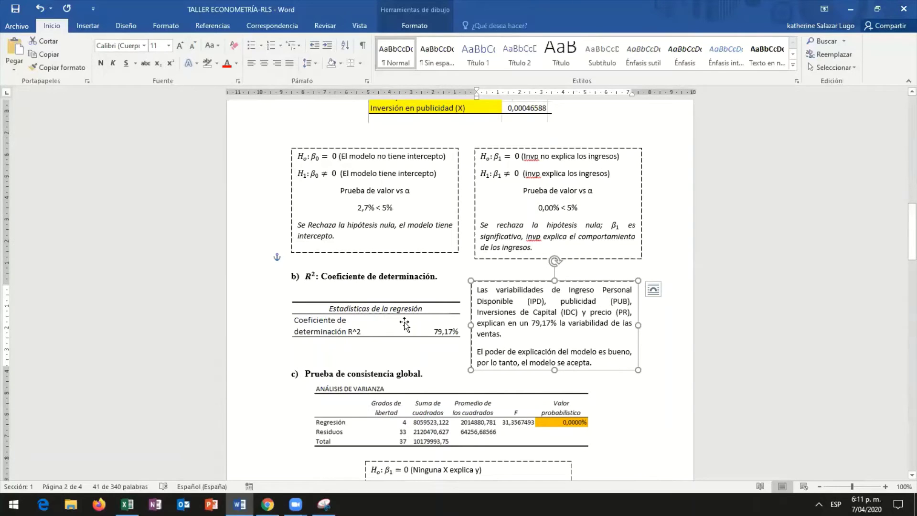
{"action": "key", "text": "Escape"}
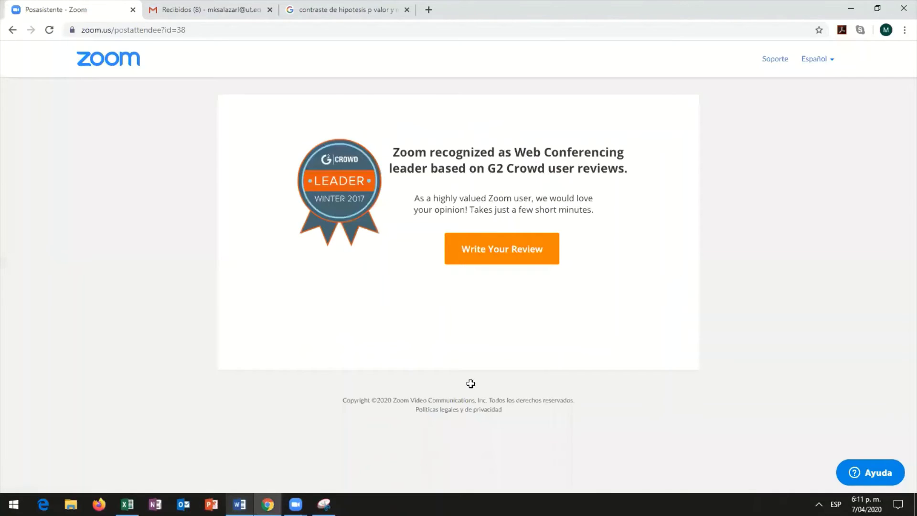
{"action": "key", "text": "alt+Tab"}
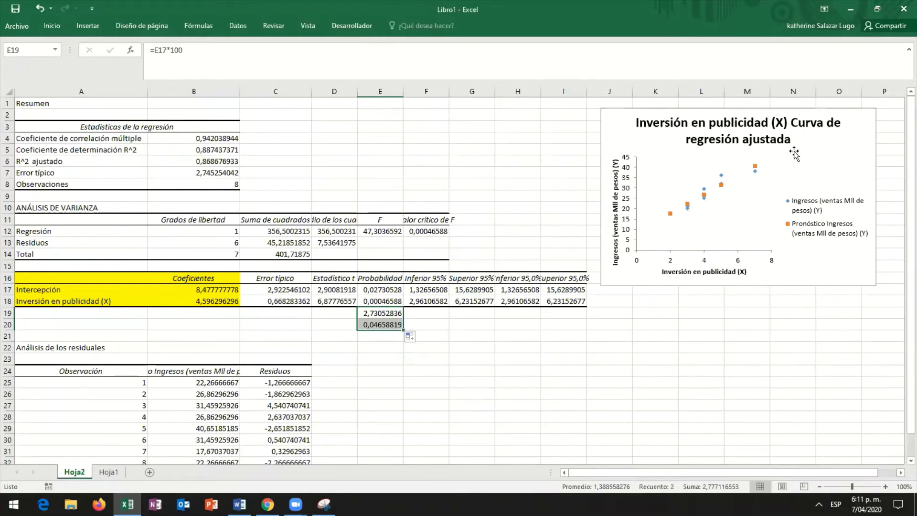
{"action": "left_click", "coordinate": [754, 167]}
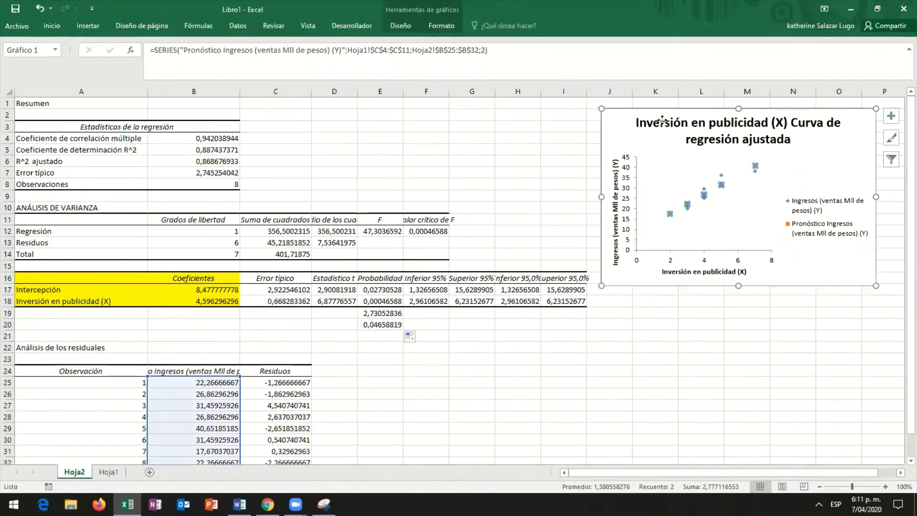
{"action": "left_click_drag", "start_coordinate": [745, 182], "coordinate": [740, 191]}
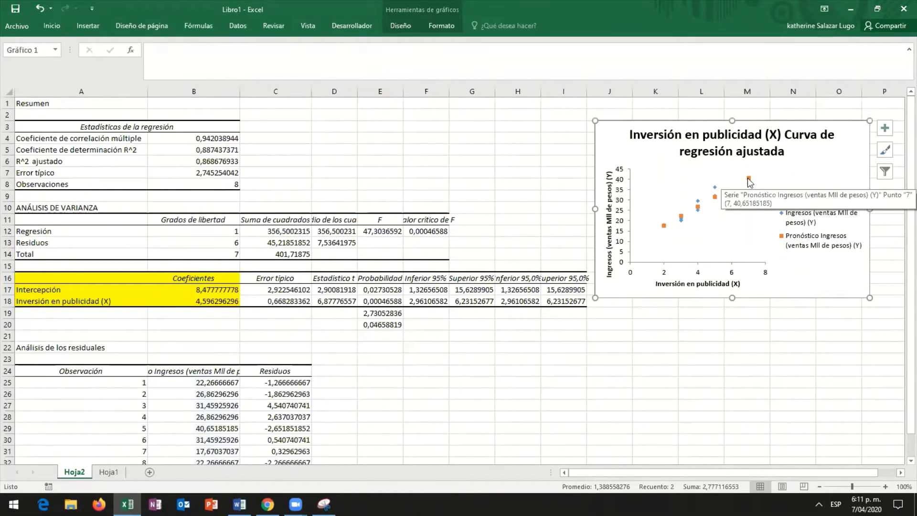
{"action": "right_click", "coordinate": [748, 181]}
{"action": "left_click", "coordinate": [809, 274]}
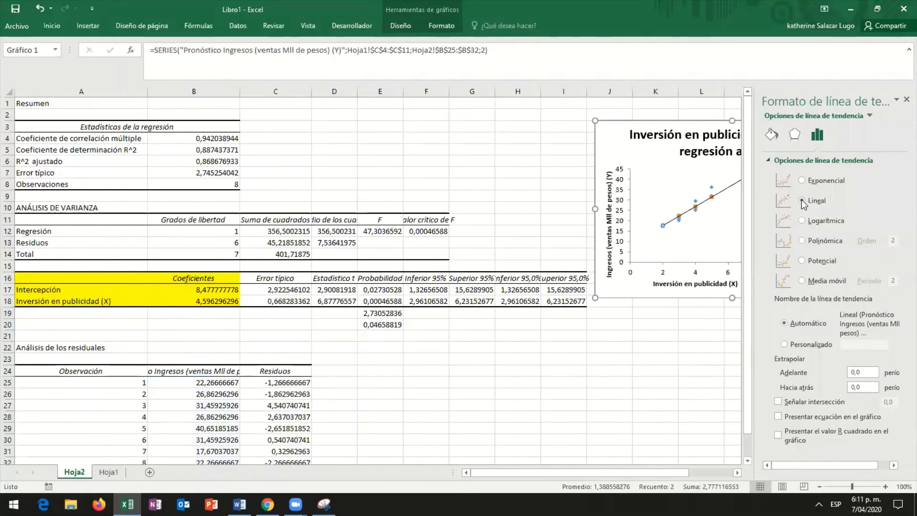
{"action": "left_click", "coordinate": [682, 375]}
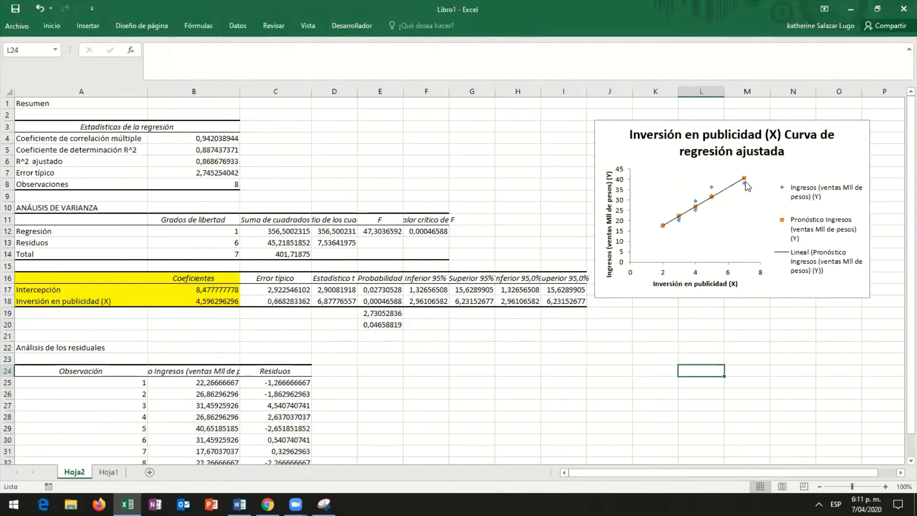
Step: Nudge the fitted regression chart slightly sideways on the Hoja2 sheet
{"action": "left_click", "coordinate": [662, 128]}
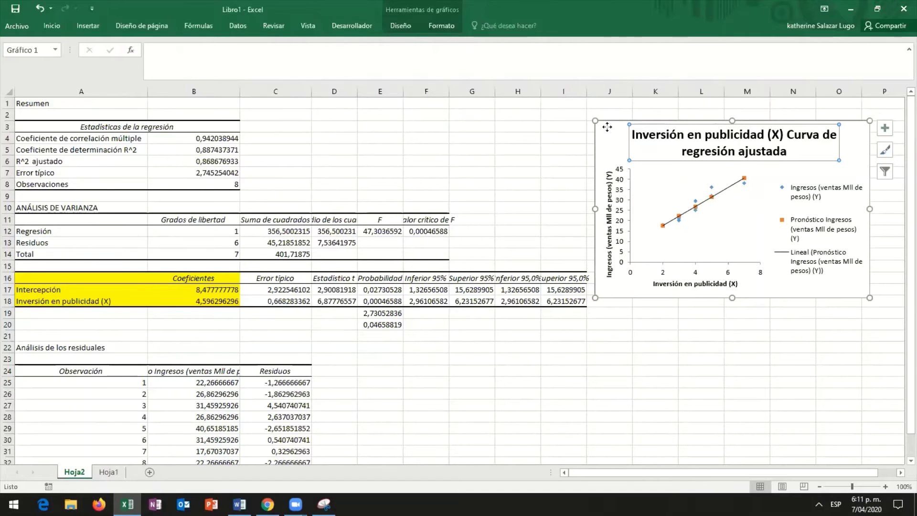
{"action": "left_click_drag", "start_coordinate": [607, 127], "coordinate": [614, 126]}
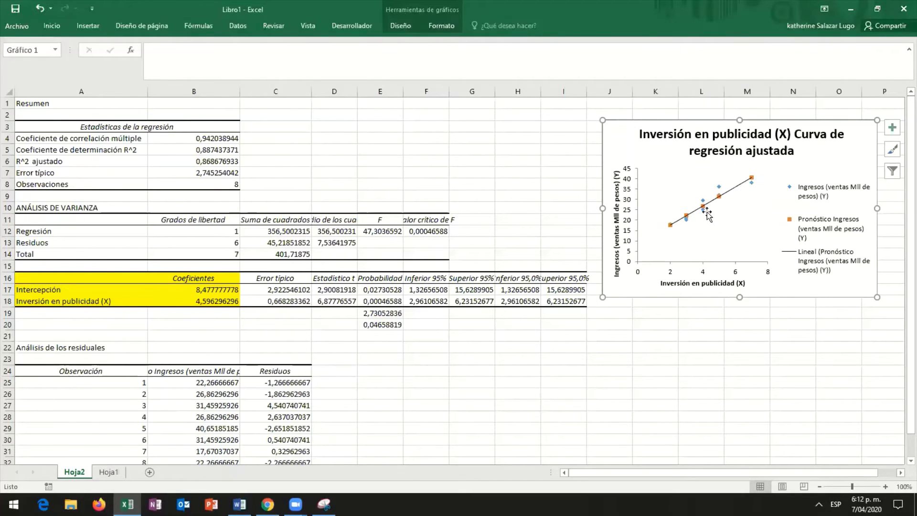
{"action": "left_click", "coordinate": [538, 362]}
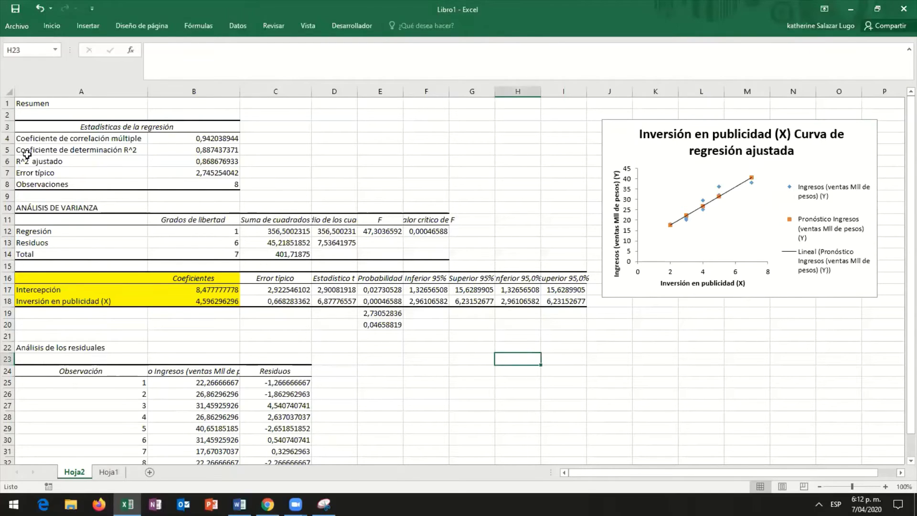
Step: Fill the Coeficiente de determinación R^2 label and value cells in yellow, matching the highlighted coefficients
{"action": "left_click_drag", "start_coordinate": [64, 151], "coordinate": [207, 150]}
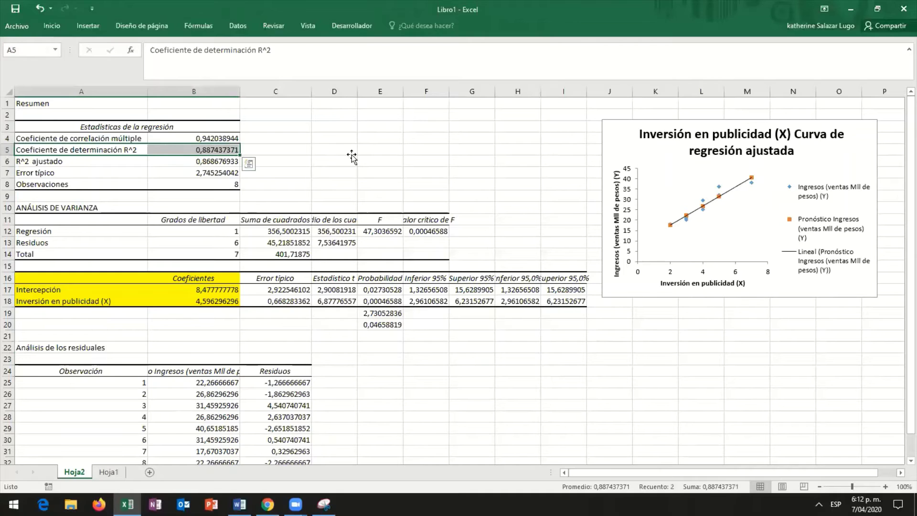
{"action": "left_click", "coordinate": [352, 156]}
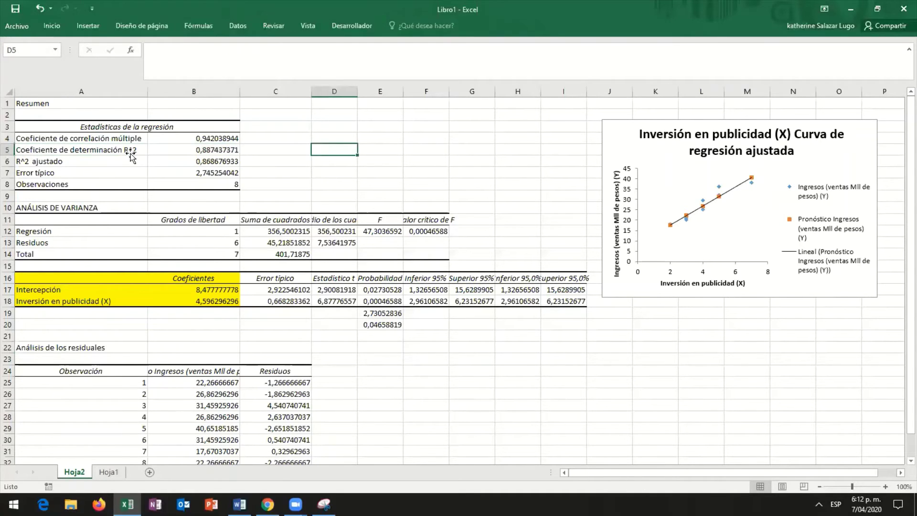
{"action": "left_click_drag", "start_coordinate": [131, 152], "coordinate": [216, 149]}
{"action": "left_click", "coordinate": [301, 149]}
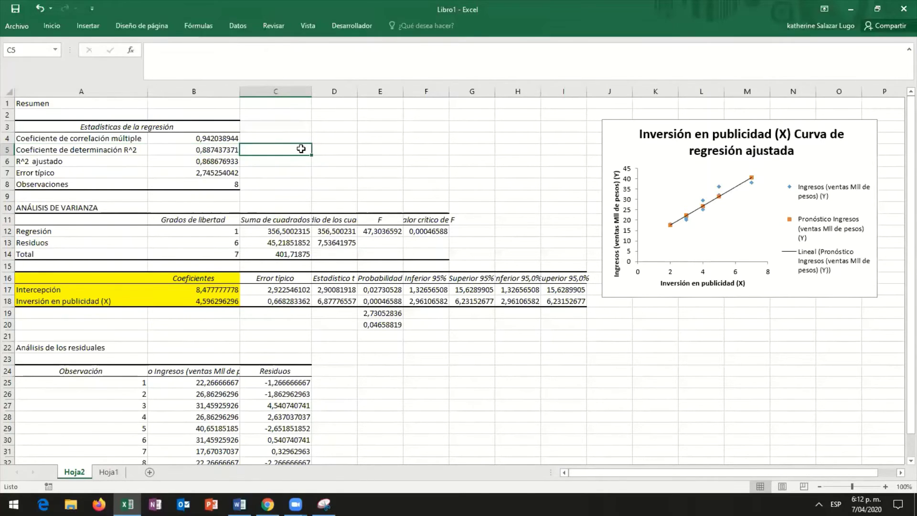
{"action": "left_click", "coordinate": [318, 152]}
{"action": "left_click", "coordinate": [324, 504]}
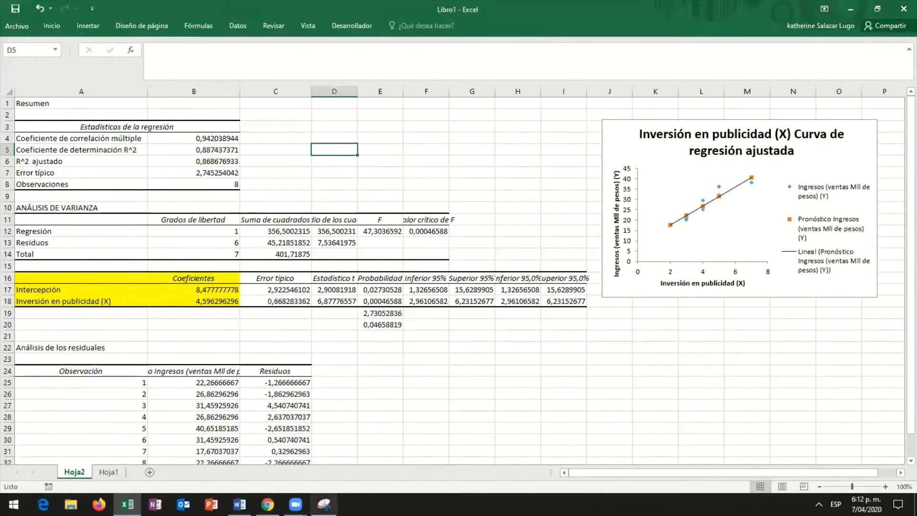
{"action": "left_click_drag", "start_coordinate": [18, 150], "coordinate": [197, 117]}
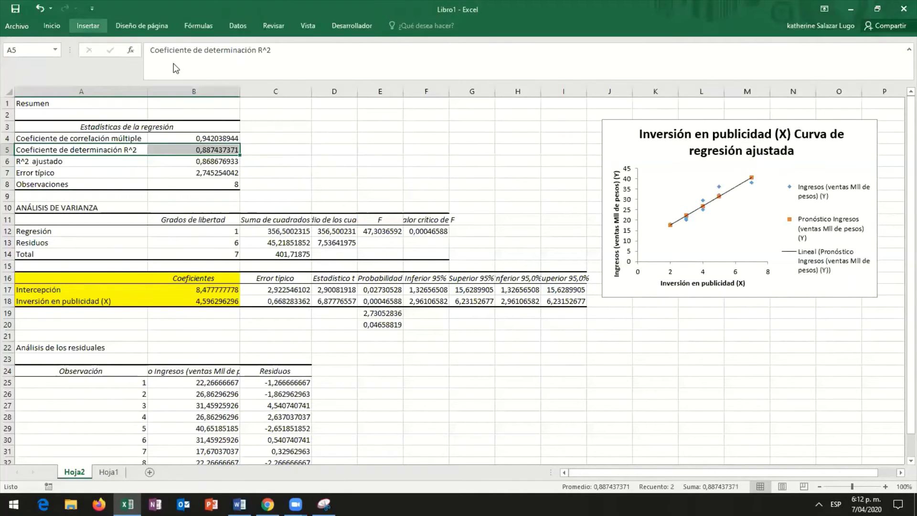
{"action": "left_click", "coordinate": [51, 26]}
{"action": "left_click", "coordinate": [175, 63]}
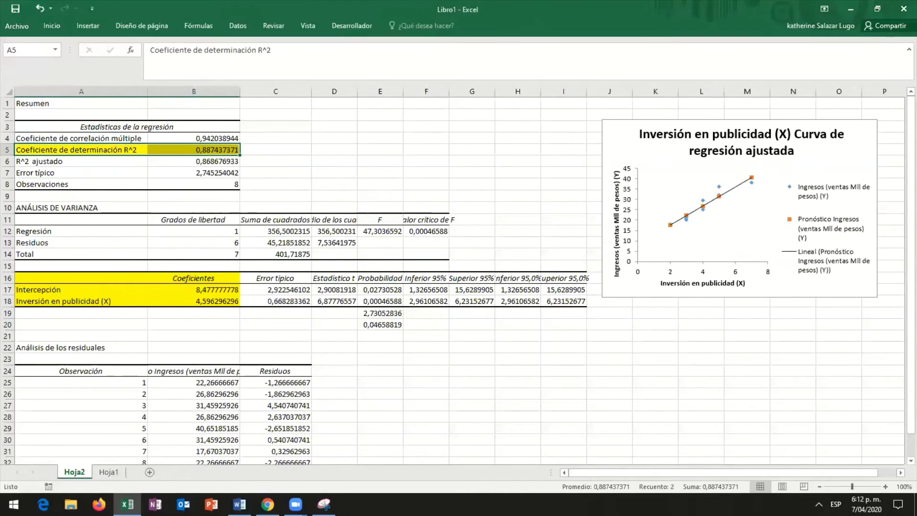
{"action": "left_click", "coordinate": [334, 439]}
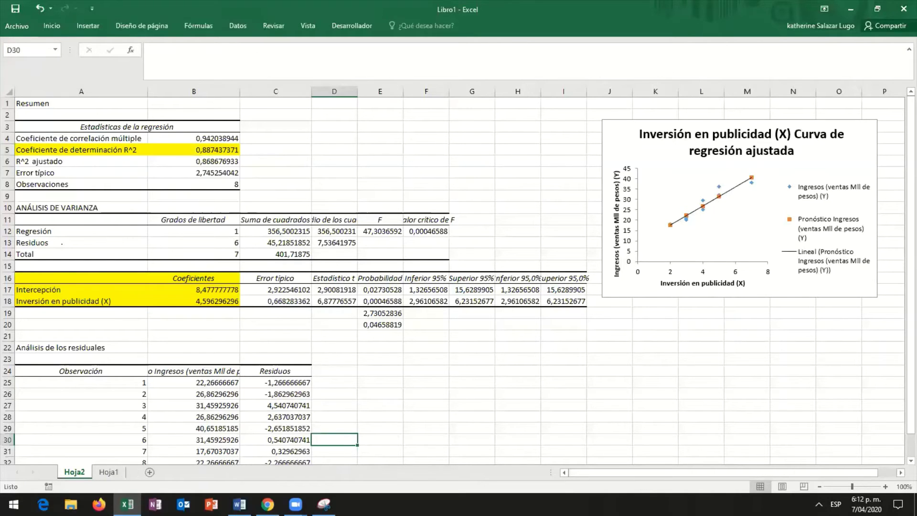
Step: Capture a screen snip of the highlighted Coeficiente de determinación R^2 row for use in the document
{"action": "left_click", "coordinate": [324, 504]}
{"action": "left_click", "coordinate": [26, 200]}
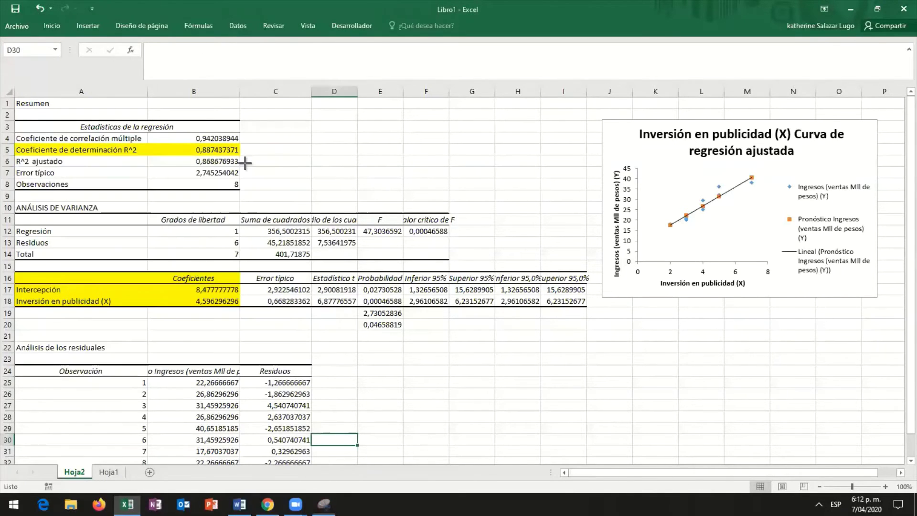
{"action": "left_click_drag", "start_coordinate": [15, 140], "coordinate": [247, 161]}
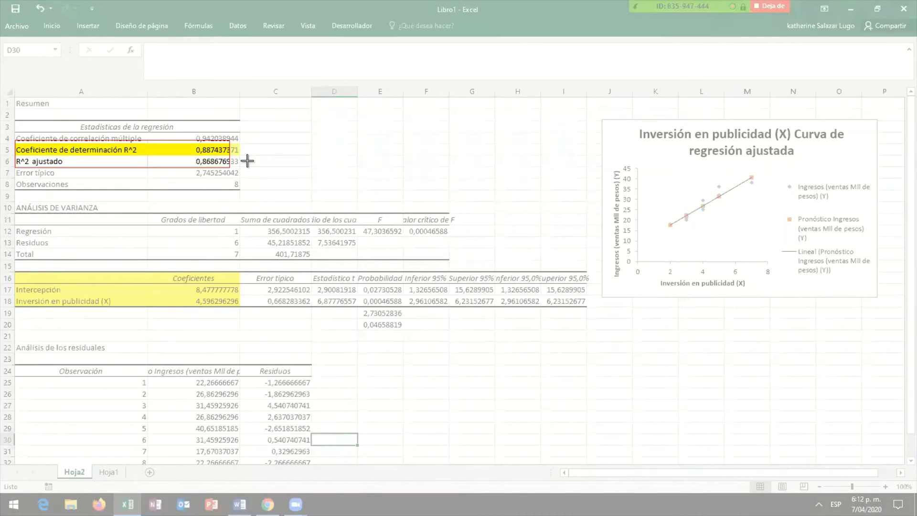
{"action": "right_click", "coordinate": [212, 140]}
{"action": "left_click", "coordinate": [245, 157]}
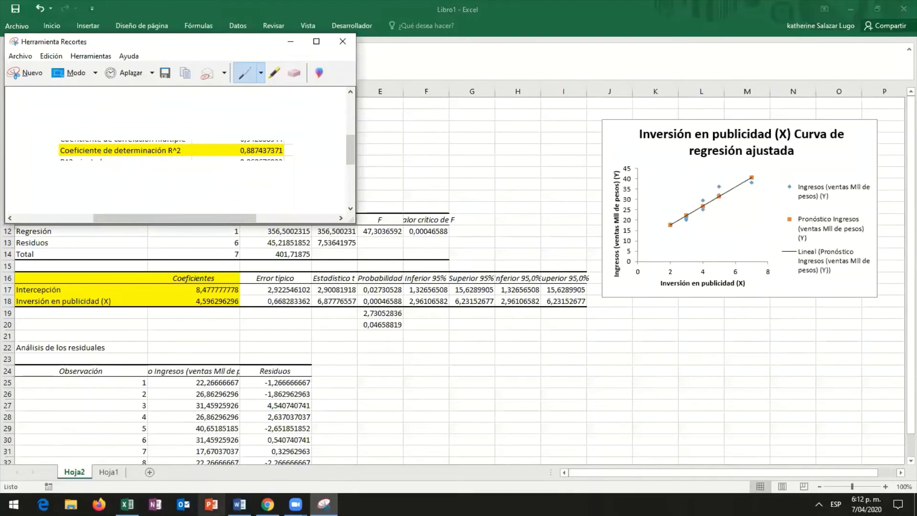
{"action": "left_click", "coordinate": [368, 311]}
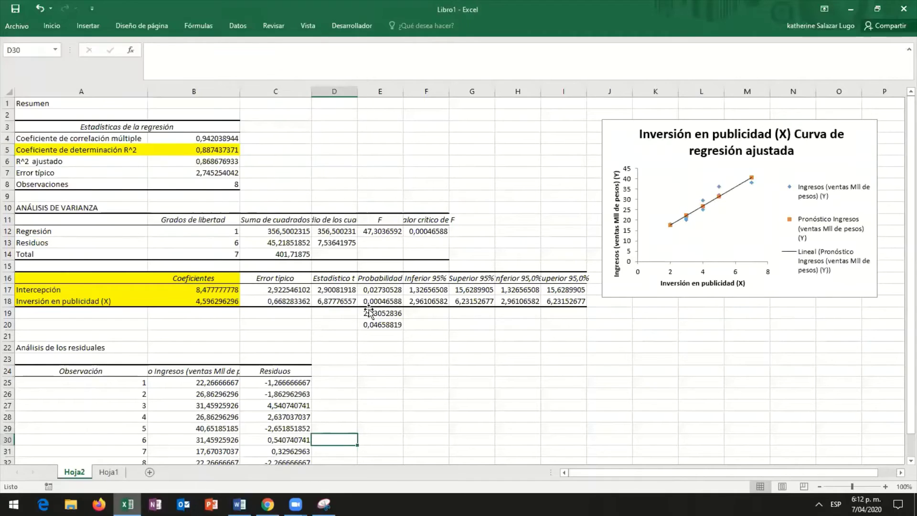
Step: Switch to the Word document and replace the old R² statistics image in section b with the captured snip
{"action": "key", "text": "alt+Tab"}
{"action": "key", "text": "ctrl+v"}
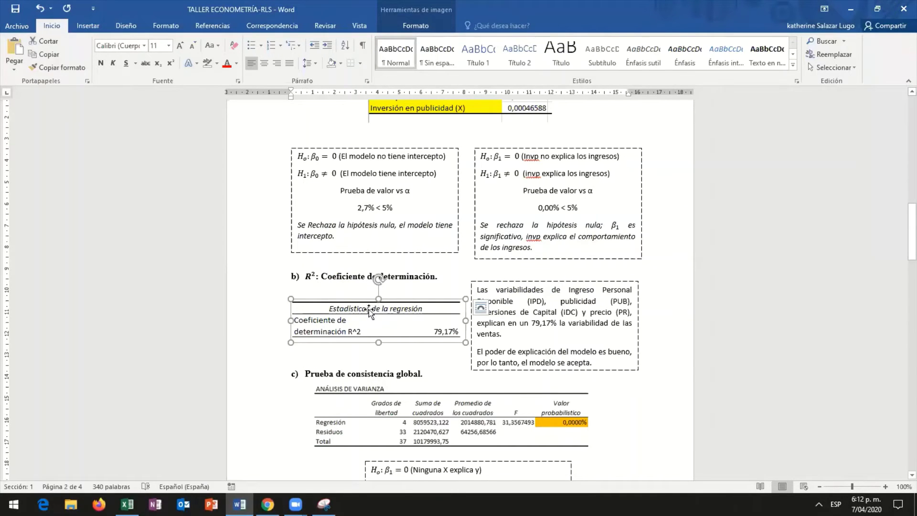
{"action": "key", "text": "Delete"}
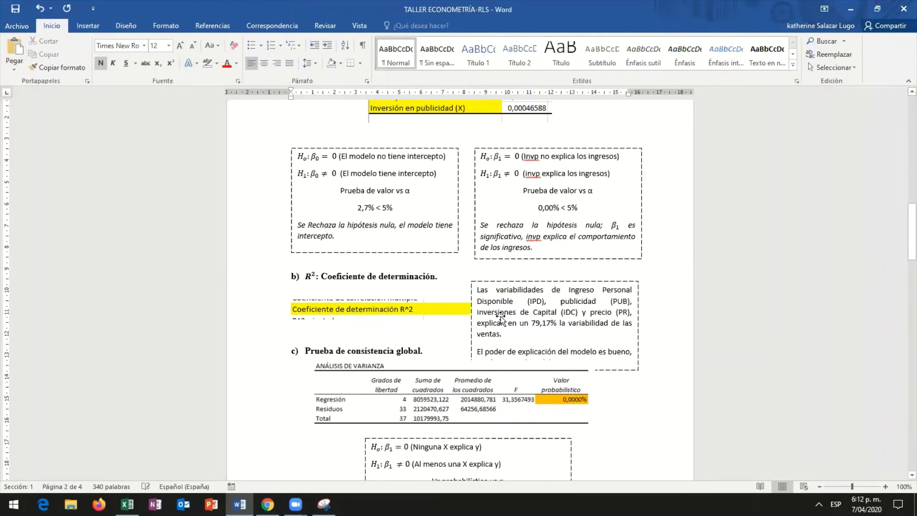
Step: Narrow the pasted Coeficiente de determinación R^2 image so it fits beside the interpretation text box, keeping its height
{"action": "left_click", "coordinate": [500, 316]}
{"action": "left_click_drag", "start_coordinate": [528, 309], "coordinate": [459, 310]}
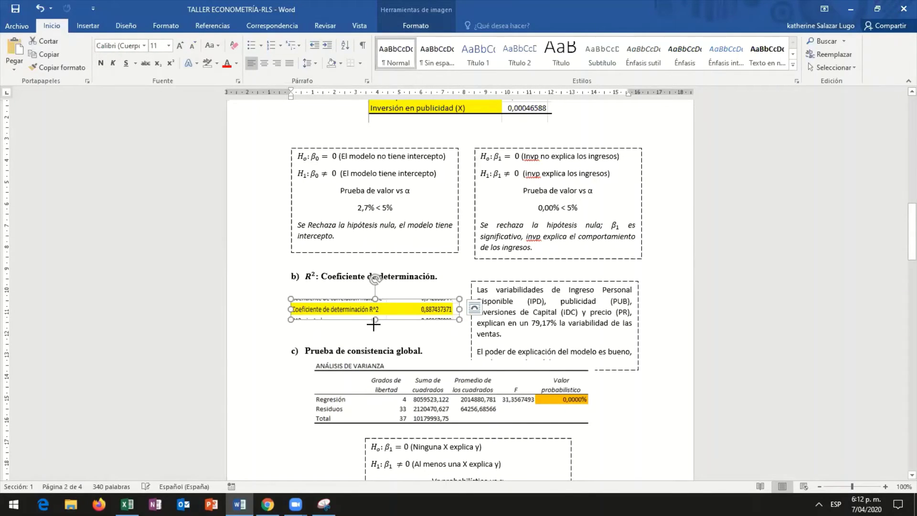
{"action": "left_click_drag", "start_coordinate": [374, 325], "coordinate": [374, 325]}
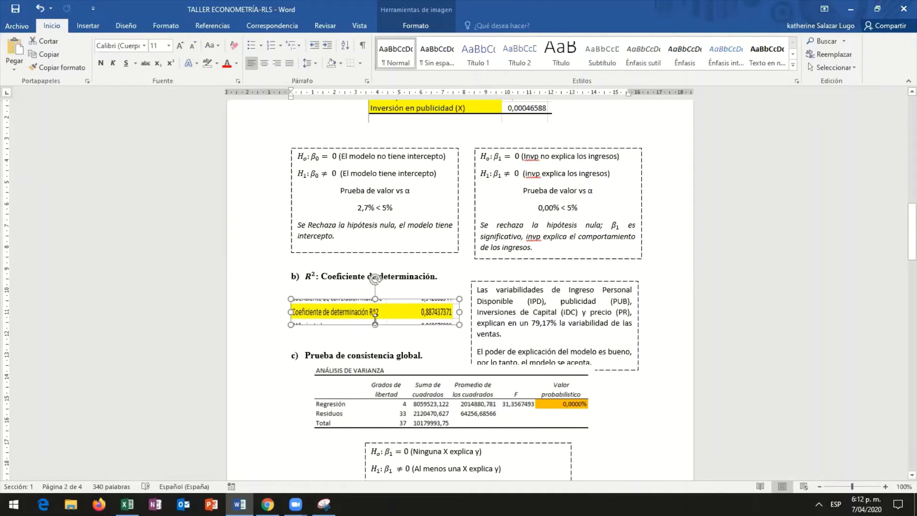
{"action": "key", "text": "ctrl+z"}
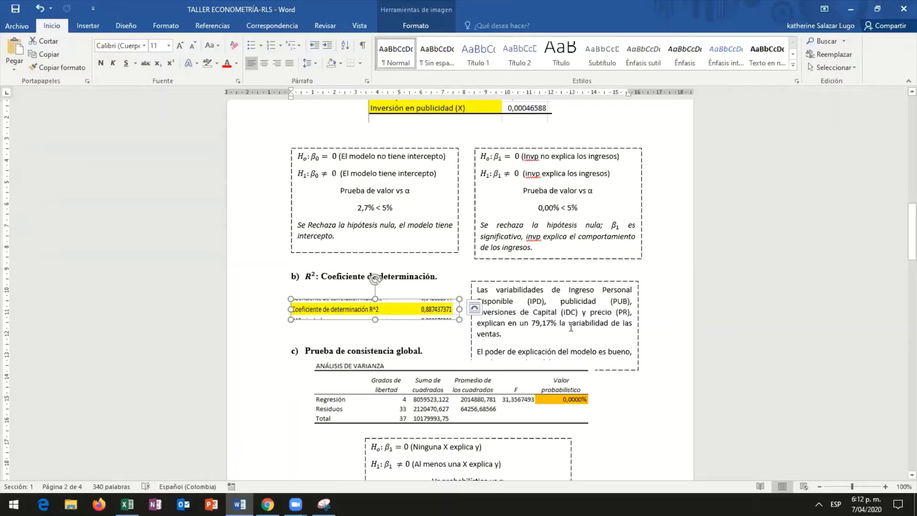
Step: Add a blank line above the section c heading and extend the R² interpretation text box slightly upward
{"action": "left_click", "coordinate": [427, 341]}
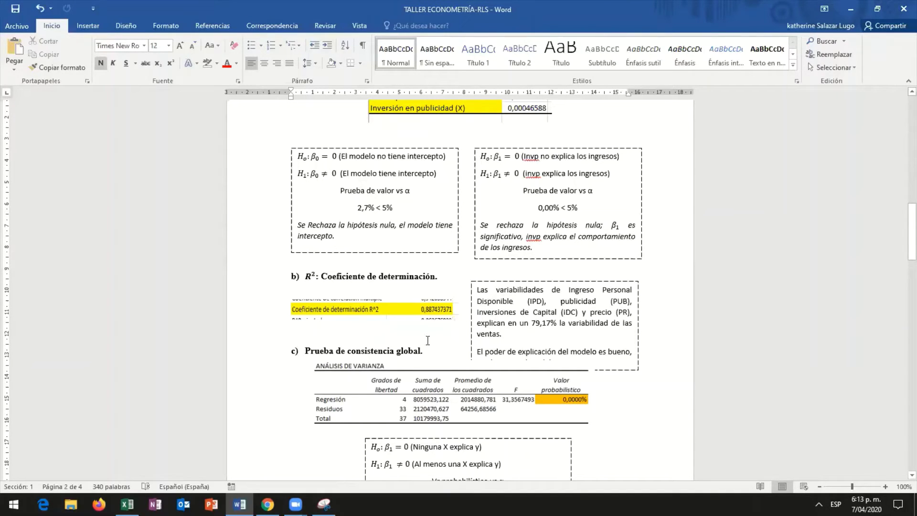
{"action": "key", "text": "Return"}
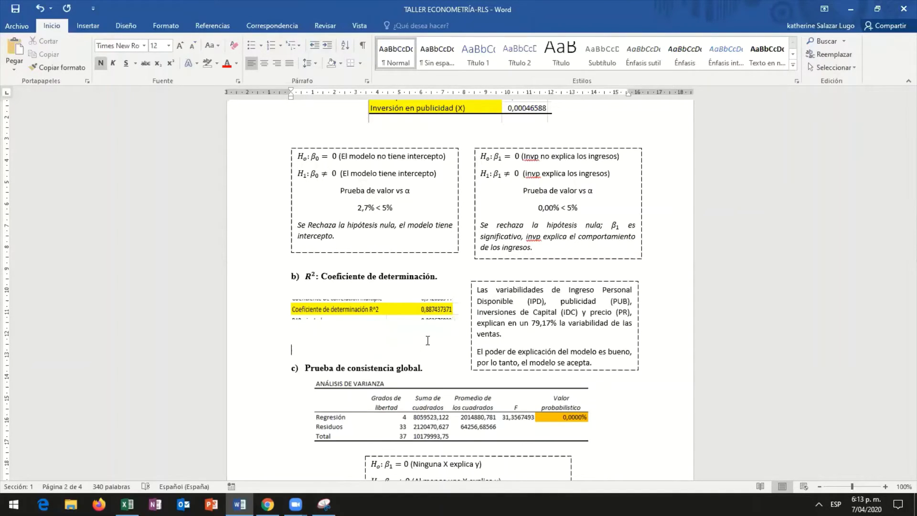
{"action": "left_click", "coordinate": [562, 282]}
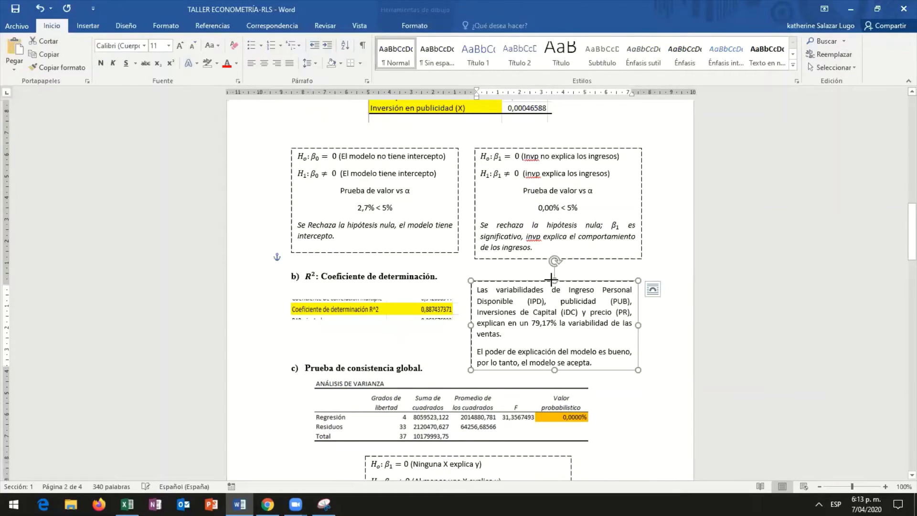
{"action": "left_click_drag", "start_coordinate": [552, 276], "coordinate": [550, 272]}
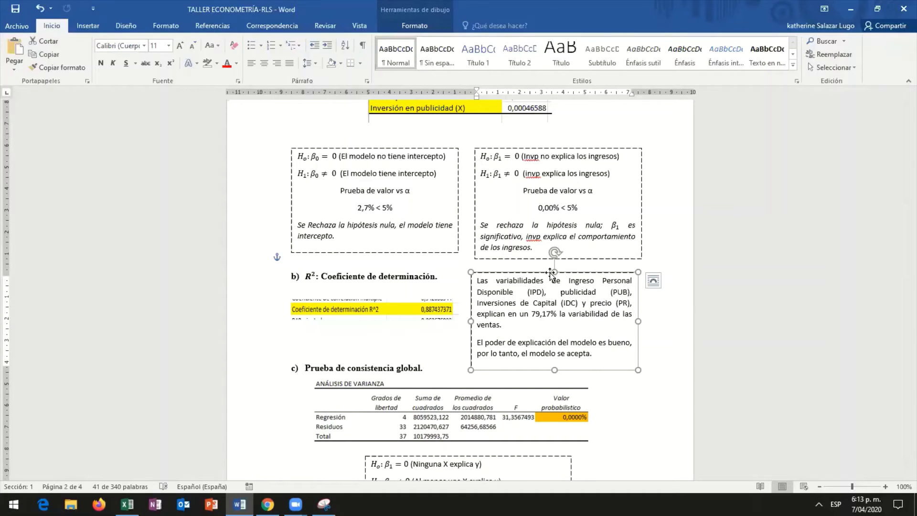
Step: Reword the start of the R² interpretation to "La variabilidad de la inversión en publicidad explica"
{"action": "left_click", "coordinate": [547, 314]}
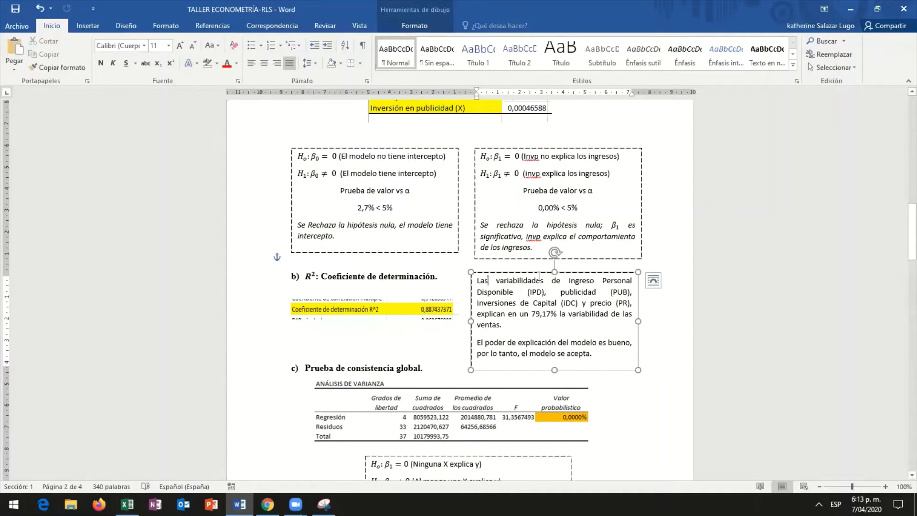
{"action": "key", "text": "BackSpace"}
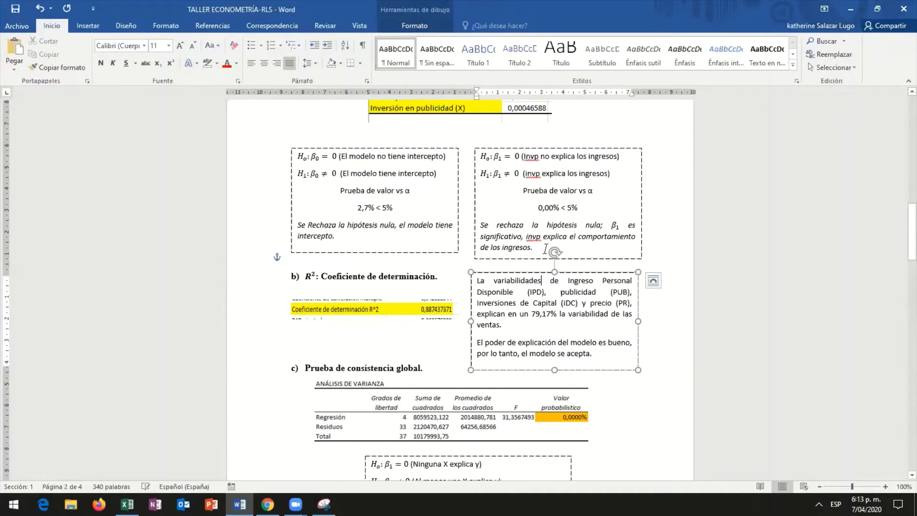
{"action": "left_click", "coordinate": [543, 281]}
{"action": "key", "text": "BackSpace"}
{"action": "left_click_drag", "start_coordinate": [548, 279], "coordinate": [633, 311]}
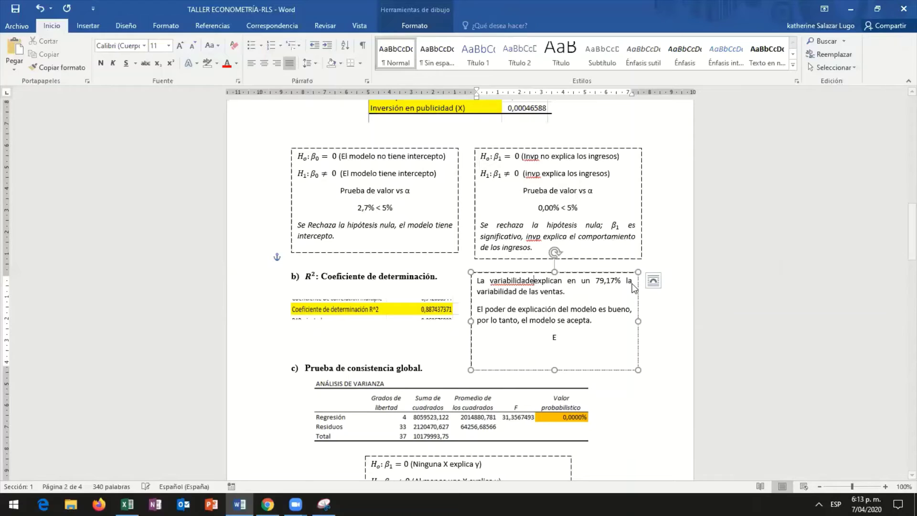
{"action": "key", "text": "BackSpace"}
{"action": "type", "text": "d "}
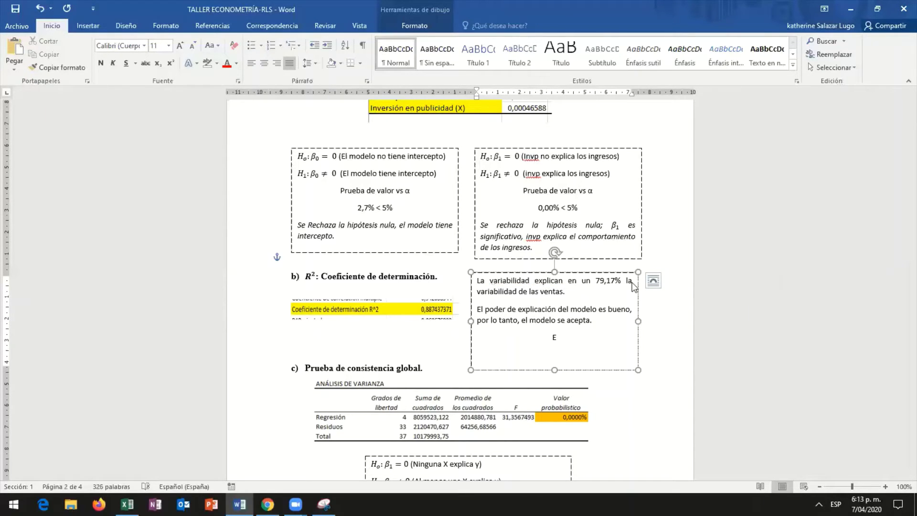
{"action": "type", "text": "de la inversi"}
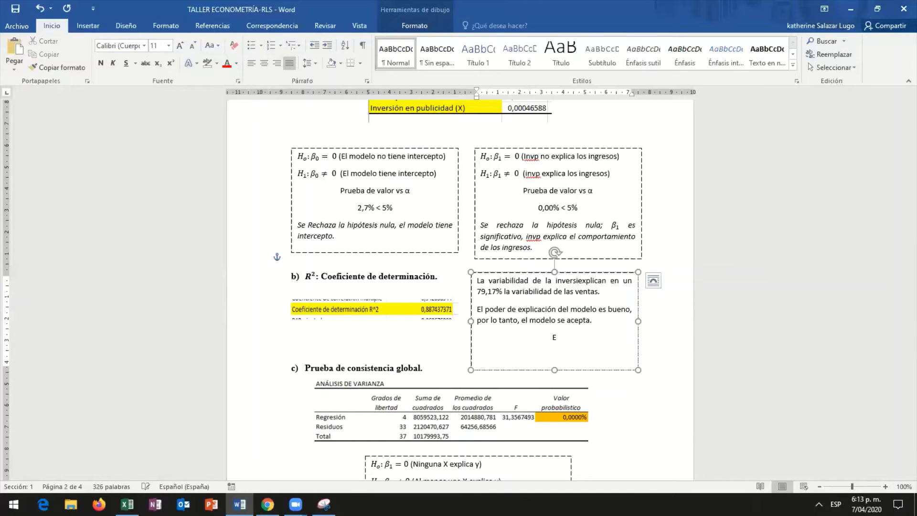
{"action": "type", "text": "ón en publ"}
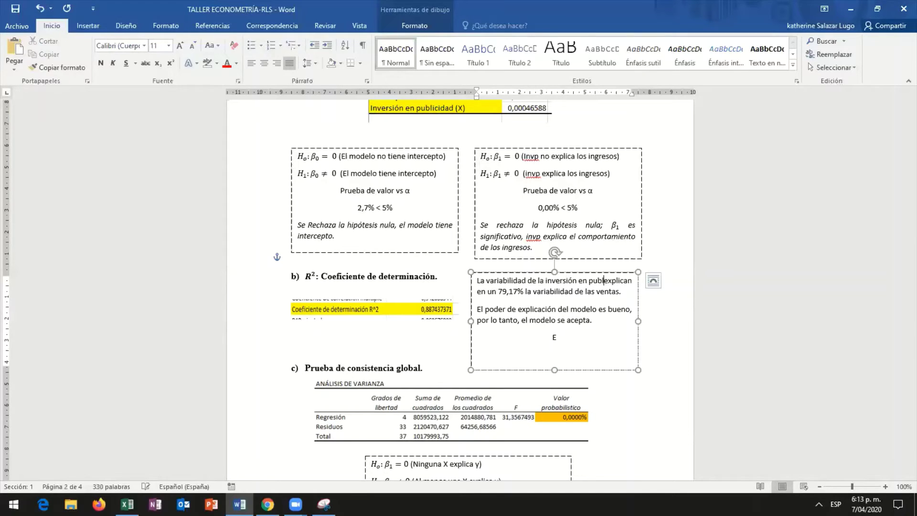
{"action": "type", "text": "icidad"}
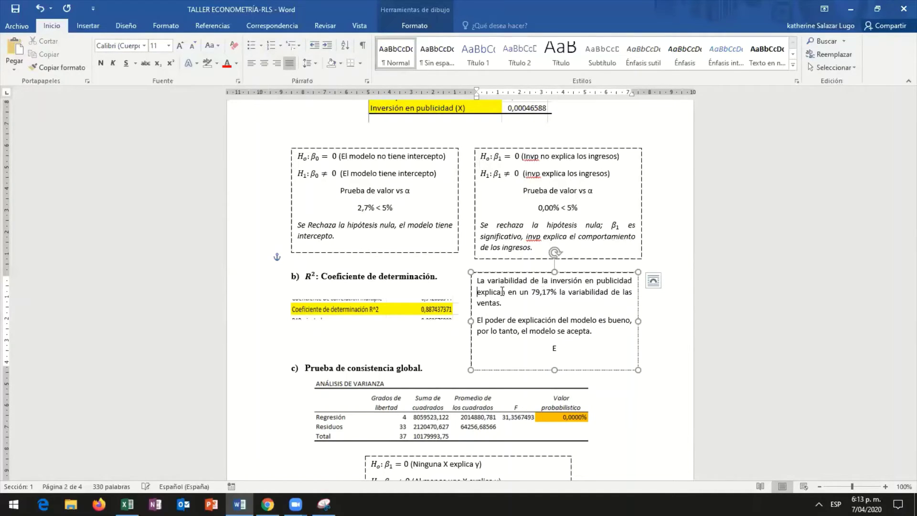
{"action": "left_click", "coordinate": [512, 293]}
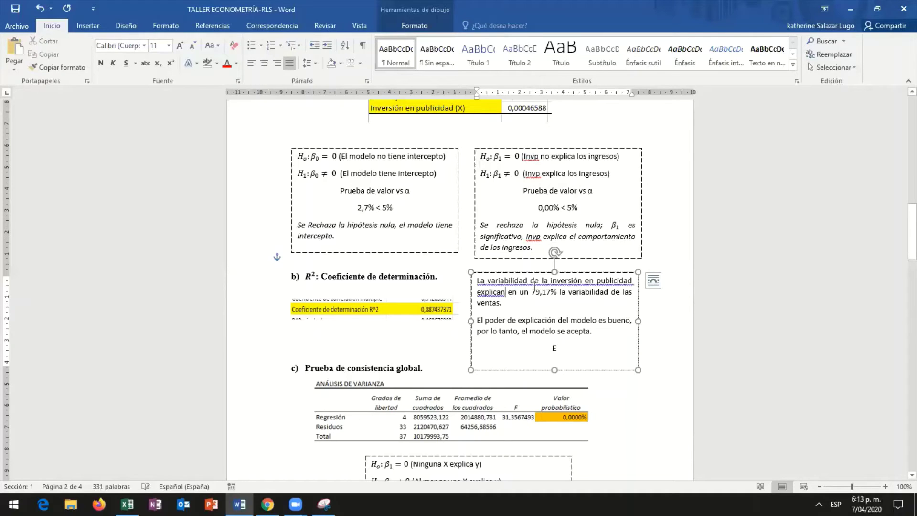
{"action": "key", "text": "BackSpace"}
Step: Change the explained percentage in the R² interpretation to 88,74%
{"action": "left_click_drag", "start_coordinate": [549, 292], "coordinate": [532, 293]}
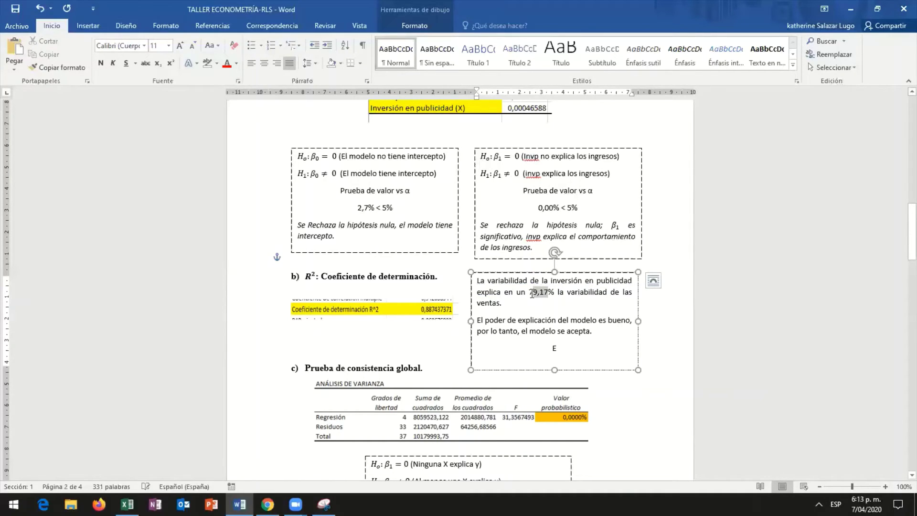
{"action": "key", "text": "BackSpace"}
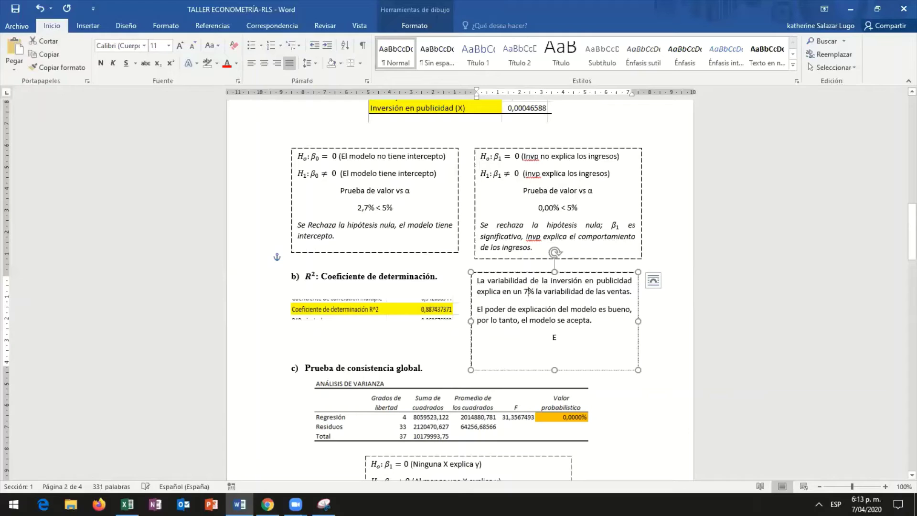
{"action": "key", "text": "BackSpace"}
{"action": "type", "text": "88,74"}
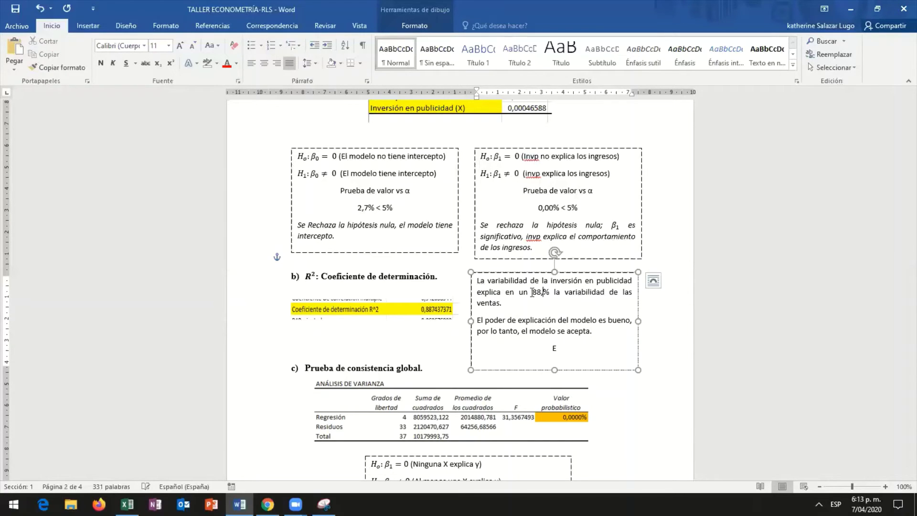
{"action": "type", "text": "%"}
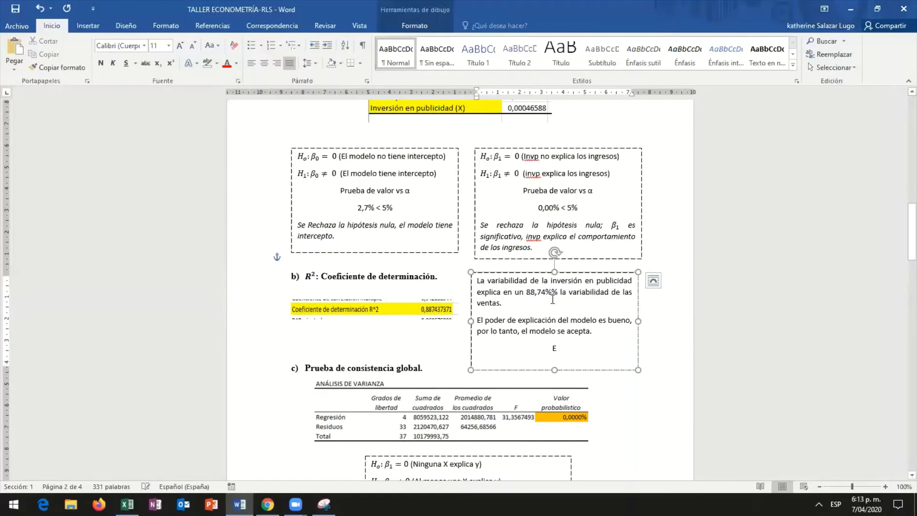
{"action": "key", "text": "BackSpace"}
Step: Replace "las ventas." at the end of the R² interpretation's first sentence with "los ingresos."
{"action": "key", "text": "Down"}
{"action": "key", "text": "ctrl+shift+Left"}
{"action": "key", "text": "ctrl+shift+Left"}
{"action": "key", "text": "ctrl+shift+Left"}
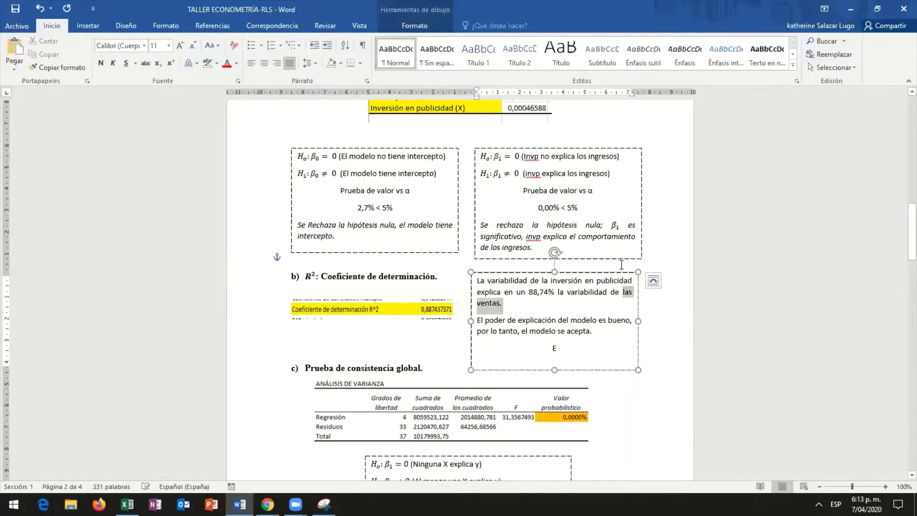
{"action": "type", "text": "lo"}
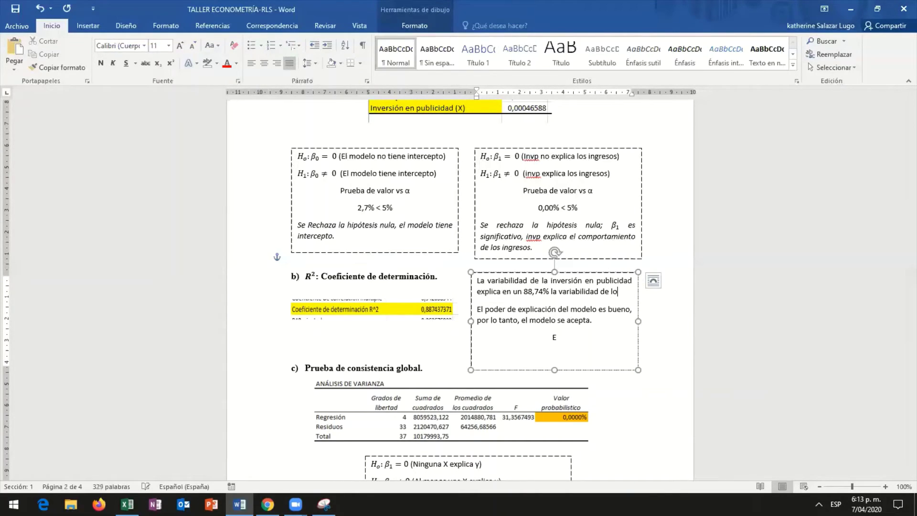
{"action": "type", "text": "s ingreso"}
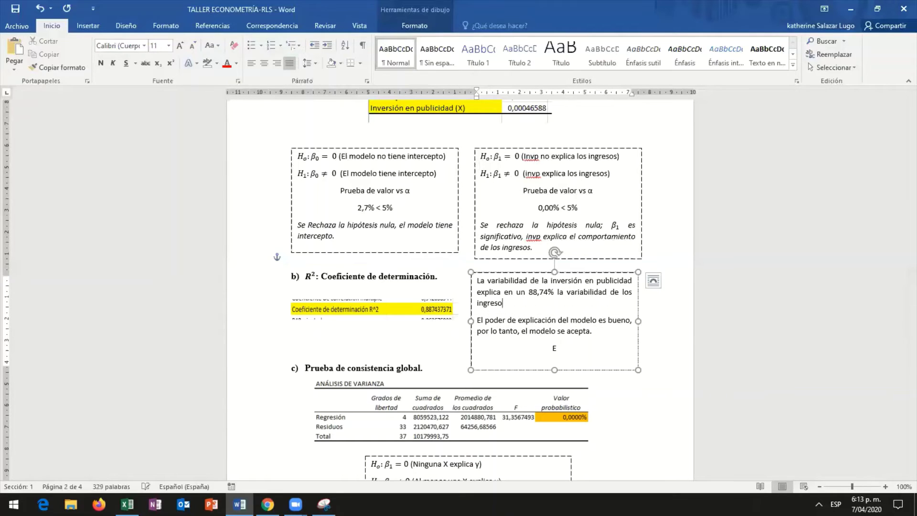
{"action": "type", "text": "s."}
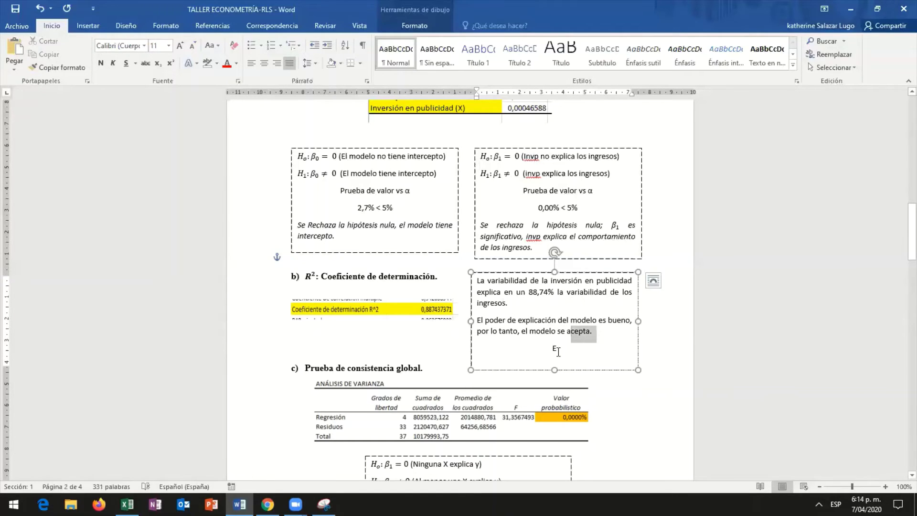
Step: Delete the stray "E" line below the R² interpretation and shorten the text box to fit its text
{"action": "left_click", "coordinate": [558, 352]}
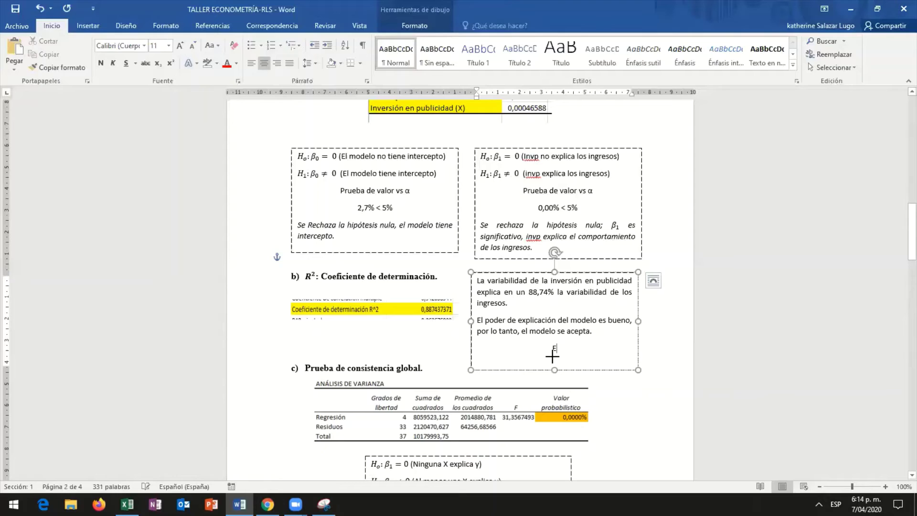
{"action": "key", "text": "BackSpace"}
{"action": "key", "text": "BackSpace"}
{"action": "key", "text": "BackSpace"}
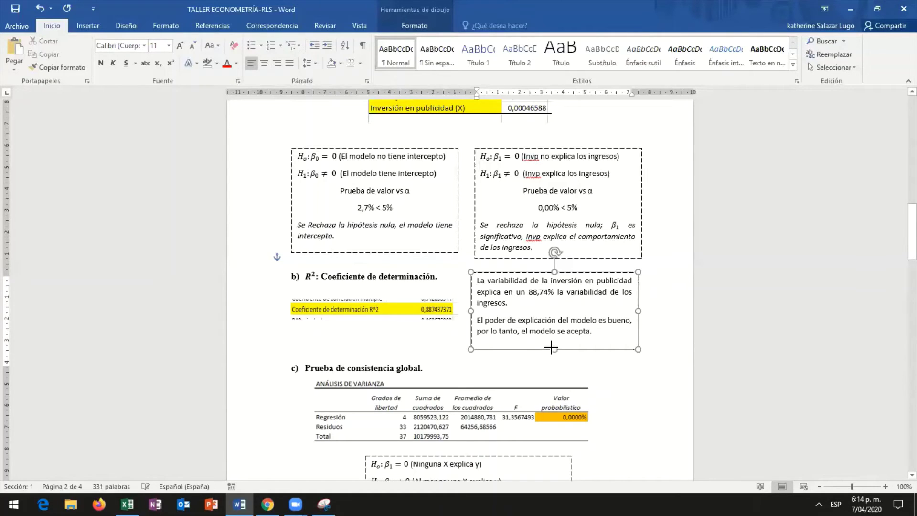
{"action": "left_click_drag", "start_coordinate": [540, 352], "coordinate": [540, 352]}
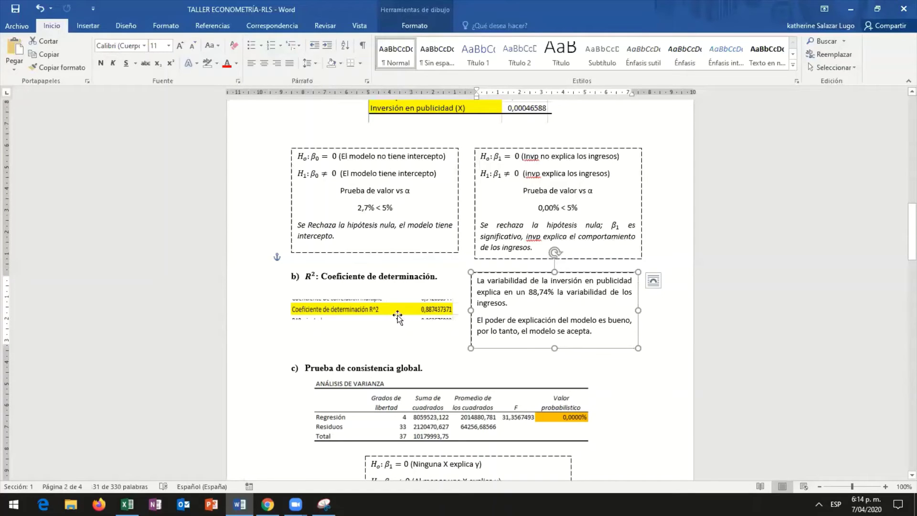
Step: Review the individual hypothesis tests, the R² section and the global consistency test in the report
{"action": "left_click", "coordinate": [423, 315]}
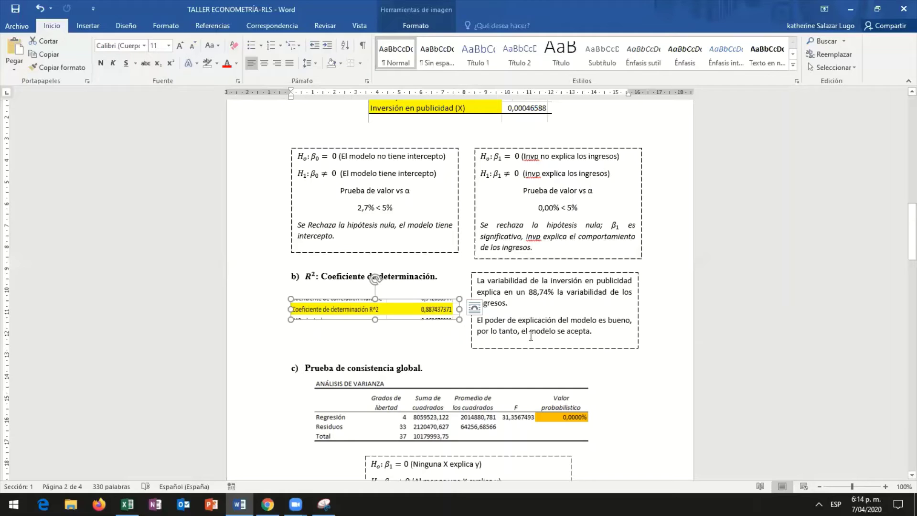
{"action": "left_click", "coordinate": [507, 353]}
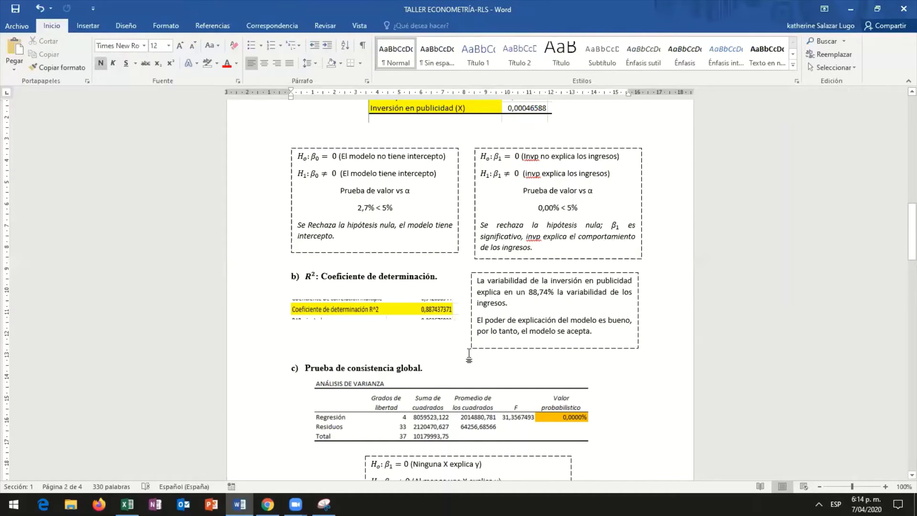
{"action": "scroll", "coordinate": [243, 371], "scroll_direction": "down", "scroll_amount": 2}
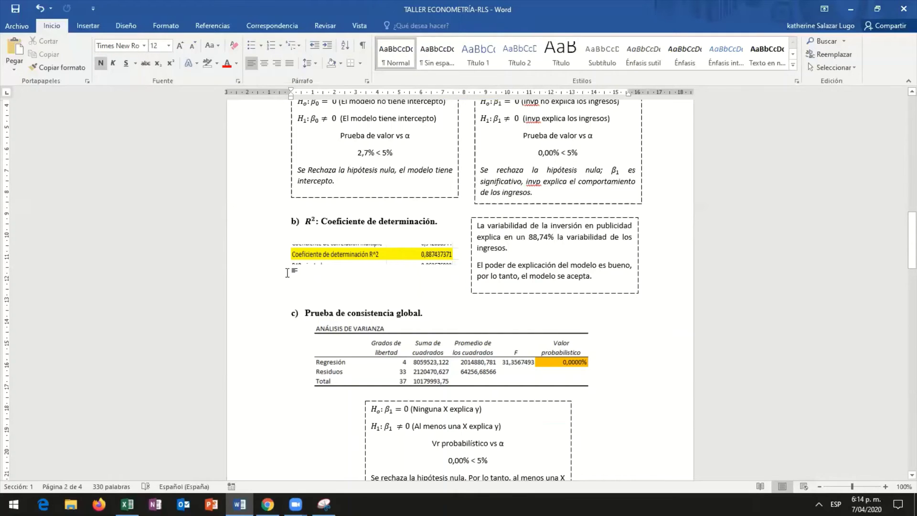
{"action": "scroll", "coordinate": [289, 268], "scroll_direction": "up", "scroll_amount": 14}
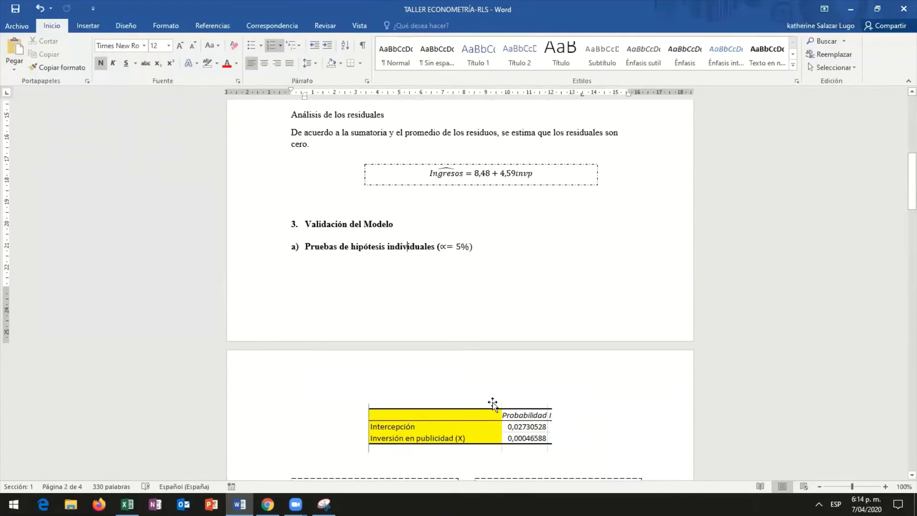
{"action": "scroll", "coordinate": [492, 402], "scroll_direction": "down", "scroll_amount": 15}
{"action": "left_click", "coordinate": [366, 281]}
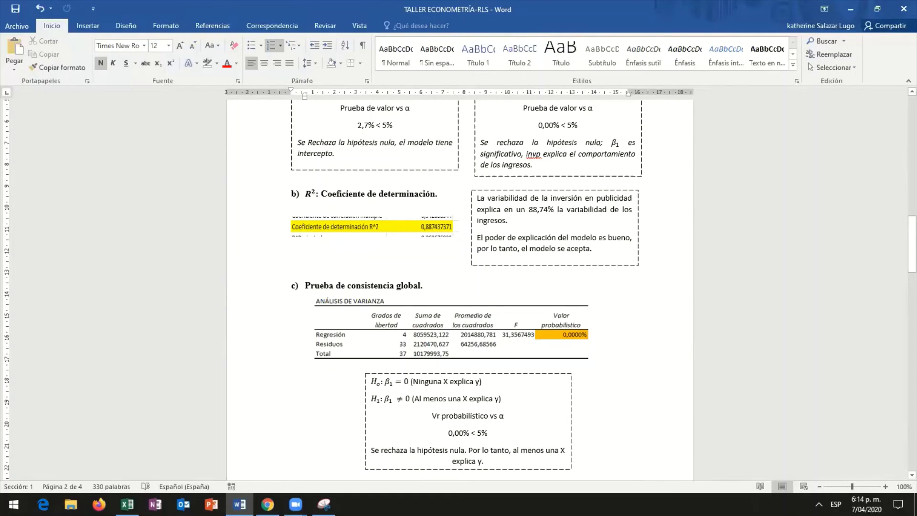
Step: Switch to the Excel regression output and widen column F to fit its contents
{"action": "left_click", "coordinate": [127, 504]}
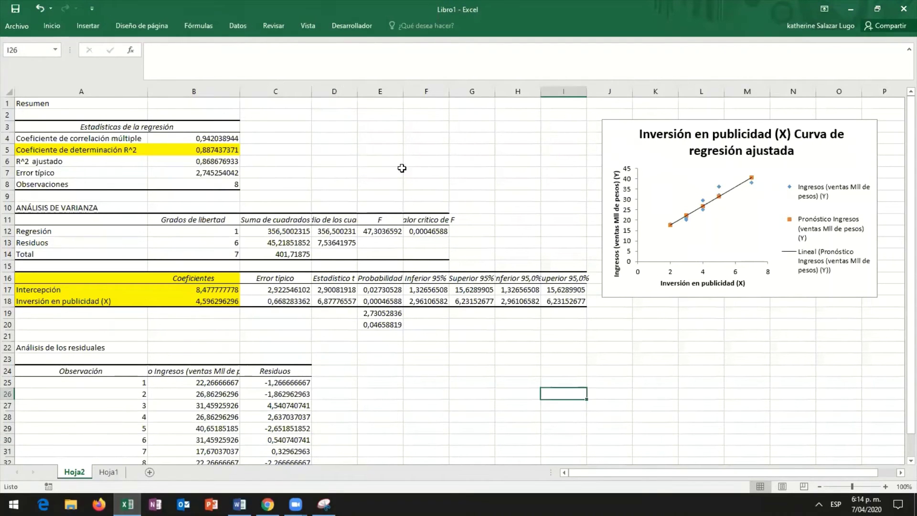
{"action": "left_click", "coordinate": [435, 221]}
{"action": "left_click", "coordinate": [463, 91]}
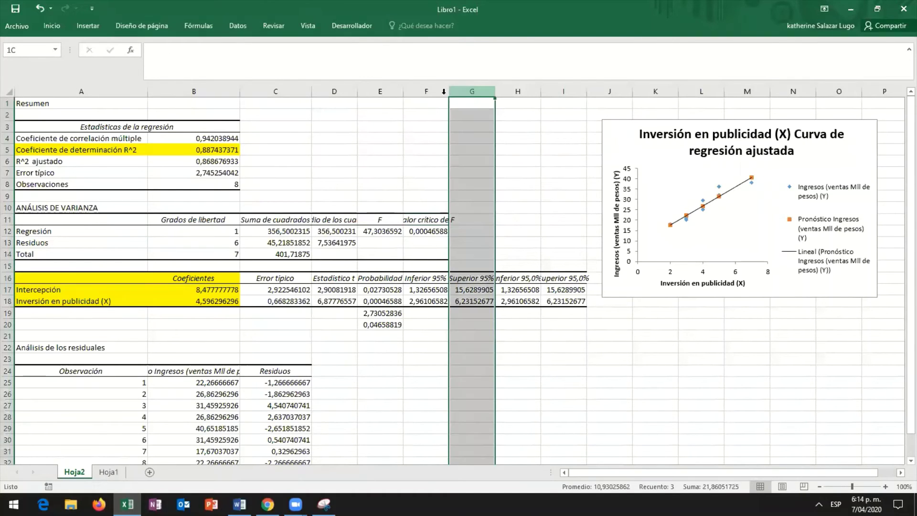
{"action": "left_click", "coordinate": [522, 252]}
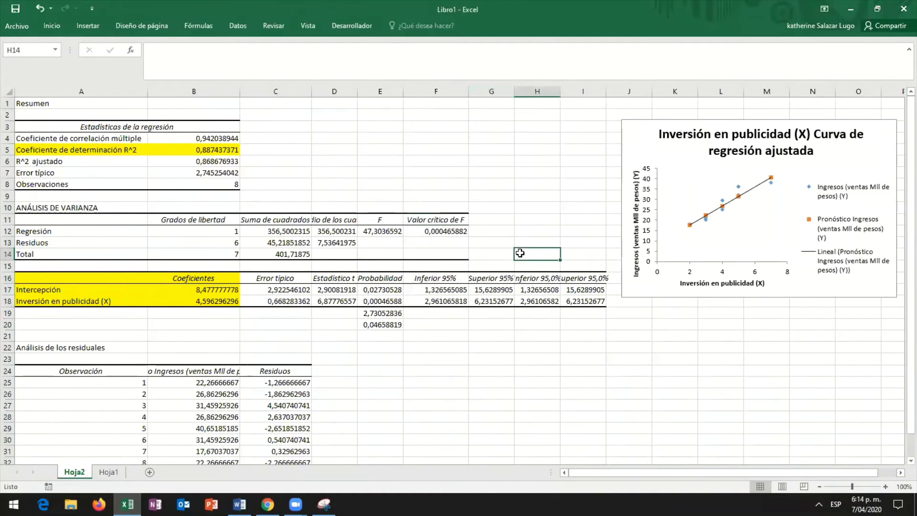
Step: Fill the "Valor crítico de F" heading and its value, cells F11:F12, in yellow
{"action": "left_click", "coordinate": [38, 233]}
{"action": "left_click", "coordinate": [430, 230], "text": "shift"}
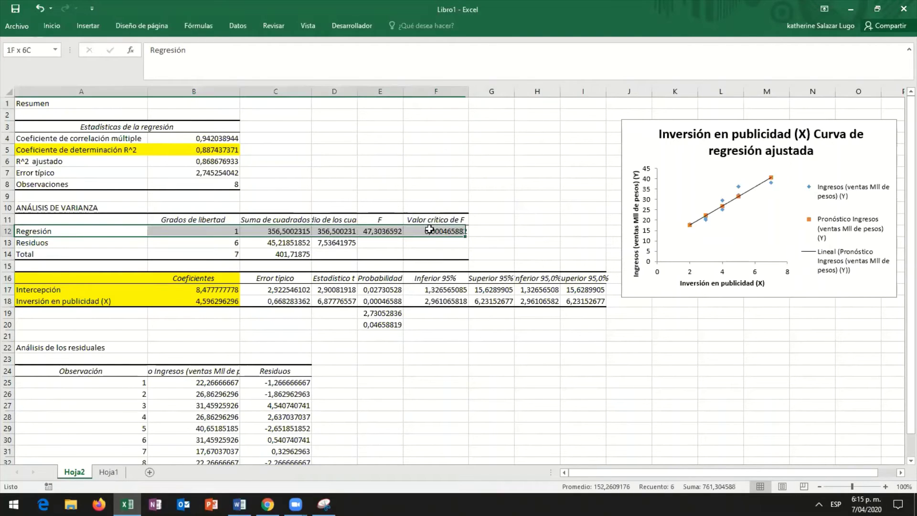
{"action": "left_click", "coordinate": [434, 219]}
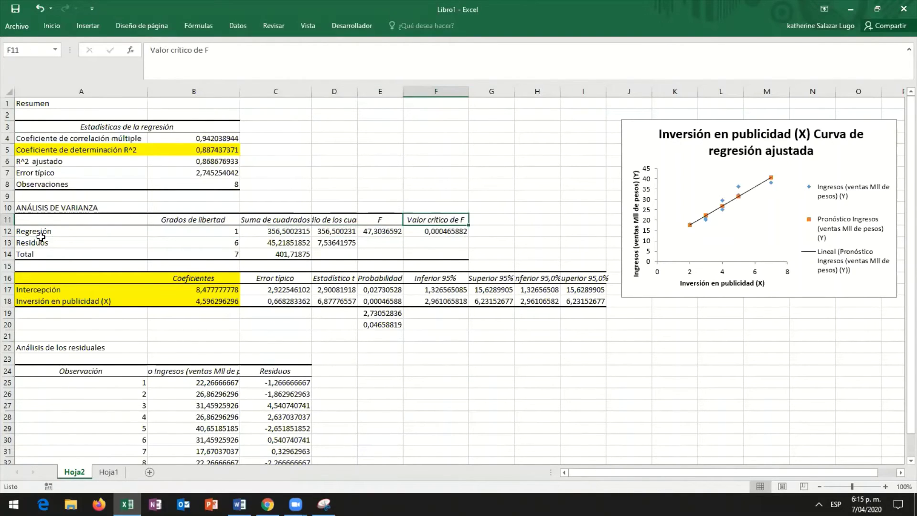
{"action": "key", "text": "Down"}
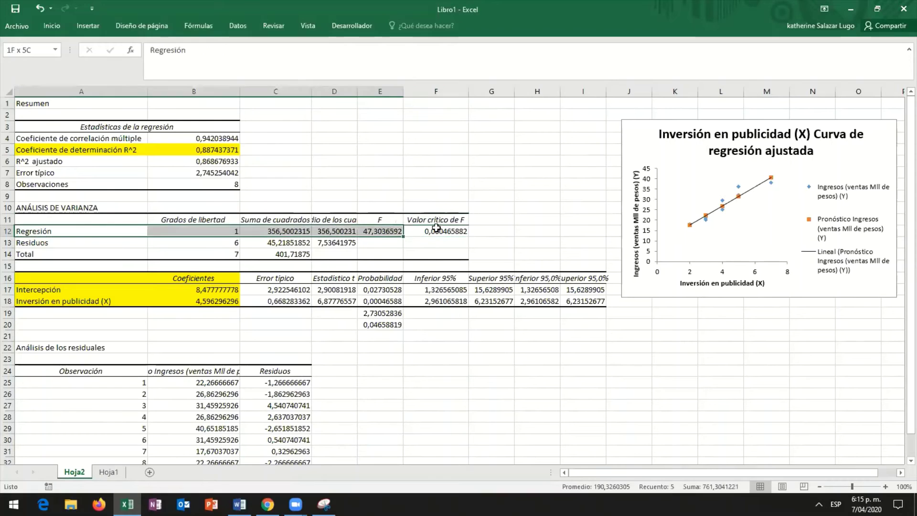
{"action": "left_click", "coordinate": [435, 219]}
{"action": "left_click", "coordinate": [52, 30]}
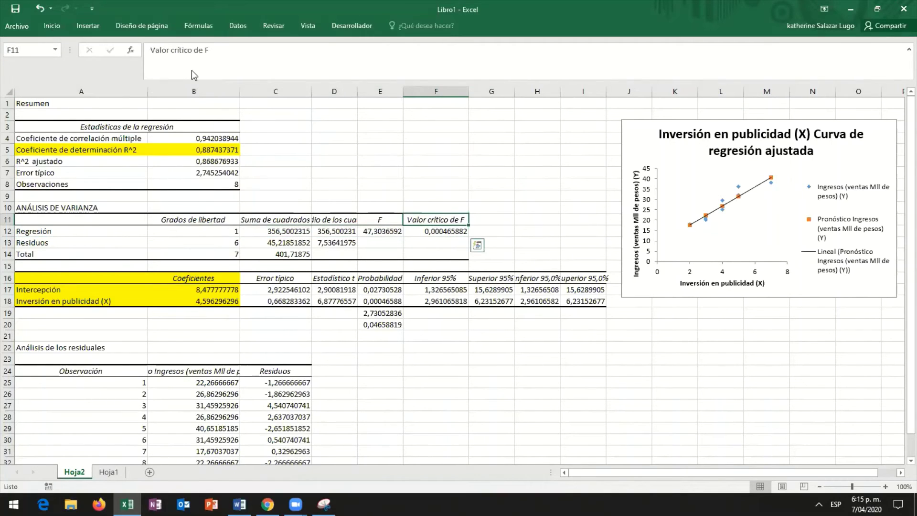
{"action": "left_click", "coordinate": [178, 68]}
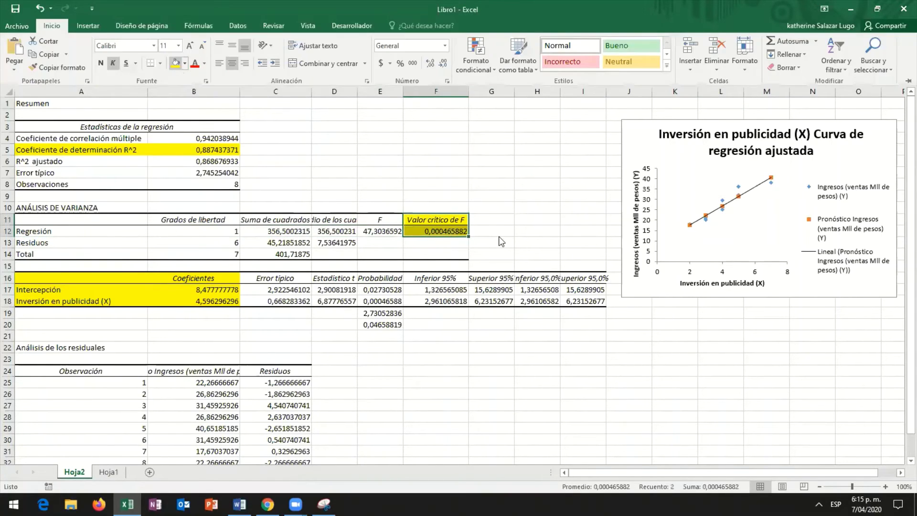
Step: Replace the heading in cell F11 of the variance analysis table with "P valor"
{"action": "left_click", "coordinate": [475, 242]}
{"action": "double_click", "coordinate": [464, 219]}
{"action": "left_click_drag", "start_coordinate": [465, 219], "coordinate": [408, 221]}
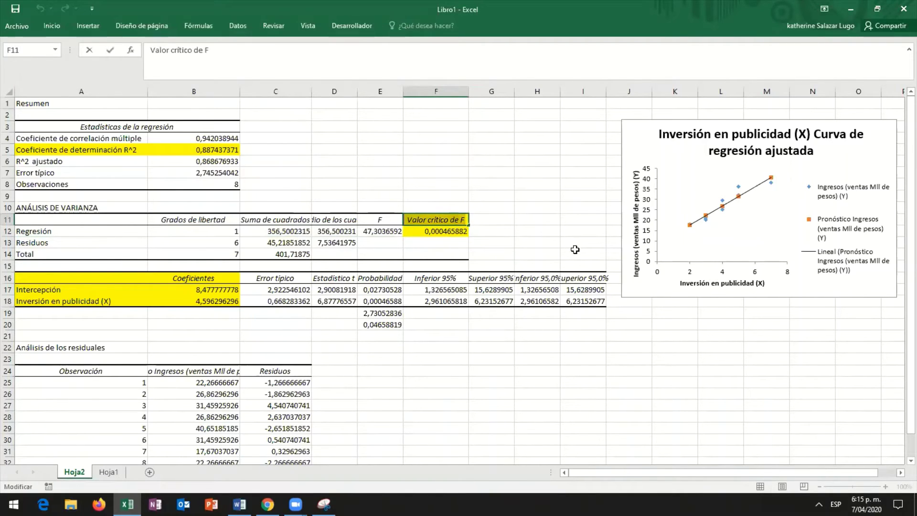
{"action": "key", "text": "BackSpace"}
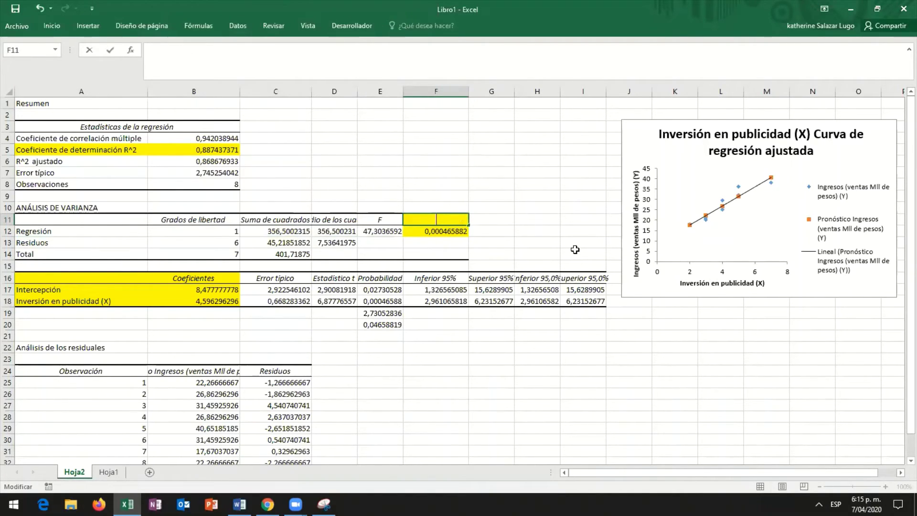
{"action": "type", "text": "P valor"}
{"action": "key", "text": "Return"}
{"action": "left_click", "coordinate": [511, 222]}
Step: Hide columns B through E of the regression output sheet
{"action": "left_click_drag", "start_coordinate": [203, 87], "coordinate": [369, 100]}
{"action": "right_click", "coordinate": [368, 100]}
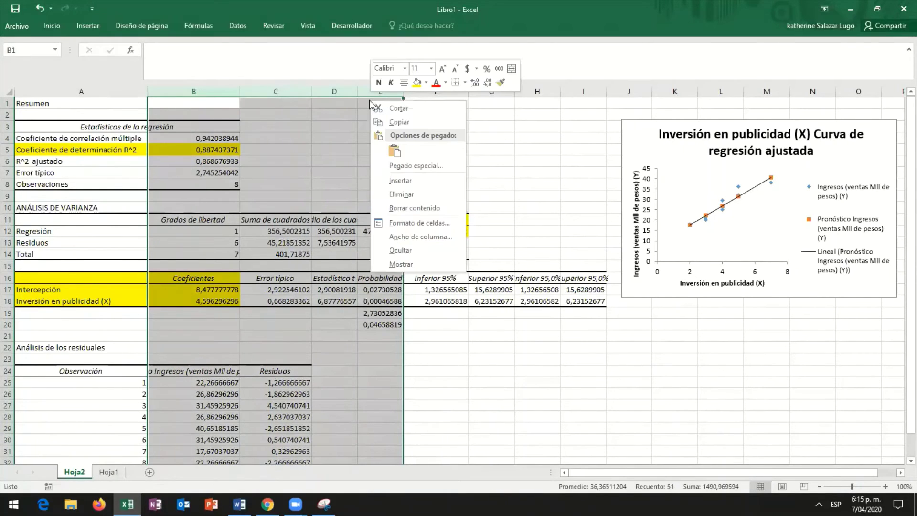
{"action": "left_click", "coordinate": [401, 250]}
{"action": "left_click", "coordinate": [471, 234]}
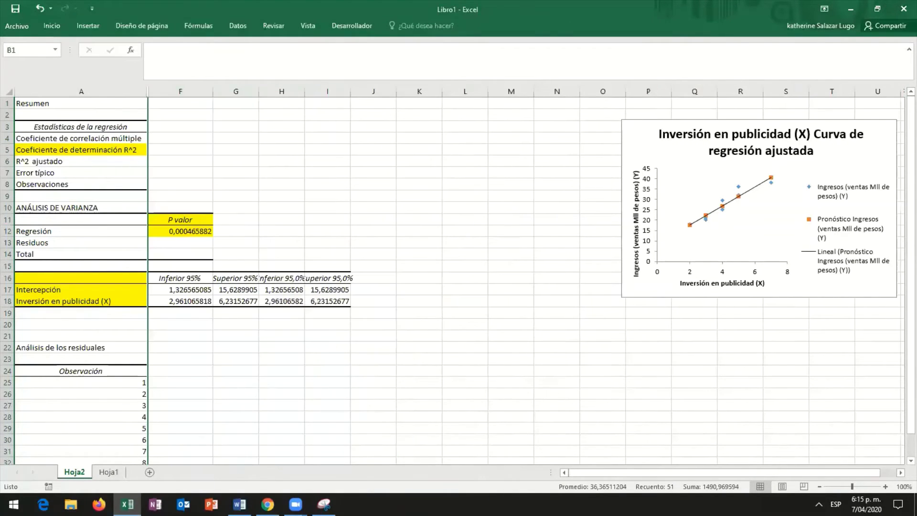
Step: Snip the variance table's Regresión row with its P valor and paste it in Word, replacing the old picture under "Prueba de consistencia global"
{"action": "left_click", "coordinate": [41, 70]}
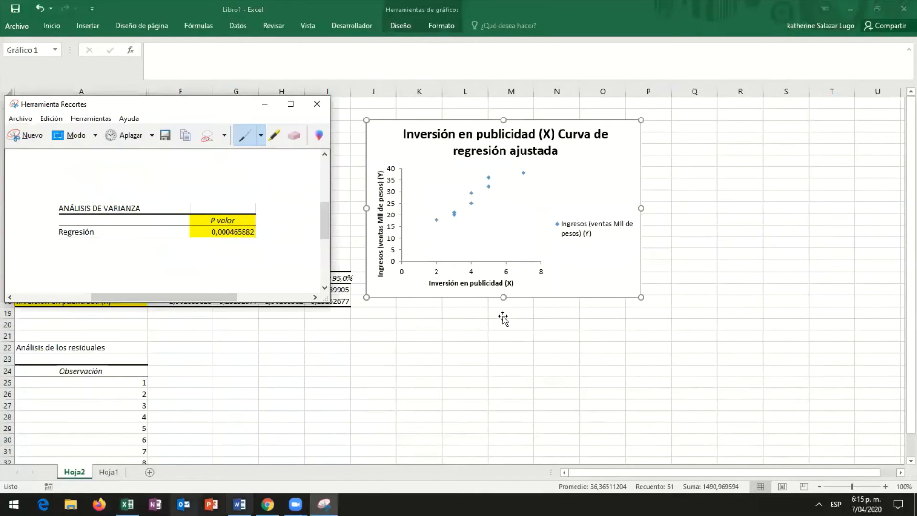
{"action": "key", "text": "alt+Tab"}
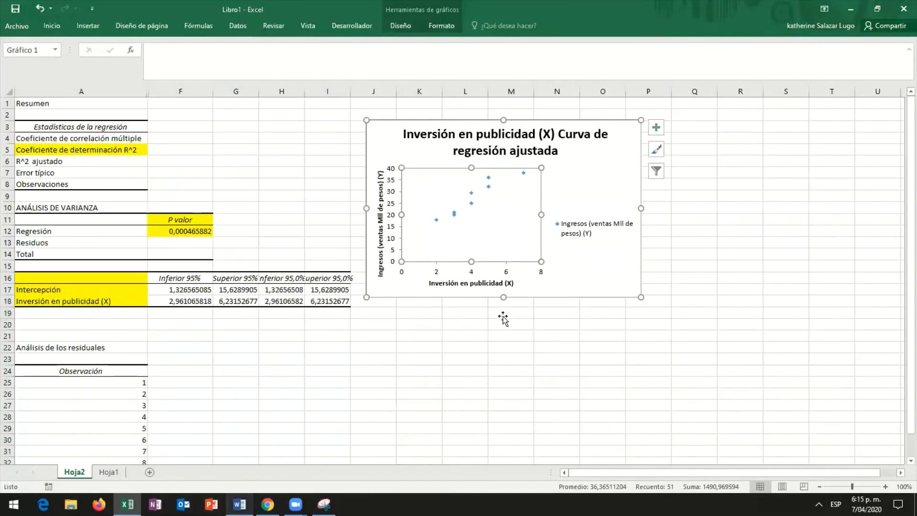
{"action": "key", "text": "alt+Tab"}
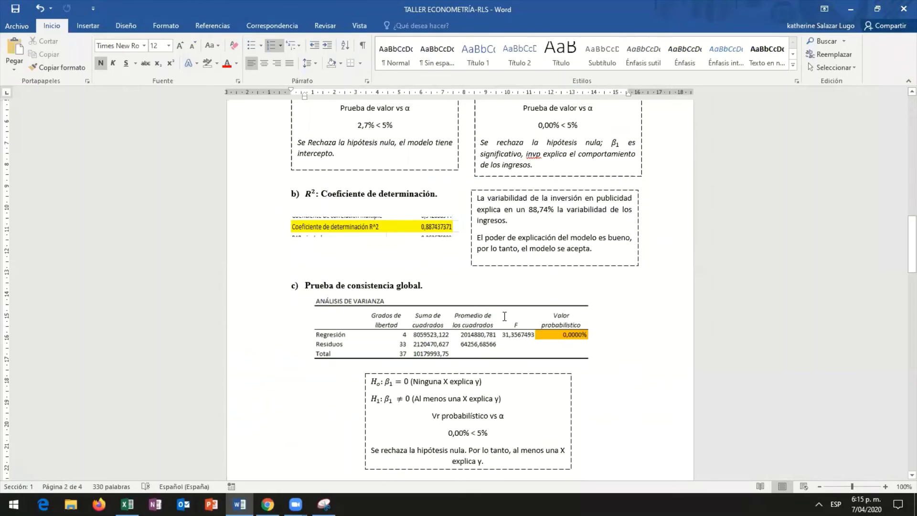
{"action": "left_click", "coordinate": [504, 317]}
{"action": "key", "text": "Delete"}
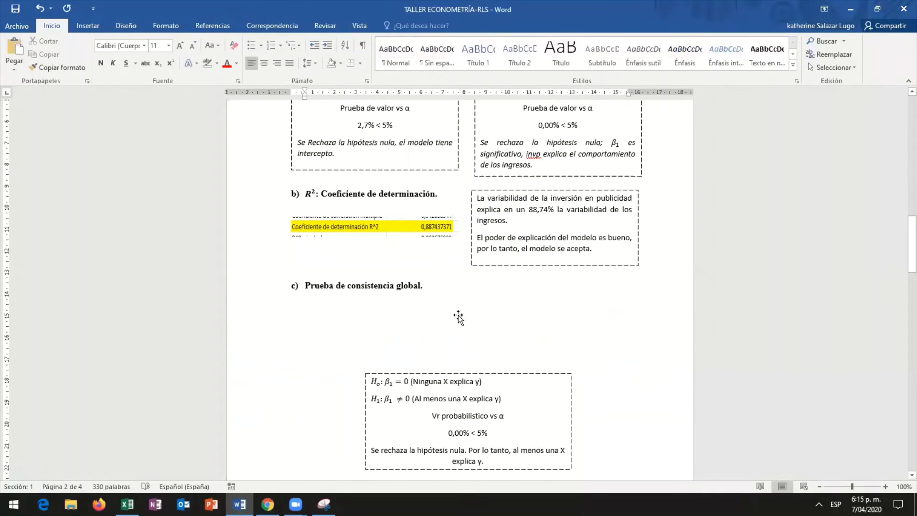
{"action": "key", "text": "ctrl+v"}
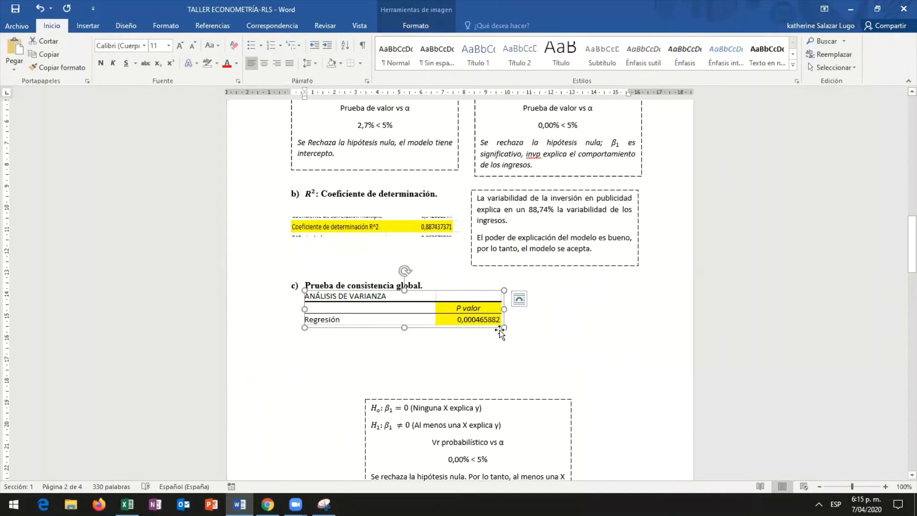
Step: Enlarge the pasted variance table picture moderately and remove the blank lines between it and the hypothesis box
{"action": "left_click_drag", "start_coordinate": [500, 330], "coordinate": [597, 342]}
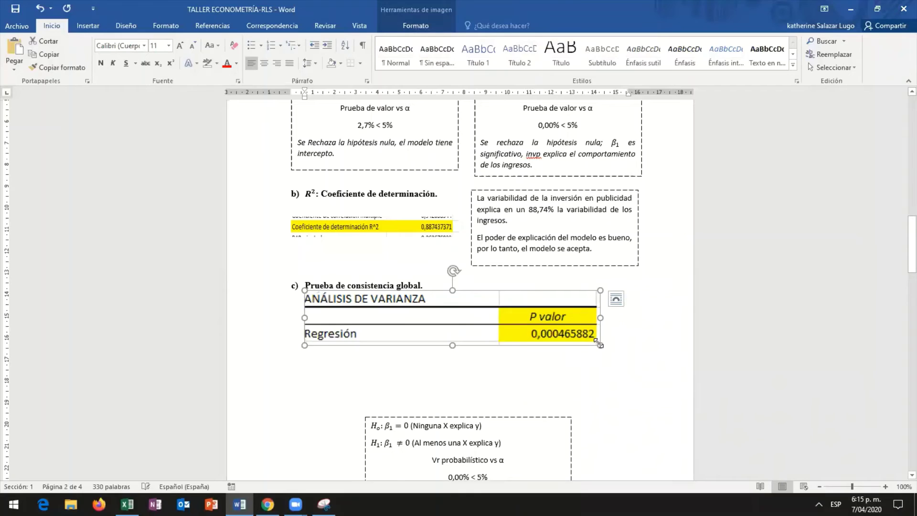
{"action": "key", "text": "ctrl+z"}
{"action": "left_click", "coordinate": [450, 400]}
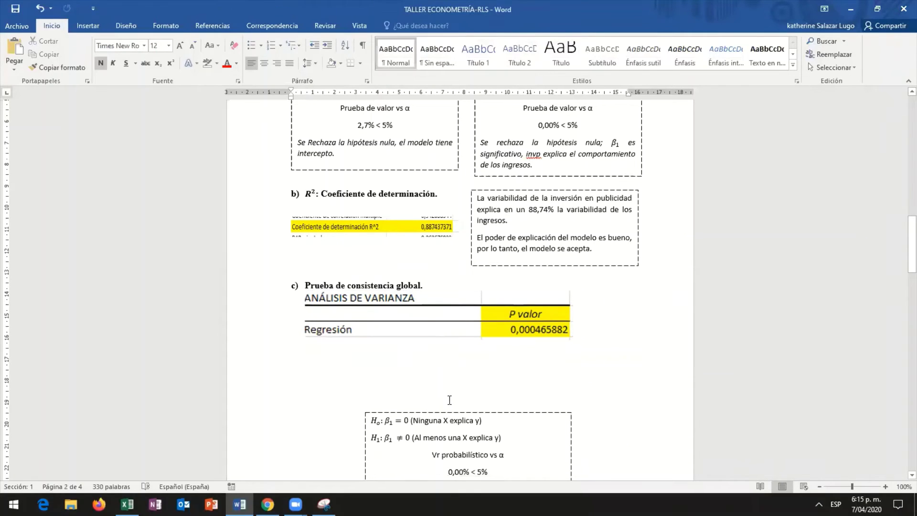
{"action": "key", "text": "BackSpace"}
{"action": "key", "text": "BackSpace"}
{"action": "key", "text": "BackSpace"}
{"action": "key", "text": "BackSpace"}
{"action": "key", "text": "BackSpace"}
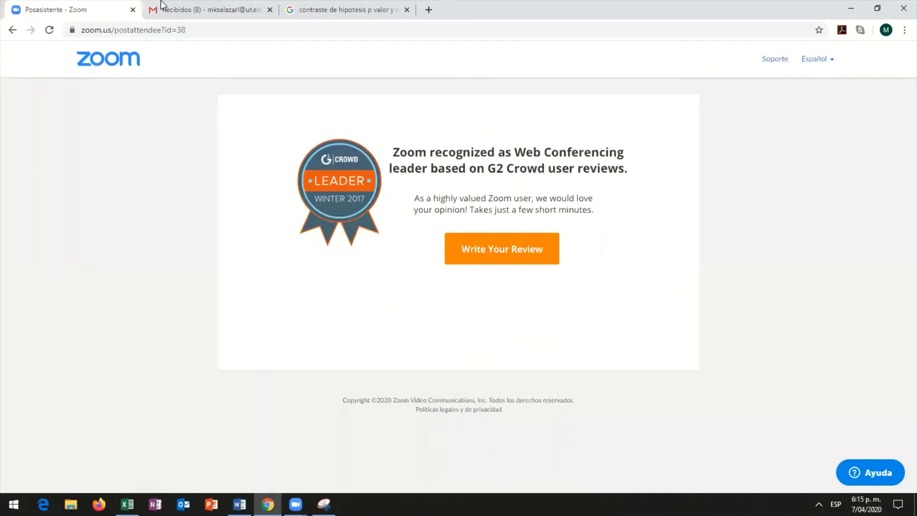
{"action": "key", "text": "alt+Tab"}
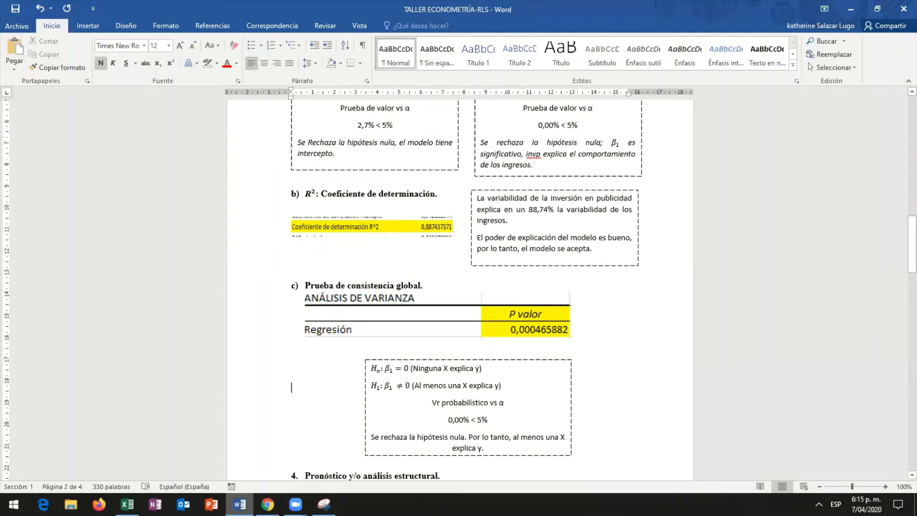
{"action": "scroll", "coordinate": [566, 285], "scroll_direction": "down", "scroll_amount": 2}
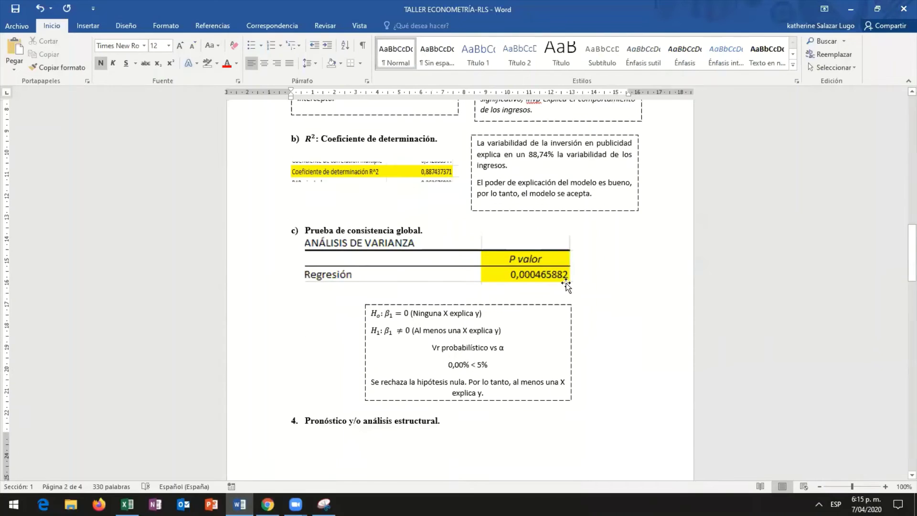
{"action": "left_click", "coordinate": [555, 278]}
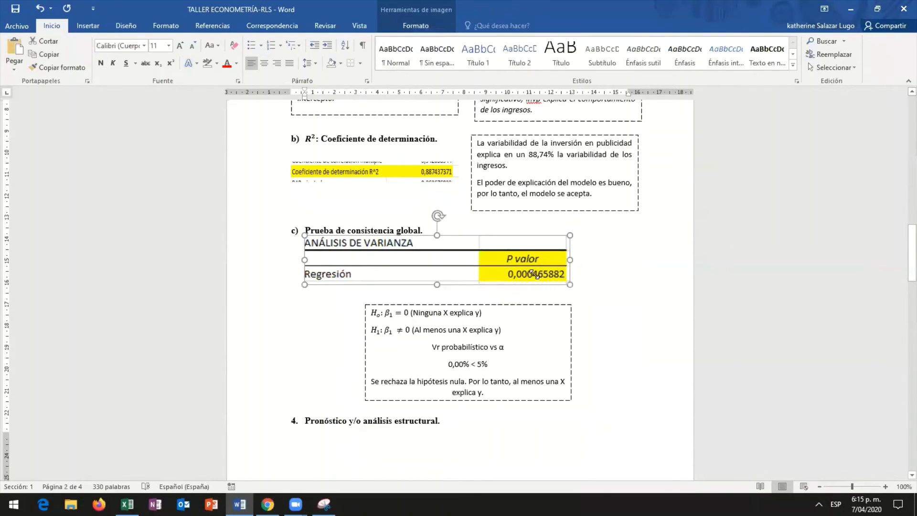
Step: Examine the null and alternative hypotheses in the global consistency test box
{"action": "left_click", "coordinate": [378, 306]}
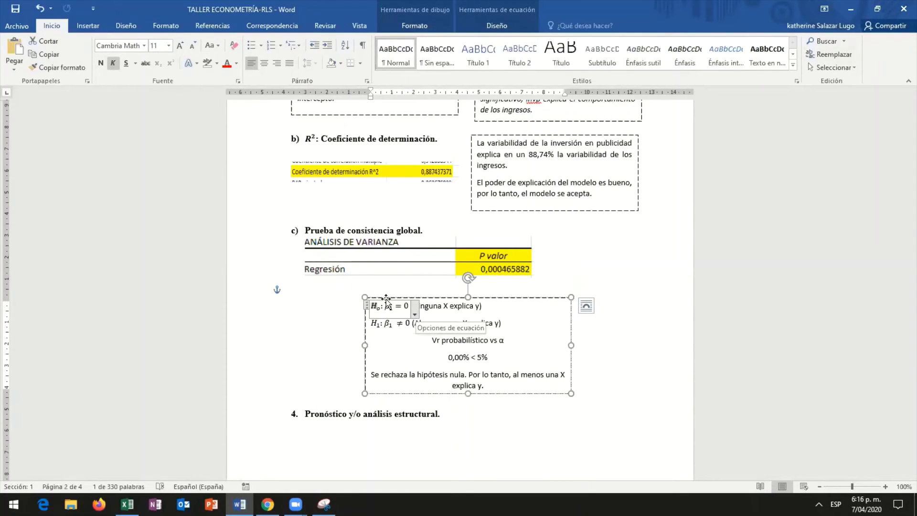
{"action": "left_click", "coordinate": [409, 306]}
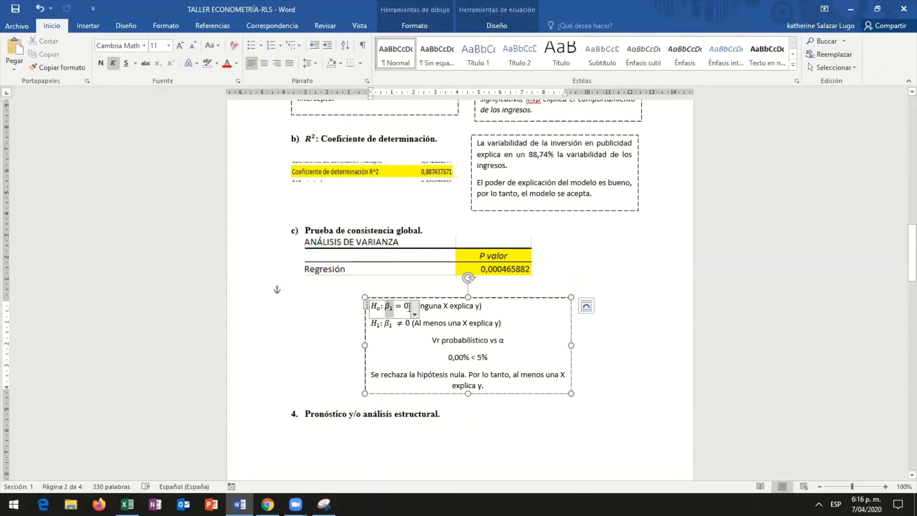
{"action": "left_click", "coordinate": [391, 327]}
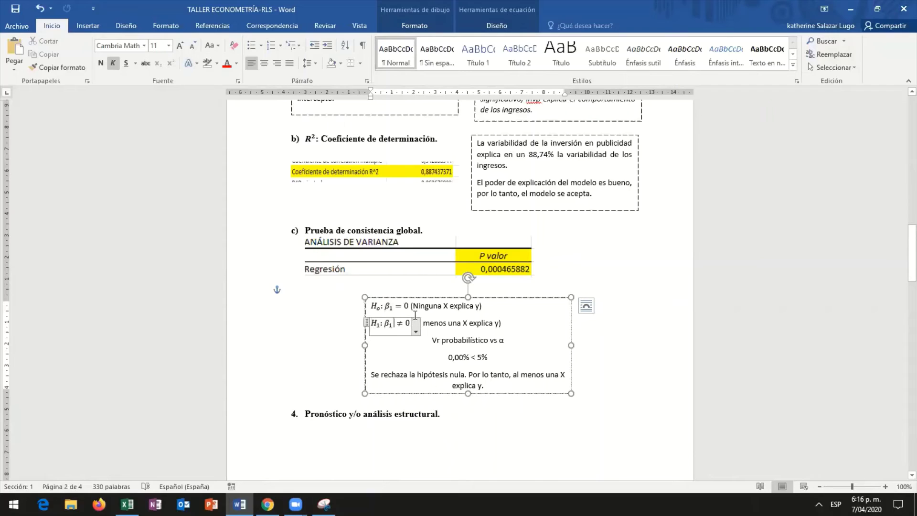
{"action": "left_click", "coordinate": [377, 308]}
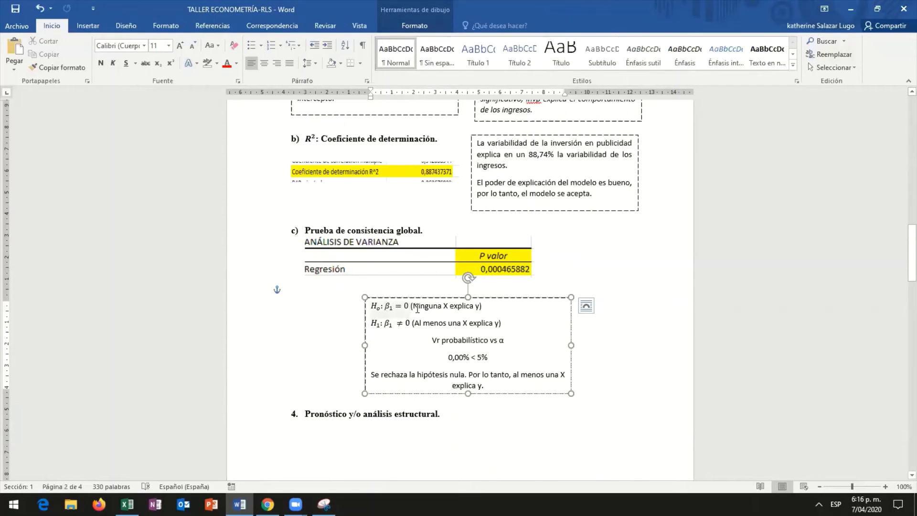
{"action": "left_click_drag", "start_coordinate": [482, 307], "coordinate": [412, 307]}
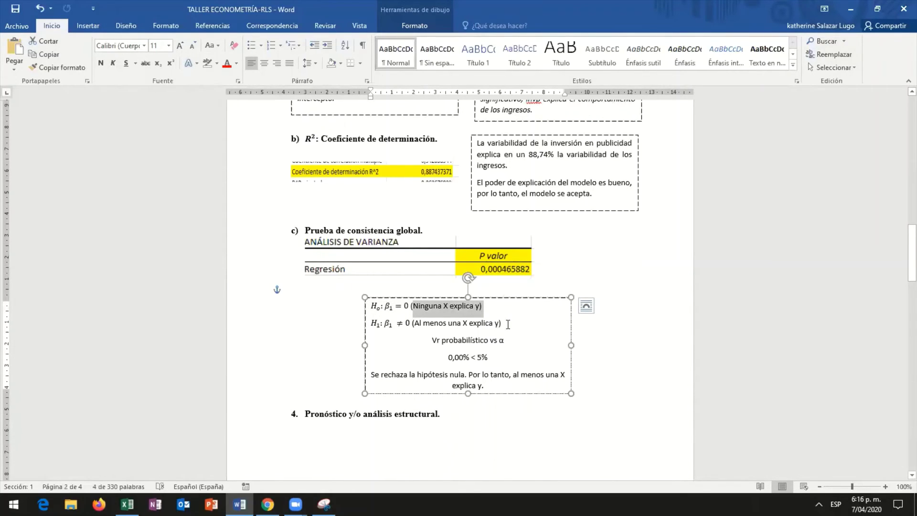
{"action": "left_click_drag", "start_coordinate": [415, 324], "coordinate": [499, 325]}
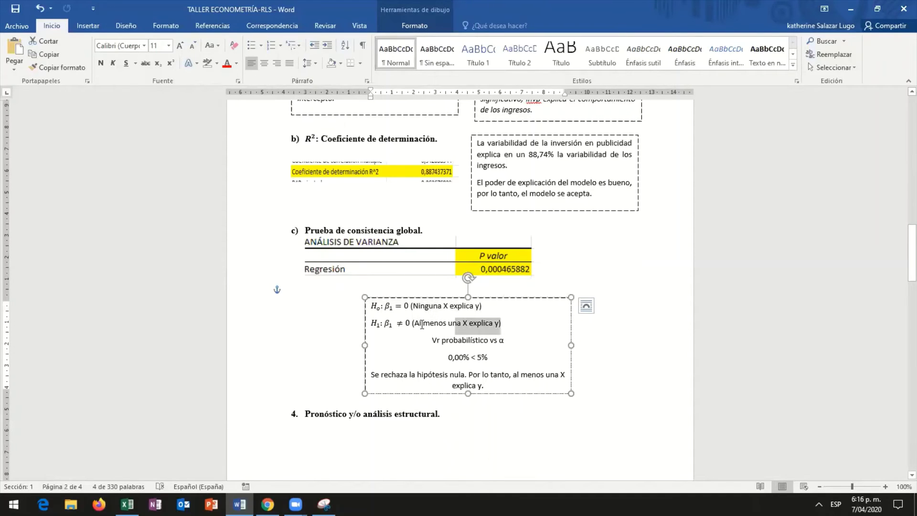
{"action": "left_click", "coordinate": [512, 323]}
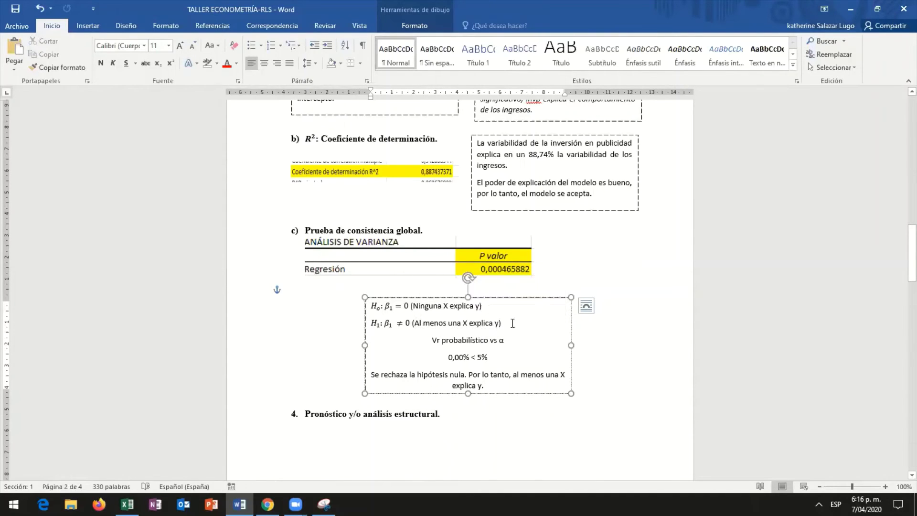
Step: Insert a blank line between the "Prueba de consistencia global" heading and the variance table picture
{"action": "left_click_drag", "start_coordinate": [513, 323], "coordinate": [486, 245]}
{"action": "left_click", "coordinate": [558, 248]}
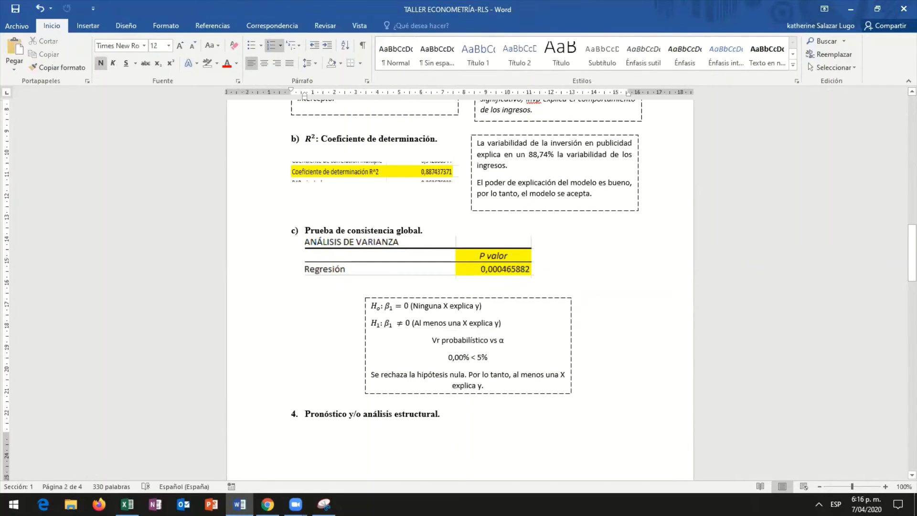
{"action": "key", "text": "Return"}
{"action": "key", "text": "BackSpace"}
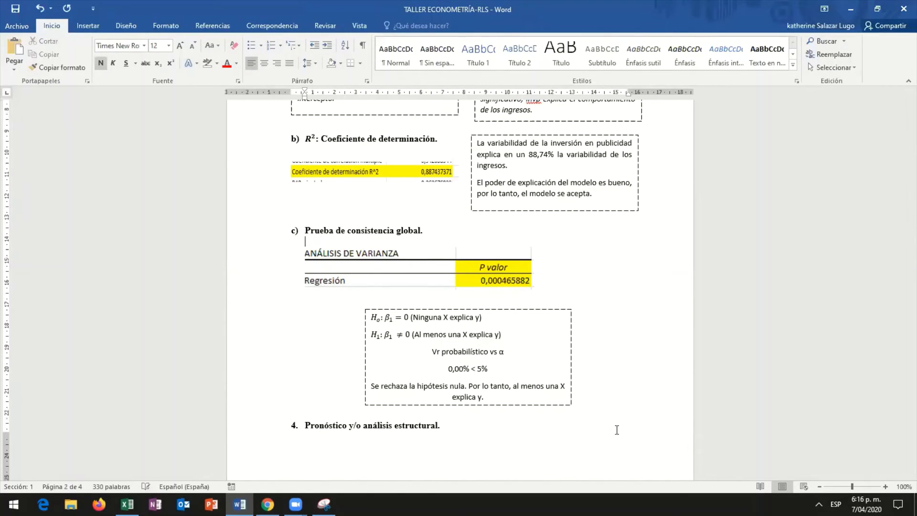
{"action": "left_click", "coordinate": [388, 318]}
{"action": "key", "text": "shift+End"}
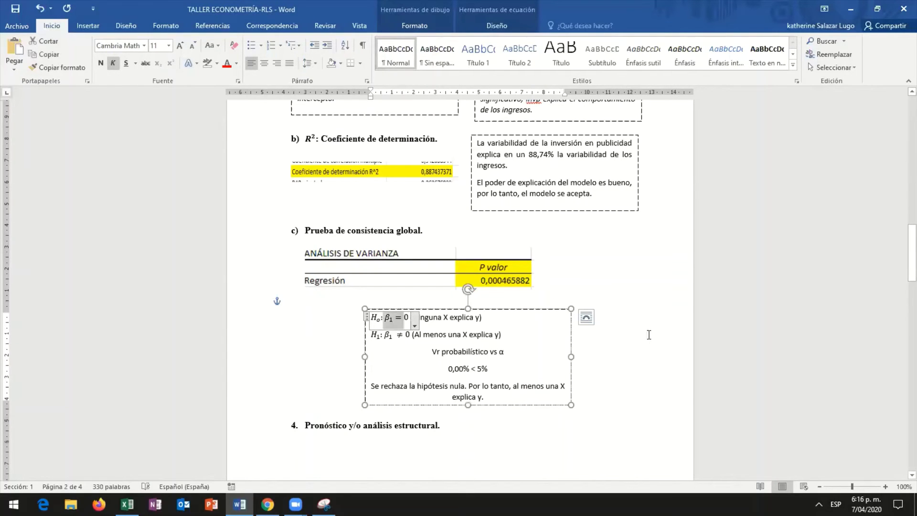
{"action": "left_click", "coordinate": [649, 335]}
Step: Switch to the Excel regression output, unhide columns B through E, and return to the Word report
{"action": "scroll", "coordinate": [514, 254], "scroll_direction": "down", "scroll_amount": 1}
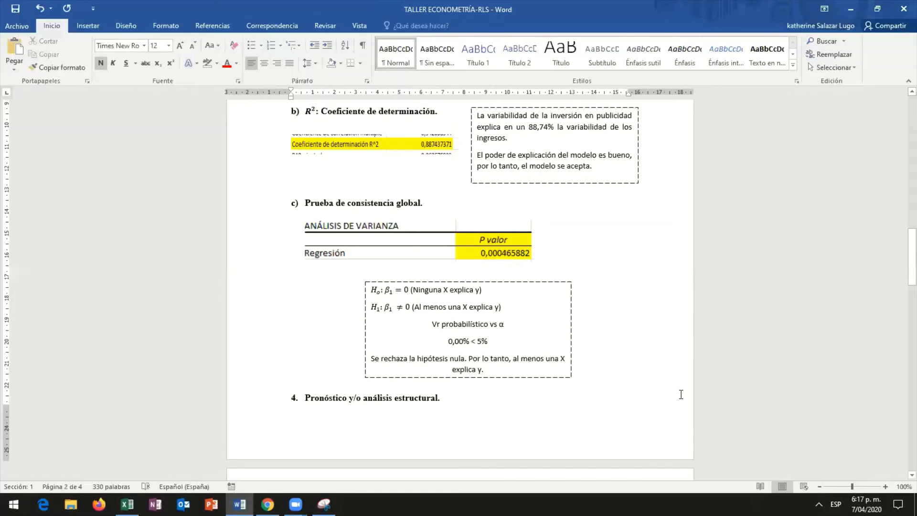
{"action": "scroll", "coordinate": [648, 390], "scroll_direction": "down", "scroll_amount": 6}
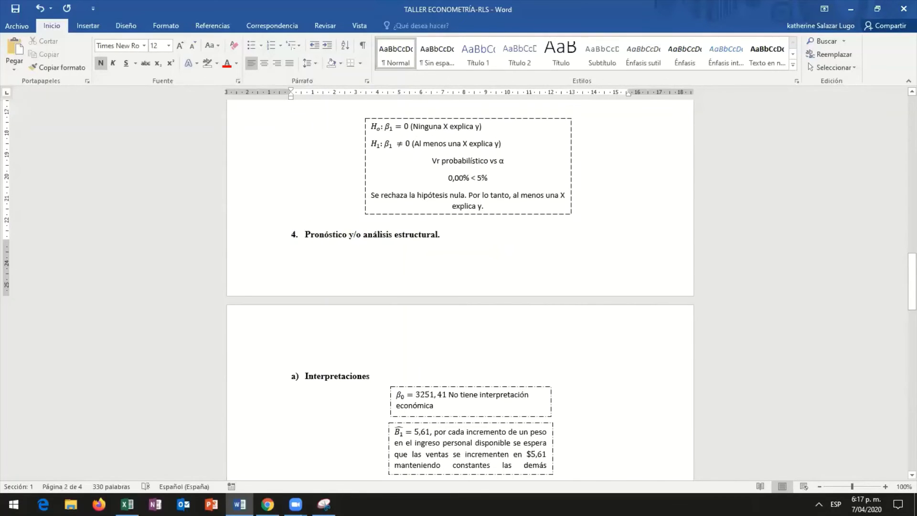
{"action": "scroll", "coordinate": [290, 143], "scroll_direction": "up", "scroll_amount": 3}
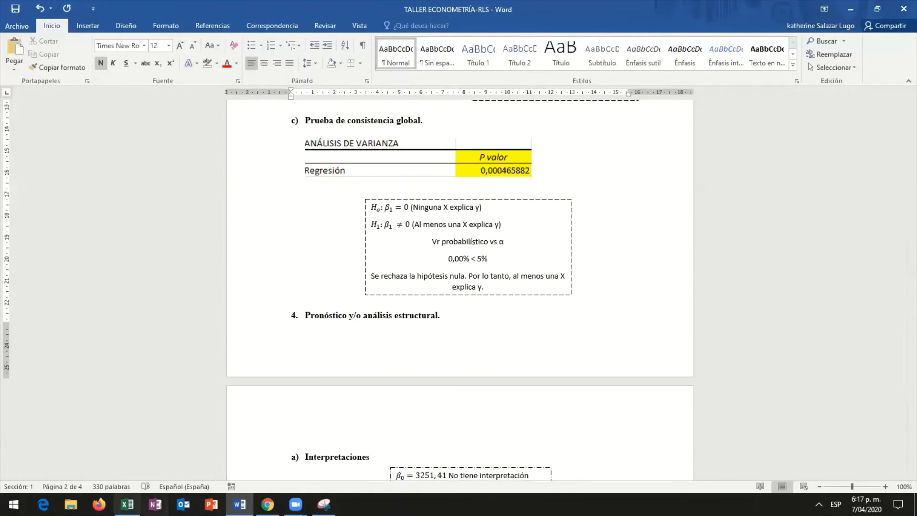
{"action": "key", "text": "alt+Tab"}
{"action": "left_click", "coordinate": [168, 90], "text": "shift"}
{"action": "right_click", "coordinate": [168, 91]}
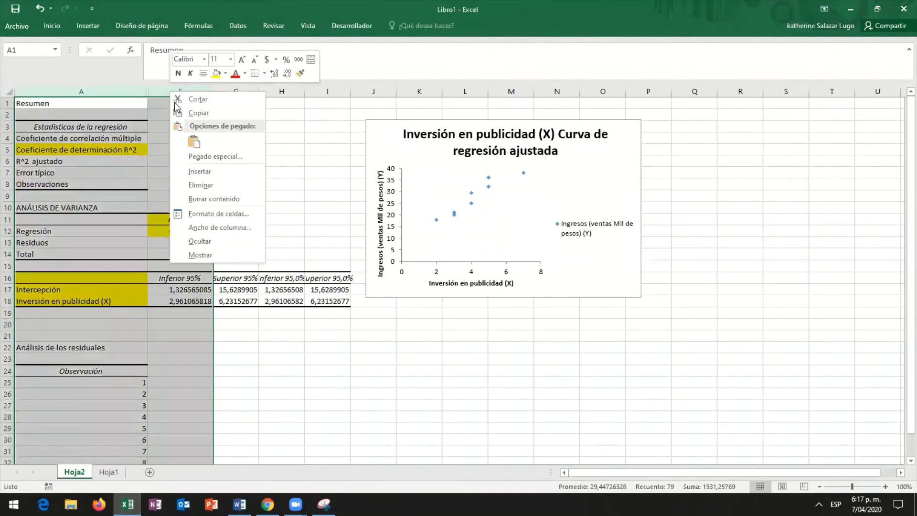
{"action": "left_click", "coordinate": [232, 254]}
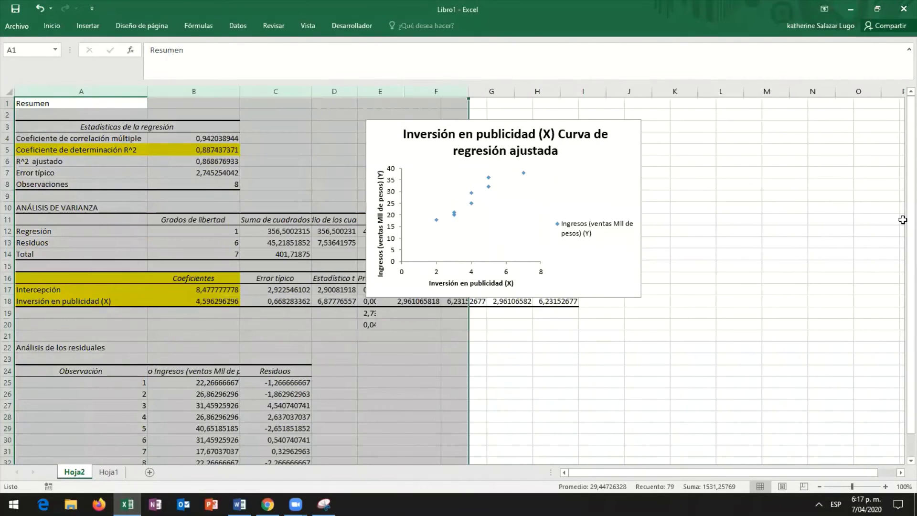
{"action": "left_click", "coordinate": [282, 393]}
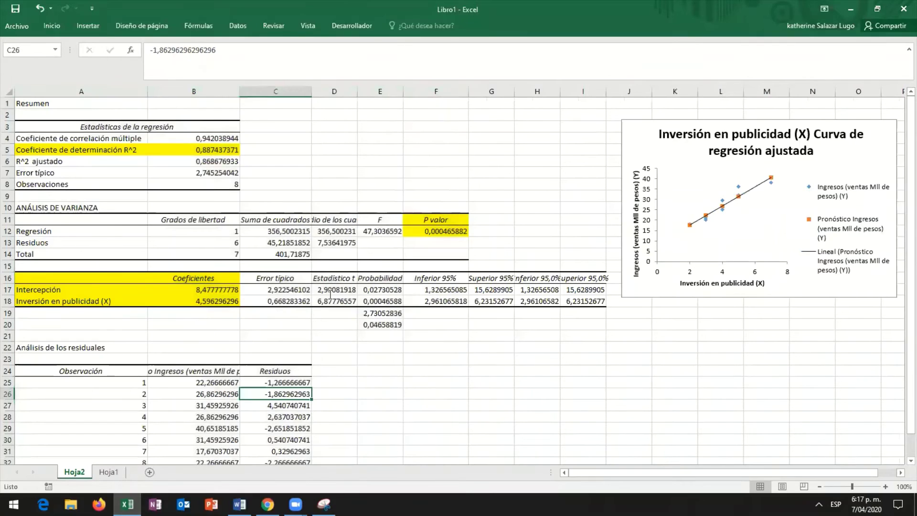
{"action": "key", "text": "alt+Tab"}
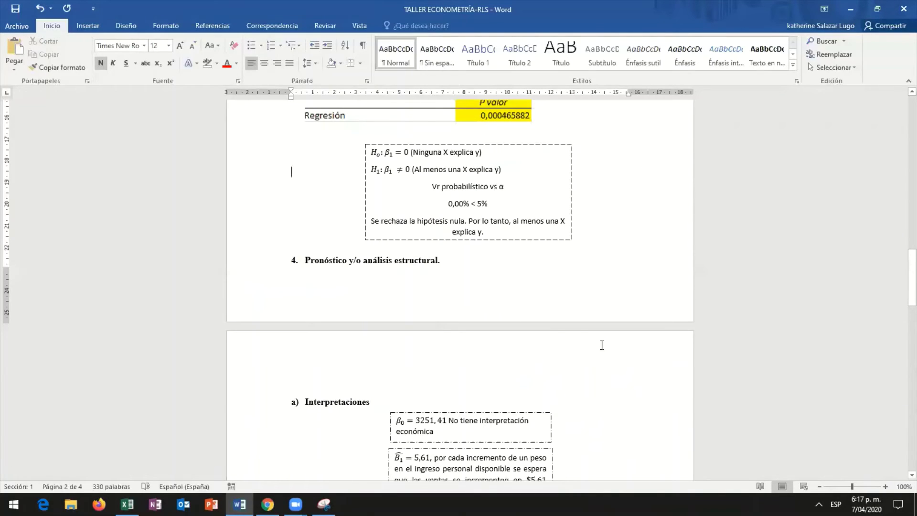
Step: Review the "Pronóstico y/o análisis estructural" section and its Interpretaciones boxes against the global consistency test above
{"action": "scroll", "coordinate": [602, 345], "scroll_direction": "down", "scroll_amount": 1}
{"action": "scroll", "coordinate": [601, 345], "scroll_direction": "down", "scroll_amount": 3}
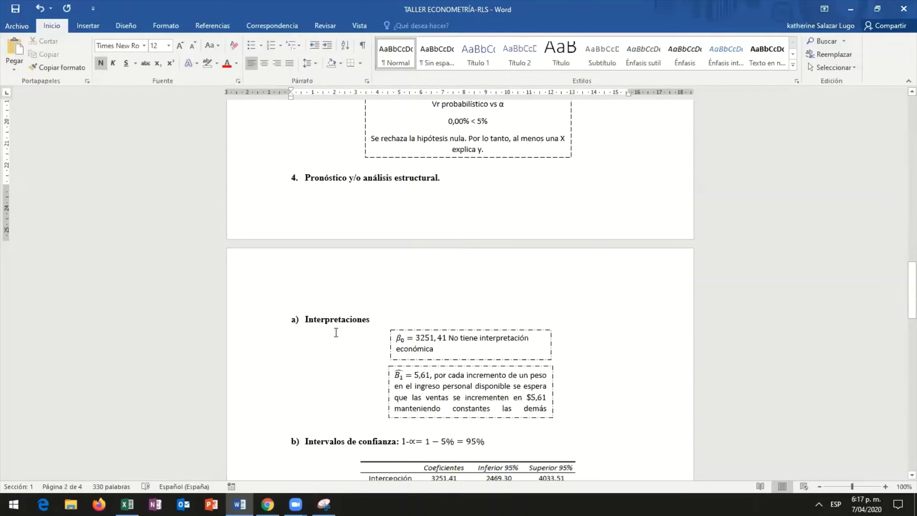
{"action": "scroll", "coordinate": [380, 392], "scroll_direction": "up", "scroll_amount": 12}
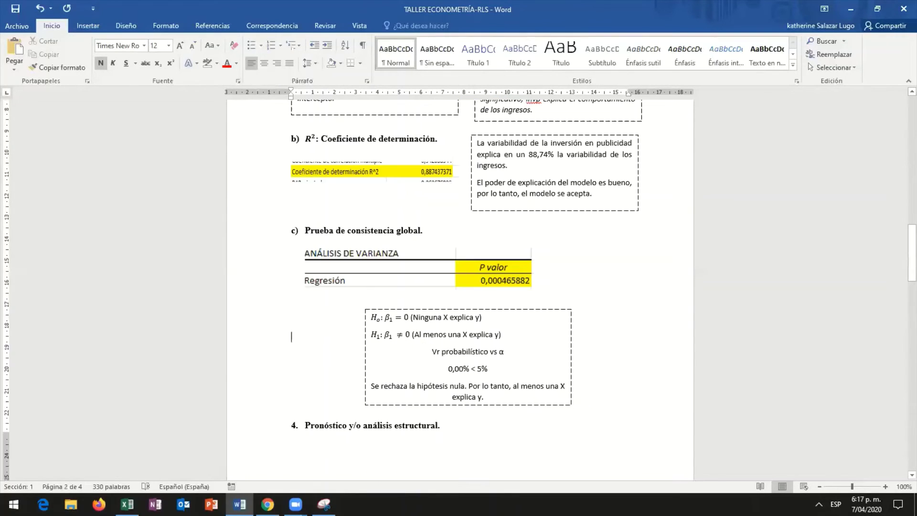
{"action": "scroll", "coordinate": [381, 392], "scroll_direction": "down", "scroll_amount": 9}
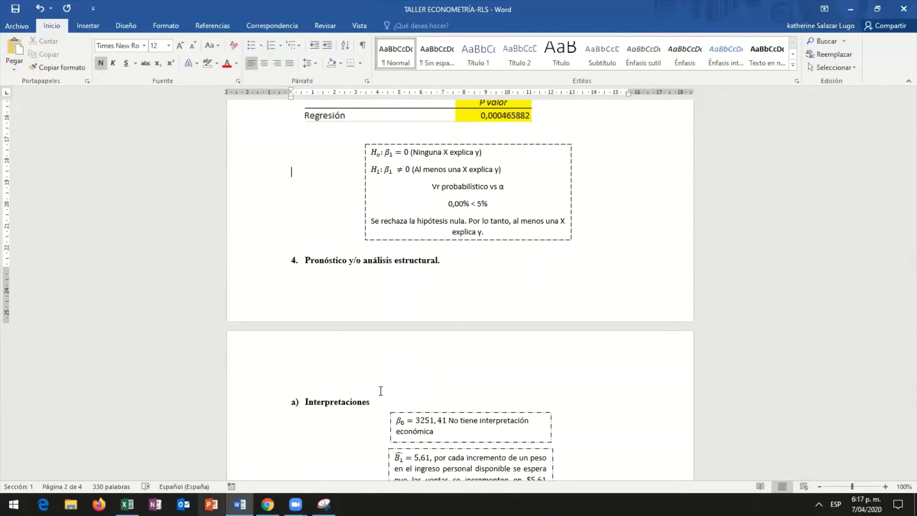
{"action": "scroll", "coordinate": [381, 391], "scroll_direction": "up", "scroll_amount": 11}
{"action": "scroll", "coordinate": [380, 391], "scroll_direction": "down", "scroll_amount": 9}
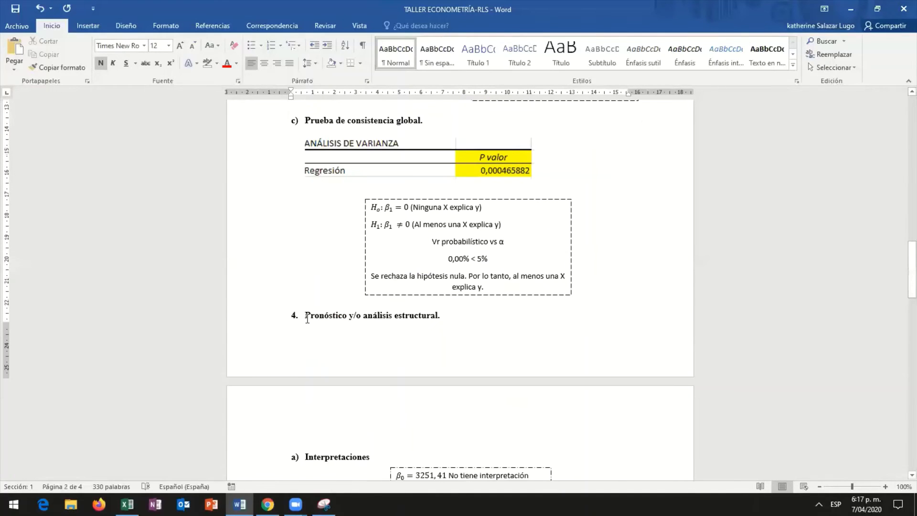
{"action": "key", "text": "shift+Home"}
{"action": "scroll", "coordinate": [385, 347], "scroll_direction": "down", "scroll_amount": 4}
{"action": "left_click", "coordinate": [380, 347]}
{"action": "key", "text": "shift+Home"}
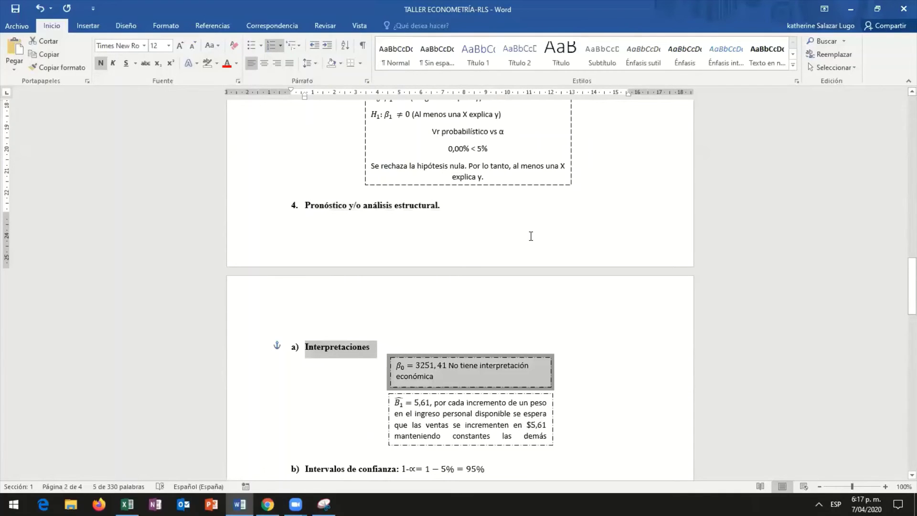
{"action": "key", "text": "End"}
Step: Copy the intercept estimate 8,48 from "Estimación del modelo" and make it the β0 value in the first Interpretaciones box
{"action": "scroll", "coordinate": [525, 238], "scroll_direction": "up", "scroll_amount": 15}
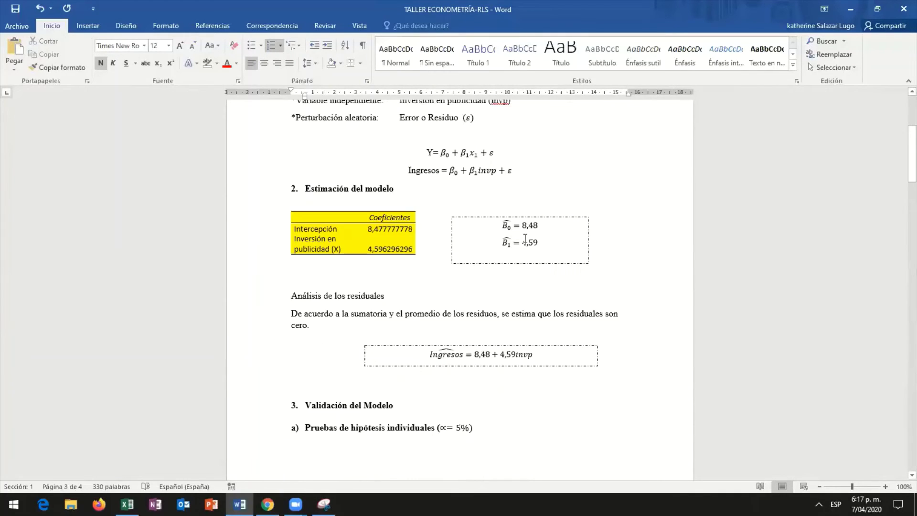
{"action": "right_click", "coordinate": [535, 240]}
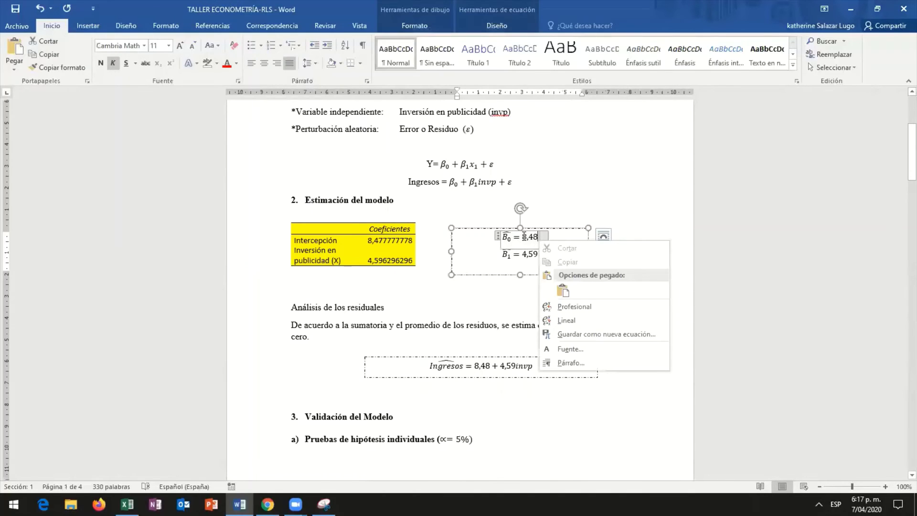
{"action": "left_click", "coordinate": [535, 239]}
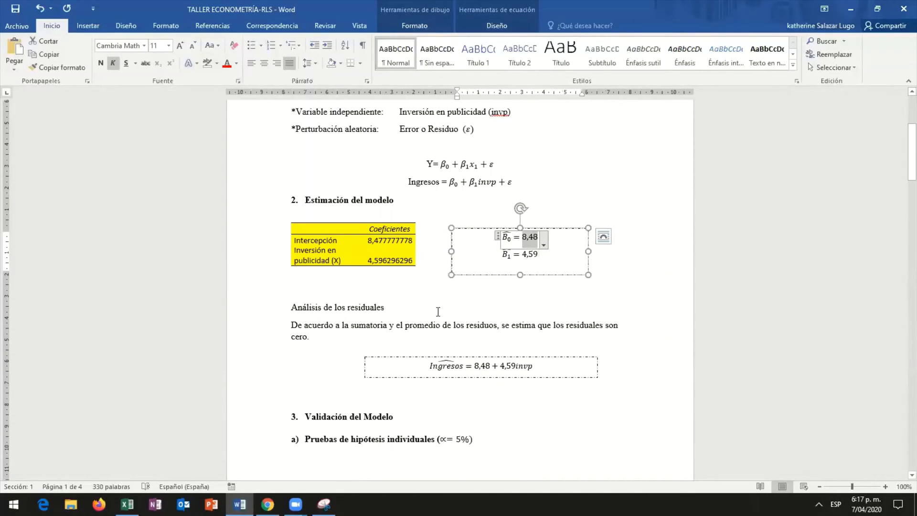
{"action": "scroll", "coordinate": [438, 311], "scroll_direction": "down", "scroll_amount": 12}
{"action": "scroll", "coordinate": [432, 310], "scroll_direction": "down", "scroll_amount": 5}
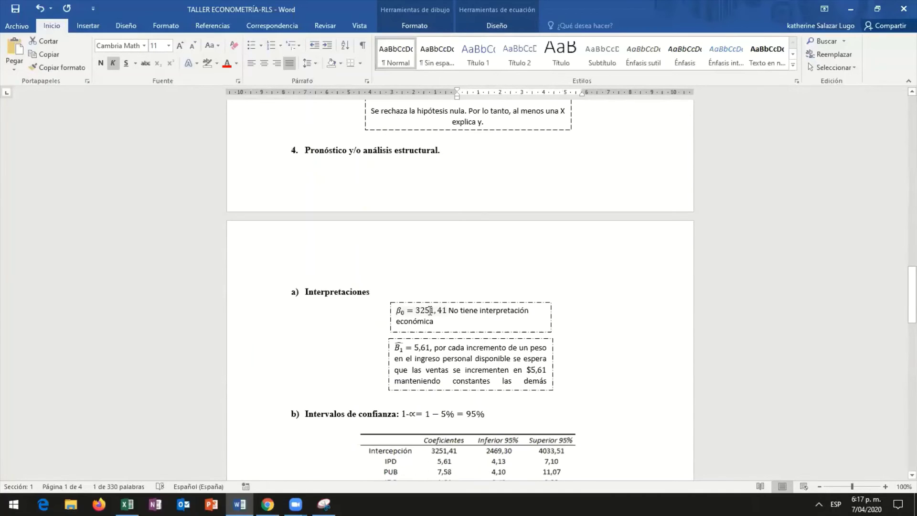
{"action": "left_click", "coordinate": [417, 311]}
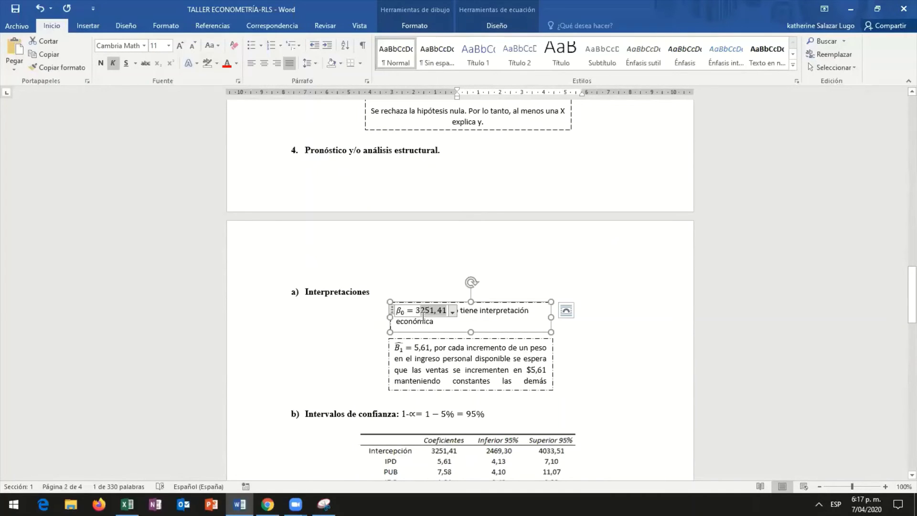
{"action": "double_click", "coordinate": [432, 311]}
{"action": "type", "text": "8,48"}
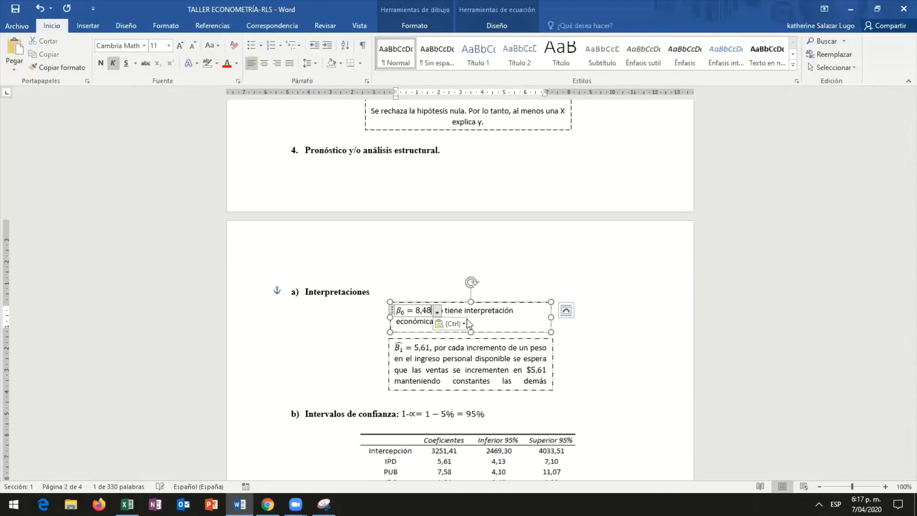
{"action": "left_click", "coordinate": [519, 313]}
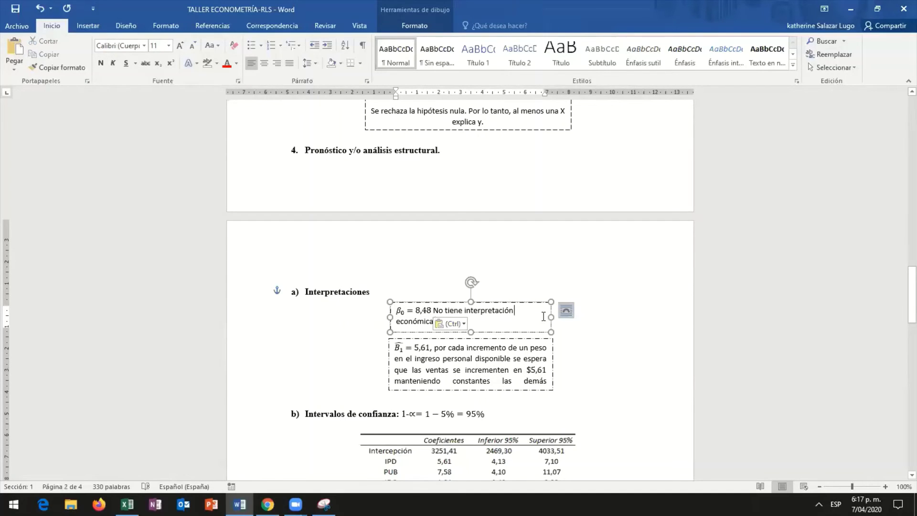
{"action": "left_click", "coordinate": [551, 316]}
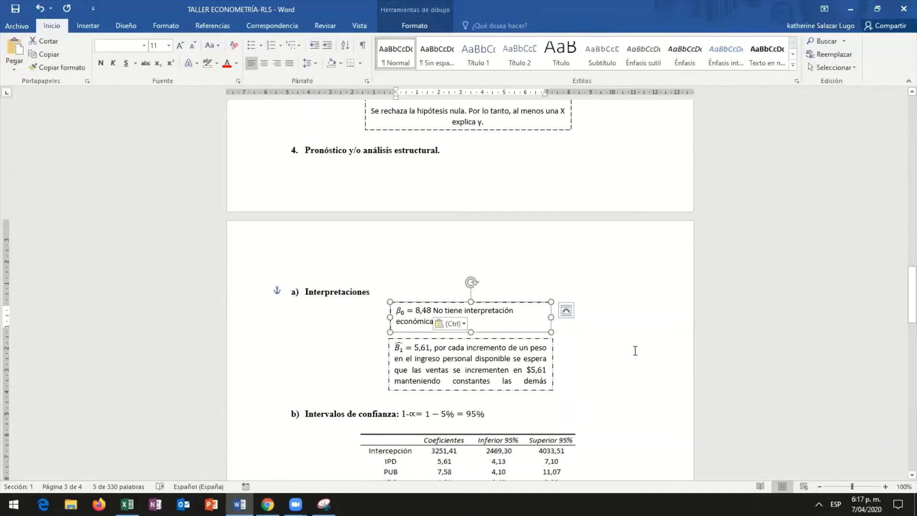
Step: Examine the estimated Ingresos equation under "Análisis de los residuales", focusing on its intercept and the invp term
{"action": "scroll", "coordinate": [636, 351], "scroll_direction": "up", "scroll_amount": 10}
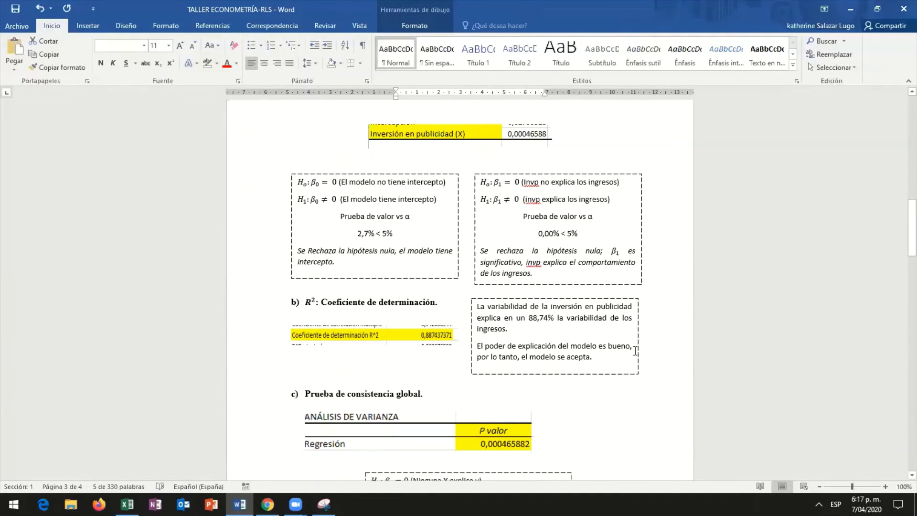
{"action": "scroll", "coordinate": [635, 351], "scroll_direction": "up", "scroll_amount": 10}
{"action": "scroll", "coordinate": [468, 313], "scroll_direction": "down", "scroll_amount": 2}
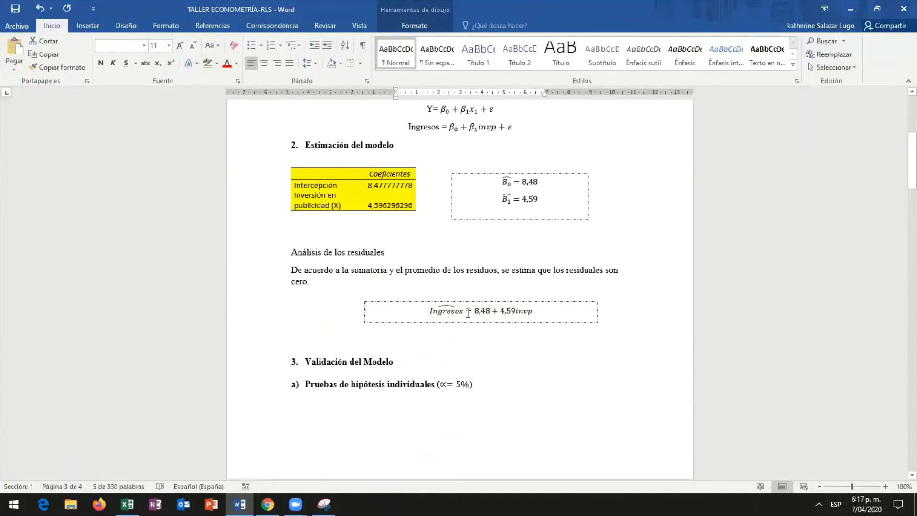
{"action": "left_click_drag", "start_coordinate": [475, 312], "coordinate": [490, 313]}
{"action": "left_click", "coordinate": [499, 336]}
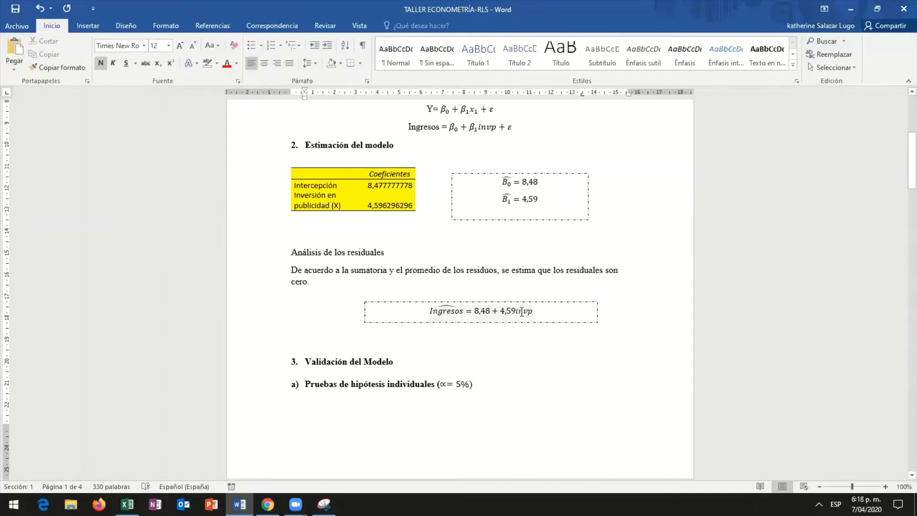
{"action": "left_click_drag", "start_coordinate": [517, 312], "coordinate": [532, 313]}
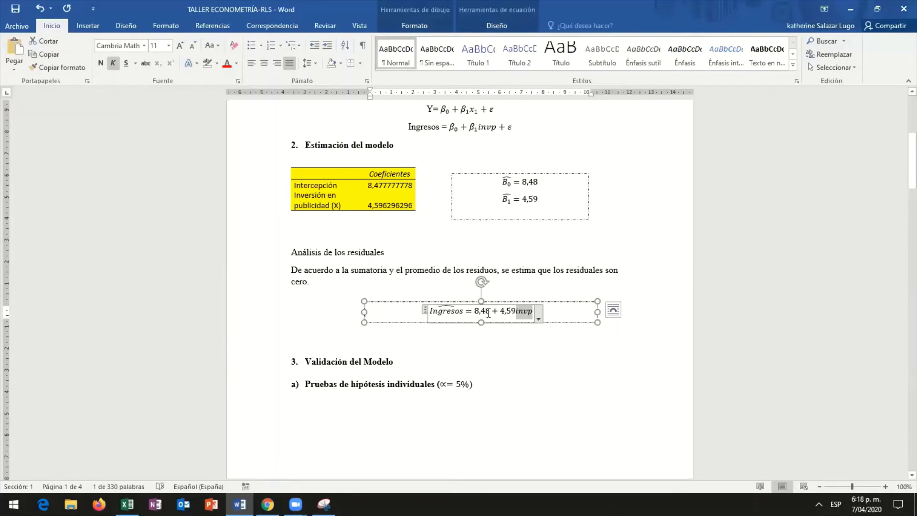
{"action": "left_click", "coordinate": [474, 313]}
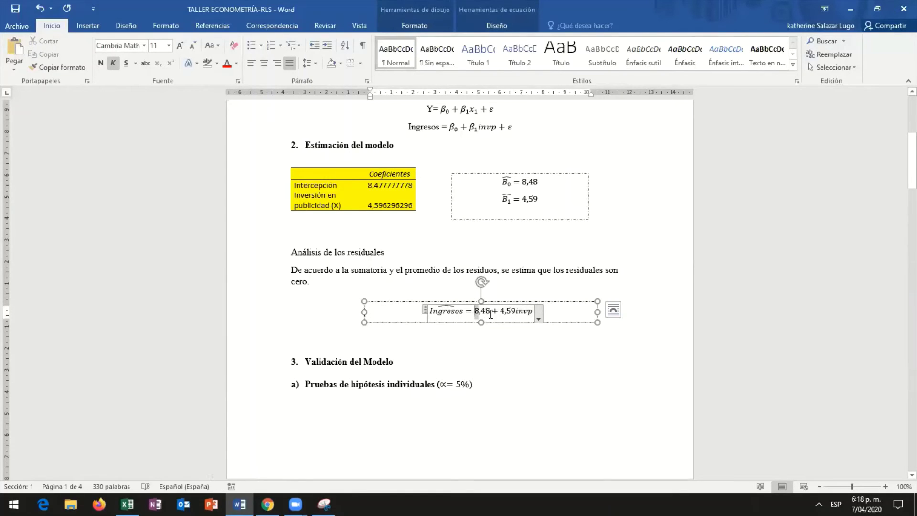
{"action": "left_click_drag", "start_coordinate": [476, 313], "coordinate": [489, 315]}
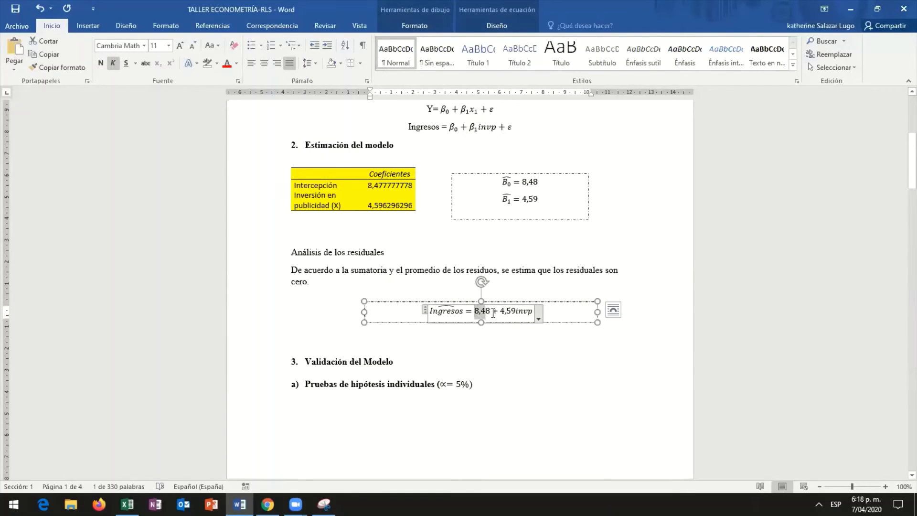
{"action": "left_click", "coordinate": [492, 314]}
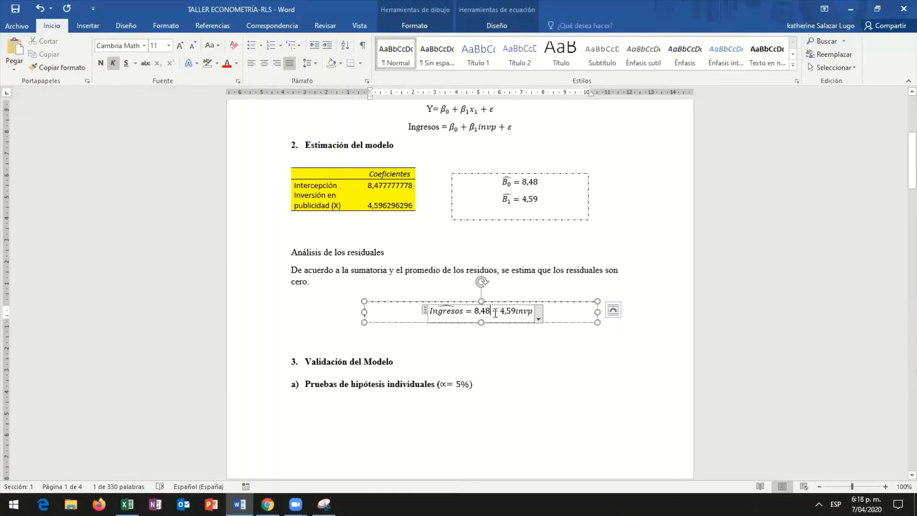
{"action": "left_click_drag", "start_coordinate": [477, 311], "coordinate": [492, 311]}
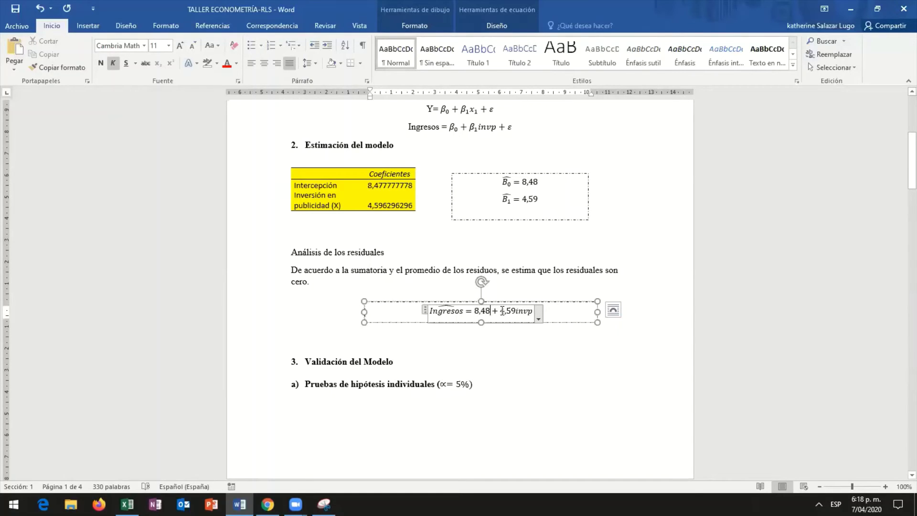
{"action": "left_click", "coordinate": [517, 311]}
{"action": "left_click_drag", "start_coordinate": [476, 311], "coordinate": [491, 312]}
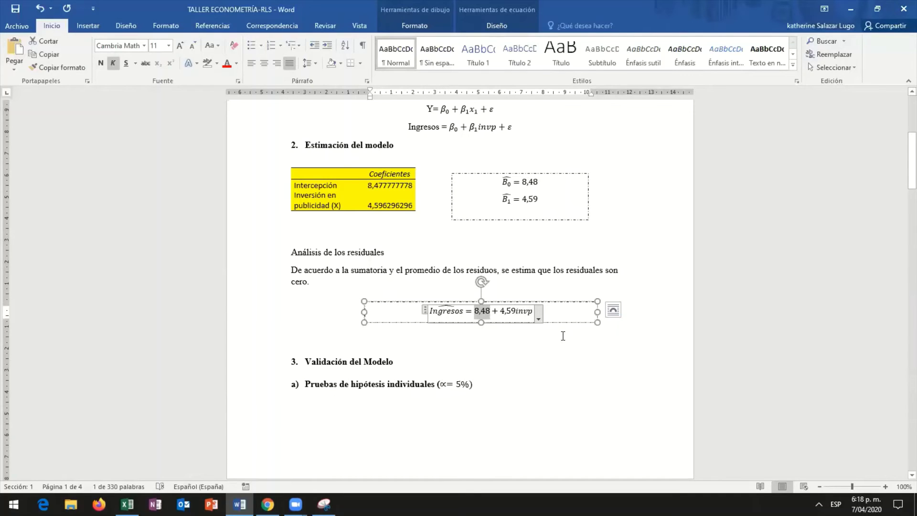
{"action": "scroll", "coordinate": [563, 336], "scroll_direction": "down", "scroll_amount": 2}
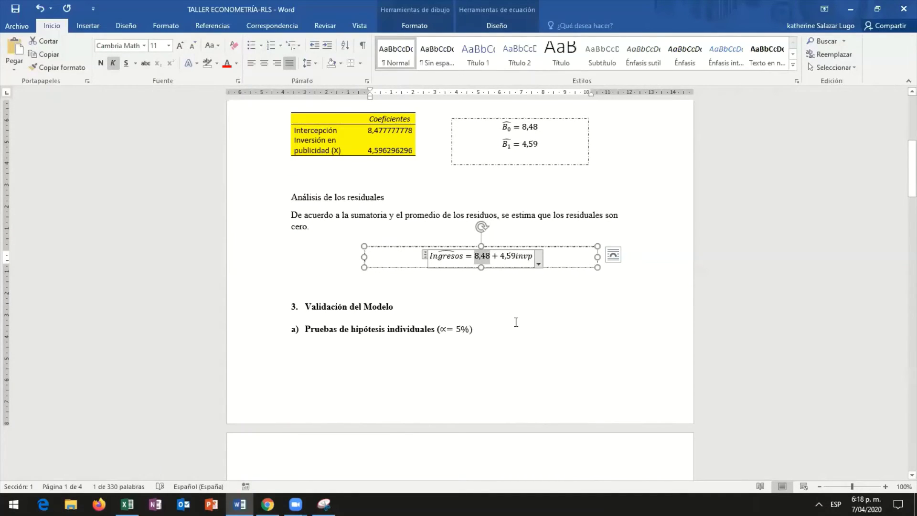
{"action": "left_click", "coordinate": [489, 258]}
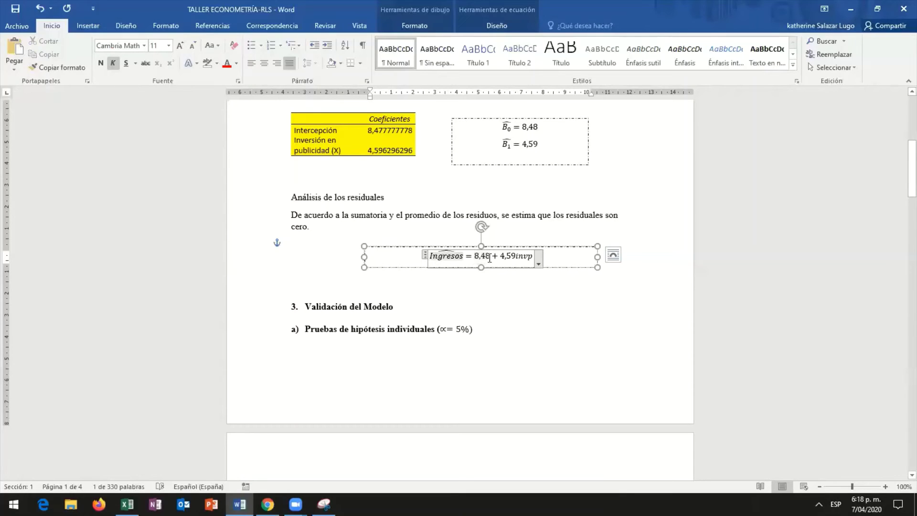
{"action": "left_click", "coordinate": [479, 259]}
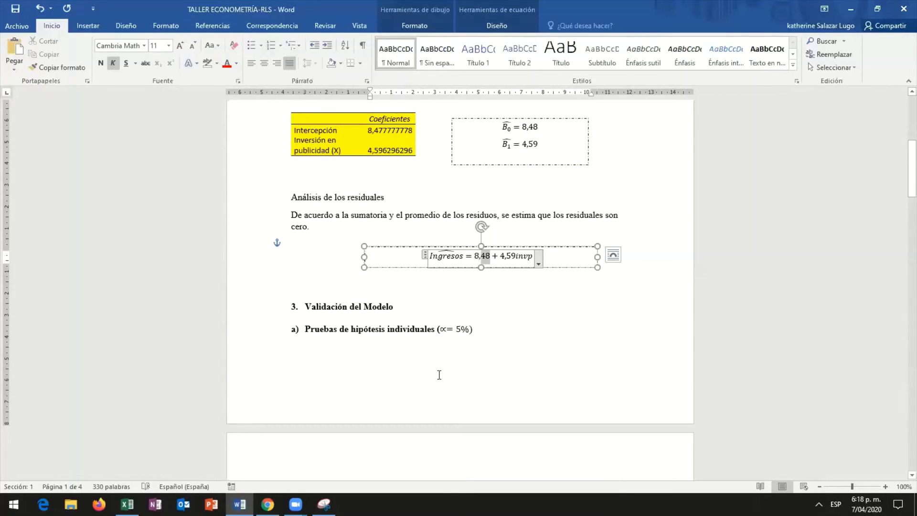
{"action": "key", "text": "shift+Left"}
{"action": "scroll", "coordinate": [439, 375], "scroll_direction": "down", "scroll_amount": 10}
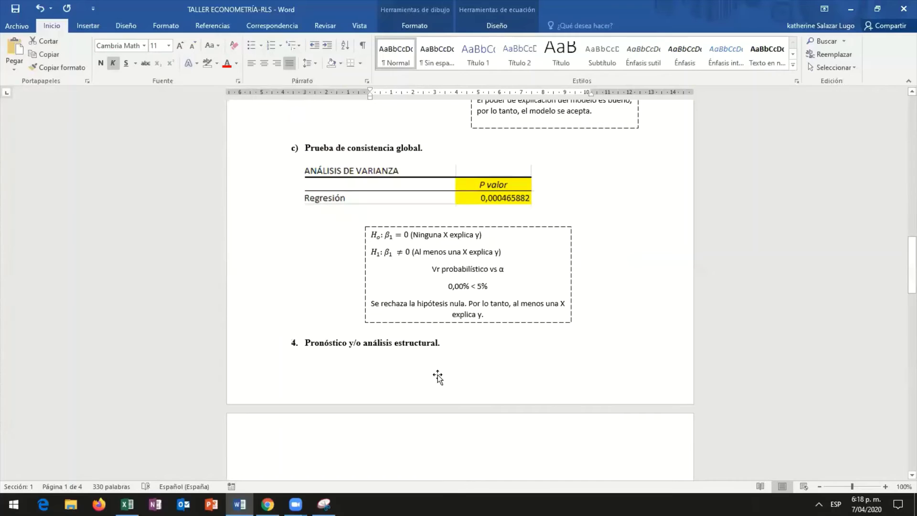
{"action": "key", "text": "ctrl+v"}
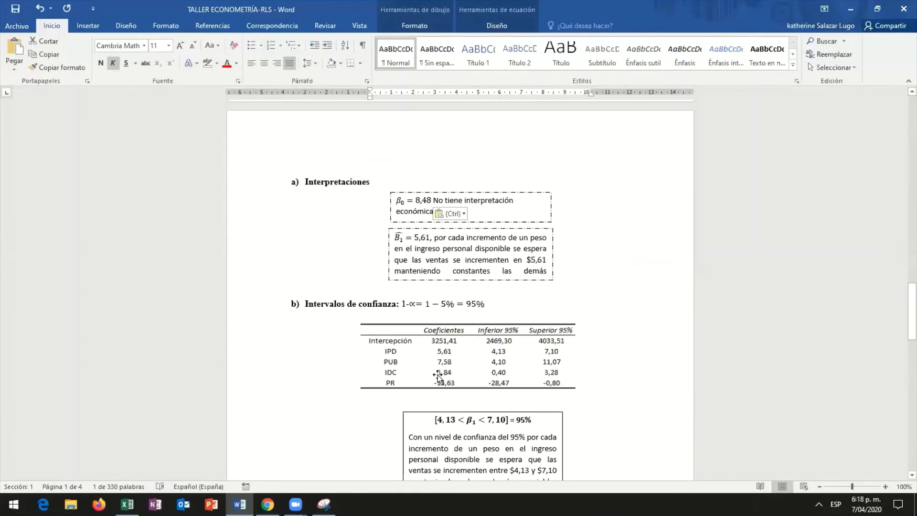
{"action": "left_click", "coordinate": [482, 210]}
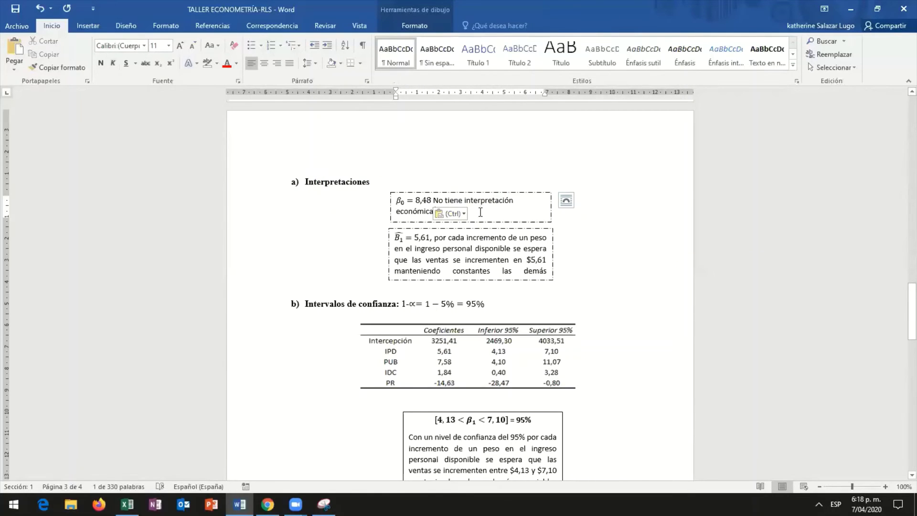
Step: Copy the coefficient 4,59 from the estimated Ingresos equation and make it the β1 value in the second Interpretaciones box
{"action": "scroll", "coordinate": [618, 290], "scroll_direction": "up", "scroll_amount": 5}
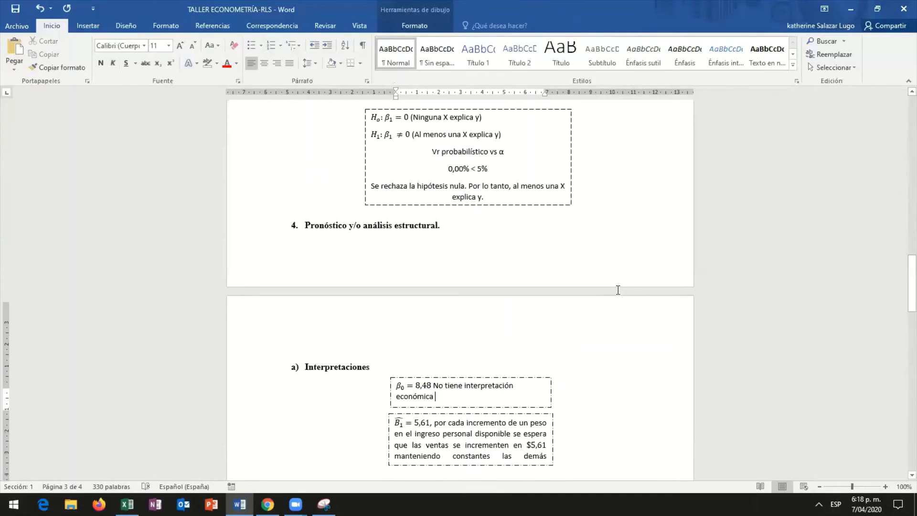
{"action": "scroll", "coordinate": [528, 381], "scroll_direction": "up", "scroll_amount": 10}
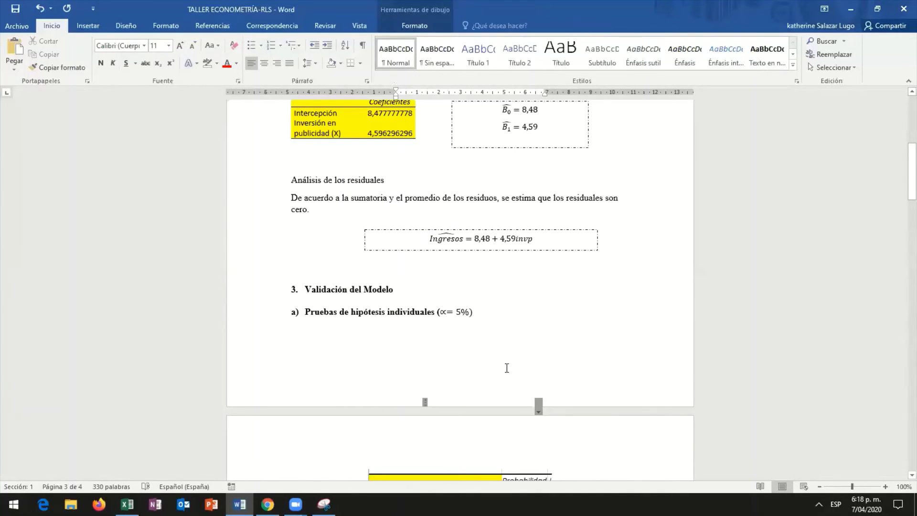
{"action": "scroll", "coordinate": [507, 368], "scroll_direction": "up", "scroll_amount": 4}
{"action": "left_click", "coordinate": [514, 366]}
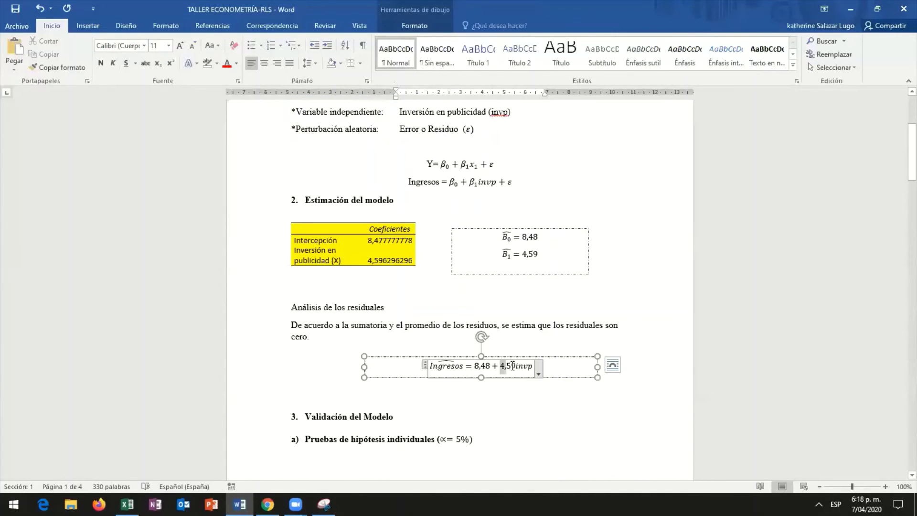
{"action": "left_click_drag", "start_coordinate": [513, 366], "coordinate": [516, 367]}
{"action": "right_click", "coordinate": [516, 367]}
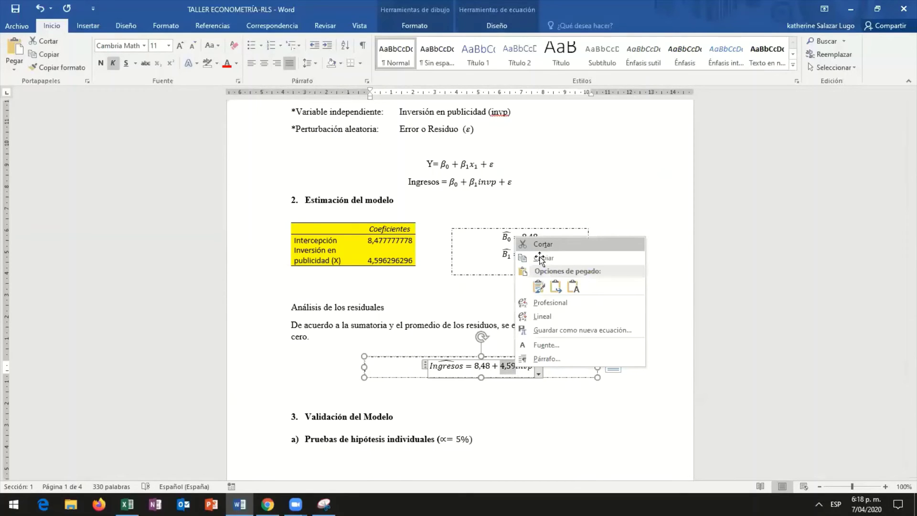
{"action": "left_click", "coordinate": [540, 258]}
{"action": "scroll", "coordinate": [431, 215], "scroll_direction": "down", "scroll_amount": 15}
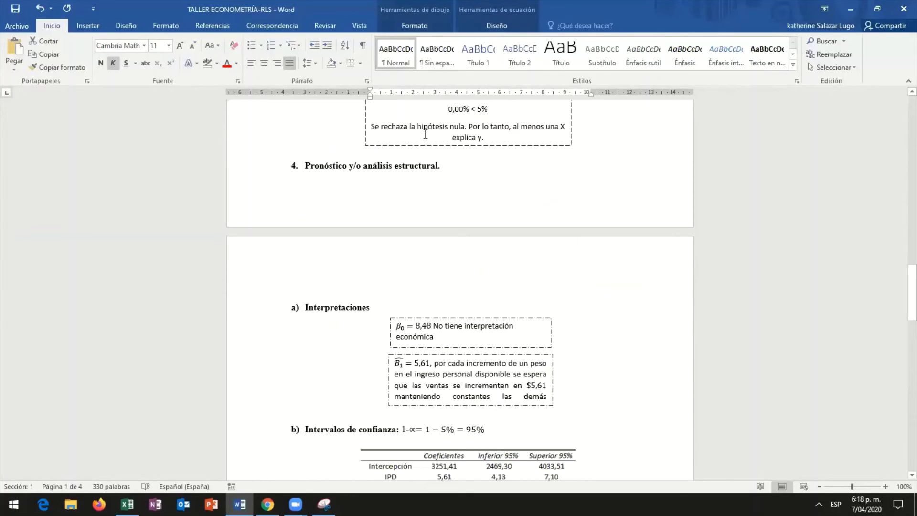
{"action": "scroll", "coordinate": [431, 215], "scroll_direction": "down", "scroll_amount": 5}
{"action": "left_click", "coordinate": [443, 212]}
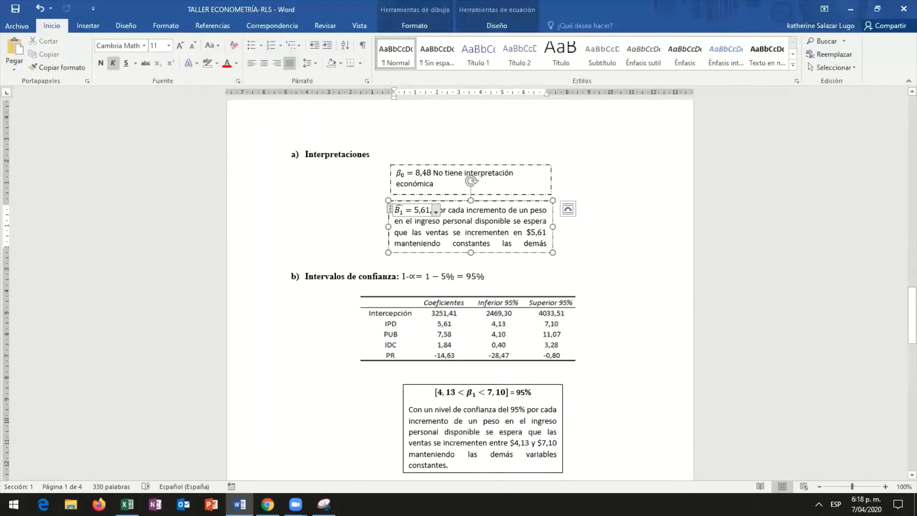
{"action": "key", "text": "ctrl+z"}
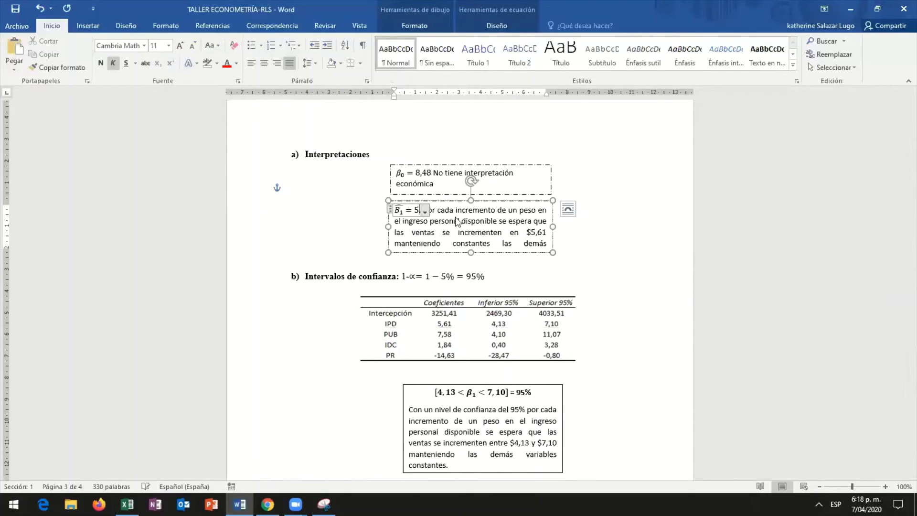
{"action": "key", "text": "ctrl+z"}
{"action": "key", "text": "ctrl+v"}
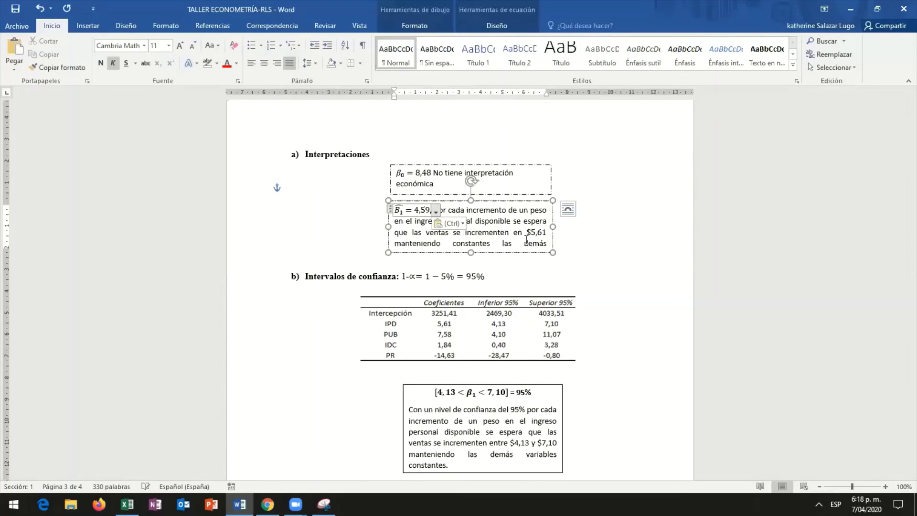
Step: In the β1 interpretation, replace "el ingreso personal disponible" with "inversión en publicidad"
{"action": "left_click", "coordinate": [510, 221]}
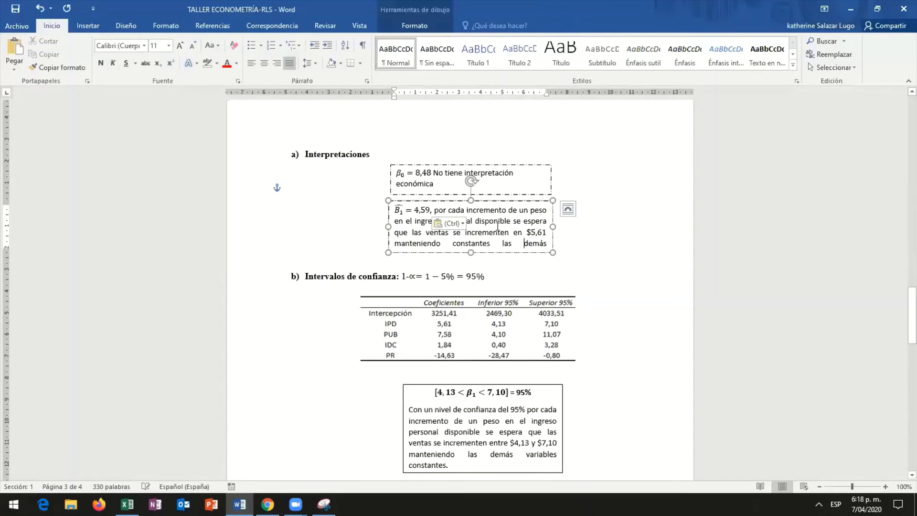
{"action": "left_click", "coordinate": [415, 222]}
{"action": "left_click", "coordinate": [464, 223]}
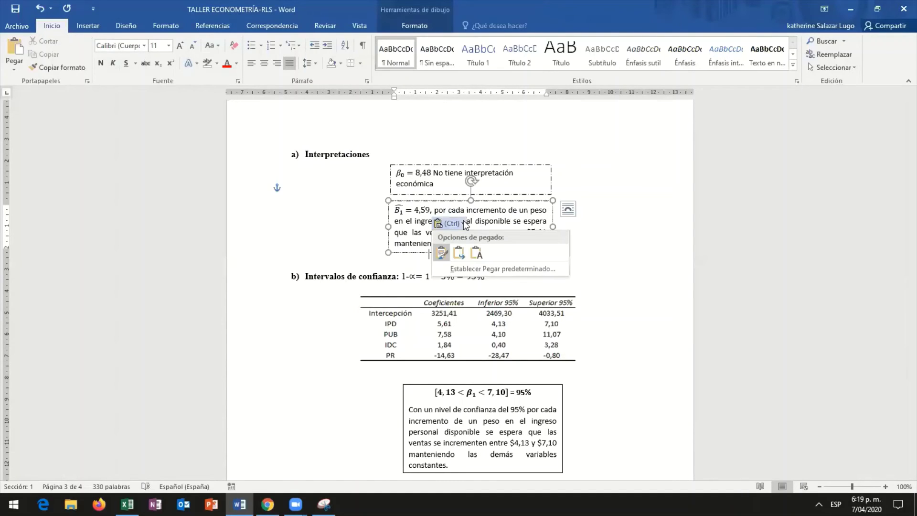
{"action": "left_click", "coordinate": [479, 216]}
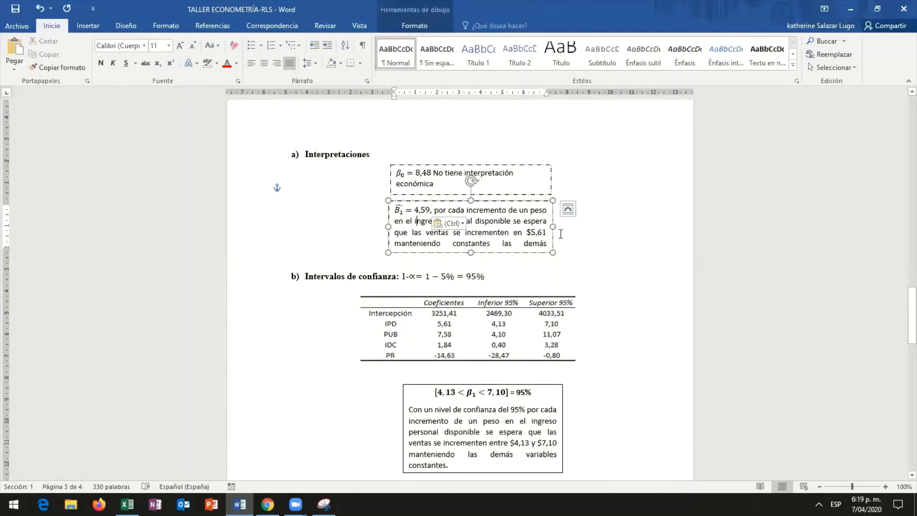
{"action": "key", "text": "ctrl+Right"}
{"action": "key", "text": "ctrl+Right"}
{"action": "key", "text": "ctrl+Right"}
{"action": "key", "text": "BackSpace"}
{"action": "key", "text": "BackSpace"}
{"action": "key", "text": "BackSpace"}
{"action": "key", "text": "BackSpace"}
{"action": "key", "text": "BackSpace"}
{"action": "key", "text": "BackSpace"}
{"action": "key", "text": "BackSpace"}
{"action": "key", "text": "BackSpace"}
{"action": "key", "text": "BackSpace"}
{"action": "key", "text": "BackSpace"}
{"action": "key", "text": "BackSpace"}
{"action": "key", "text": "BackSpace"}
{"action": "key", "text": "BackSpace"}
{"action": "key", "text": "BackSpace"}
{"action": "key", "text": "BackSpace"}
{"action": "key", "text": "BackSpace"}
{"action": "key", "text": "BackSpace"}
{"action": "key", "text": "BackSpace"}
{"action": "key", "text": "BackSpace"}
{"action": "key", "text": "BackSpace"}
{"action": "key", "text": "BackSpace"}
{"action": "key", "text": "BackSpace"}
{"action": "key", "text": "BackSpace"}
{"action": "key", "text": "BackSpace"}
{"action": "key", "text": "BackSpace"}
{"action": "key", "text": "BackSpace"}
{"action": "key", "text": "BackSpace"}
{"action": "key", "text": "BackSpace"}
{"action": "key", "text": "BackSpace"}
{"action": "key", "text": "BackSpace"}
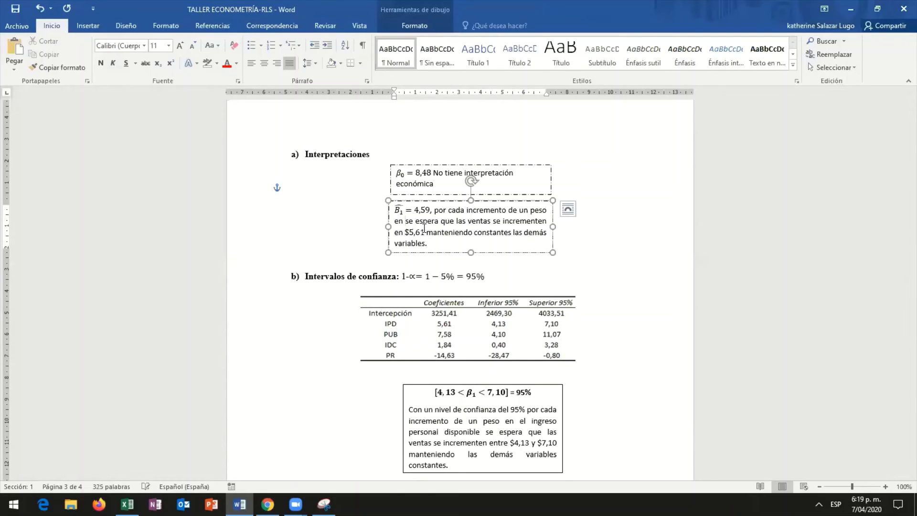
{"action": "type", "text": "inversi"}
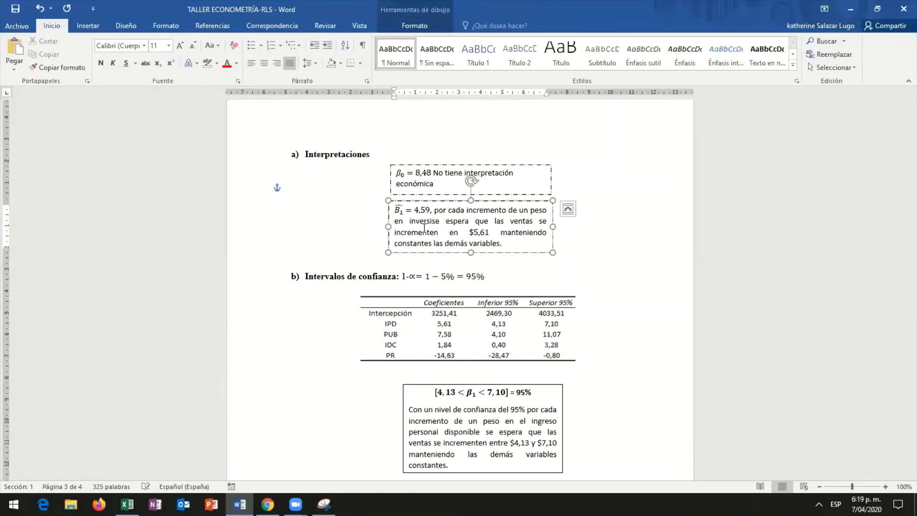
{"action": "type", "text": "ón en publicidad"}
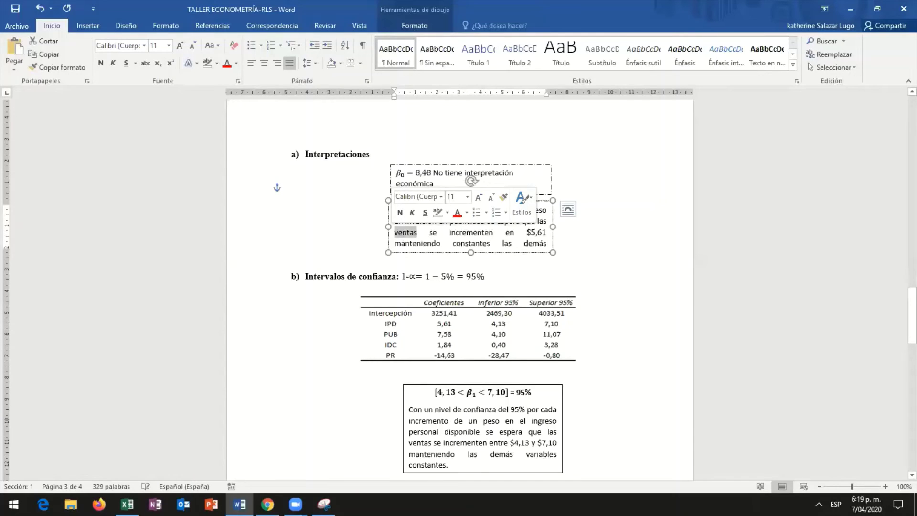
Step: Replace "las ventas" with "los ingresos" in the β1 interpretation
{"action": "key", "text": "Delete"}
{"action": "type", "text": "los "}
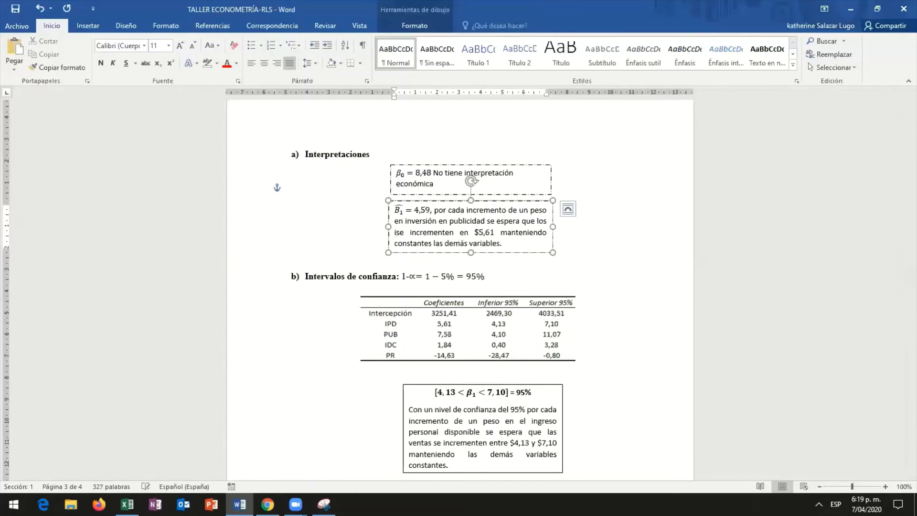
{"action": "type", "text": "ingresos"}
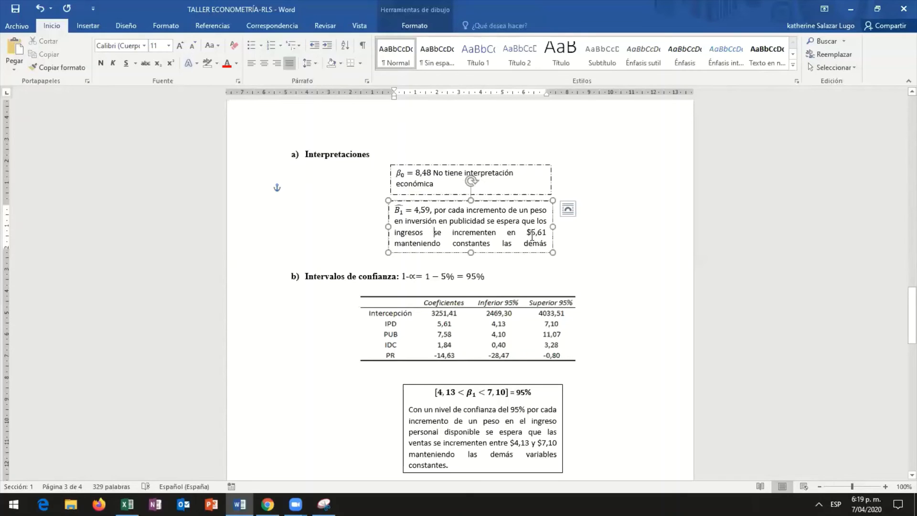
Step: Set the expected increase amount in the β1 interpretation to $8,48
{"action": "left_click", "coordinate": [549, 234]}
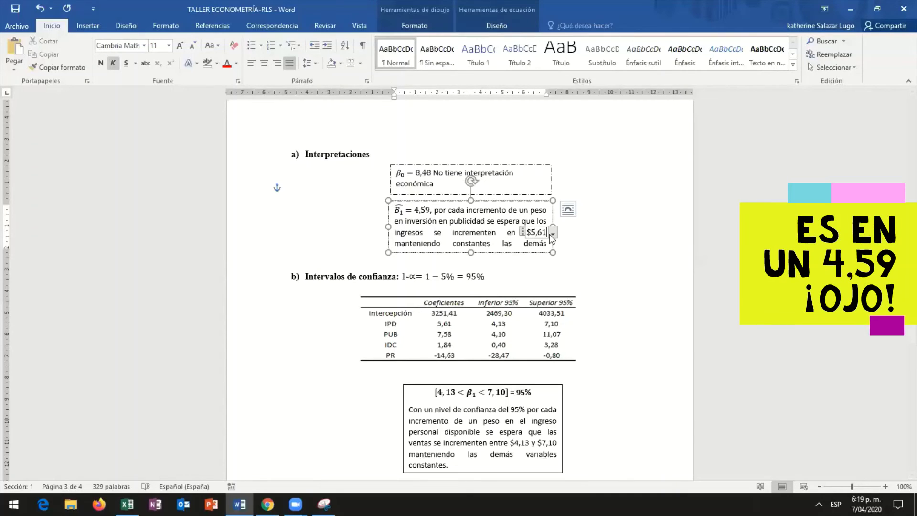
{"action": "key", "text": "BackSpace"}
{"action": "key", "text": "BackSpace"}
{"action": "key", "text": "BackSpace"}
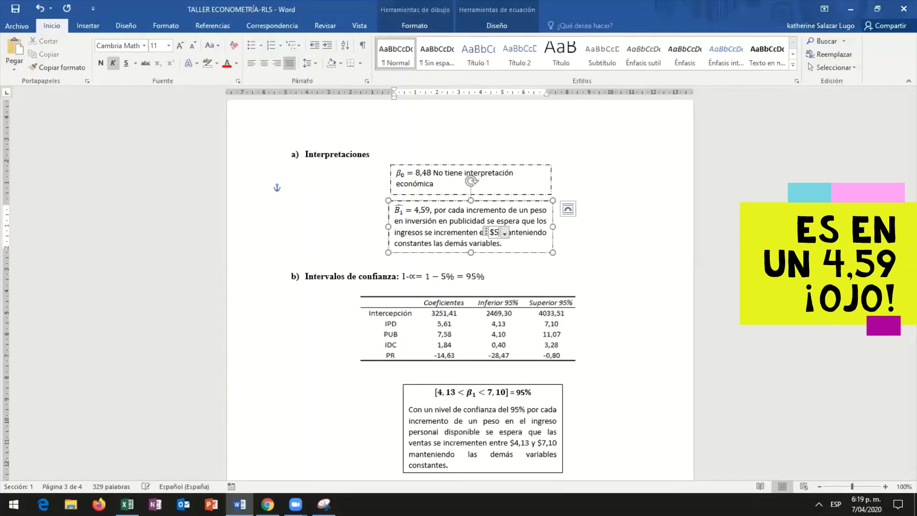
{"action": "key", "text": "BackSpace"}
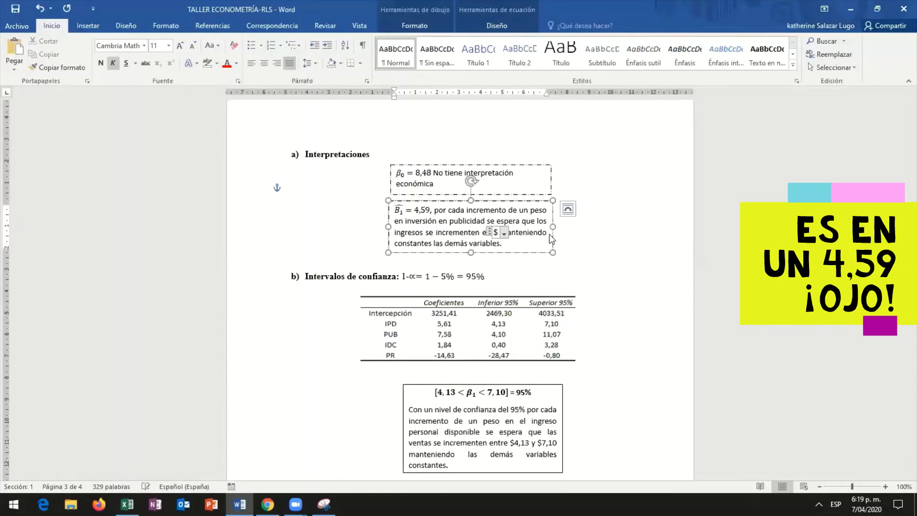
{"action": "type", "text": "8,48"}
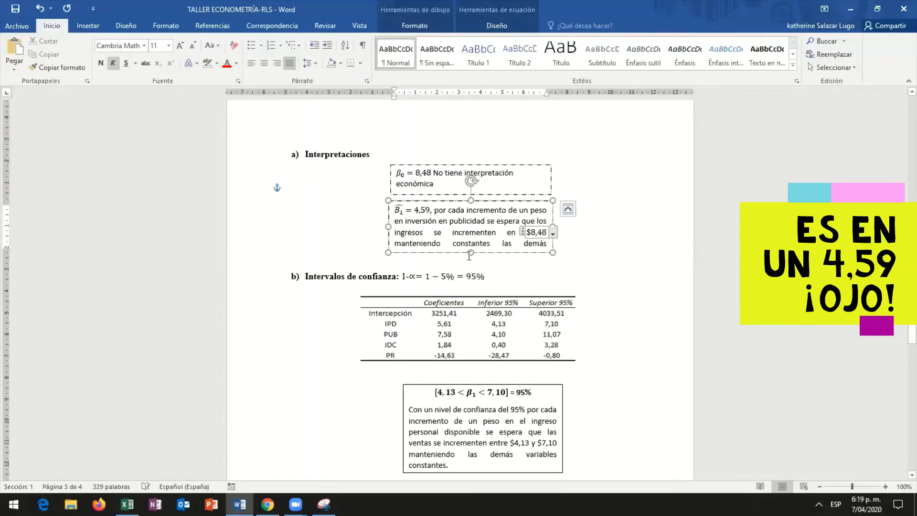
Step: Extend the β1 interpretation box downward by one text line so its whole paragraph fits
{"action": "left_click_drag", "start_coordinate": [471, 254], "coordinate": [471, 265]}
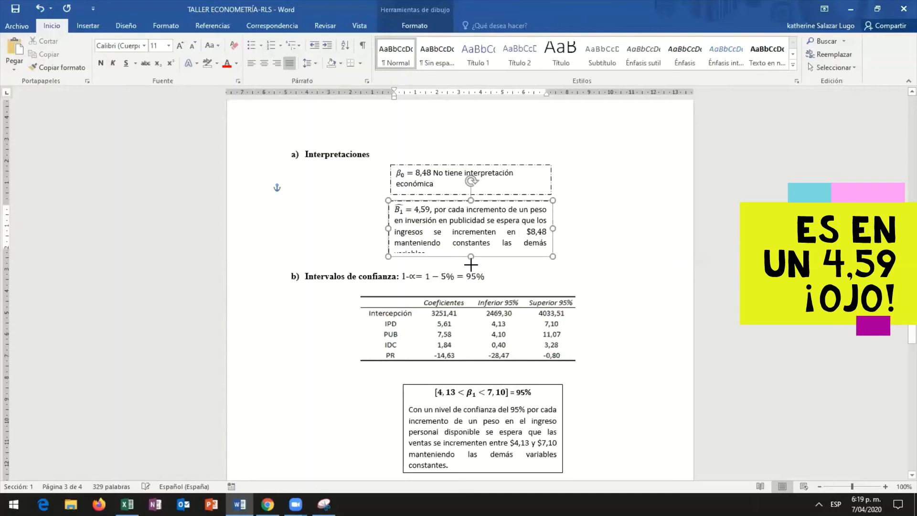
{"action": "left_click", "coordinate": [581, 258]}
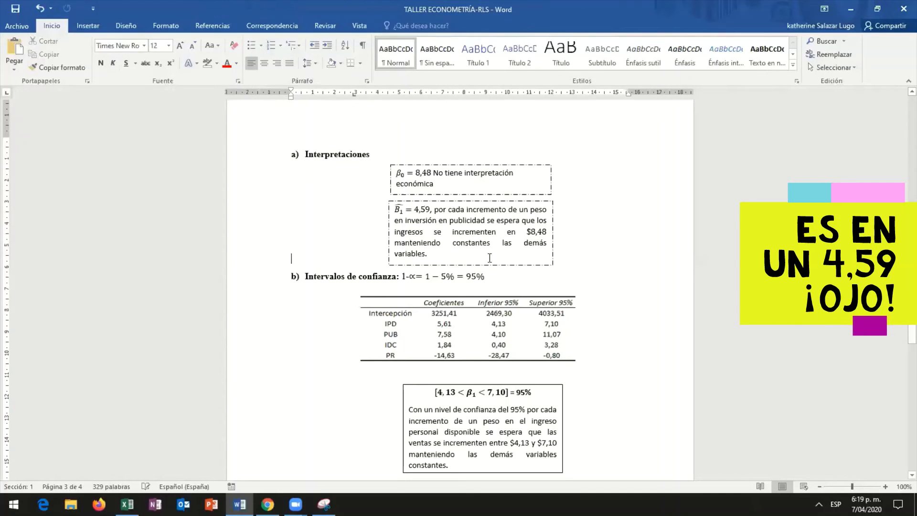
{"action": "left_click", "coordinate": [468, 265]}
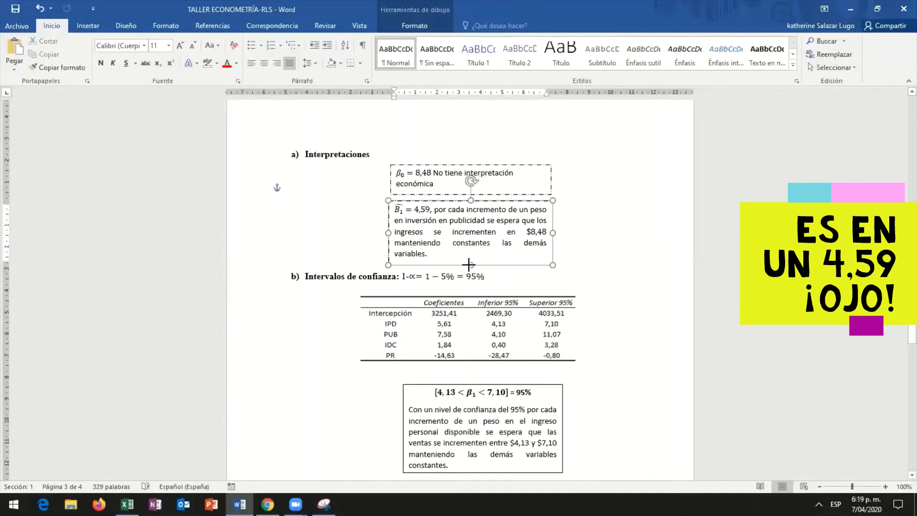
{"action": "left_click_drag", "start_coordinate": [468, 264], "coordinate": [468, 264]}
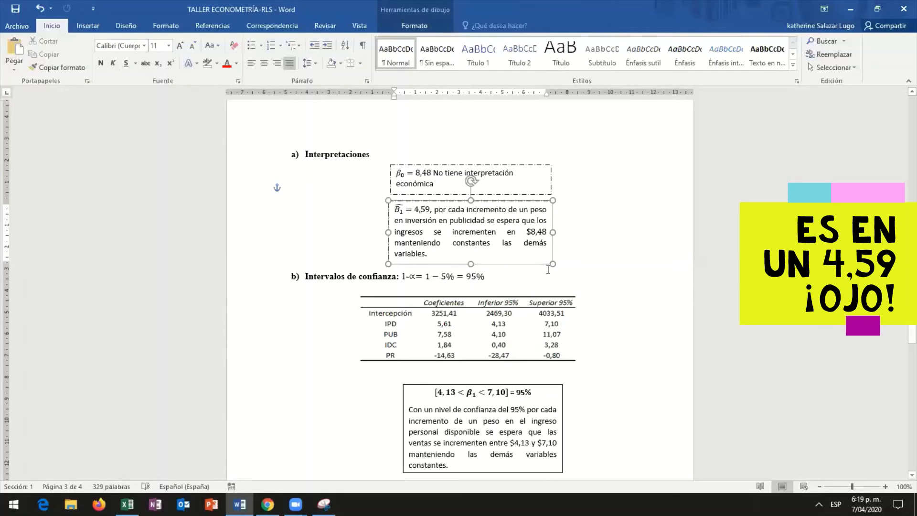
{"action": "left_click", "coordinate": [571, 213]}
{"action": "scroll", "coordinate": [571, 213], "scroll_direction": "down", "scroll_amount": 1}
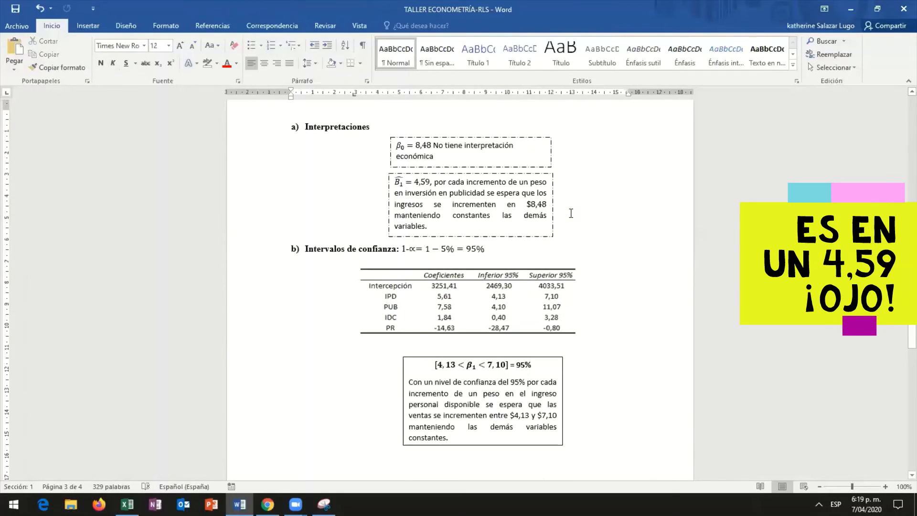
{"action": "scroll", "coordinate": [571, 213], "scroll_direction": "up", "scroll_amount": 2}
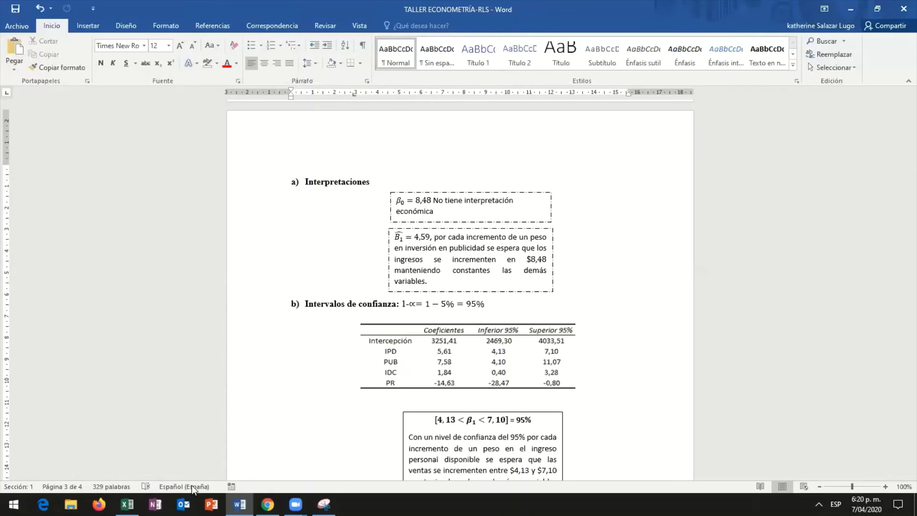
Step: Look back over the report's validation tests, switch to the Excel regression output, and examine the Intercepción and Inversión en publicidad (X) coefficients
{"action": "scroll", "coordinate": [178, 290], "scroll_direction": "down", "scroll_amount": 15}
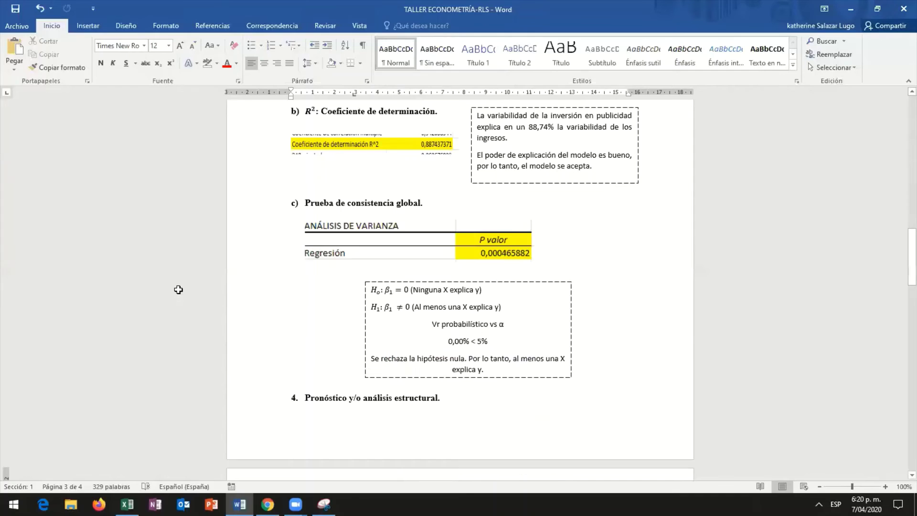
{"action": "scroll", "coordinate": [178, 289], "scroll_direction": "up", "scroll_amount": 10}
{"action": "scroll", "coordinate": [178, 289], "scroll_direction": "down", "scroll_amount": 5}
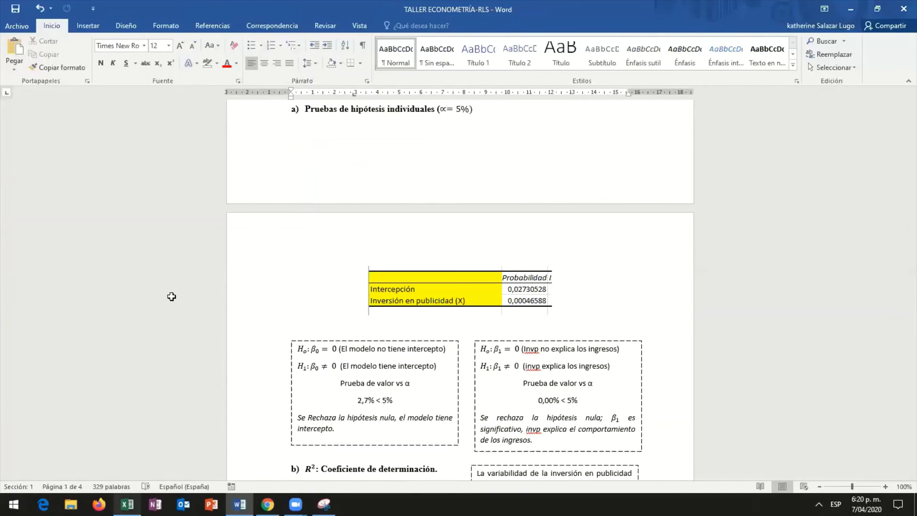
{"action": "key", "text": "alt+Tab"}
{"action": "left_click", "coordinate": [196, 293]}
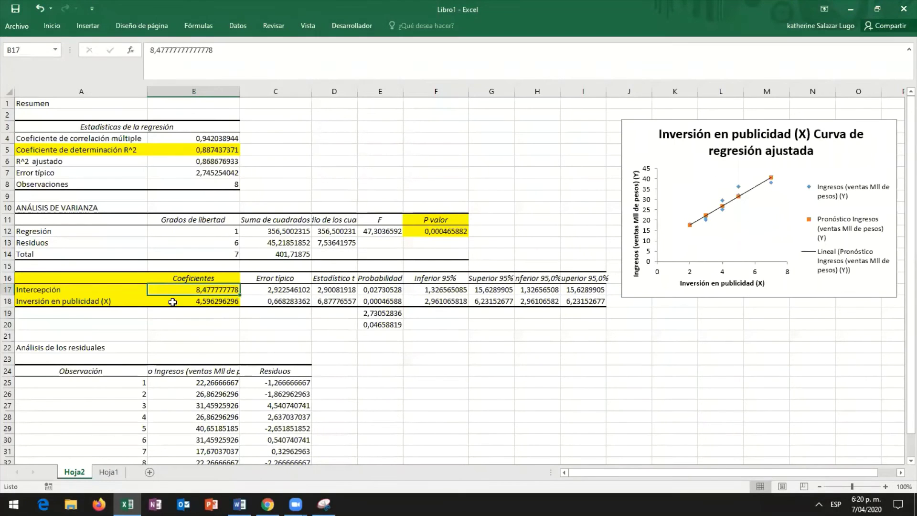
{"action": "left_click_drag", "start_coordinate": [59, 291], "coordinate": [190, 301]}
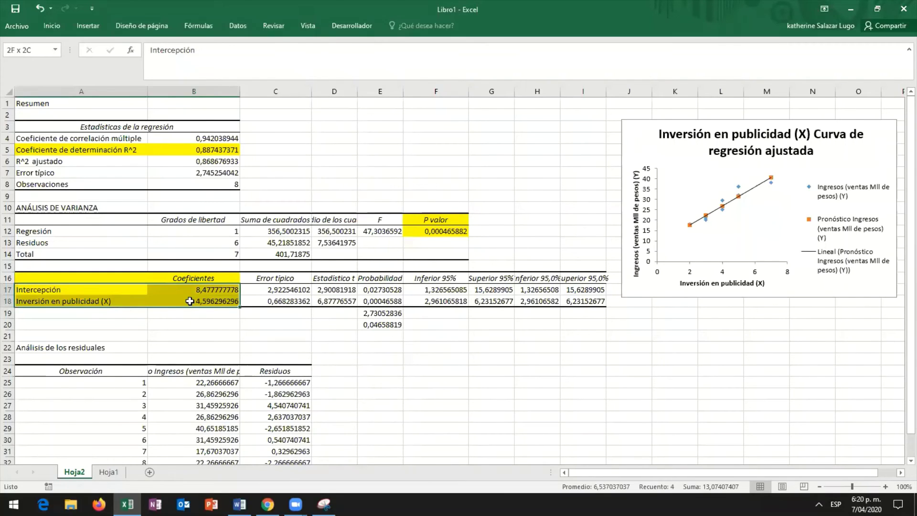
{"action": "left_click", "coordinate": [184, 298]}
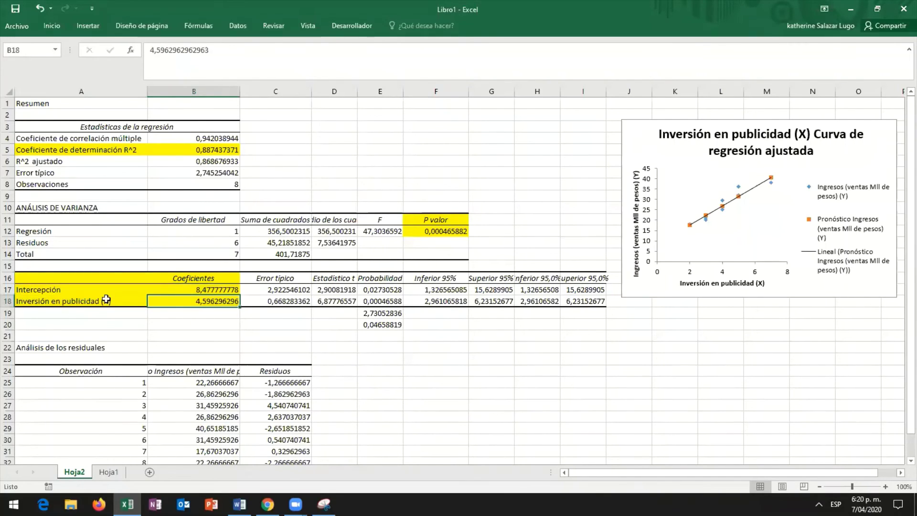
{"action": "left_click_drag", "start_coordinate": [205, 300], "coordinate": [209, 306]}
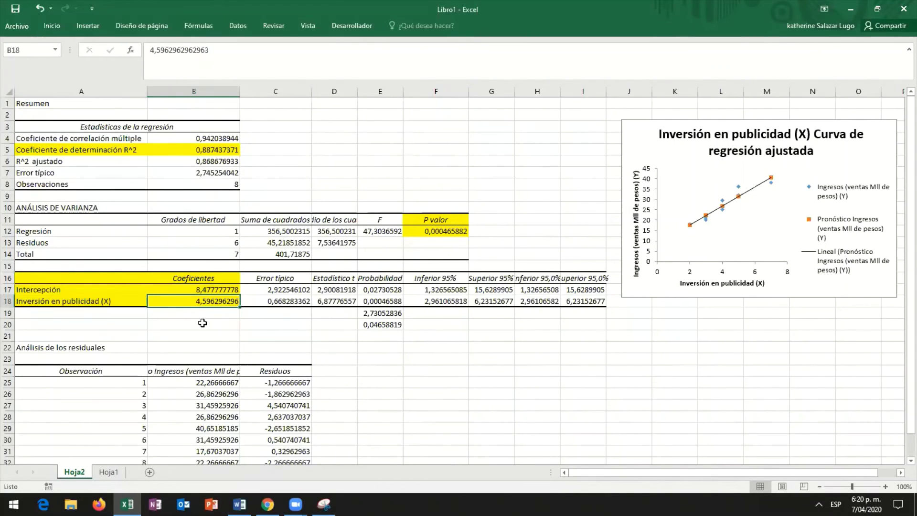
{"action": "left_click", "coordinate": [203, 323]}
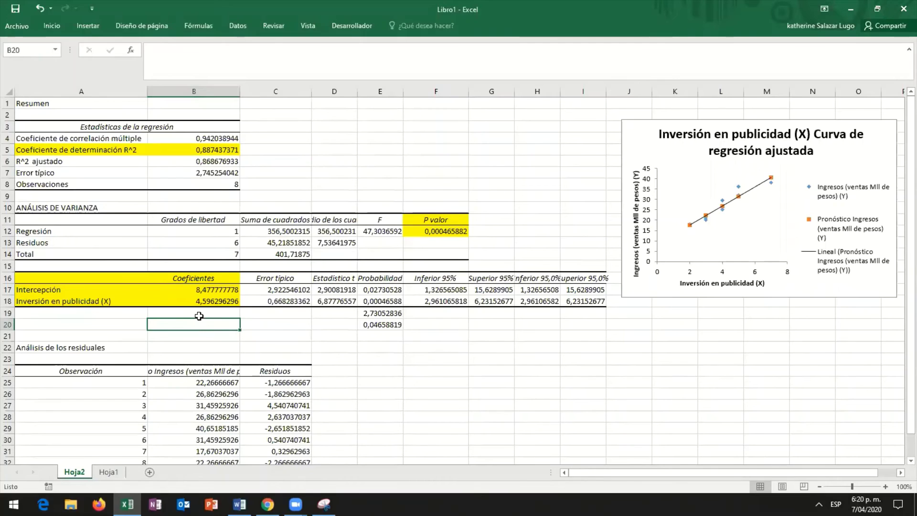
{"action": "left_click", "coordinate": [384, 373]}
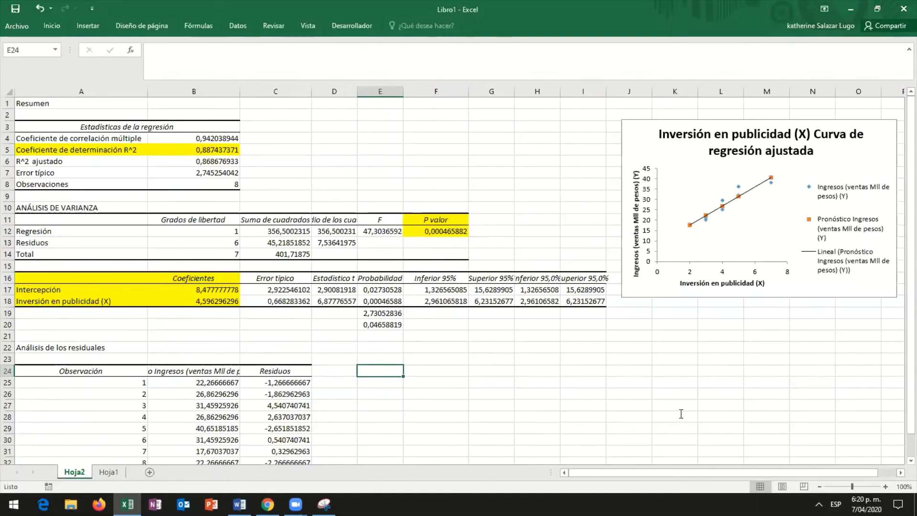
{"action": "key", "text": "super+Down"}
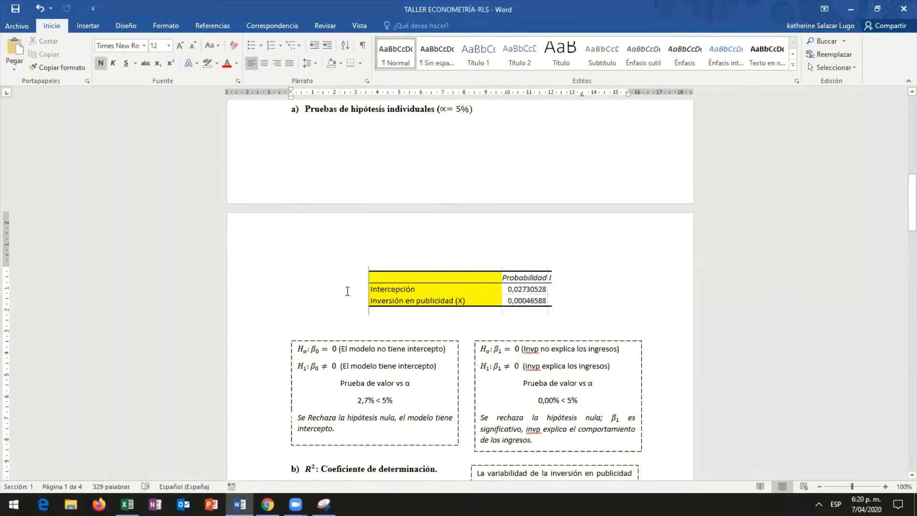
{"action": "scroll", "coordinate": [347, 291], "scroll_direction": "down", "scroll_amount": 15}
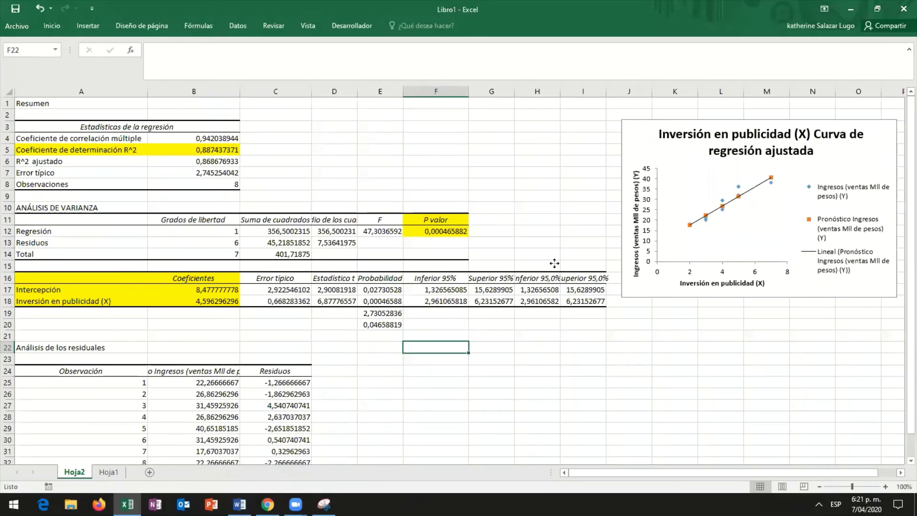
Step: Delete the duplicate 95,0% confidence limit columns H and I, and move the regression chart further away from the coefficients table
{"action": "left_click_drag", "start_coordinate": [537, 91], "coordinate": [583, 91]}
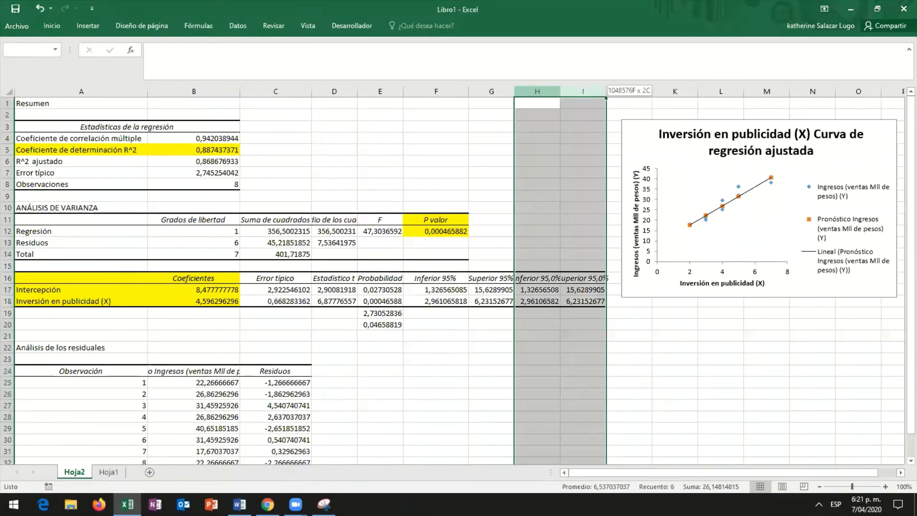
{"action": "right_click", "coordinate": [583, 92]}
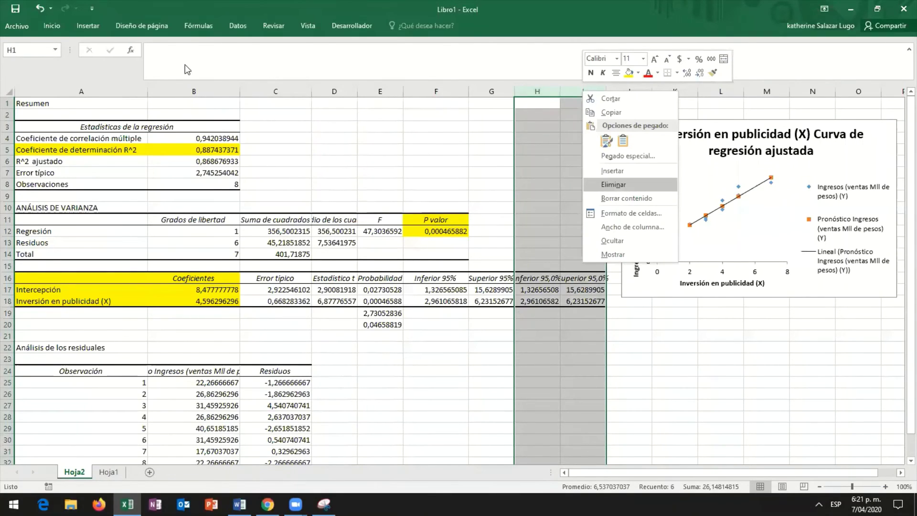
{"action": "key", "text": "Return"}
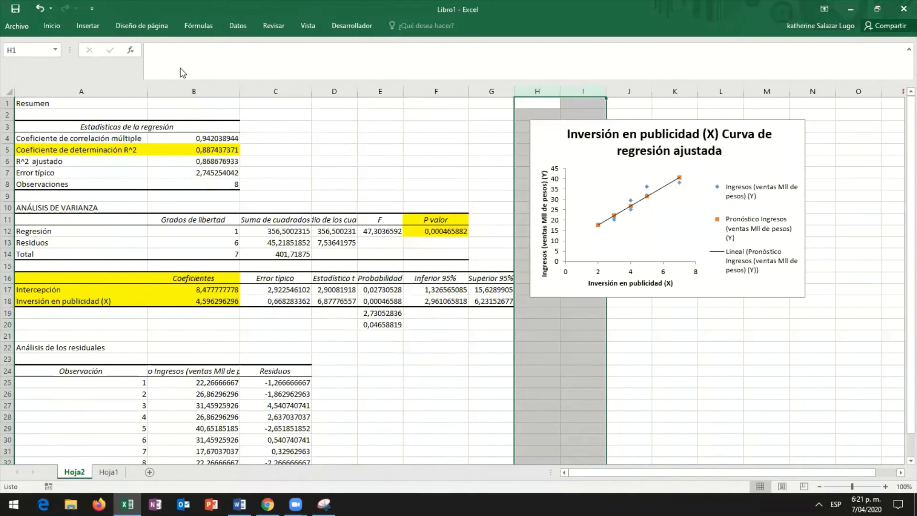
{"action": "left_click_drag", "start_coordinate": [549, 143], "coordinate": [604, 146]}
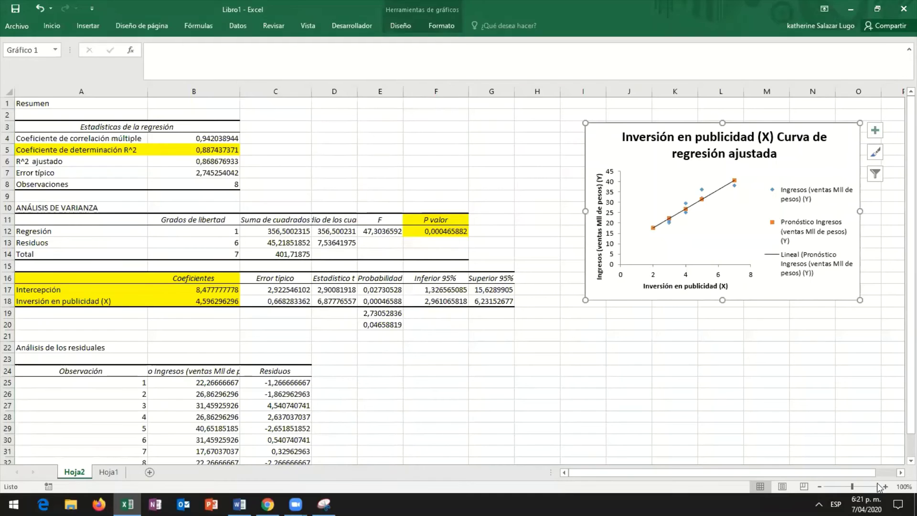
Step: Close the previous screen clipping and capture the coefficients table from Coeficientes through Superior 95% as a new one
{"action": "key", "text": "alt+Tab"}
{"action": "key", "text": "alt+F4"}
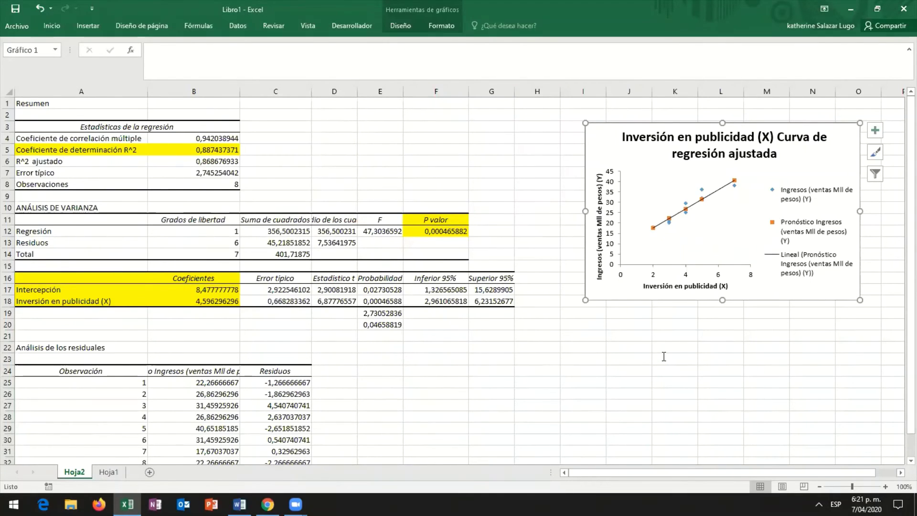
{"action": "left_click_drag", "start_coordinate": [14, 266], "coordinate": [524, 312]}
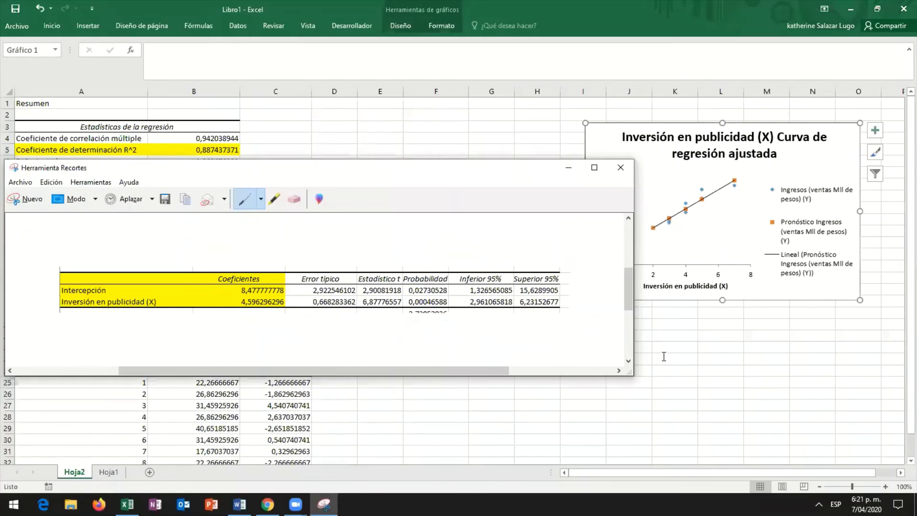
{"action": "left_click", "coordinate": [664, 356]}
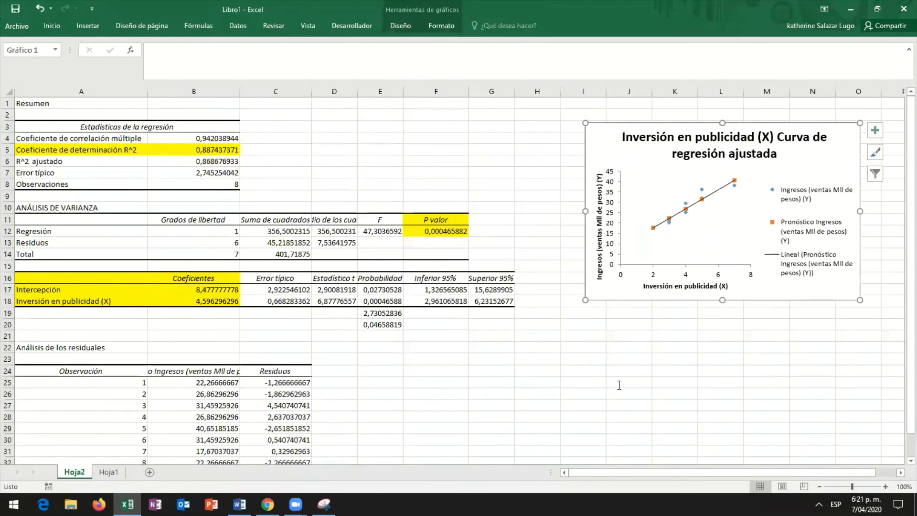
Step: Fill the Inferior 95% and Superior 95% cells of the coefficients table, F16:G18, with the gold theme colour
{"action": "left_click_drag", "start_coordinate": [436, 278], "coordinate": [492, 301]}
{"action": "left_click", "coordinate": [51, 26]}
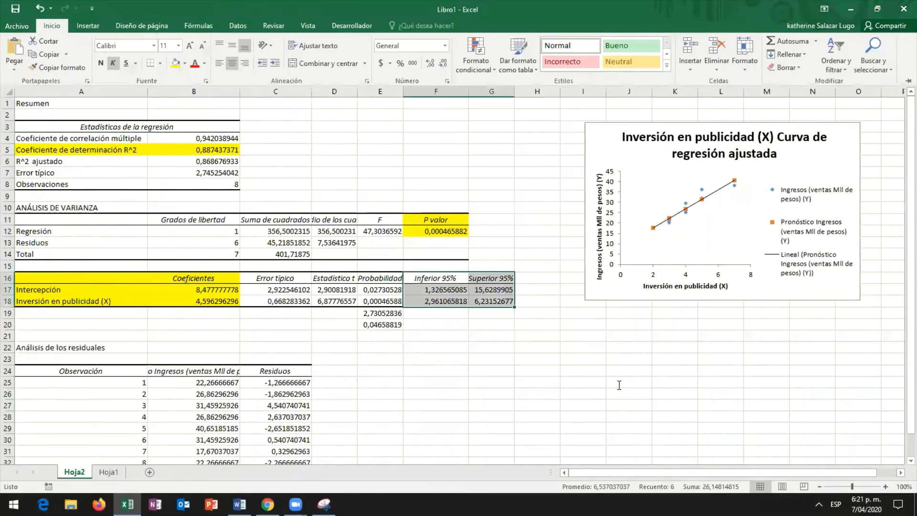
{"action": "left_click", "coordinate": [185, 63]}
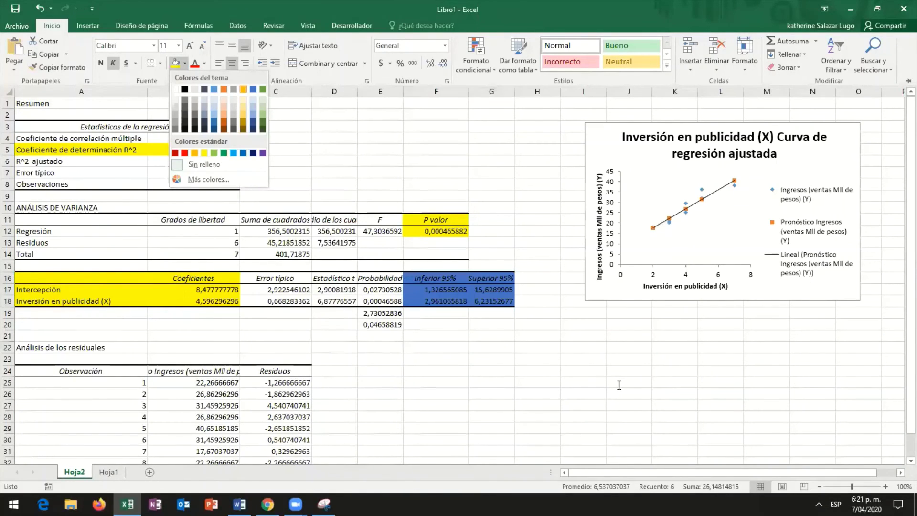
{"action": "left_click", "coordinate": [243, 90]}
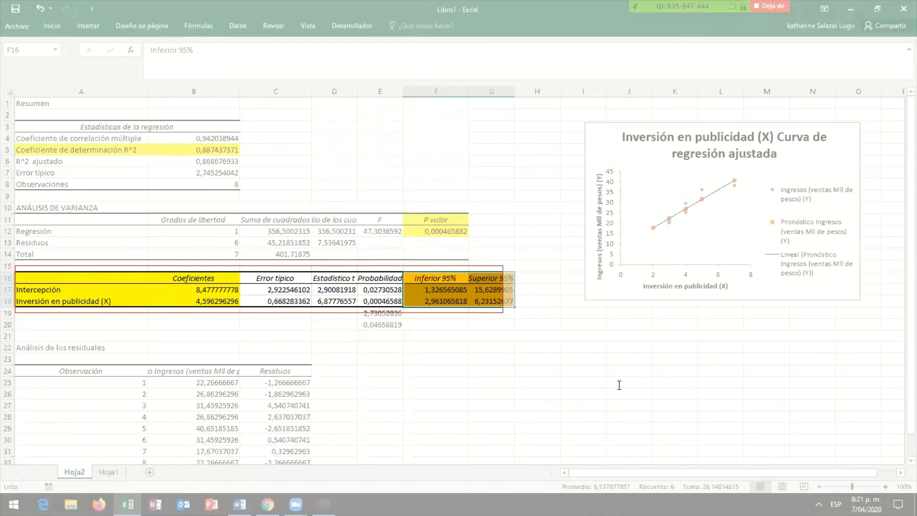
Step: Capture the highlighted coefficients table as a screen clipping and paste it in Word over the old table image under Intervalos de confianza
{"action": "left_click_drag", "start_coordinate": [503, 312], "coordinate": [524, 313]}
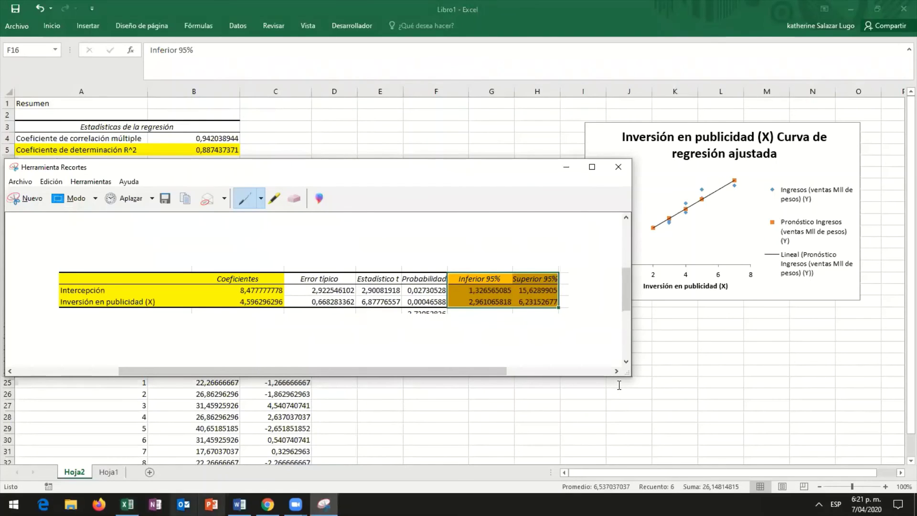
{"action": "key", "text": "alt+Tab"}
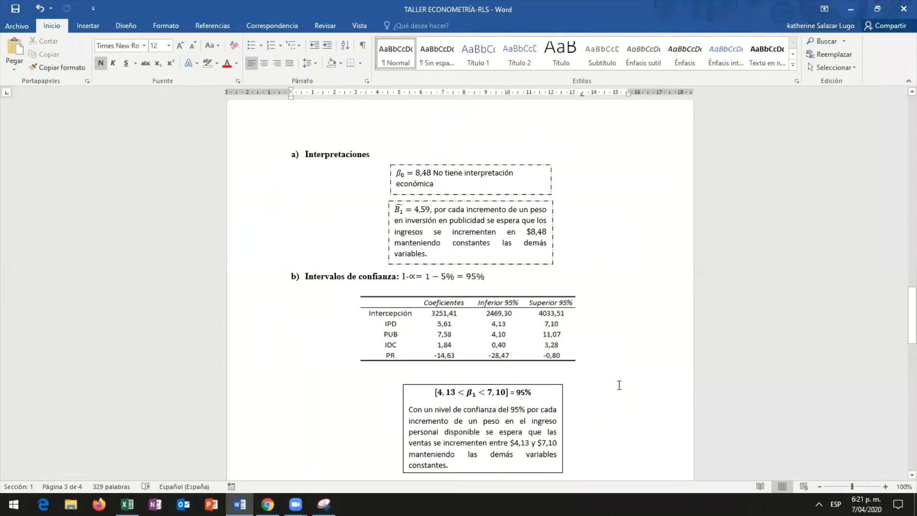
{"action": "scroll", "coordinate": [619, 385], "scroll_direction": "down", "scroll_amount": 1}
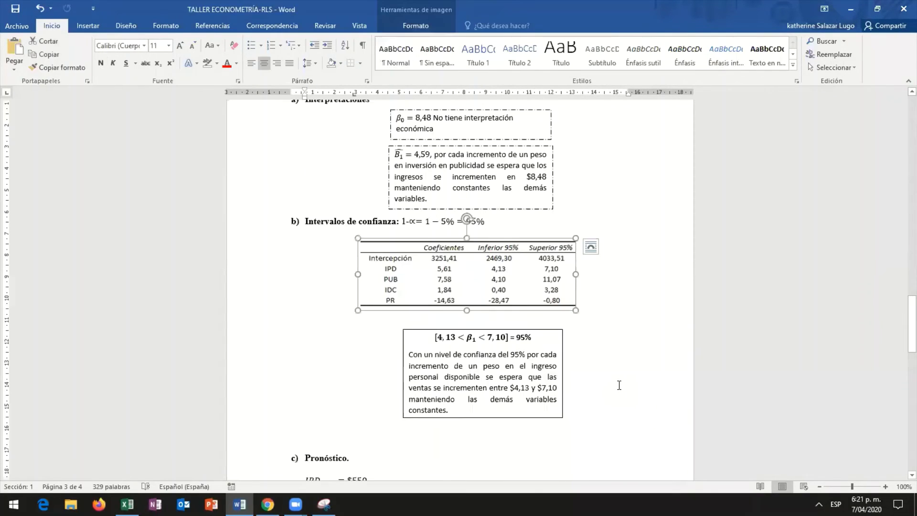
{"action": "key", "text": "ctrl+v"}
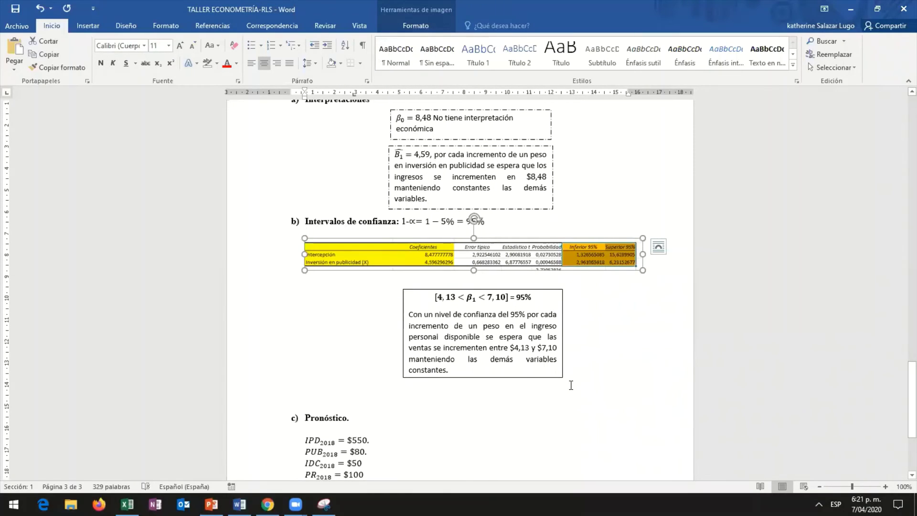
Step: In the confidence interval interpretation, replace "el ingreso personal disponible" with "la inversión en publicidad" and "las ventas" with "los ingresos"
{"action": "scroll", "coordinate": [570, 385], "scroll_direction": "up", "scroll_amount": 2, "text": "ctrl"}
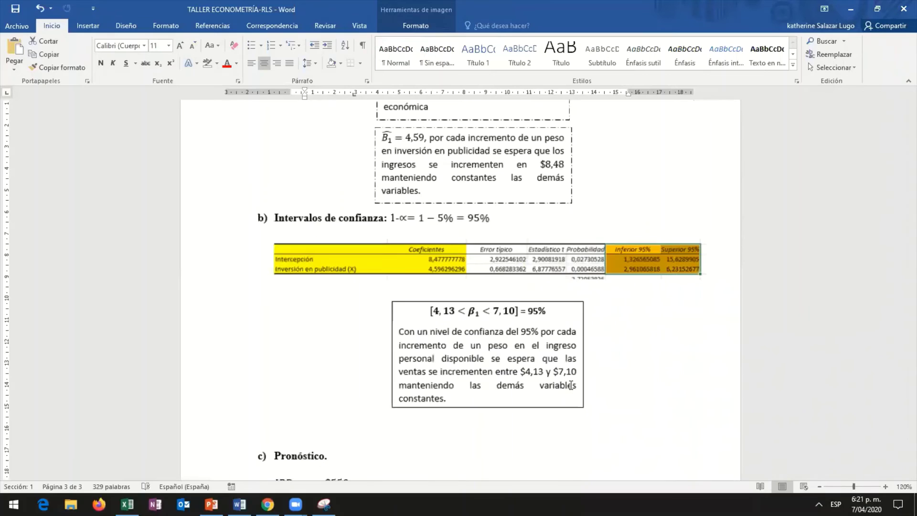
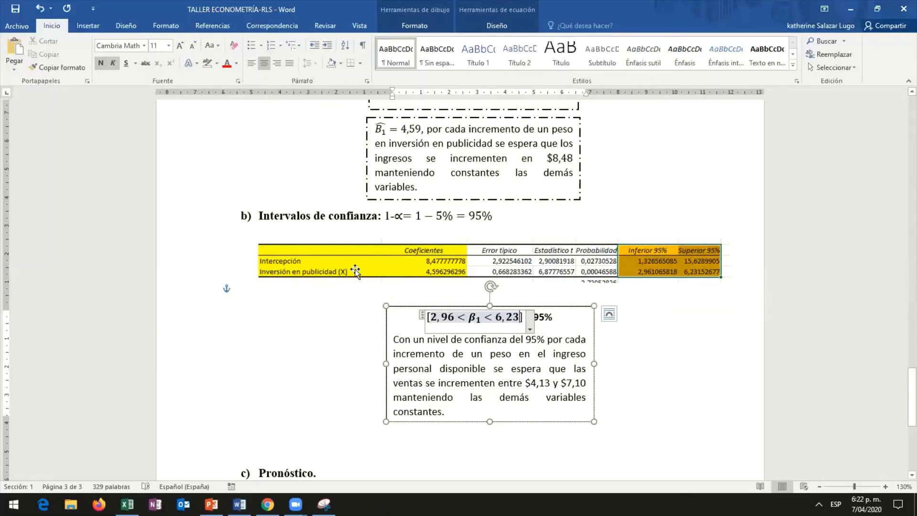
{"action": "left_click", "coordinate": [419, 370]}
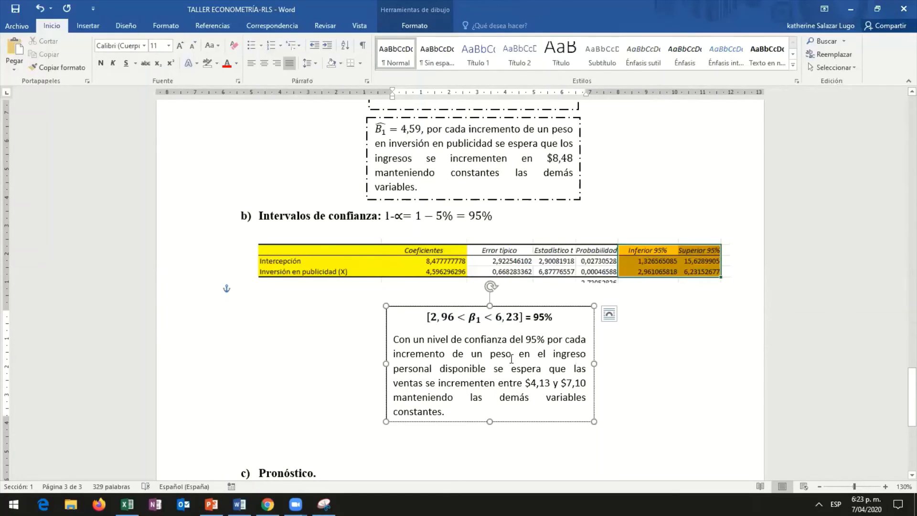
{"action": "left_click_drag", "start_coordinate": [539, 354], "coordinate": [486, 369]}
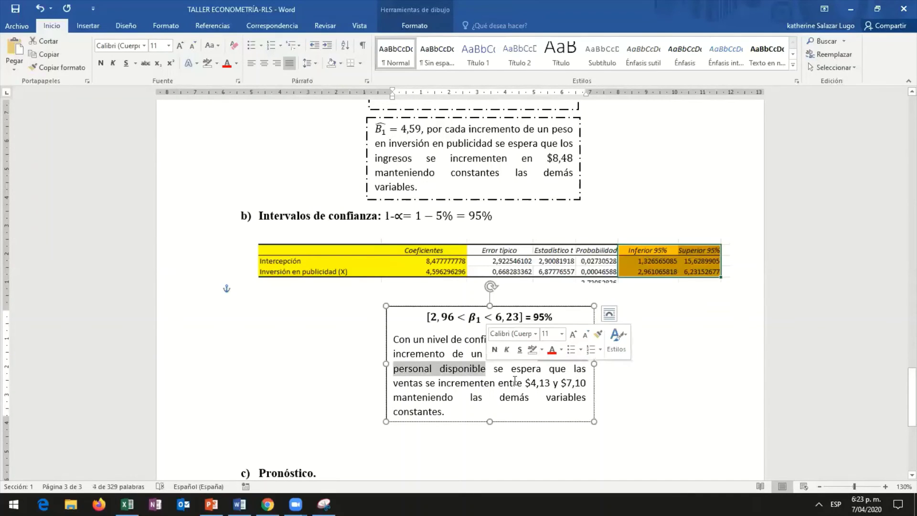
{"action": "key", "text": "Delete"}
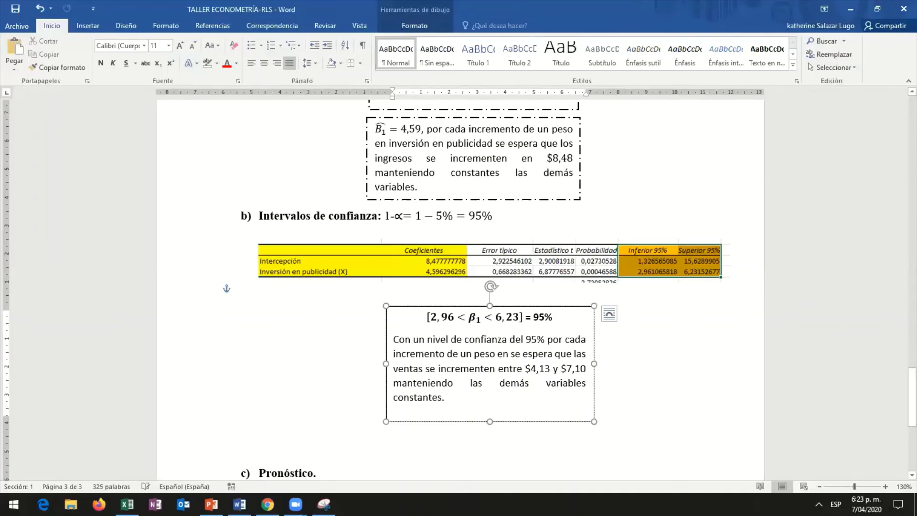
{"action": "type", "text": "la inversió"}
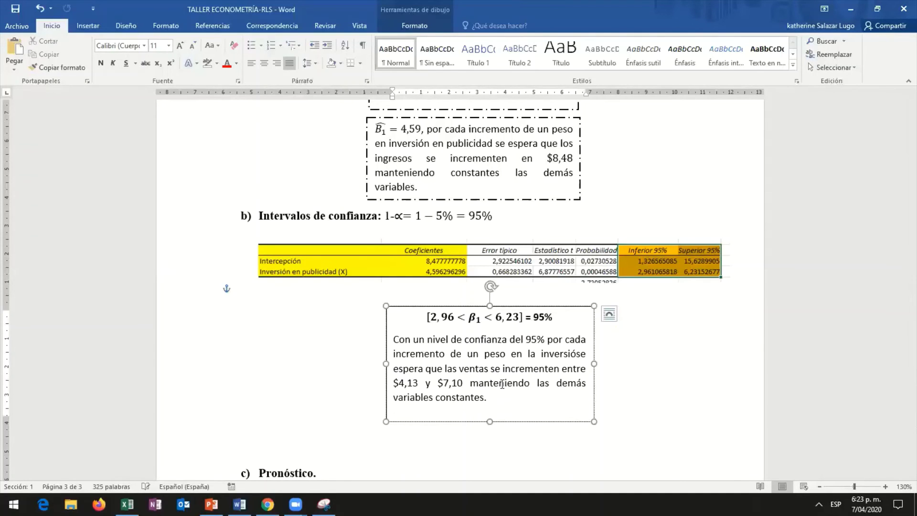
{"action": "type", "text": "n en publici"}
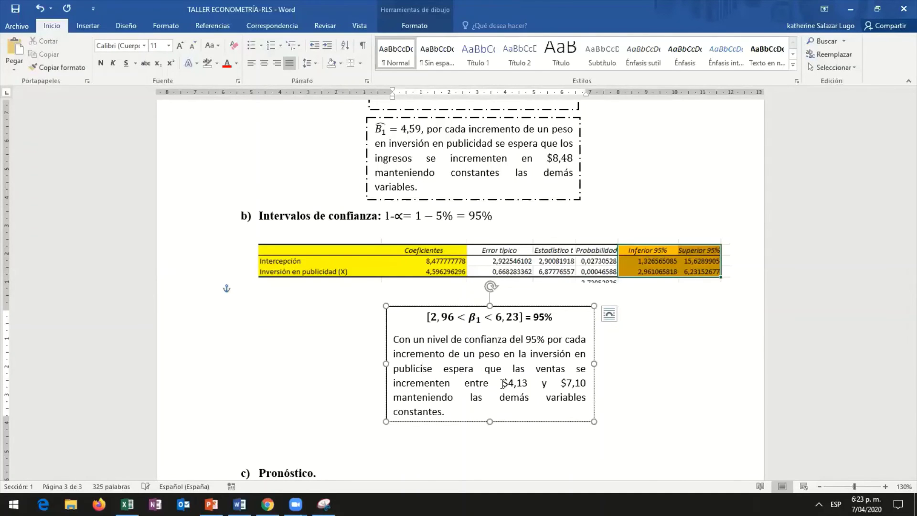
{"action": "type", "text": "dad"}
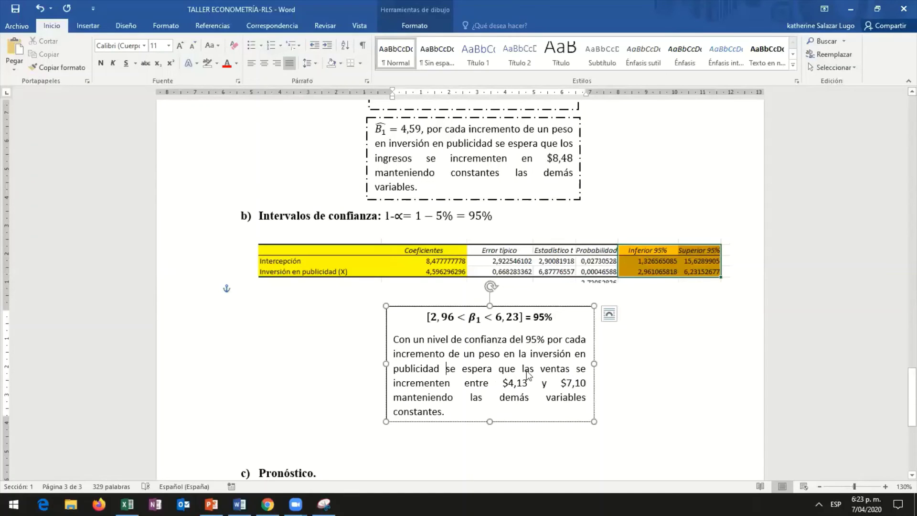
{"action": "left_click_drag", "start_coordinate": [522, 369], "coordinate": [576, 368]}
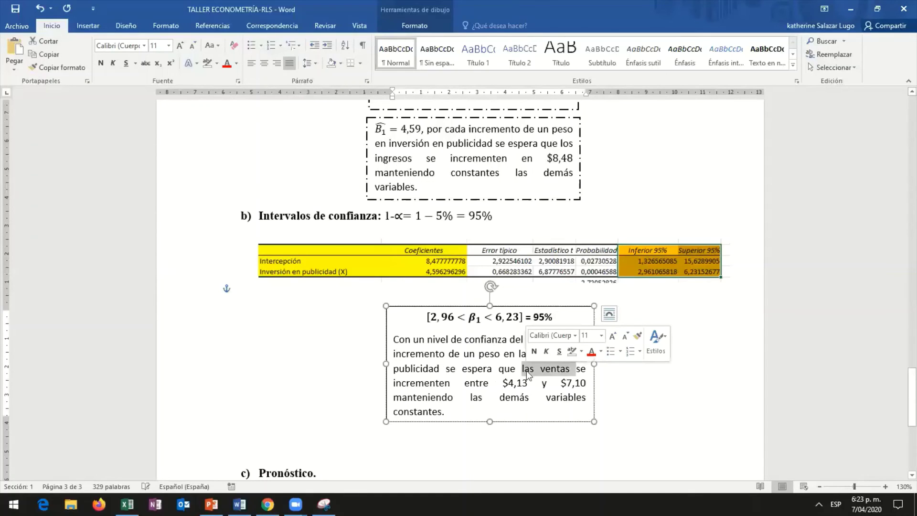
{"action": "type", "text": "los ingresos"}
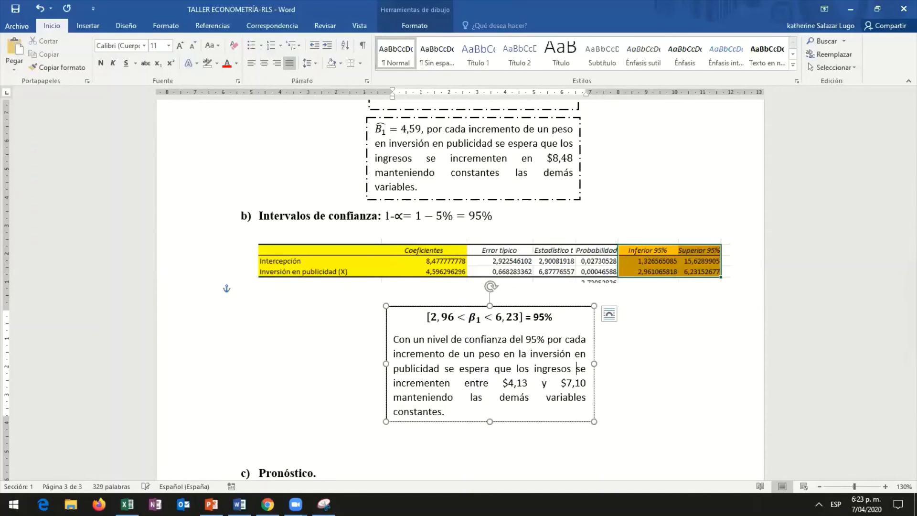
Step: Set the lower amount of the expected increase in the confidence interval interpretation to $2,96
{"action": "left_click", "coordinate": [529, 383]}
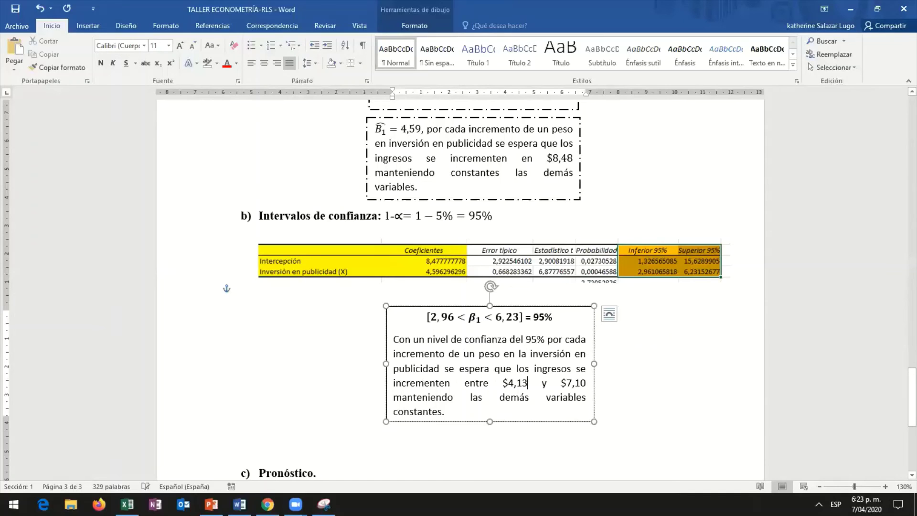
{"action": "key", "text": "BackSpace"}
{"action": "key", "text": "BackSpace"}
{"action": "key", "text": "BackSpace"}
{"action": "key", "text": "BackSpace"}
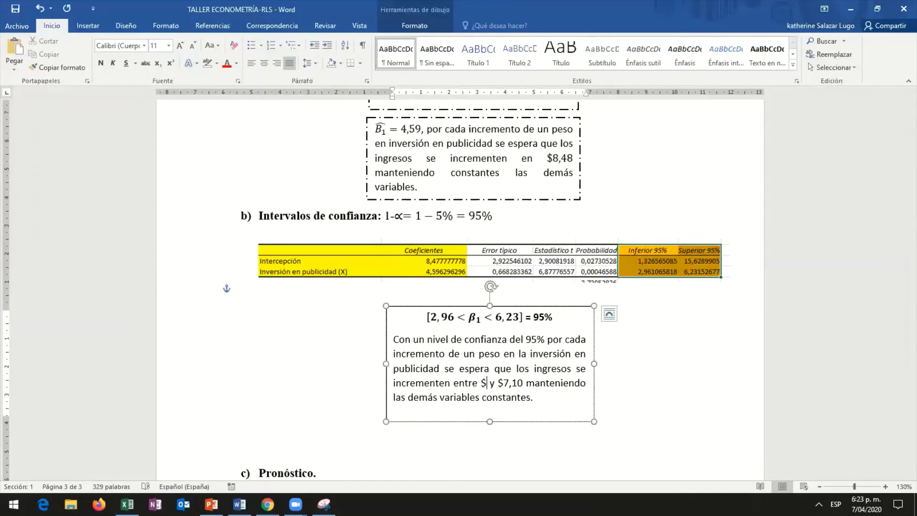
{"action": "type", "text": "2,96"}
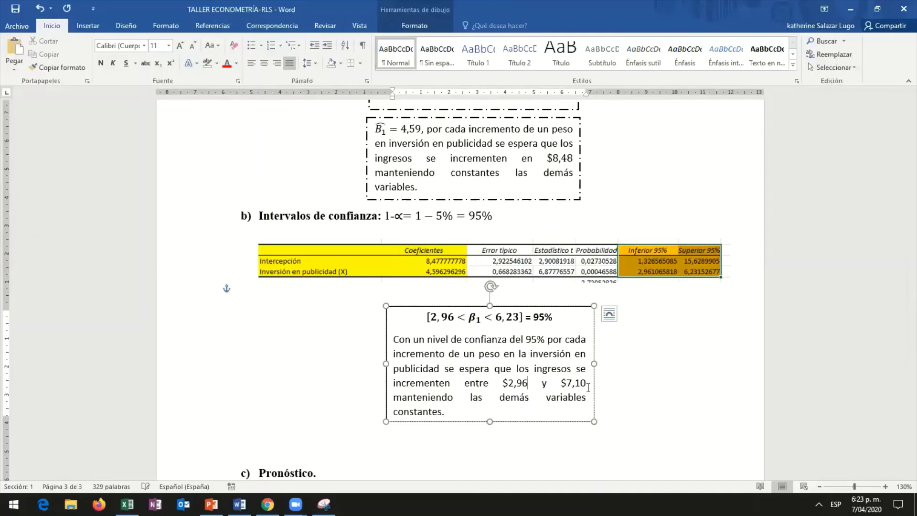
Step: Set the upper amount of the expected increase in the confidence interval interpretation to $6,23
{"action": "left_click", "coordinate": [587, 381]}
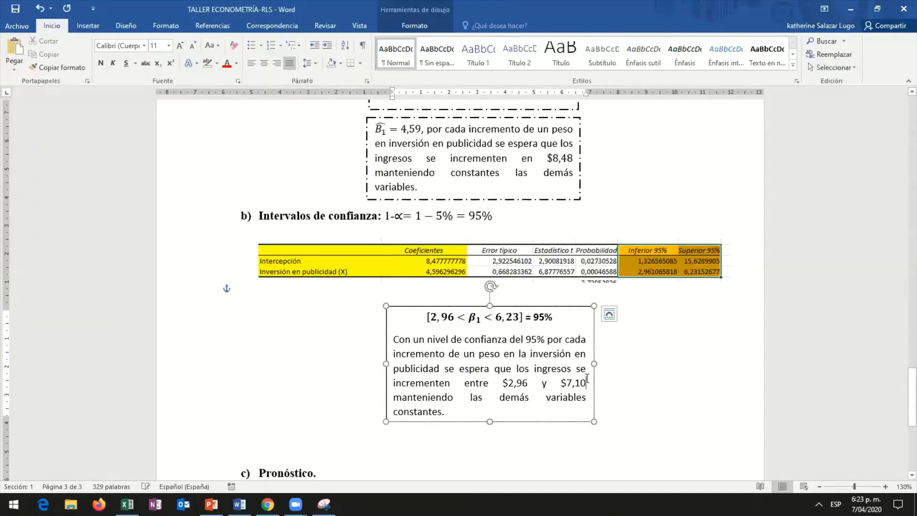
{"action": "key", "text": "BackSpace"}
{"action": "key", "text": "BackSpace"}
{"action": "key", "text": "BackSpace"}
{"action": "key", "text": "BackSpace"}
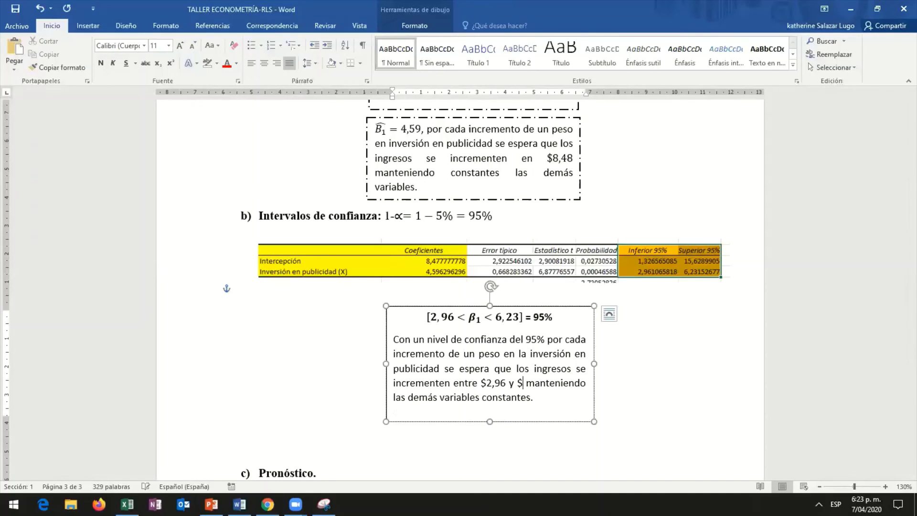
{"action": "type", "text": "6"}
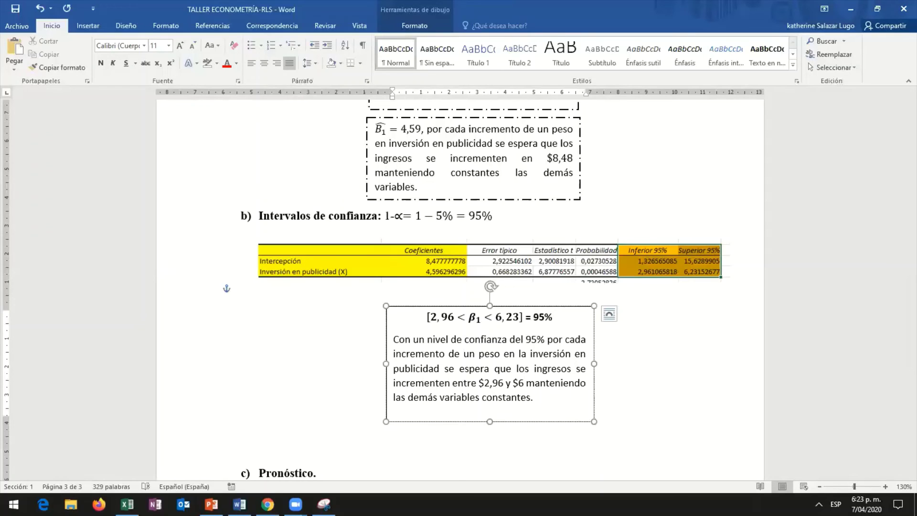
{"action": "type", "text": ",23"}
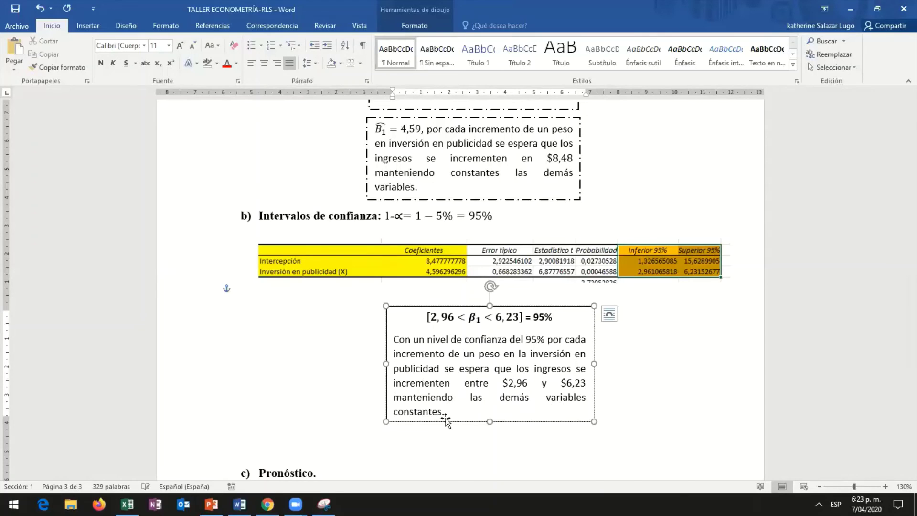
Step: Delete the four 2018 value lines (IPD, PUB, IDC and PR) under the Pronóstico heading
{"action": "left_click", "coordinate": [453, 438]}
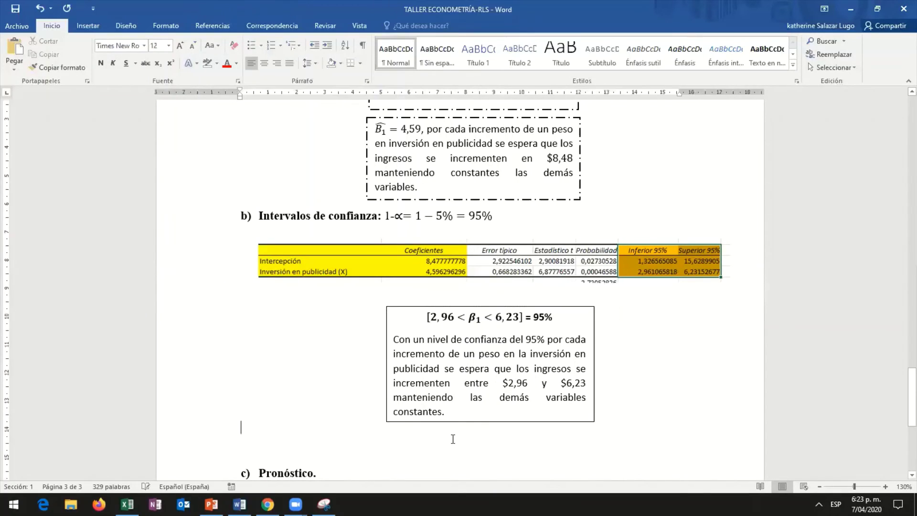
{"action": "scroll", "coordinate": [452, 439], "scroll_direction": "down", "scroll_amount": 3}
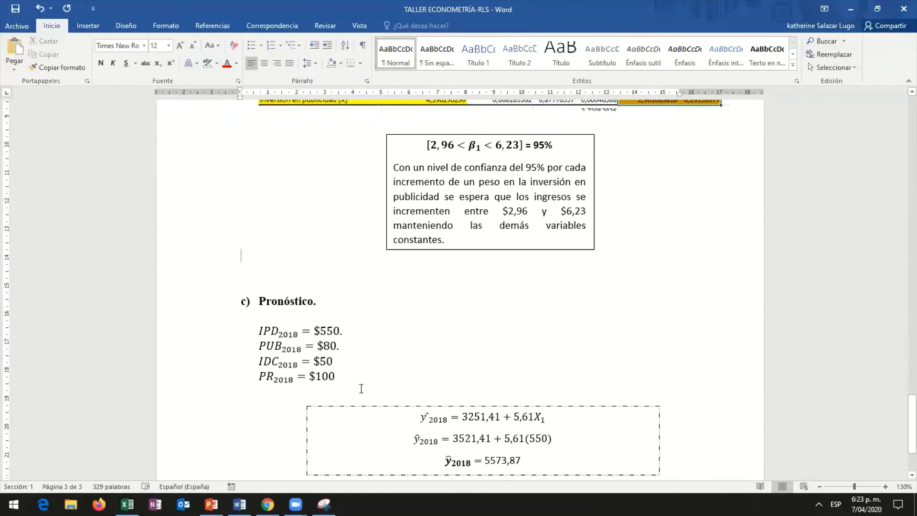
{"action": "scroll", "coordinate": [361, 389], "scroll_direction": "up", "scroll_amount": 10}
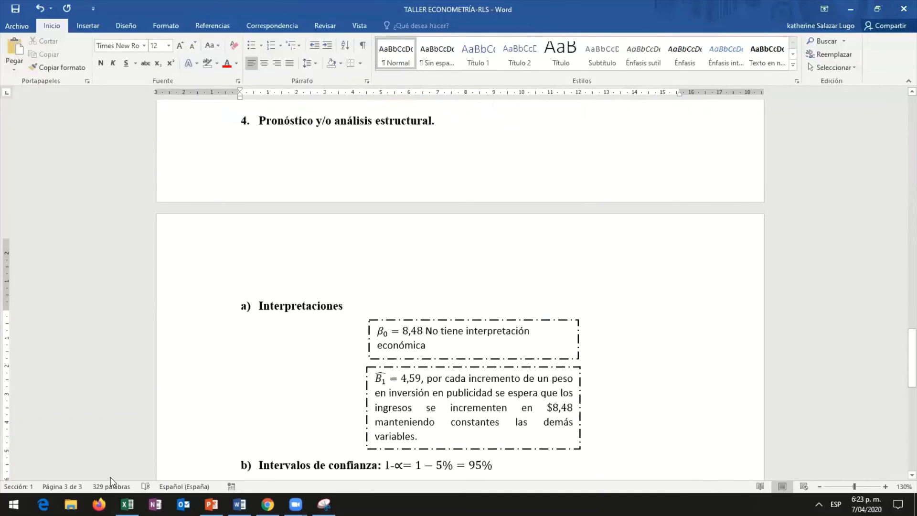
{"action": "scroll", "coordinate": [110, 477], "scroll_direction": "up", "scroll_amount": 5}
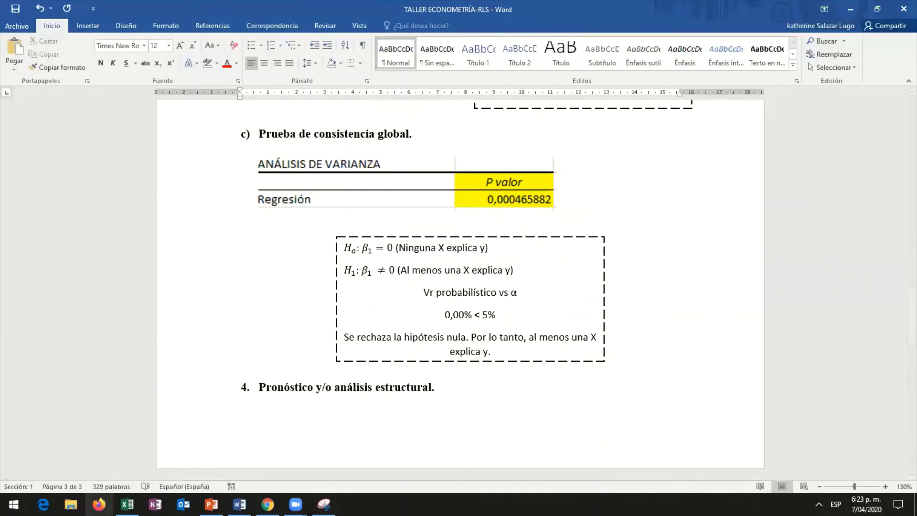
{"action": "key", "text": "alt+Tab"}
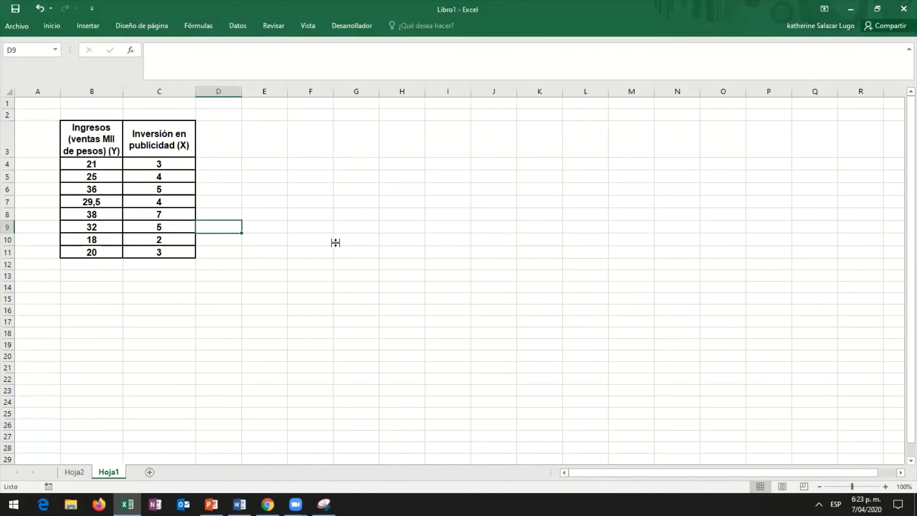
{"action": "key", "text": "alt+Tab"}
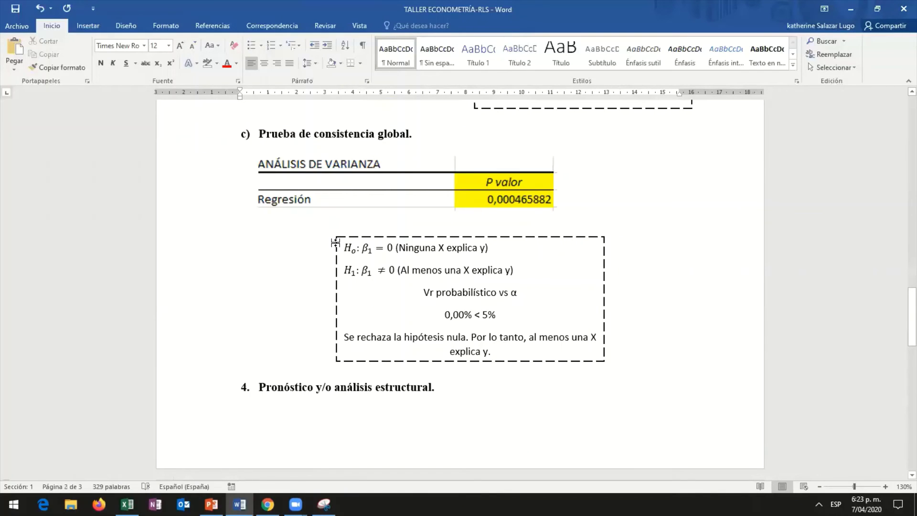
{"action": "scroll", "coordinate": [331, 386], "scroll_direction": "up", "scroll_amount": 6}
{"action": "scroll", "coordinate": [324, 334], "scroll_direction": "down", "scroll_amount": 11}
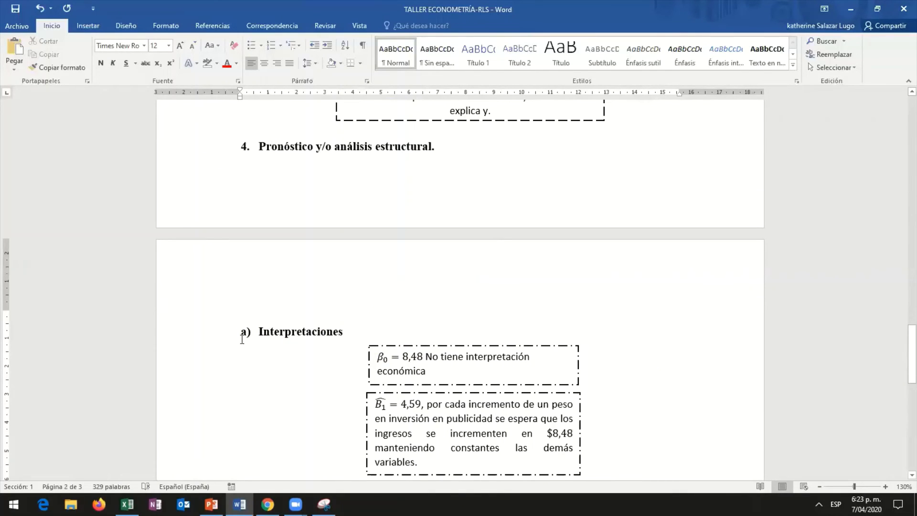
{"action": "scroll", "coordinate": [242, 340], "scroll_direction": "down", "scroll_amount": 10}
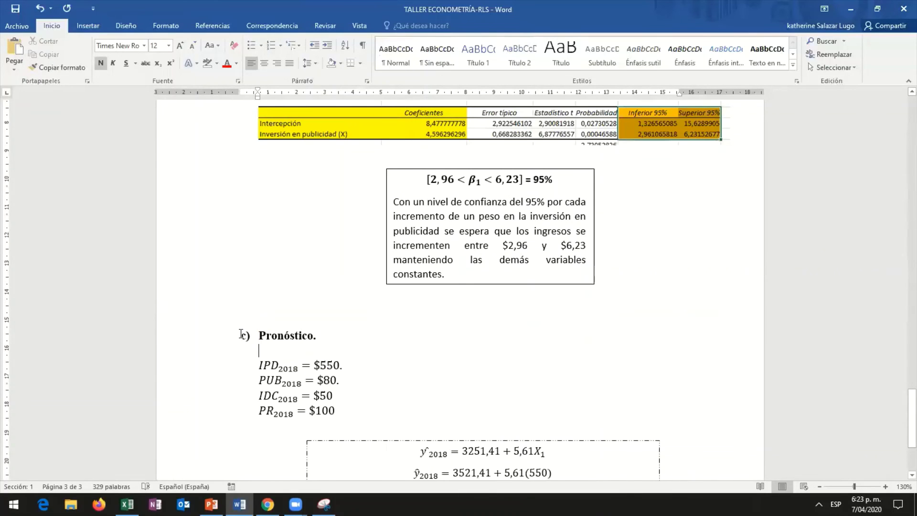
{"action": "scroll", "coordinate": [240, 334], "scroll_direction": "down", "scroll_amount": 1}
{"action": "left_click", "coordinate": [241, 335]}
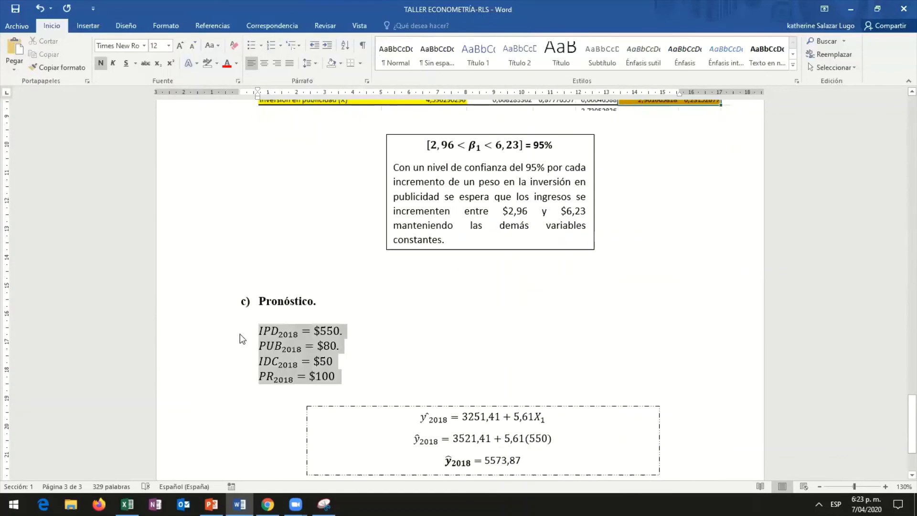
{"action": "key", "text": "Delete"}
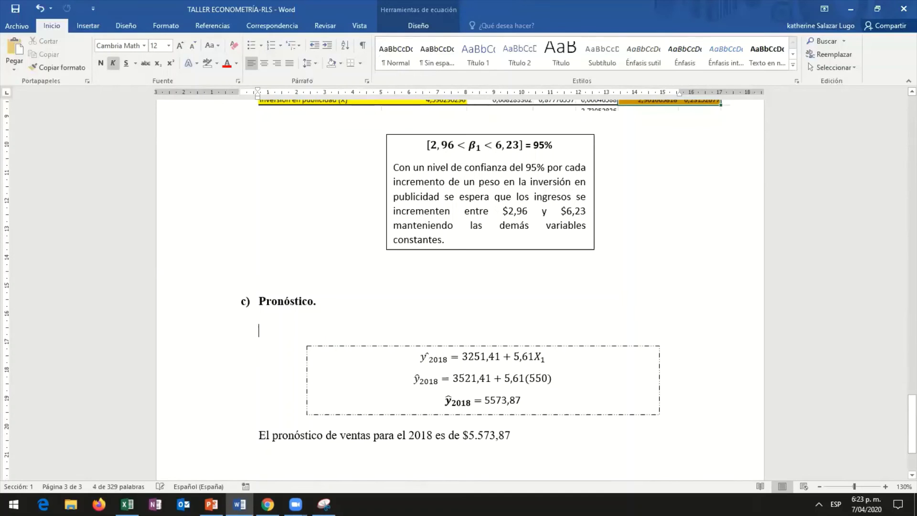
Step: Switch to Excel and enter 9 in cell C12, directly below the Inversión en publicidad (X) data on Hoja1
{"action": "scroll", "coordinate": [461, 289], "scroll_direction": "up", "scroll_amount": 12}
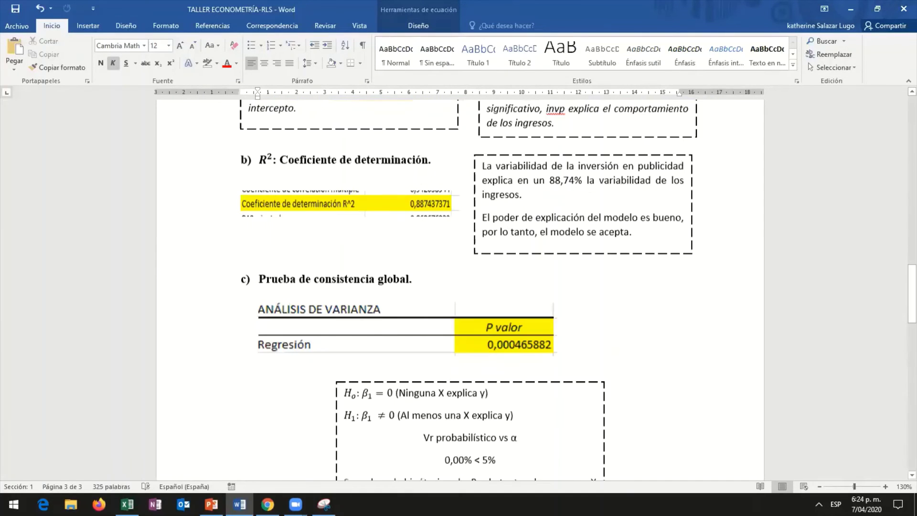
{"action": "scroll", "coordinate": [125, 280], "scroll_direction": "up", "scroll_amount": 20}
{"action": "scroll", "coordinate": [127, 282], "scroll_direction": "down", "scroll_amount": 2}
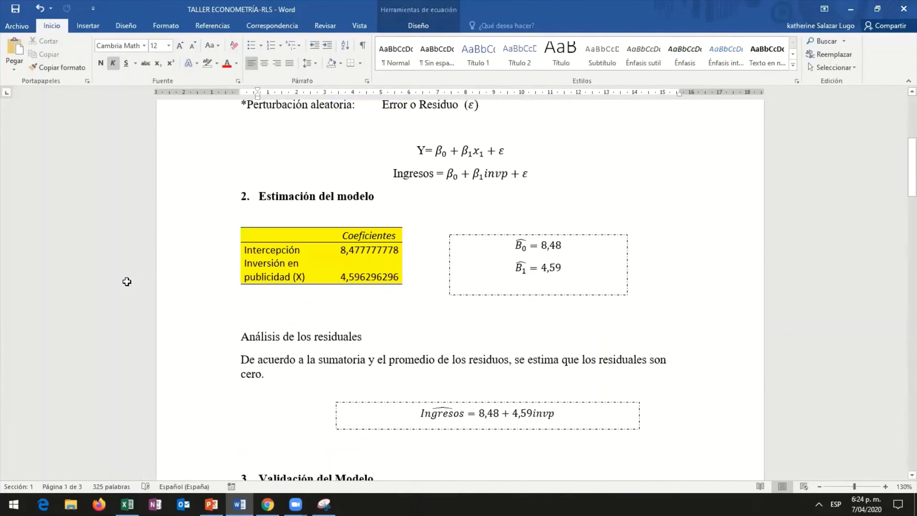
{"action": "key", "text": "alt+Tab"}
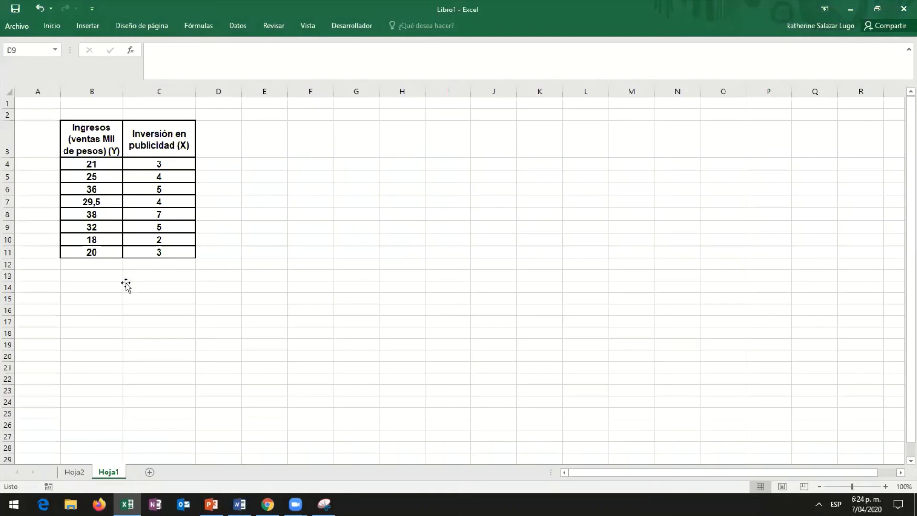
{"action": "left_click", "coordinate": [126, 285]}
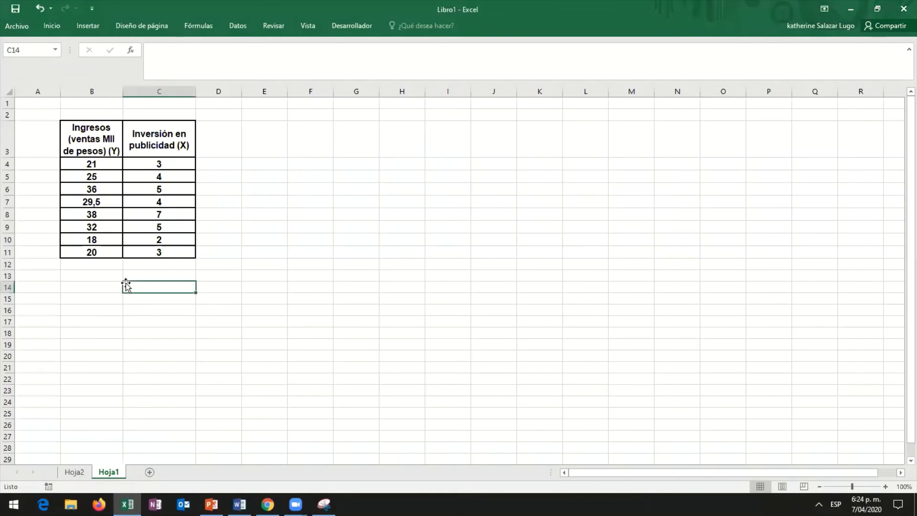
{"action": "left_click", "coordinate": [151, 267]}
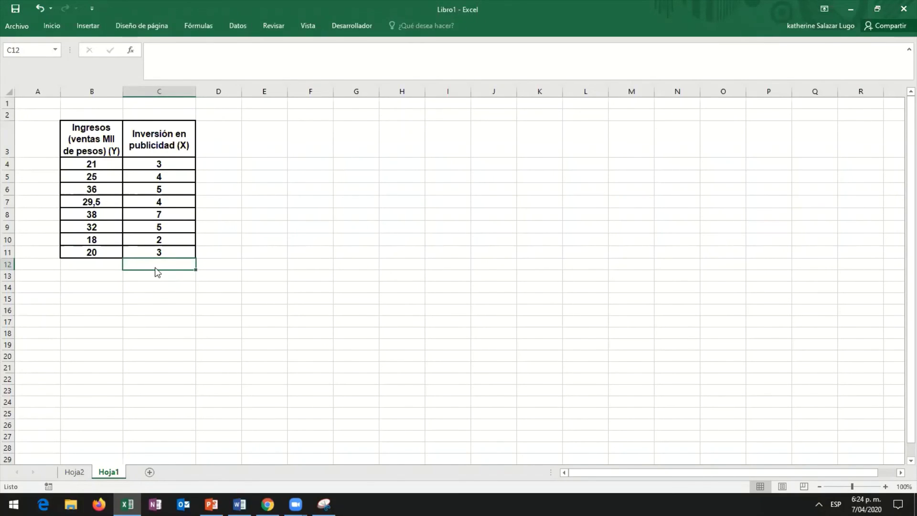
{"action": "key", "text": "Return"}
{"action": "key", "text": "Up"}
{"action": "type", "text": "9"}
{"action": "left_click", "coordinate": [226, 280]}
{"action": "left_click", "coordinate": [186, 264]}
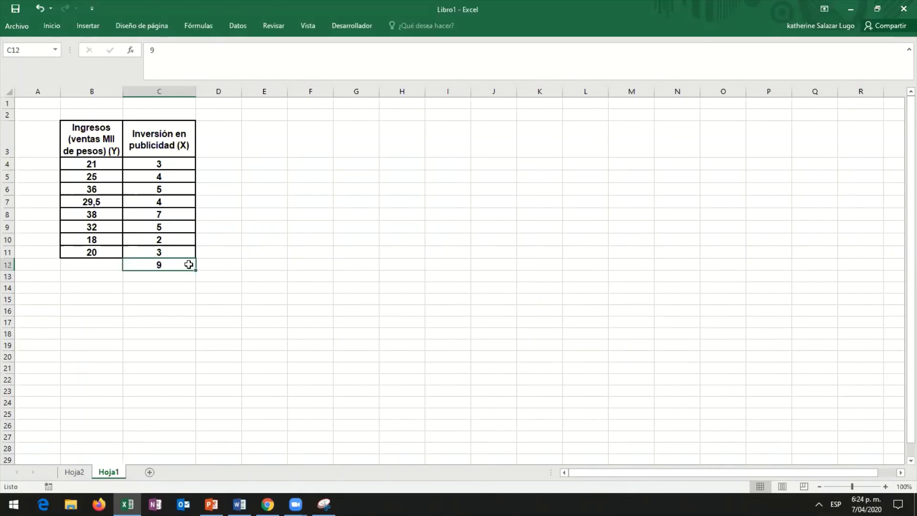
Step: Apply all borders to cells B12:C12 so the new row matches the data table
{"action": "mouse_move", "coordinate": [164, 265]}
{"action": "left_mouse_down"}
{"action": "mouse_move", "coordinate": [105, 263]}
{"action": "mouse_move", "coordinate": [155, 265]}
{"action": "left_mouse_up"}
{"action": "left_click", "coordinate": [157, 263]}
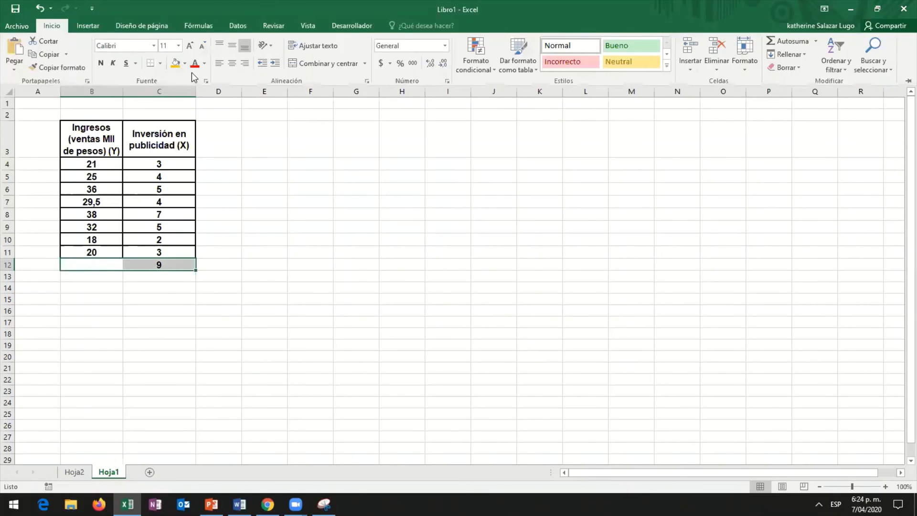
{"action": "left_click", "coordinate": [160, 66]}
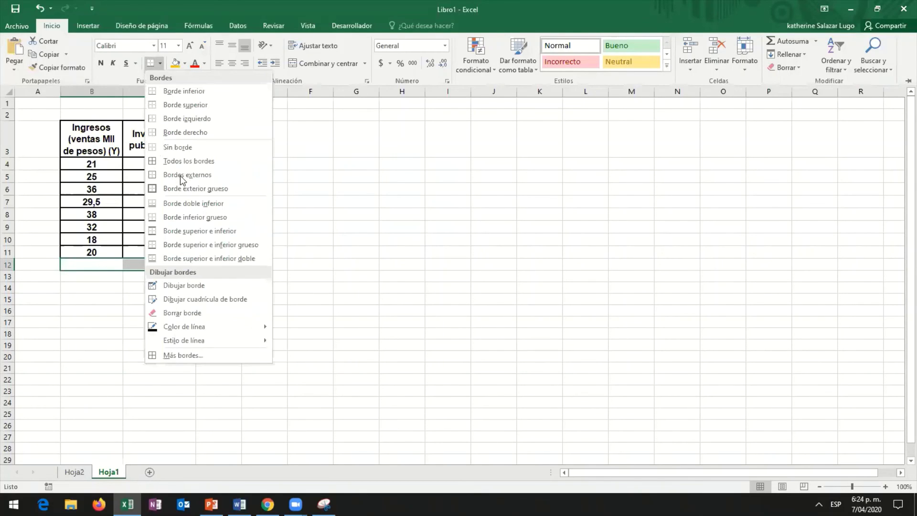
{"action": "left_click", "coordinate": [307, 285]}
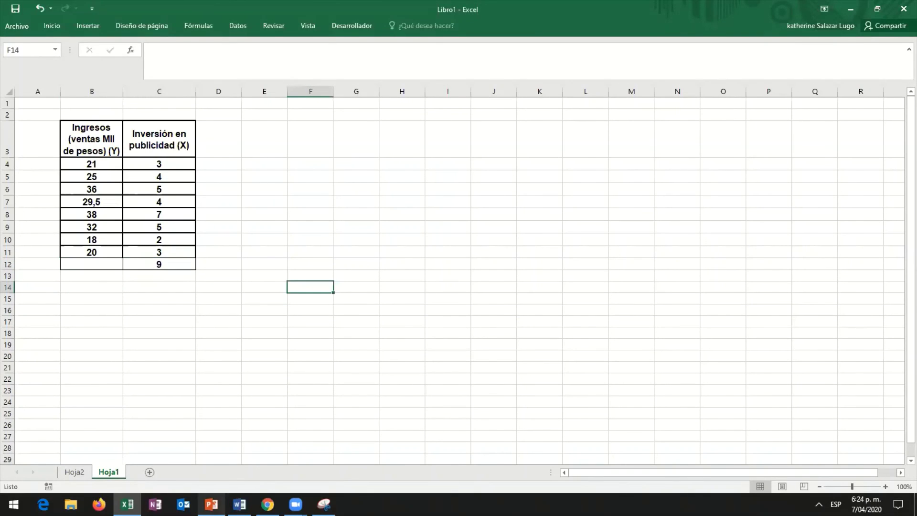
Step: In Word, copy the estimated equation Ingresos = 8,48 + 4,59invp from Estimación del modelo and paste it under Pronóstico
{"action": "left_click", "coordinate": [211, 504]}
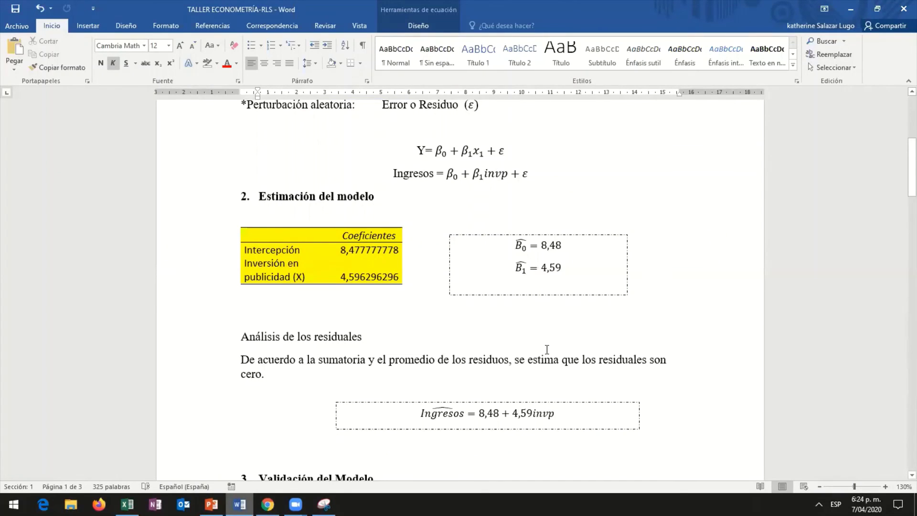
{"action": "scroll", "coordinate": [547, 349], "scroll_direction": "down", "scroll_amount": 10}
{"action": "scroll", "coordinate": [547, 349], "scroll_direction": "up", "scroll_amount": 10}
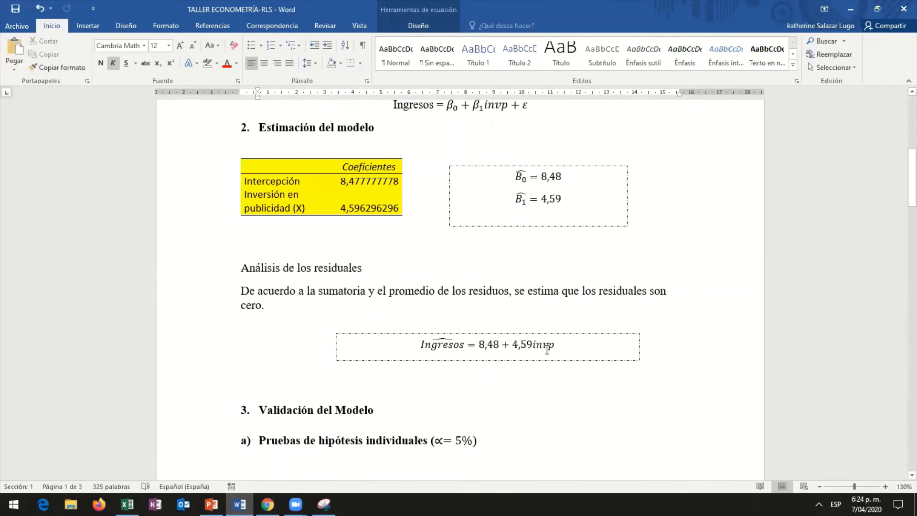
{"action": "left_click", "coordinate": [559, 353]}
{"action": "left_click", "coordinate": [426, 345]}
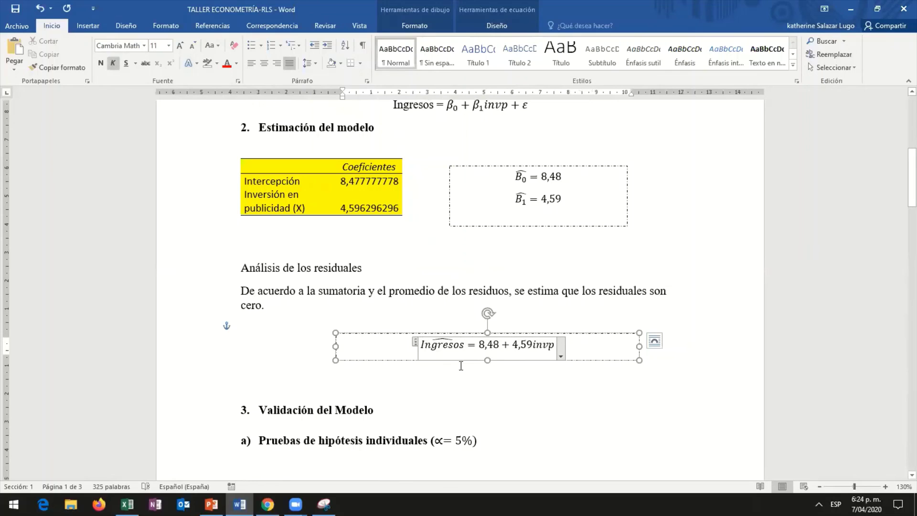
{"action": "scroll", "coordinate": [454, 249], "scroll_direction": "down", "scroll_amount": 3}
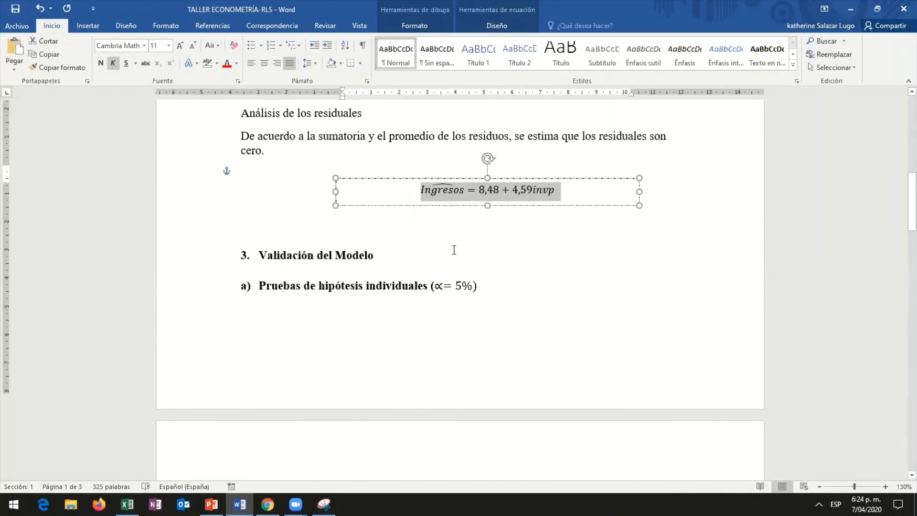
{"action": "scroll", "coordinate": [454, 250], "scroll_direction": "down", "scroll_amount": 15}
{"action": "scroll", "coordinate": [437, 245], "scroll_direction": "down", "scroll_amount": 4}
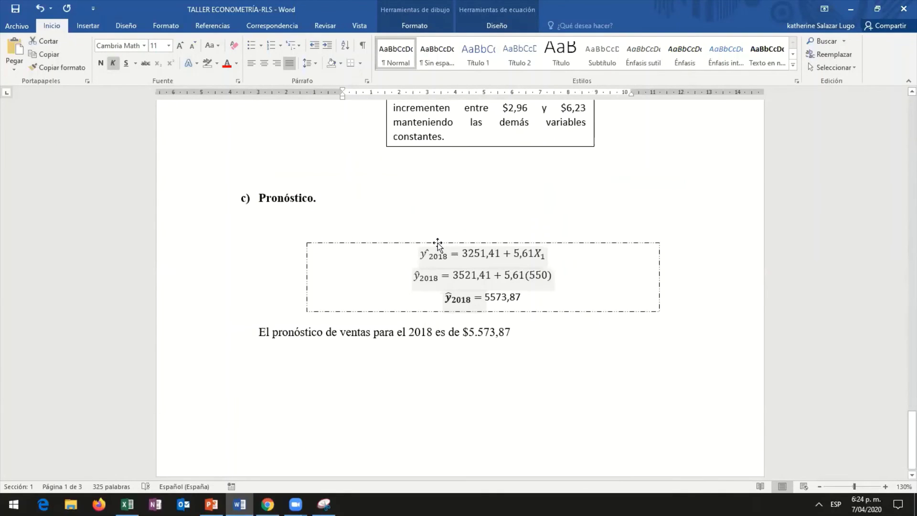
{"action": "left_click", "coordinate": [350, 227]}
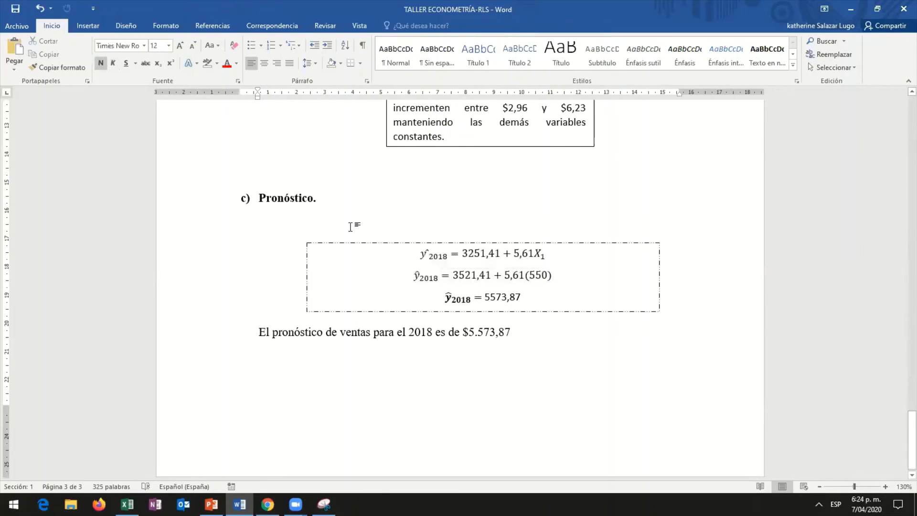
{"action": "type", "text": "Ingresos = 8,48 + 4,59invp"}
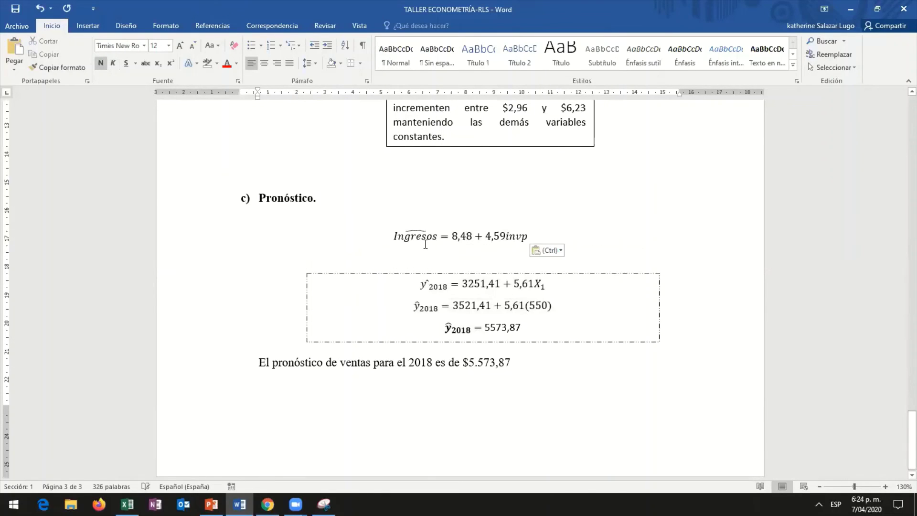
Step: Duplicate the Ingresos equation under Pronóstico on the line below it
{"action": "left_click", "coordinate": [545, 285]}
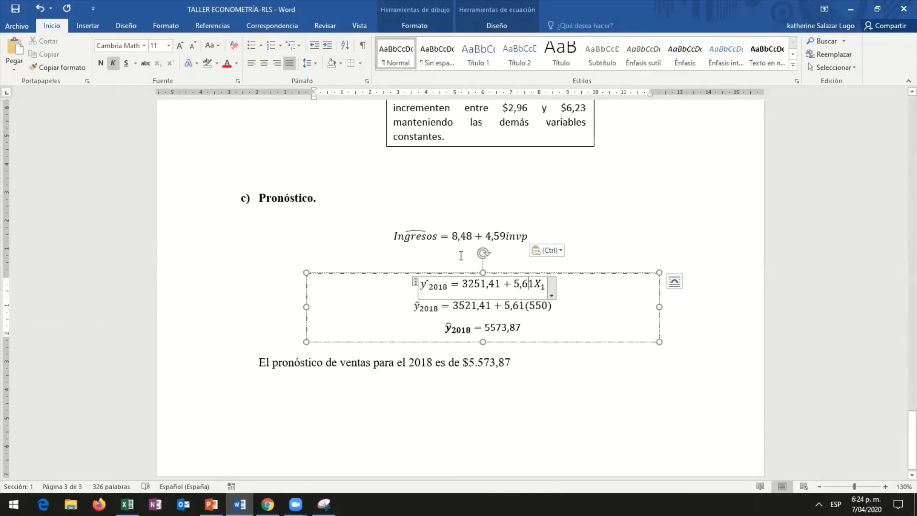
{"action": "left_click", "coordinate": [461, 282]}
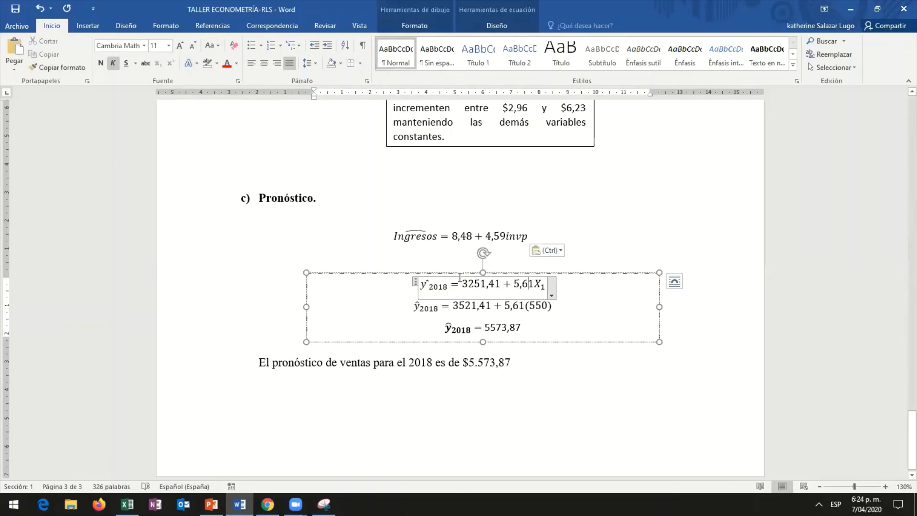
{"action": "left_click", "coordinate": [420, 235]}
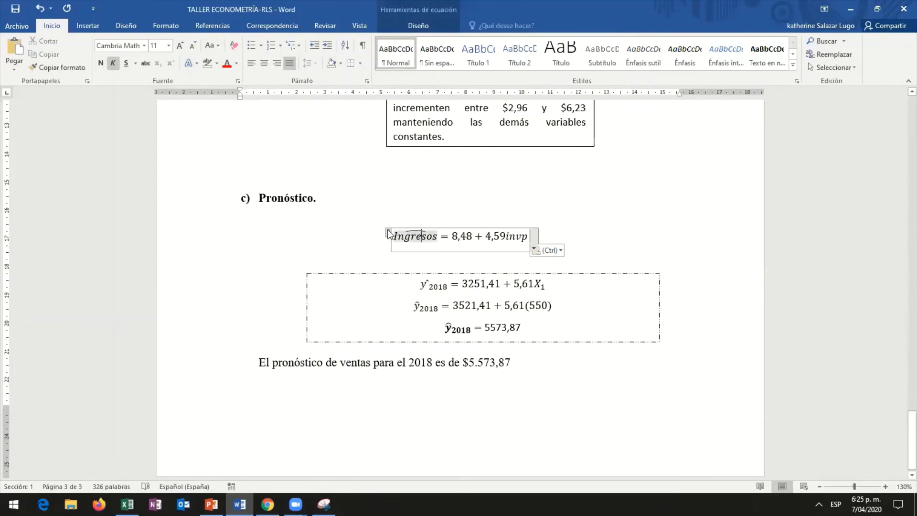
{"action": "left_click", "coordinate": [429, 253]}
{"action": "key", "text": "ctrl+c"}
{"action": "left_click", "coordinate": [476, 259]}
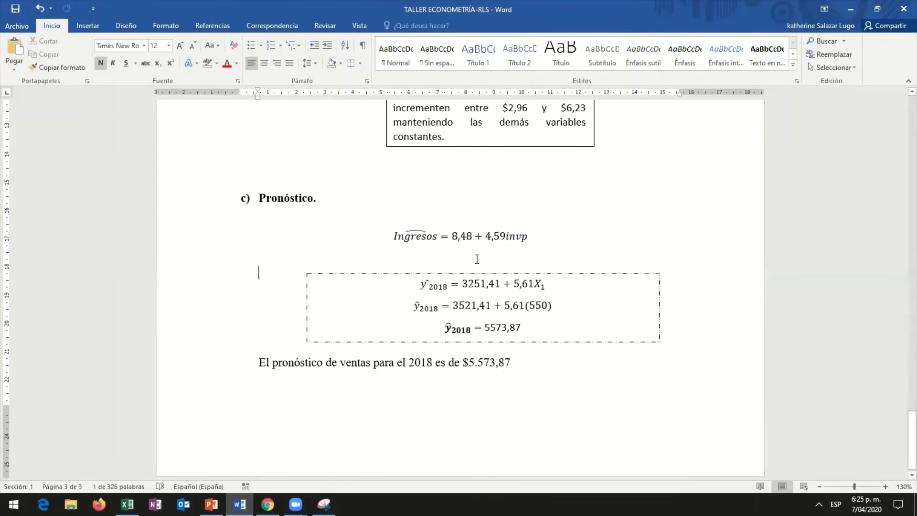
{"action": "key", "text": "ctrl+v"}
Step: Delete the old text box with the 2018 forecast calculations and the 2018 sales forecast sentence beneath it
{"action": "left_click", "coordinate": [506, 274]}
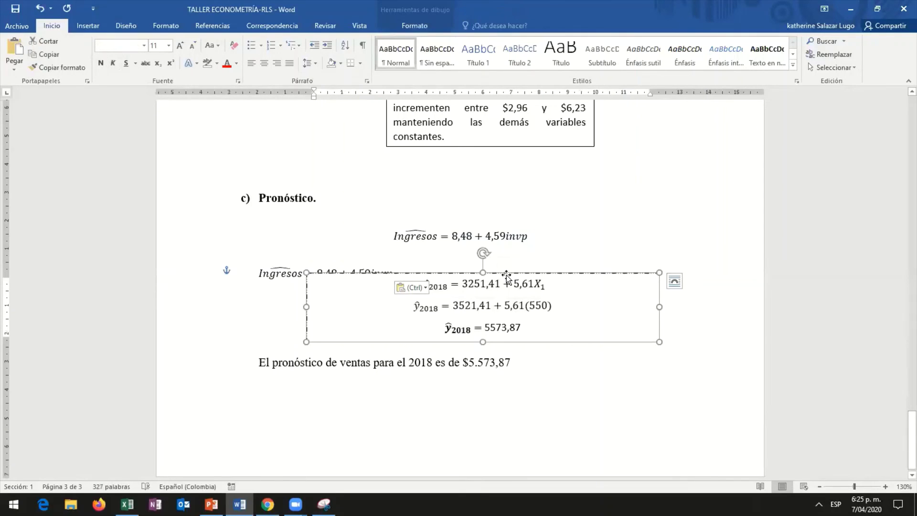
{"action": "key", "text": "Delete"}
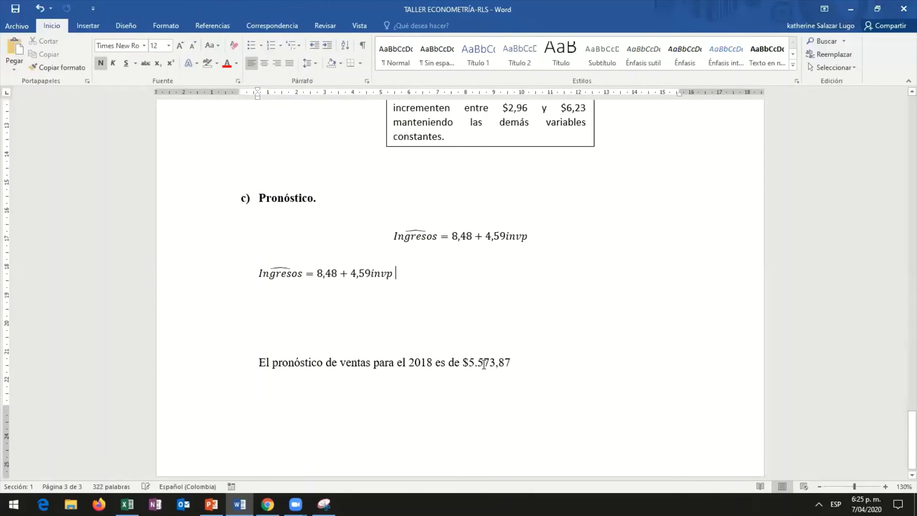
{"action": "left_click_drag", "start_coordinate": [511, 363], "coordinate": [258, 289]}
{"action": "key", "text": "Delete"}
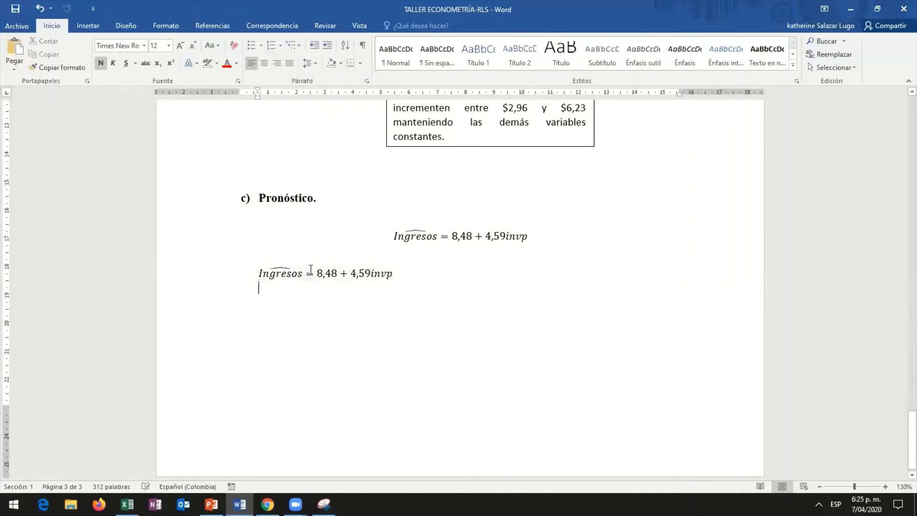
Step: Centre the duplicated Ingresos equation and place the cursor on the line below it
{"action": "key", "text": "BackSpace"}
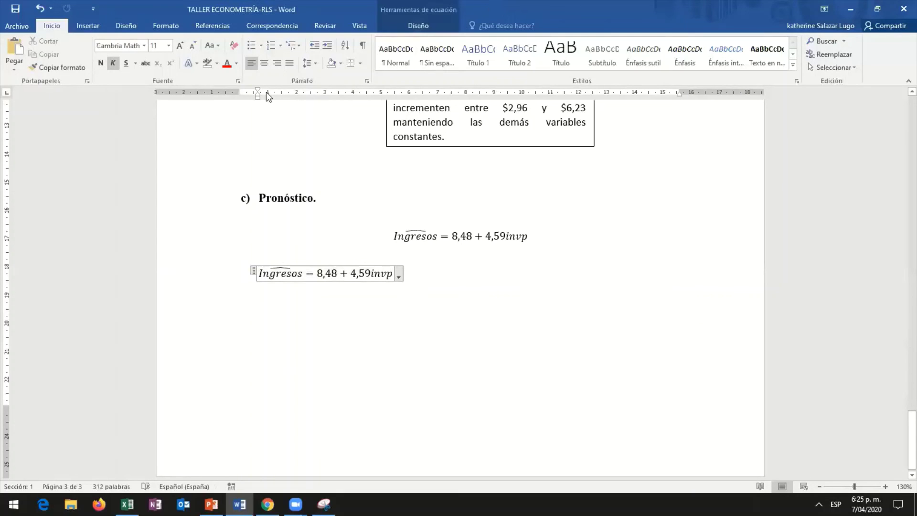
{"action": "left_click", "coordinate": [263, 63]}
{"action": "key", "text": "Down"}
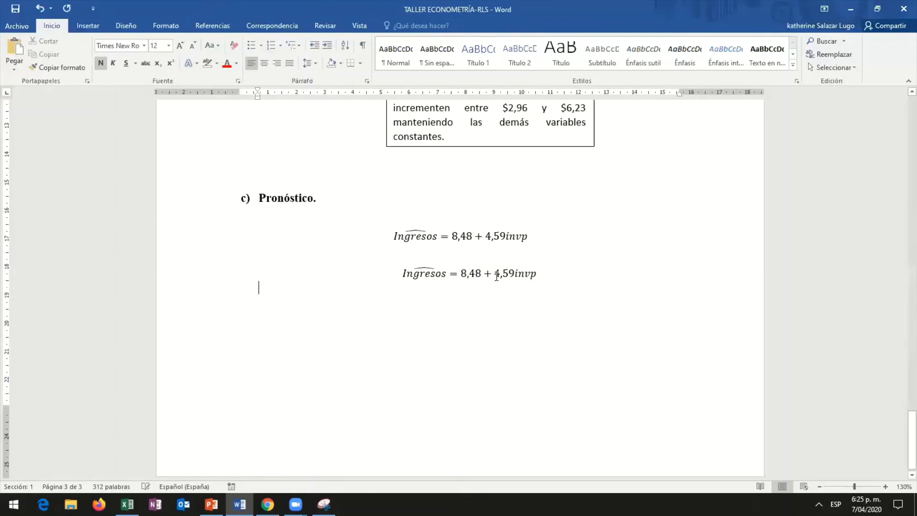
Step: Add the line "Inversión en publicidad son de 9." between the two Ingresos equations under Pronóstico
{"action": "left_click", "coordinate": [497, 276]}
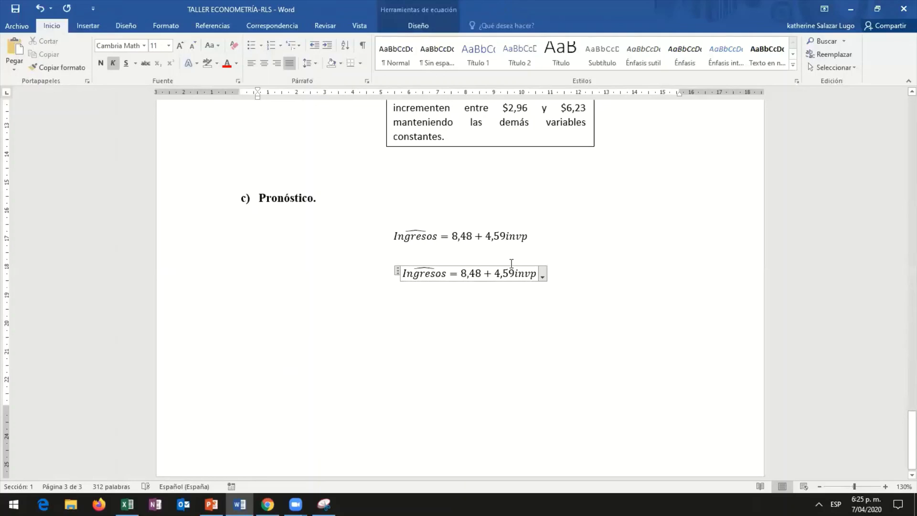
{"action": "left_click", "coordinate": [486, 256]}
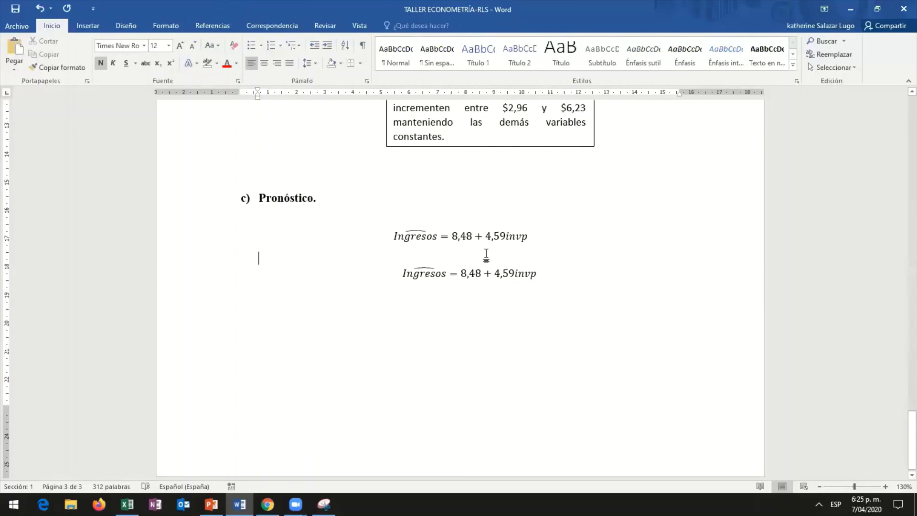
{"action": "type", "text": "inversión"}
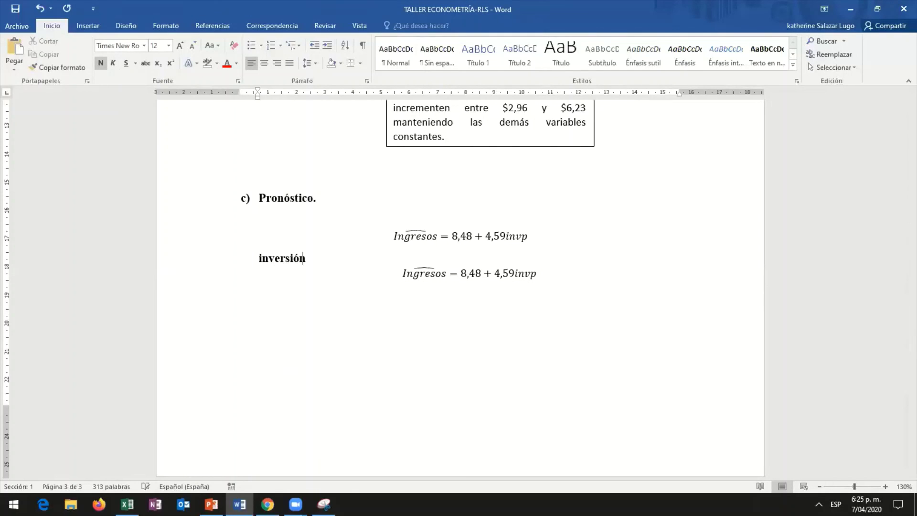
{"action": "type", "text": " en p"}
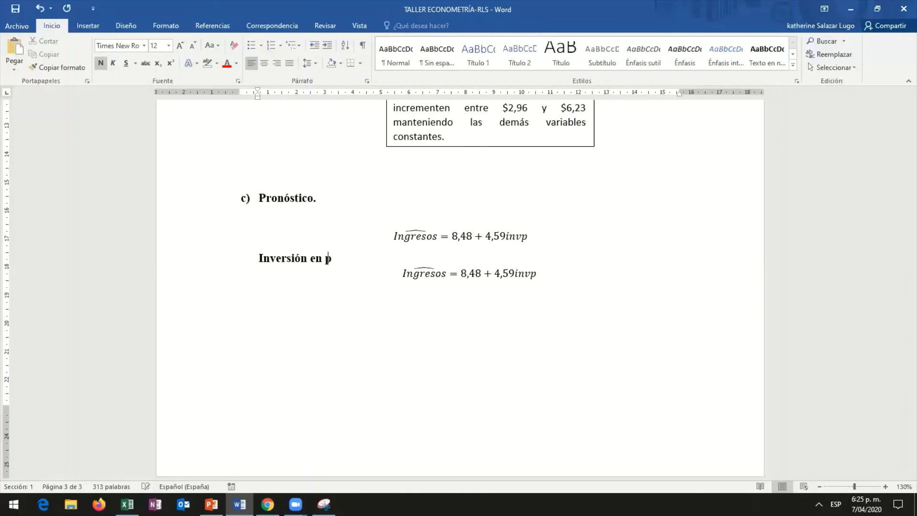
{"action": "type", "text": "ublicidad era"}
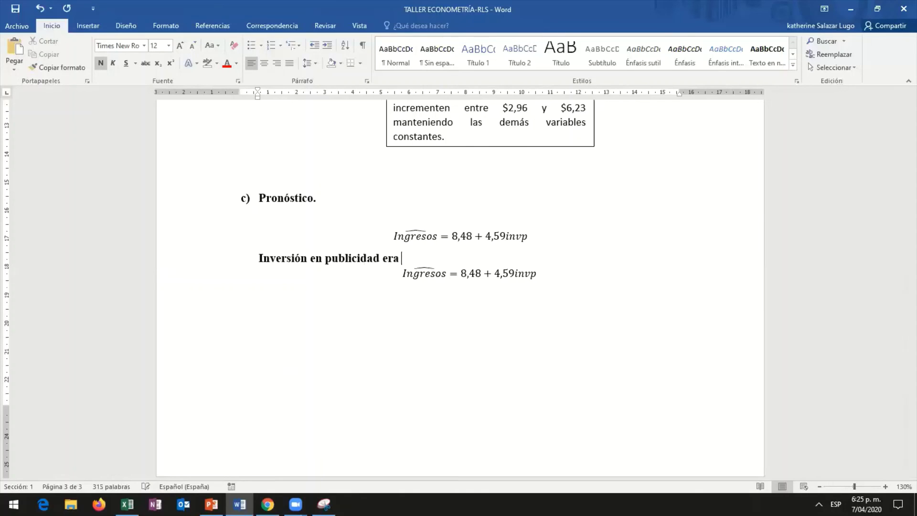
{"action": "key", "text": "BackSpace"}
{"action": "type", "text": "n de 9."}
{"action": "key", "text": "Return"}
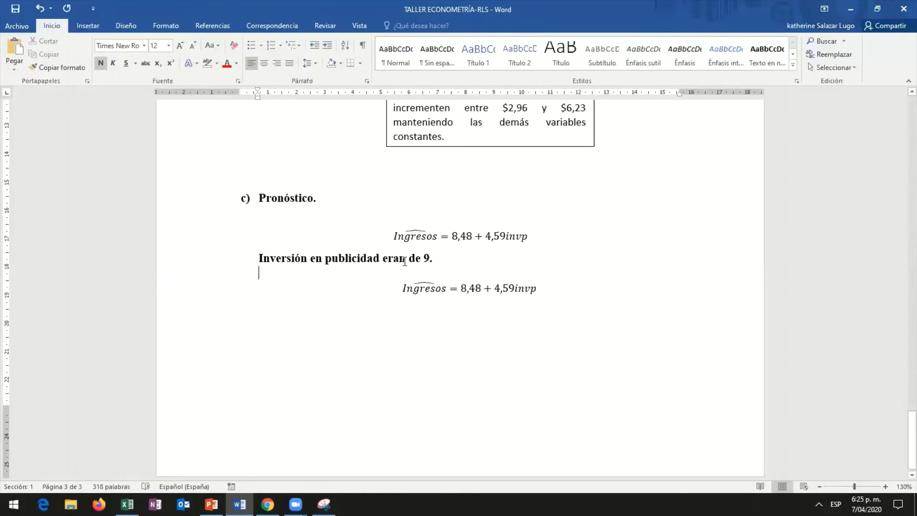
{"action": "mouse_move", "coordinate": [389, 259]}
{"action": "left_mouse_down"}
{"action": "mouse_move", "coordinate": [406, 259]}
{"action": "mouse_move", "coordinate": [384, 262]}
{"action": "left_mouse_up"}
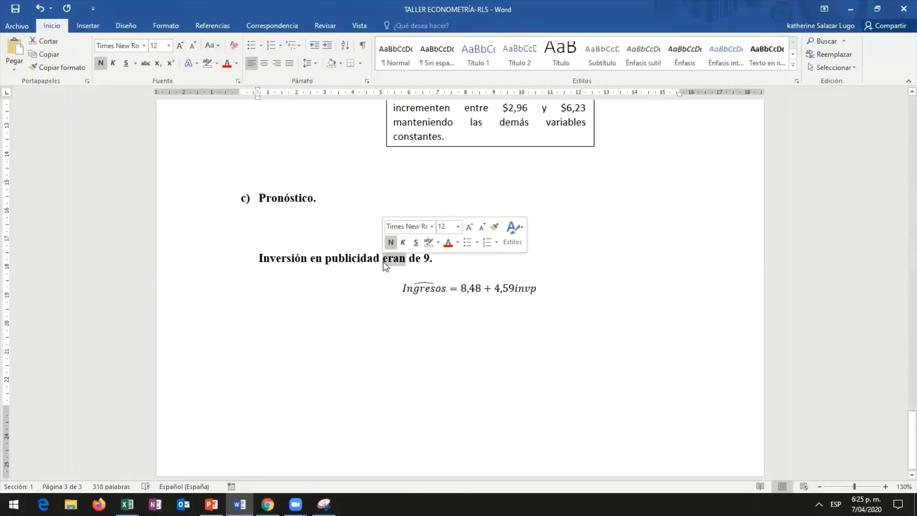
{"action": "type", "text": "son"}
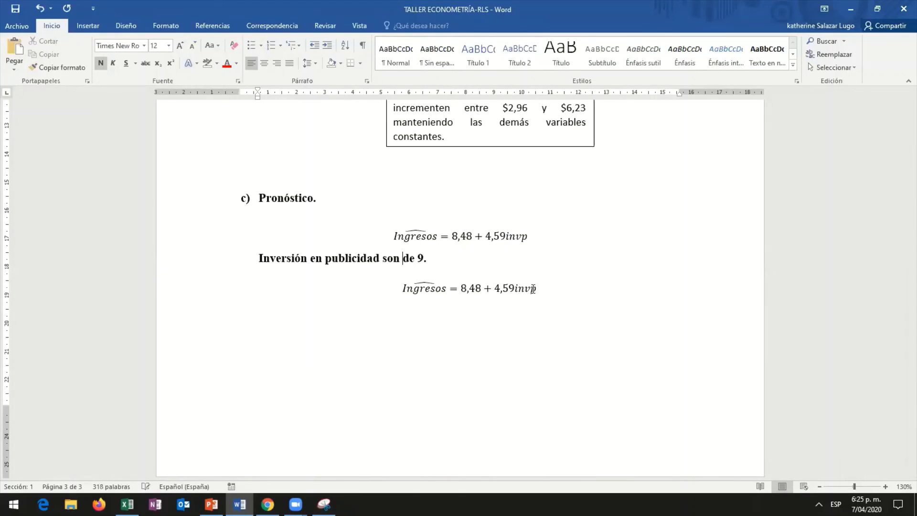
Step: Replace invp with ∗(9) in the second Ingresos equation so it reads 8,48 + 4,59 ∗ (9)
{"action": "left_click", "coordinate": [549, 295]}
{"action": "left_click", "coordinate": [549, 295]}
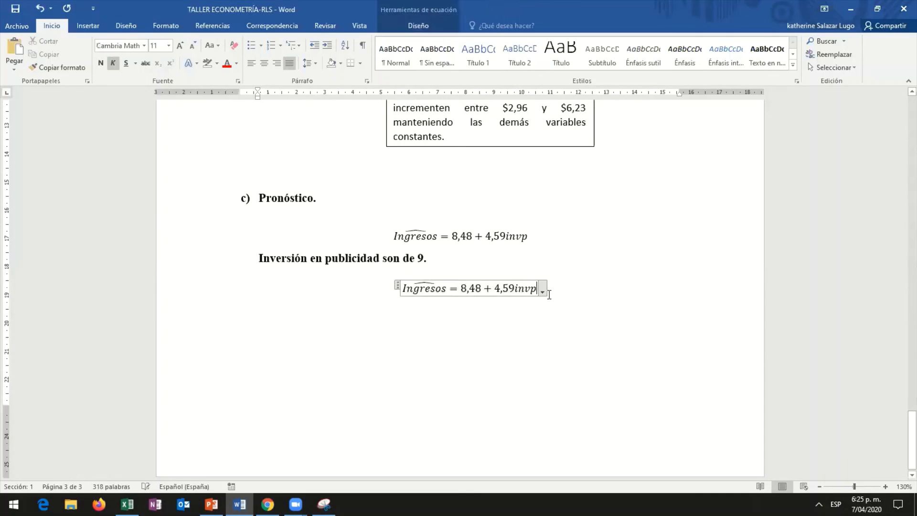
{"action": "key", "text": "BackSpace"}
{"action": "key", "text": "BackSpace"}
{"action": "key", "text": "BackSpace"}
{"action": "key", "text": "BackSpace"}
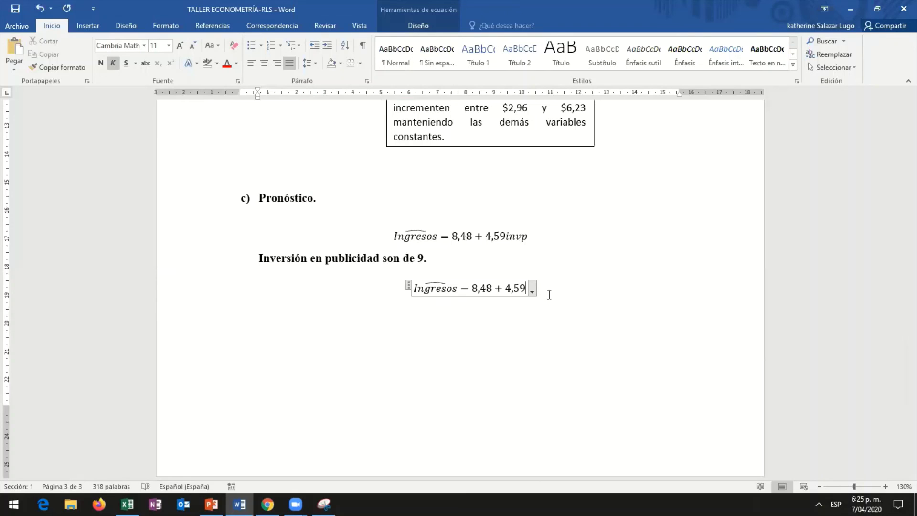
{"action": "type", "text": "(9)"}
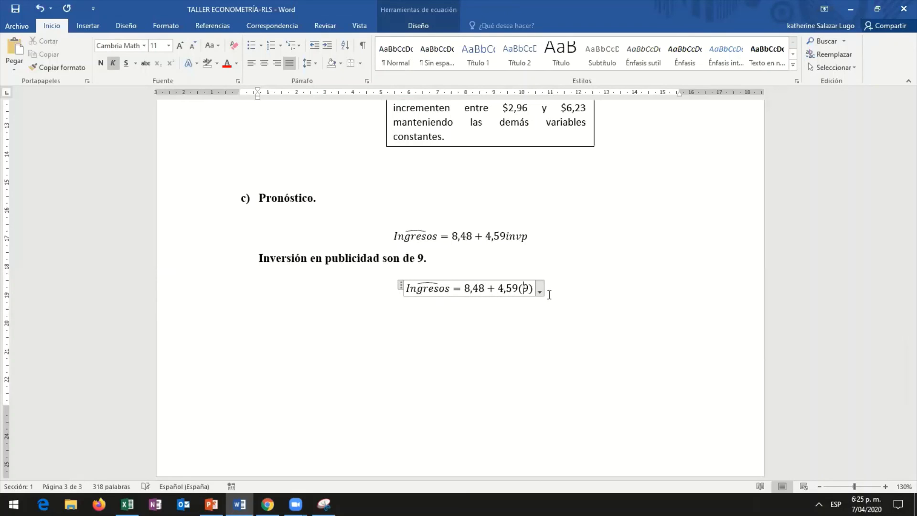
{"action": "key", "text": "Left"}
{"action": "type", "text": "*"}
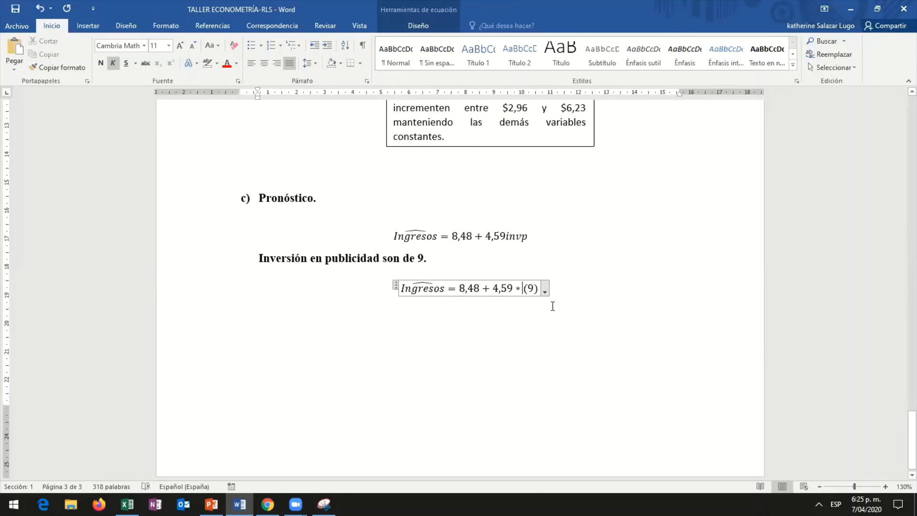
{"action": "key", "text": "Down"}
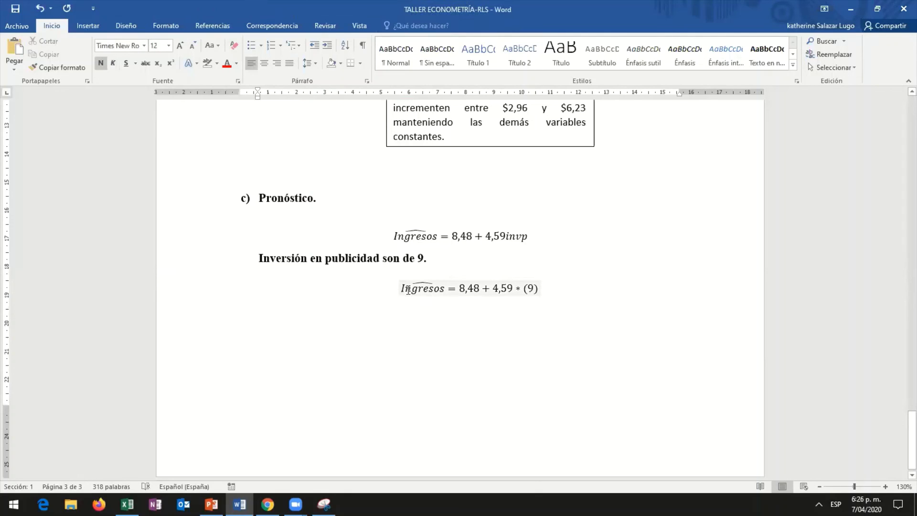
{"action": "left_click", "coordinate": [407, 288]}
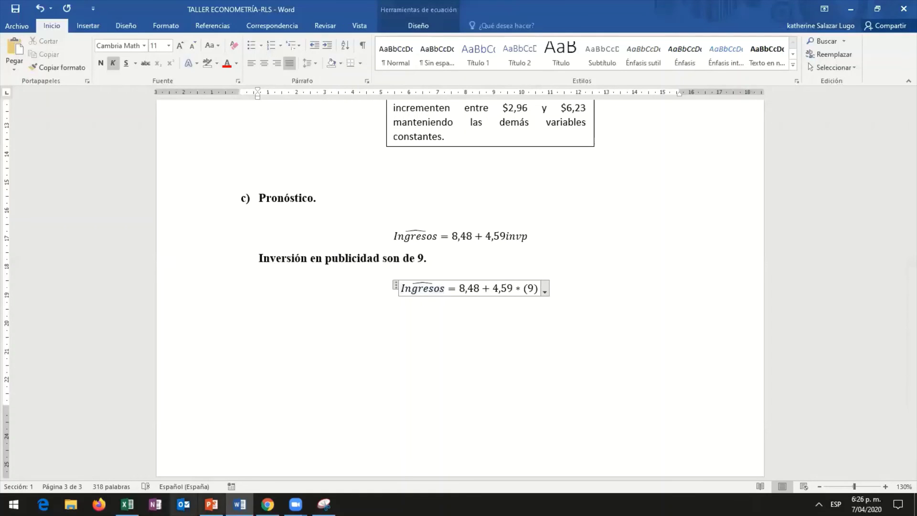
Step: Switch to Excel and calculate the forecast in cell F11 of Hoja1 with the formula =8,48+(4,59*9)
{"action": "key", "text": "alt+Tab"}
{"action": "key", "text": "Up"}
{"action": "key", "text": "Up"}
{"action": "key", "text": "Up"}
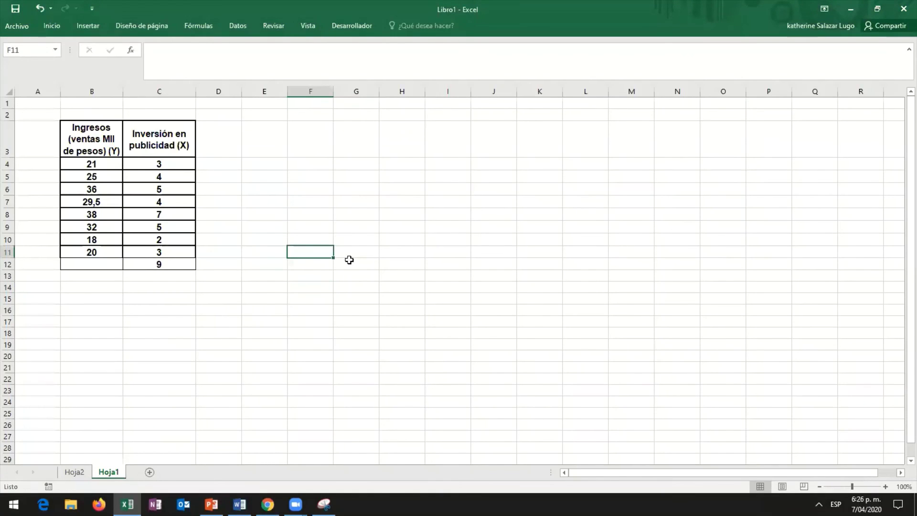
{"action": "type", "text": "=8*"}
{"action": "key", "text": "BackSpace"}
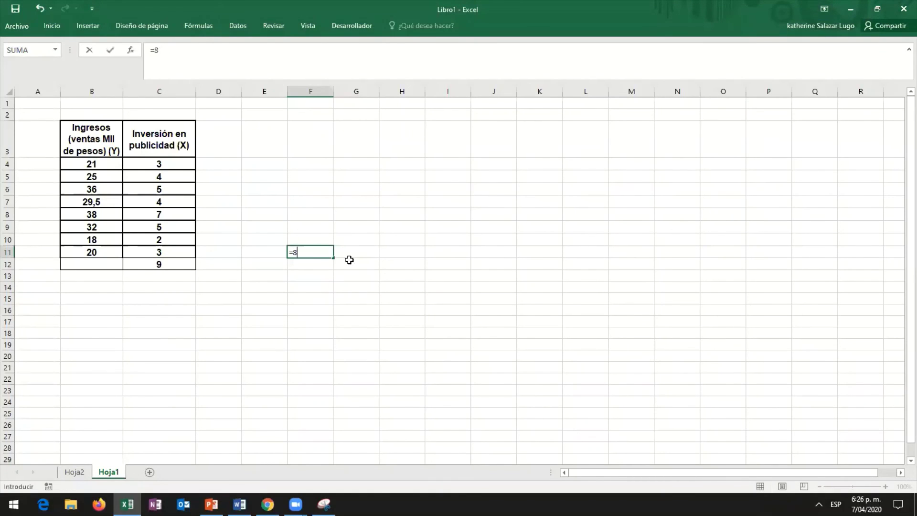
{"action": "type", "text": ",48+"}
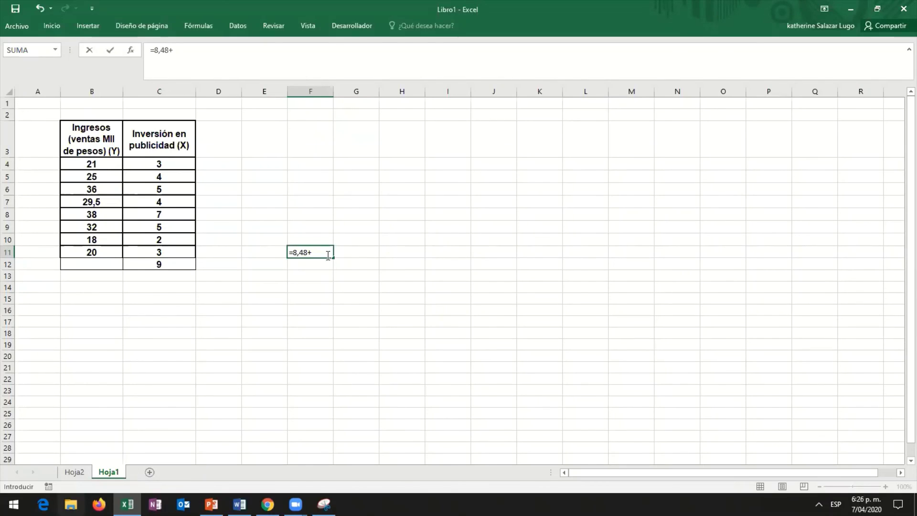
{"action": "key", "text": "alt+Tab"}
{"action": "key", "text": "alt+Tab"}
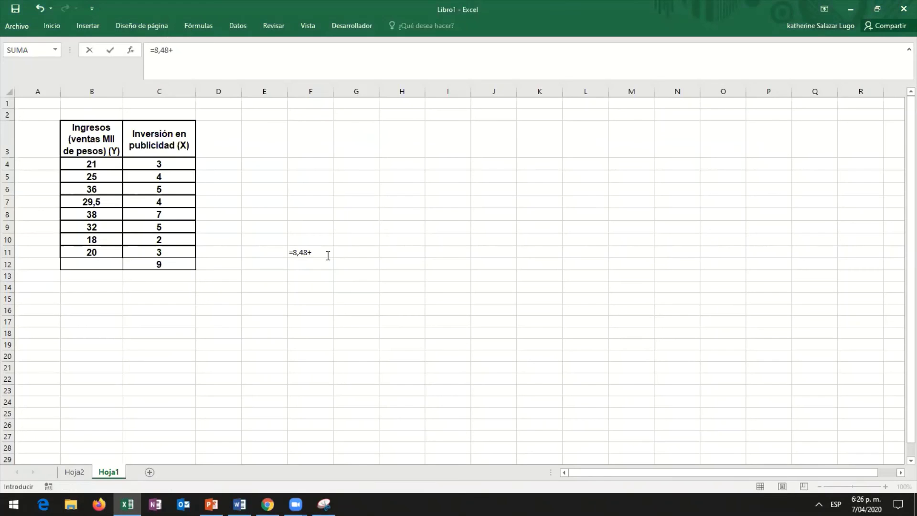
{"action": "type", "text": "(4,59*9)"}
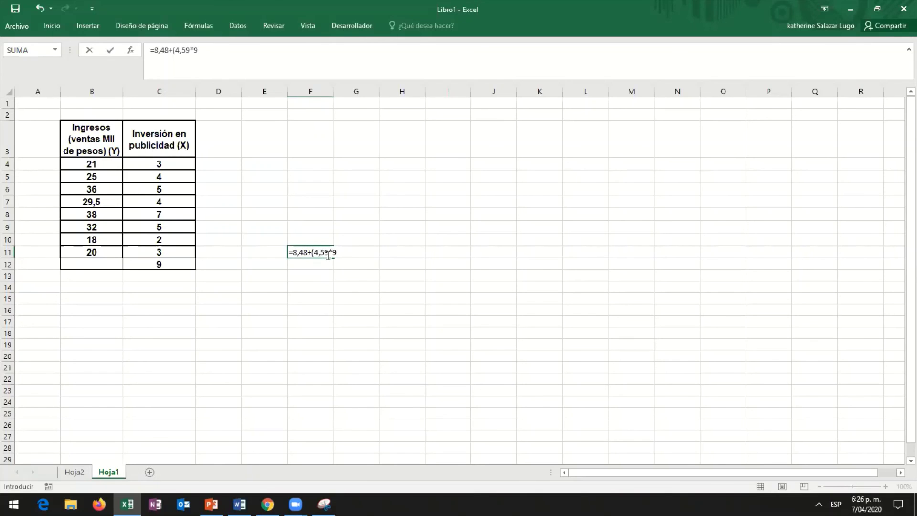
{"action": "key", "text": "ctrl+Return"}
{"action": "key", "text": "Return"}
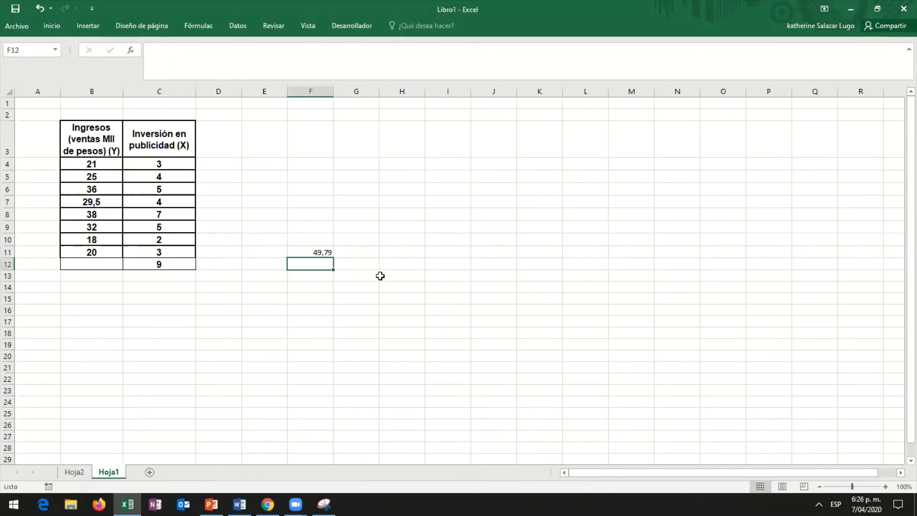
{"action": "left_click", "coordinate": [320, 271]}
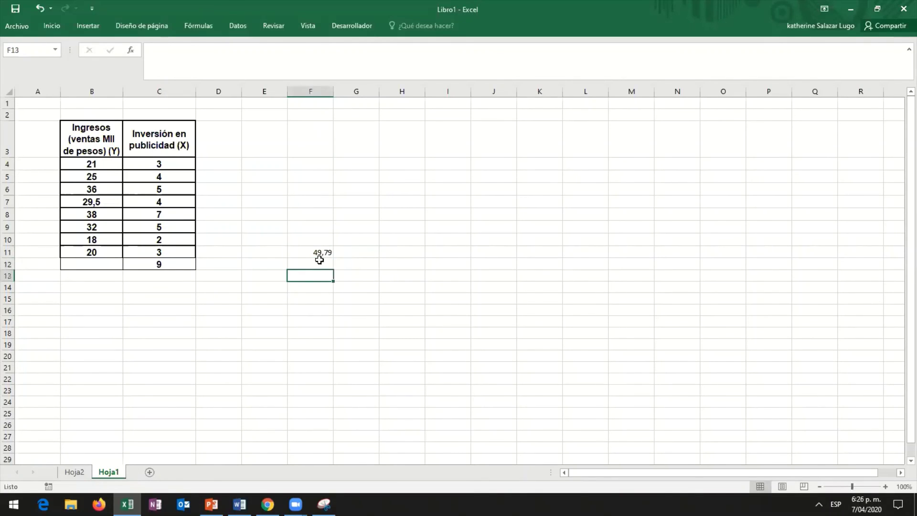
{"action": "key", "text": "Up"}
{"action": "key", "text": "Up"}
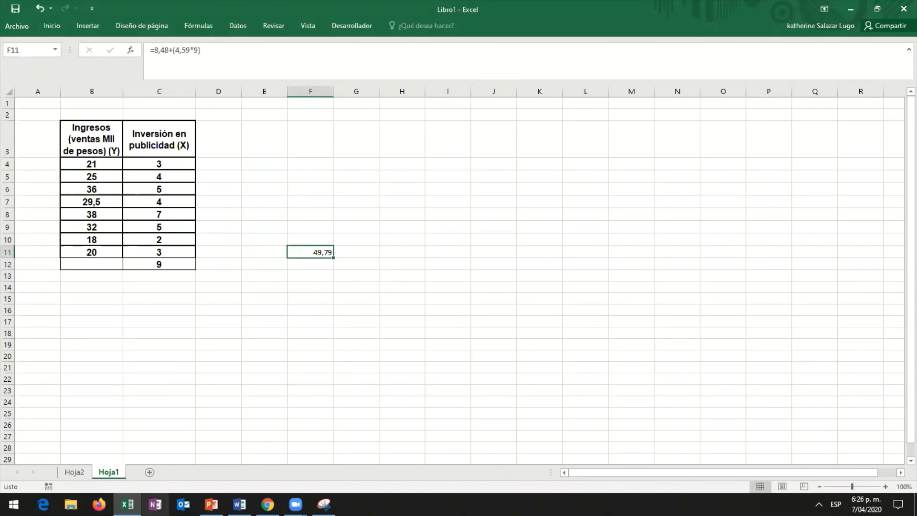
Step: Switch back to Word and duplicate the equation Ingresos = 8,48 + 4,59 ∗ (9) on the line below it
{"action": "key", "text": "alt+Tab"}
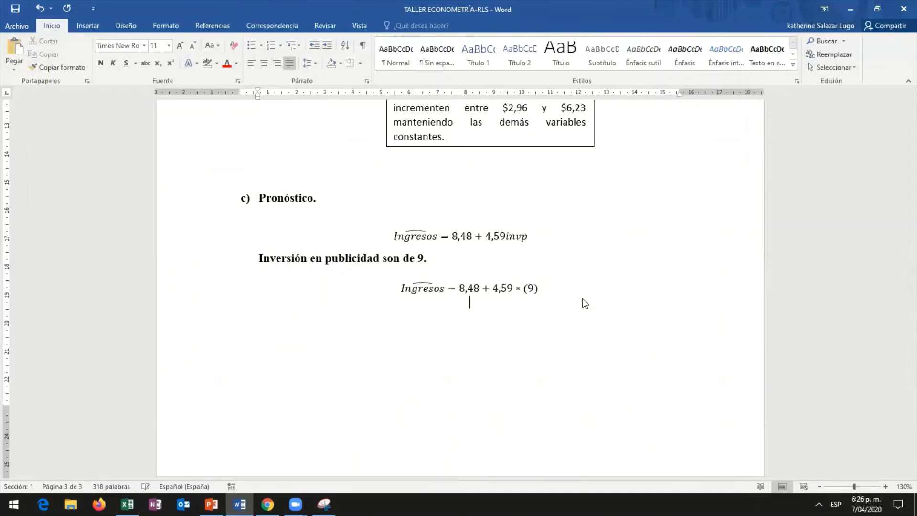
{"action": "left_click", "coordinate": [583, 303]}
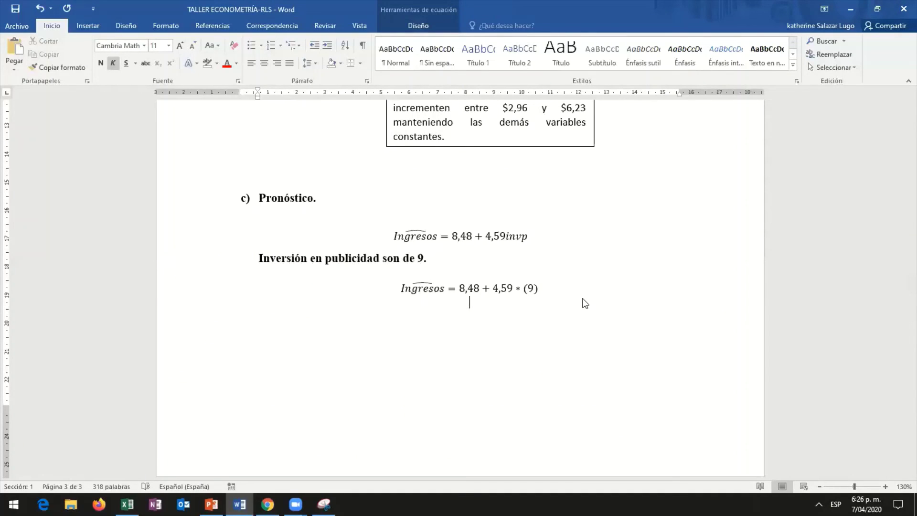
{"action": "left_click_drag", "start_coordinate": [538, 290], "coordinate": [396, 289]}
{"action": "key", "text": "ctrl+c"}
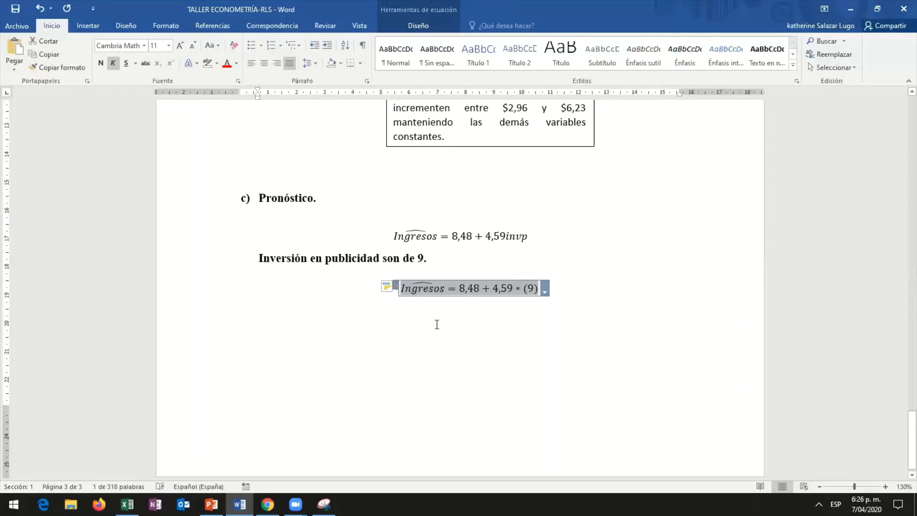
{"action": "left_click", "coordinate": [528, 319]}
{"action": "key", "text": "ctrl+v"}
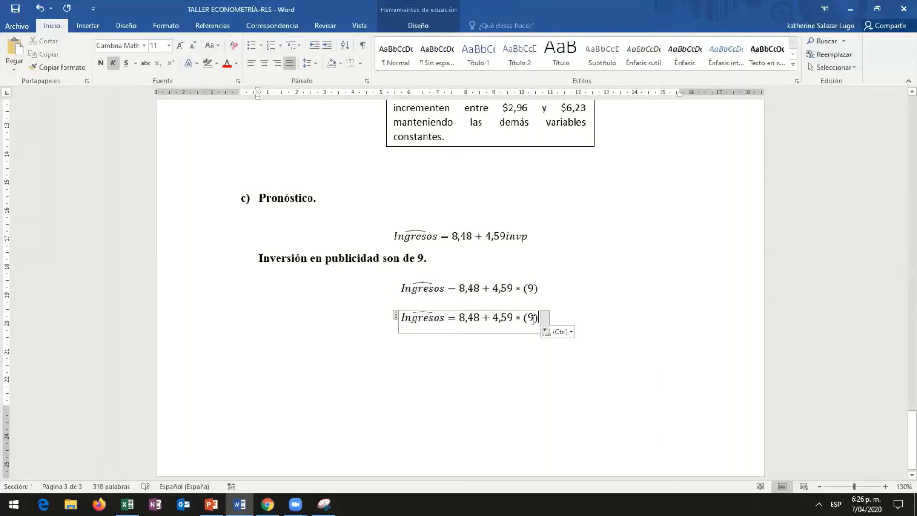
Step: Replace the right-hand side of the duplicated Ingresos equation with the calculated forecast, 49,79
{"action": "left_click", "coordinate": [463, 320], "text": "shift"}
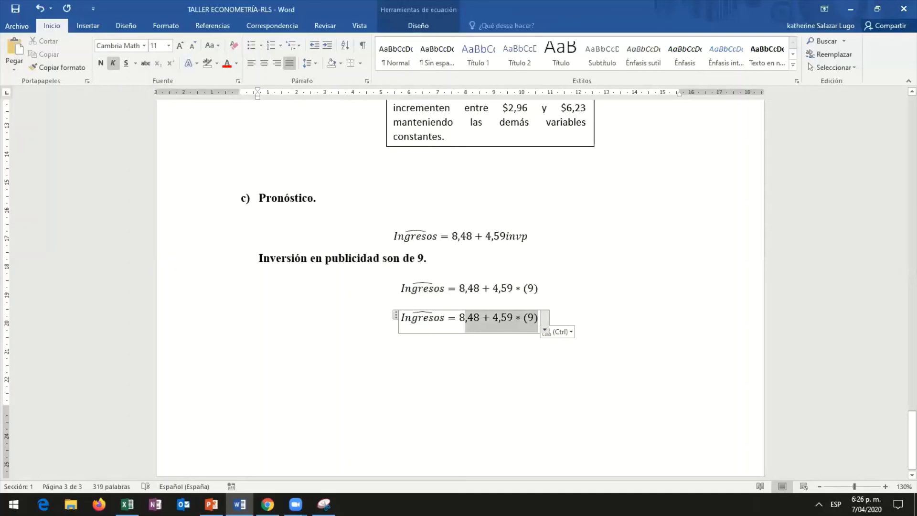
{"action": "key", "text": "BackSpace"}
{"action": "key", "text": "BackSpace"}
{"action": "key", "text": "alt+Tab"}
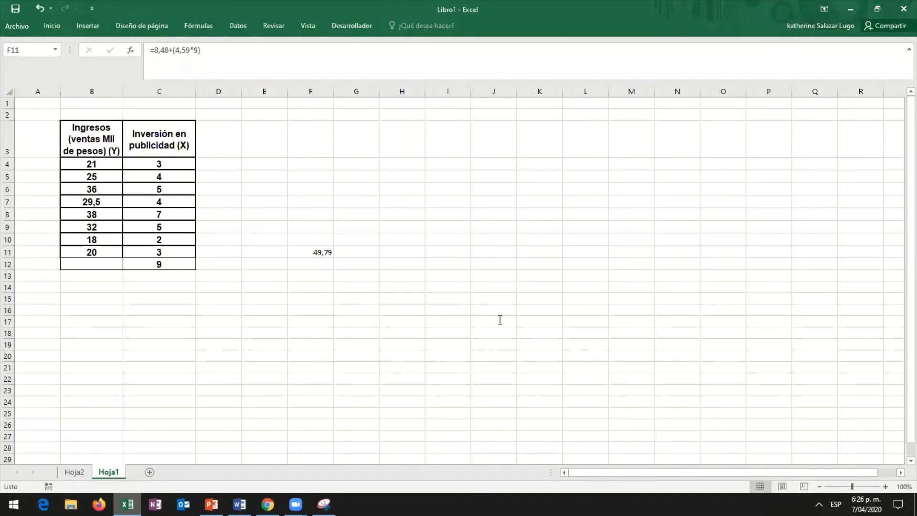
{"action": "key", "text": "alt+Tab"}
{"action": "type", "text": "49"}
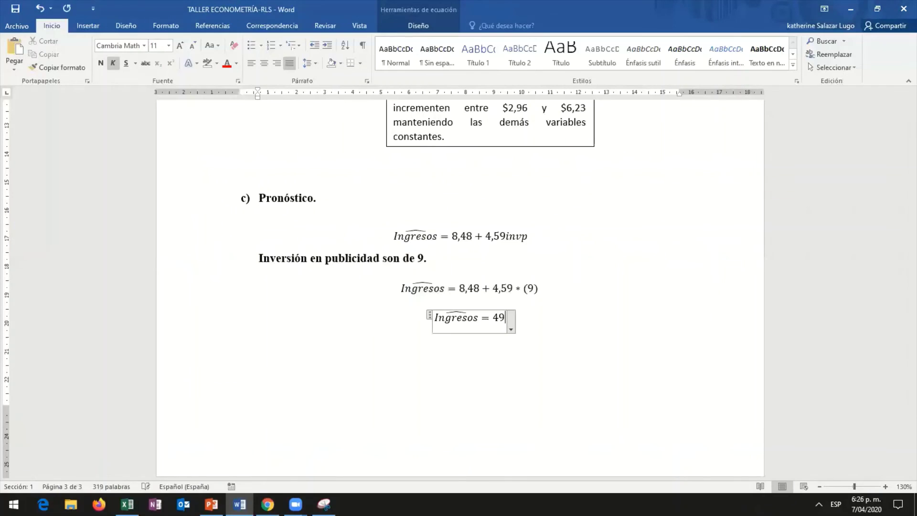
{"action": "type", "text": ",79"}
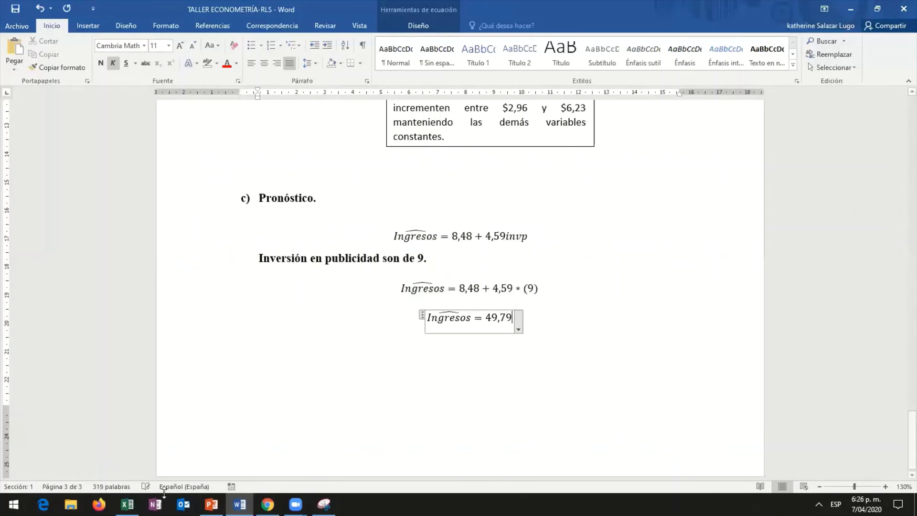
Step: In Excel, change the F11 formula to =8,48+(4,59*3) and compare its result with the table rows whose advertising investment is 3
{"action": "key", "text": "alt+Tab"}
{"action": "double_click", "coordinate": [334, 252]}
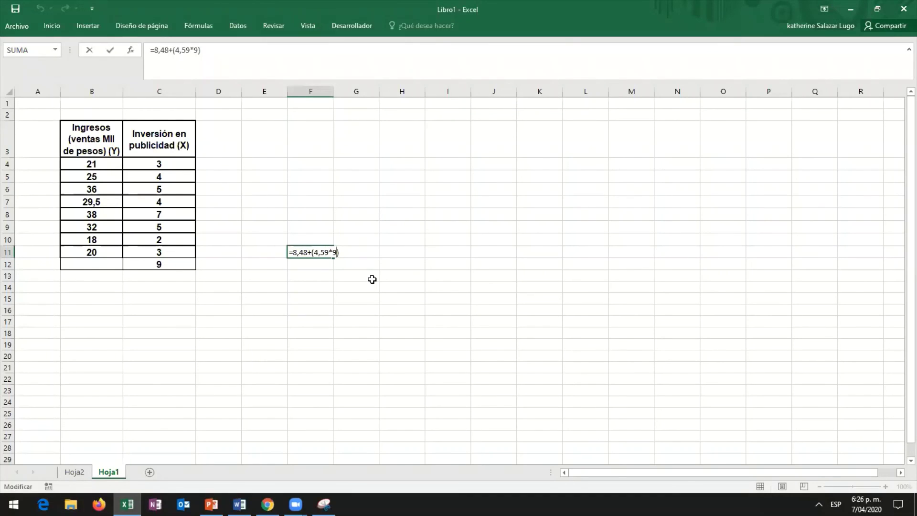
{"action": "key", "text": "BackSpace"}
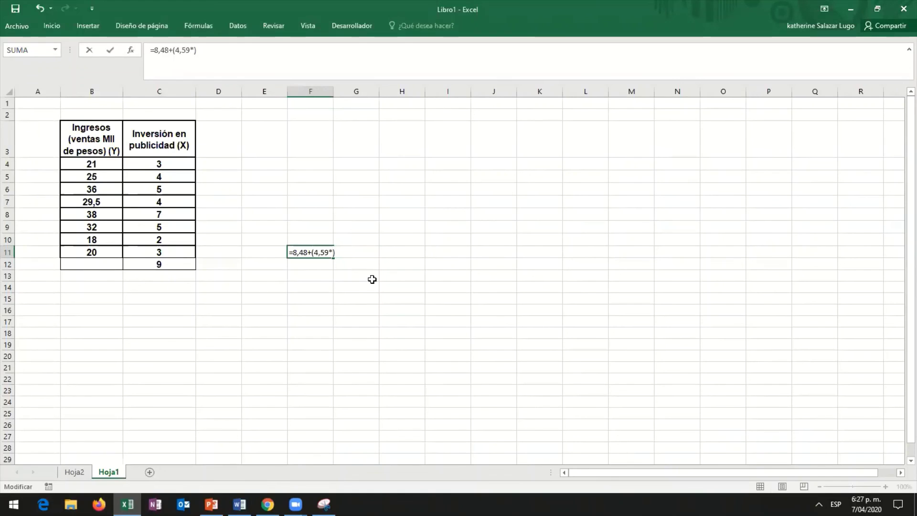
{"action": "type", "text": "3"}
{"action": "key", "text": "Return"}
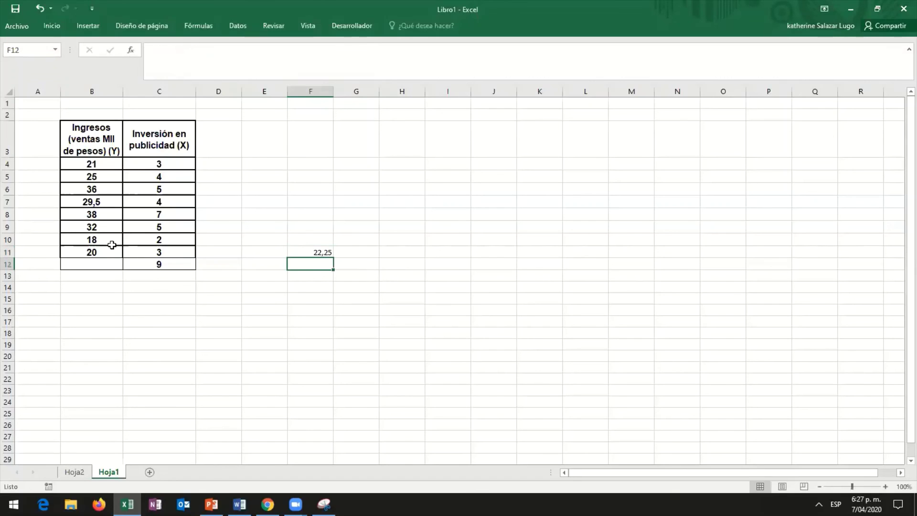
{"action": "left_click_drag", "start_coordinate": [84, 251], "coordinate": [157, 253]}
{"action": "left_click_drag", "start_coordinate": [75, 162], "coordinate": [163, 161]}
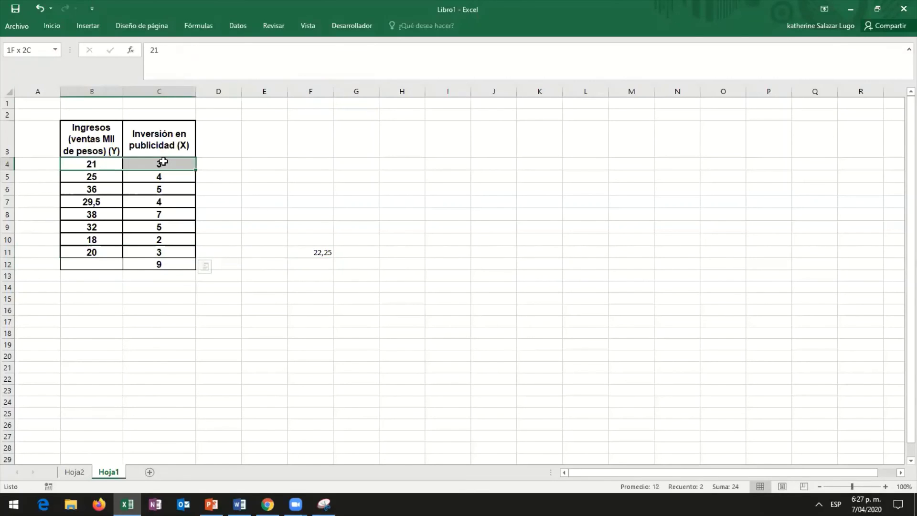
{"action": "left_click", "coordinate": [305, 250]}
{"action": "left_click", "coordinate": [368, 264]}
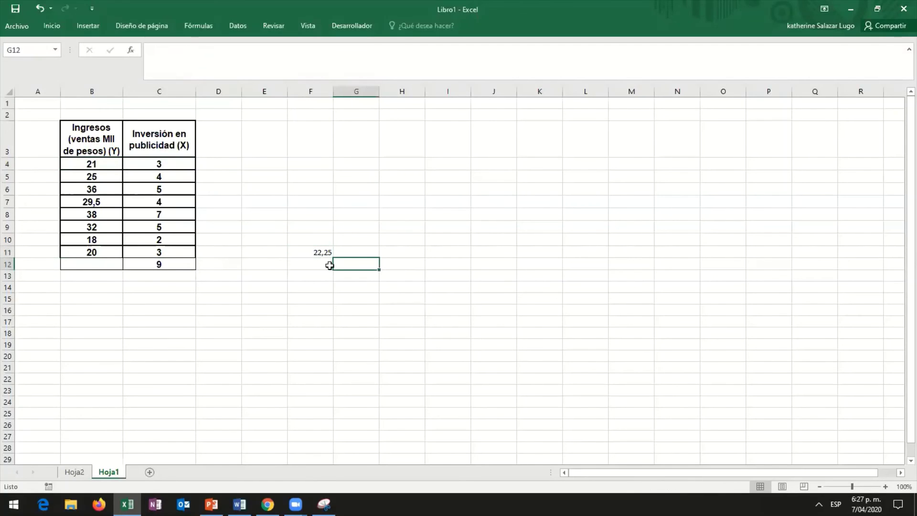
Step: Clear the trial forecast formula from cell F11 of Hoja1 and switch back to the Word report
{"action": "left_click", "coordinate": [318, 254]}
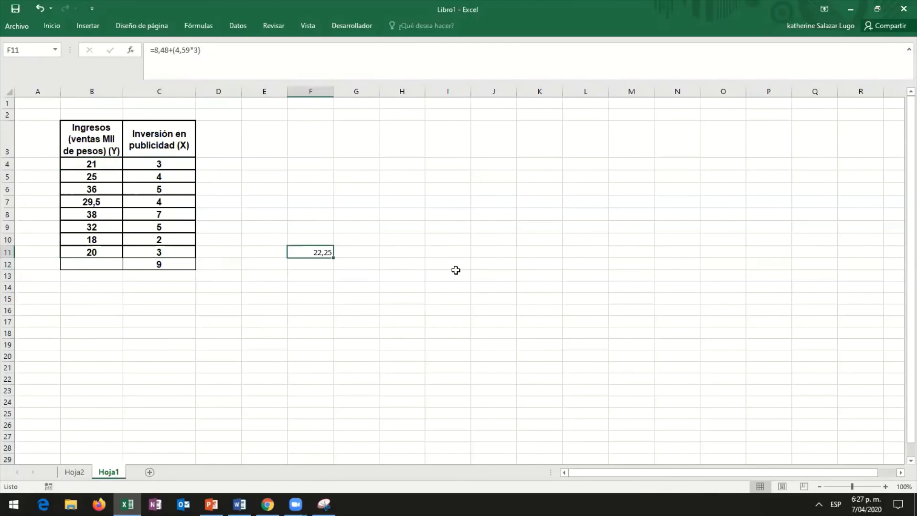
{"action": "key", "text": "BackSpace"}
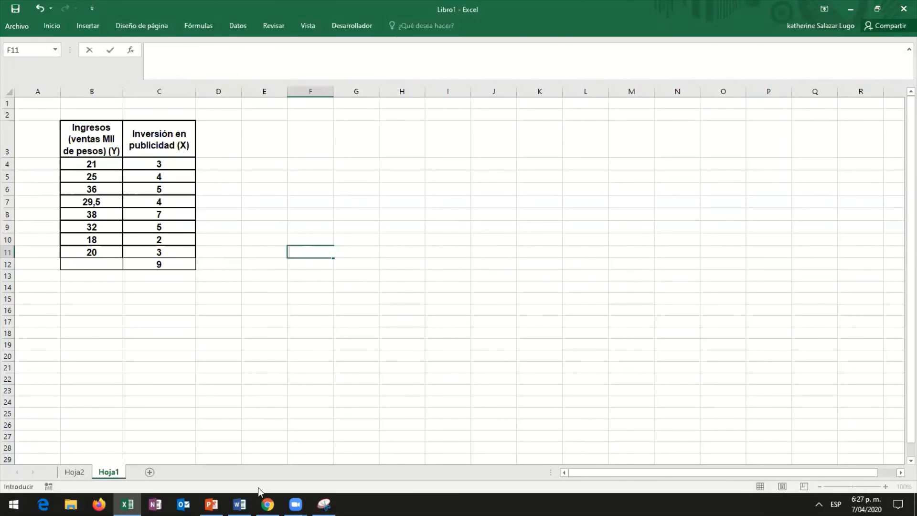
{"action": "left_click", "coordinate": [127, 505]}
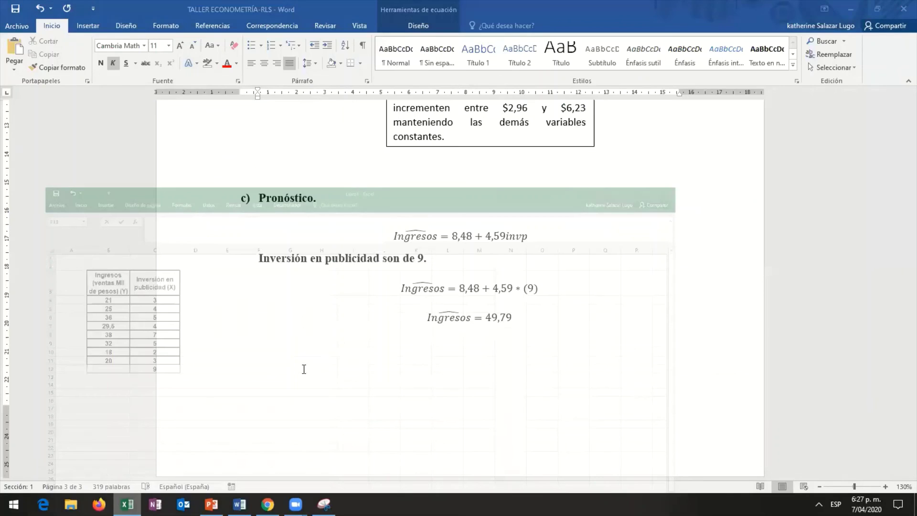
Step: Replace the period at the end of the Pronóstico heading in section c with a colon
{"action": "left_click", "coordinate": [316, 373]}
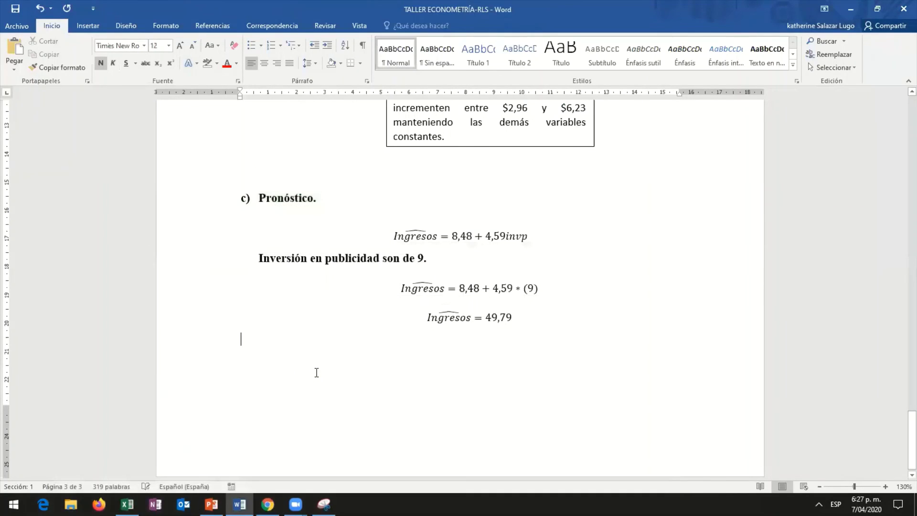
{"action": "scroll", "coordinate": [316, 373], "scroll_direction": "up", "scroll_amount": 5}
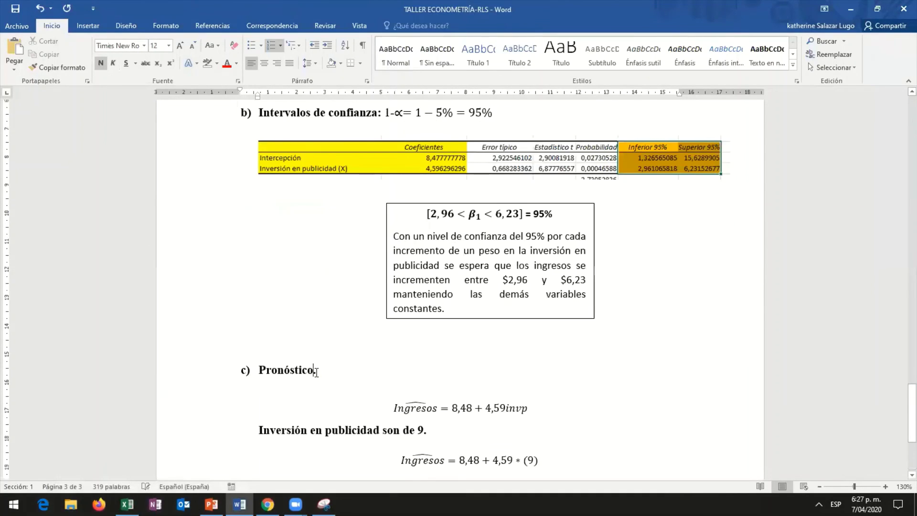
{"action": "left_click", "coordinate": [381, 379]}
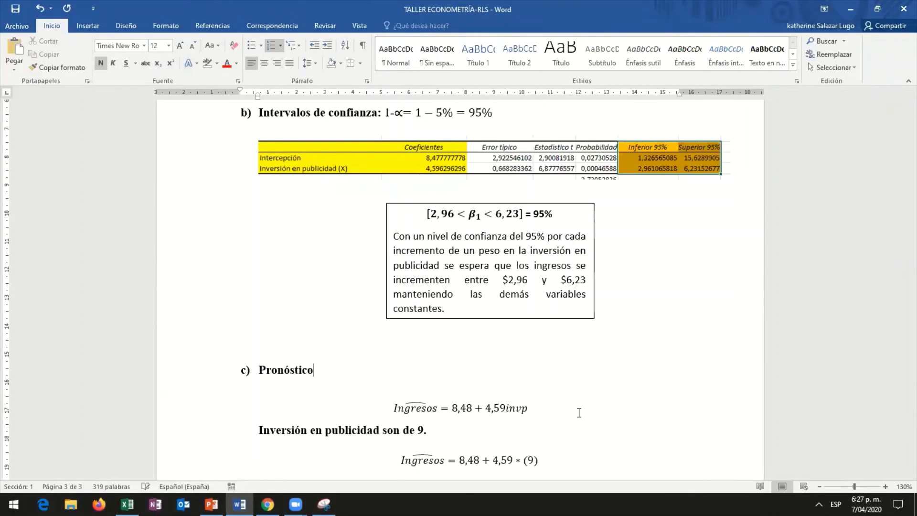
{"action": "type", "text": ":"}
Step: Review the whole report, from model identification and hypothesis tests through confidence intervals to the forecast equations, and return to the document's beginning
{"action": "scroll", "coordinate": [579, 413], "scroll_direction": "down", "scroll_amount": 5}
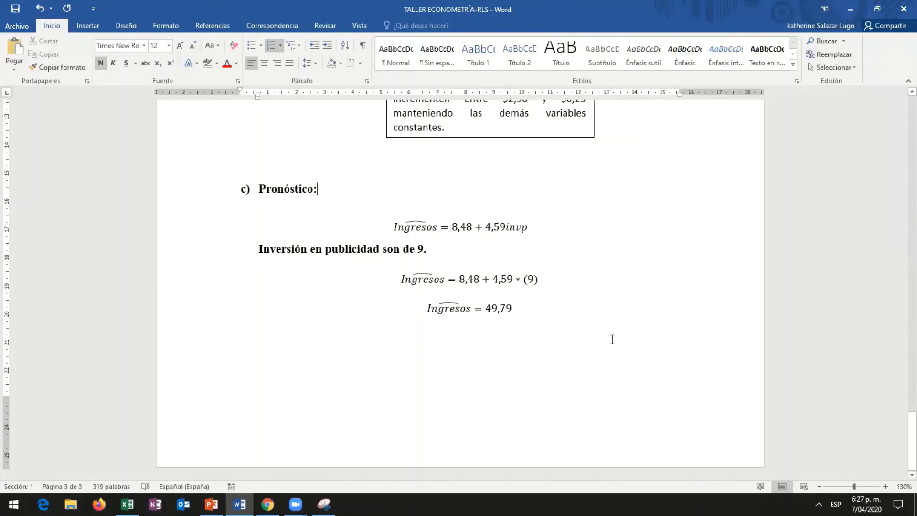
{"action": "scroll", "coordinate": [624, 341], "scroll_direction": "up", "scroll_amount": 20}
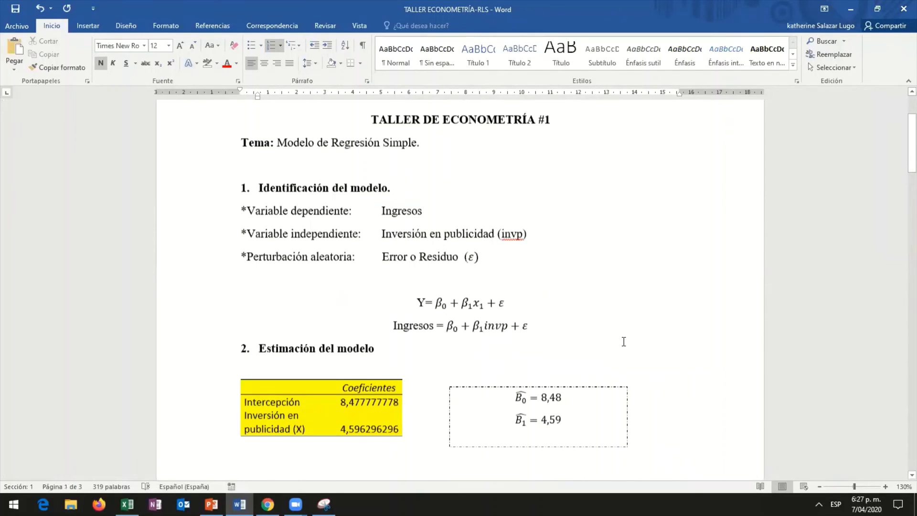
{"action": "scroll", "coordinate": [623, 342], "scroll_direction": "up", "scroll_amount": 1}
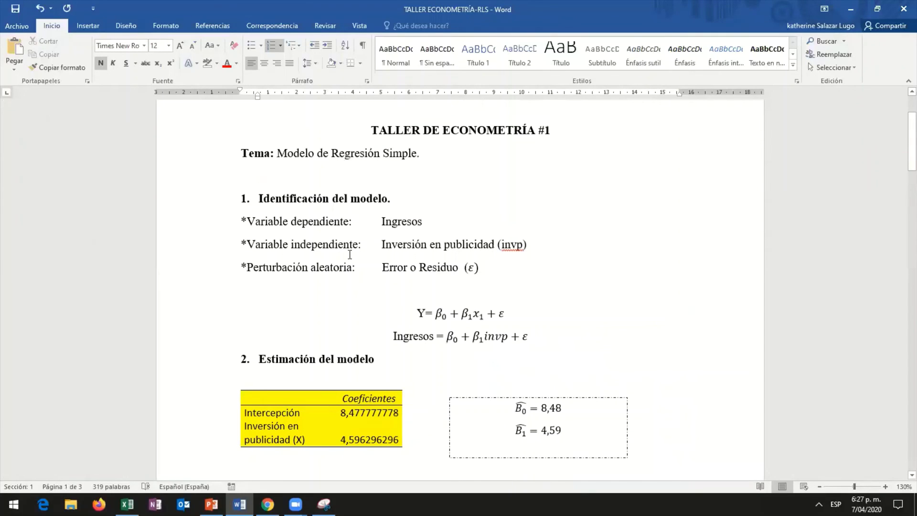
{"action": "scroll", "coordinate": [350, 255], "scroll_direction": "down", "scroll_amount": 15}
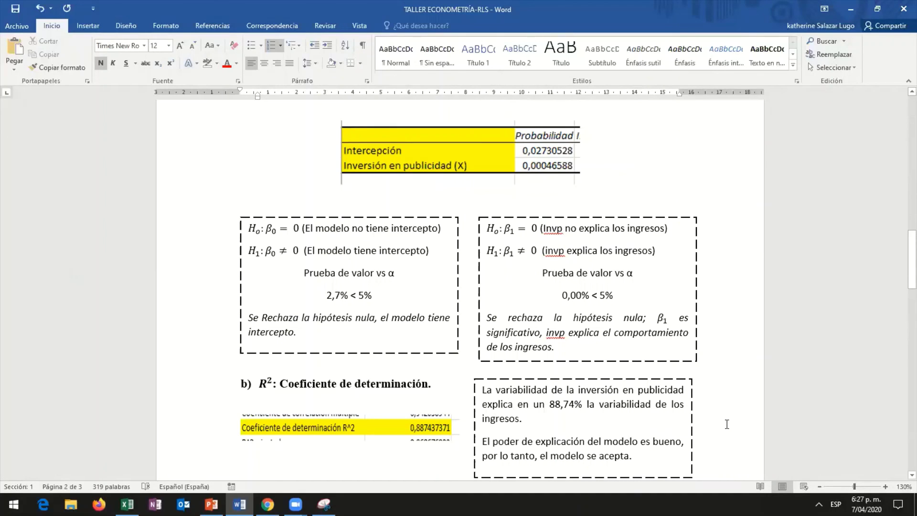
{"action": "scroll", "coordinate": [727, 424], "scroll_direction": "down", "scroll_amount": 10}
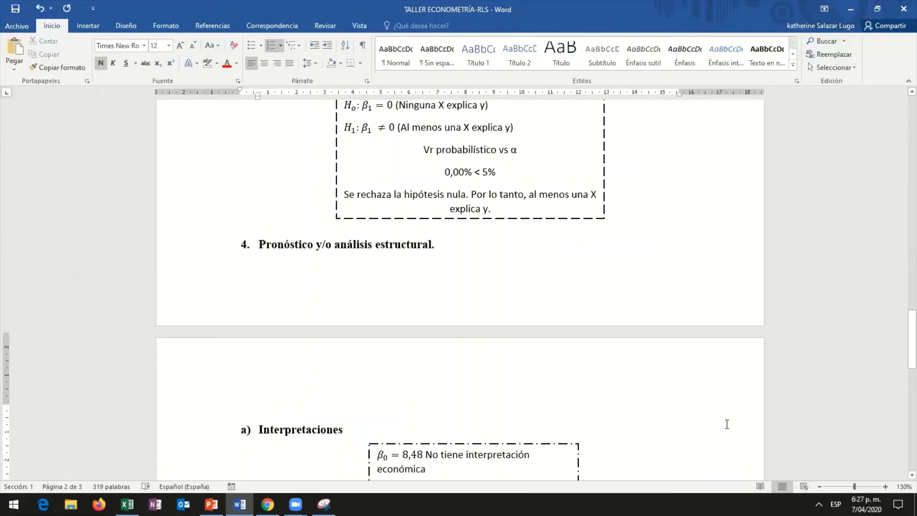
{"action": "scroll", "coordinate": [727, 424], "scroll_direction": "down", "scroll_amount": 10}
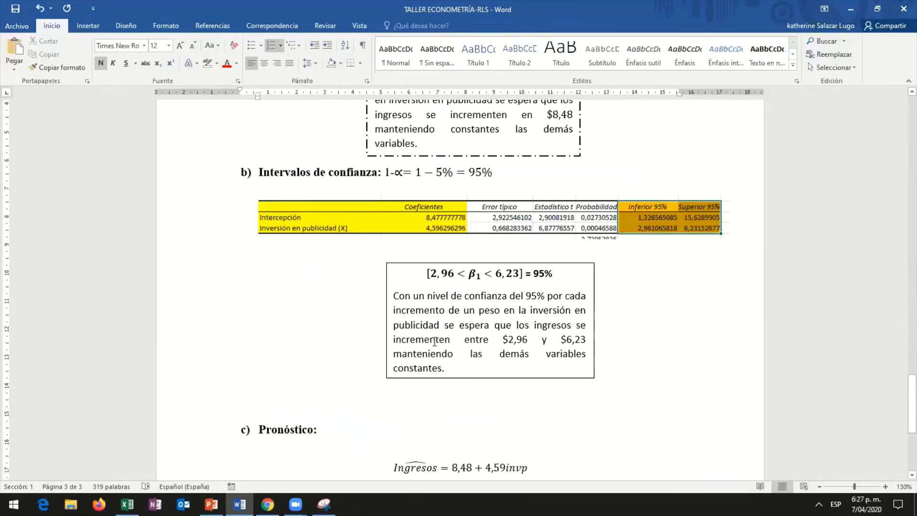
{"action": "scroll", "coordinate": [728, 424], "scroll_direction": "down", "scroll_amount": 5}
{"action": "left_click", "coordinate": [326, 219]}
{"action": "double_click", "coordinate": [470, 263]}
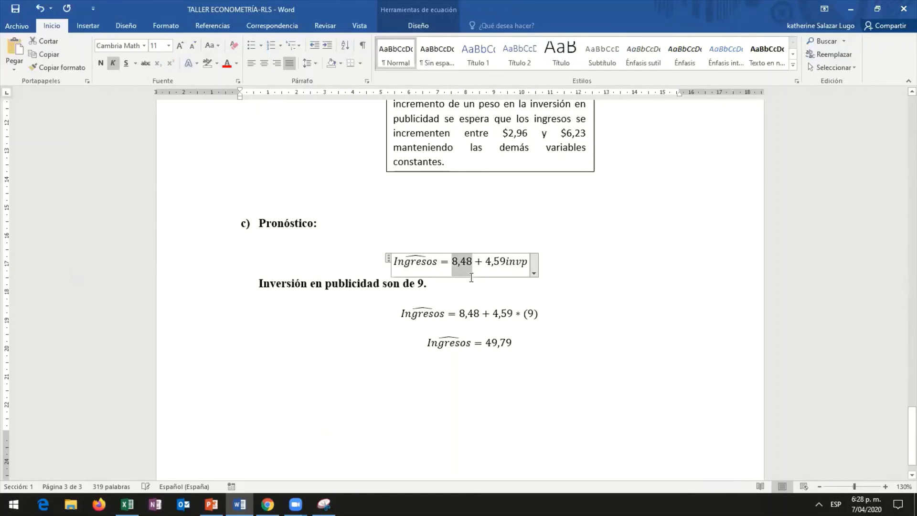
{"action": "left_click", "coordinate": [566, 288]}
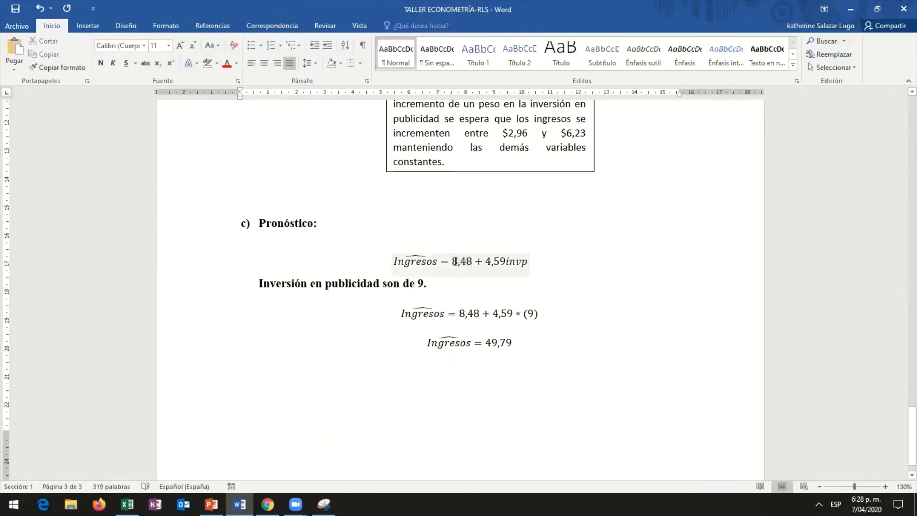
{"action": "left_click", "coordinate": [562, 387]}
{"action": "scroll", "coordinate": [562, 385], "scroll_direction": "up", "scroll_amount": 12}
{"action": "scroll", "coordinate": [473, 394], "scroll_direction": "up", "scroll_amount": 20}
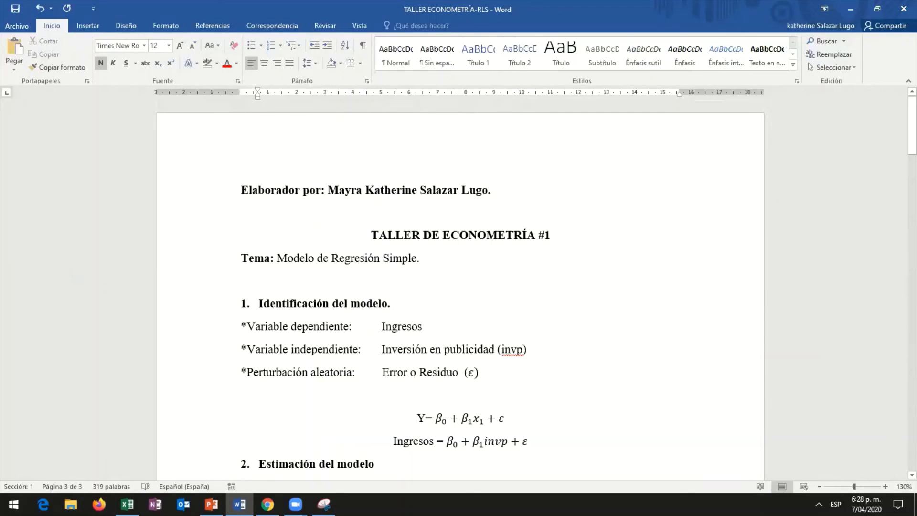
Step: Bring up the Zoom meeting controls and minimize the Word and PowerPoint windows
{"action": "left_click", "coordinate": [295, 504]}
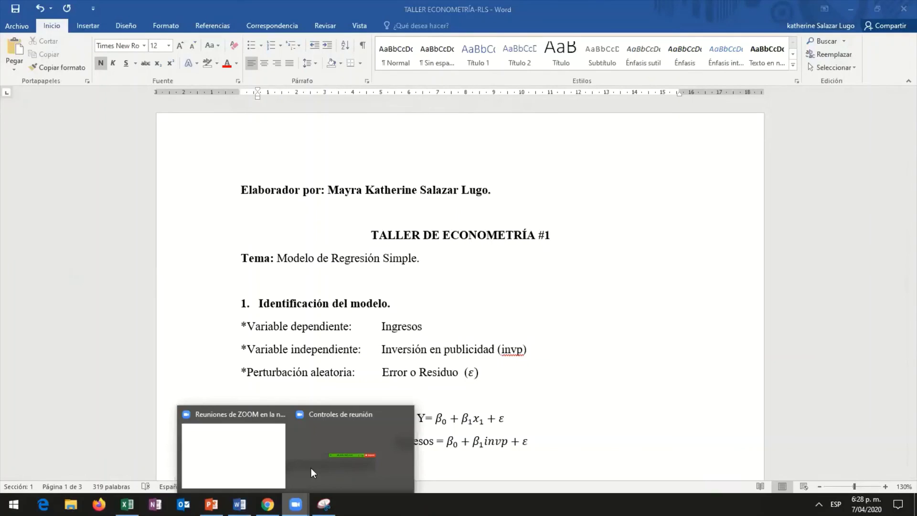
{"action": "left_click", "coordinate": [311, 468]}
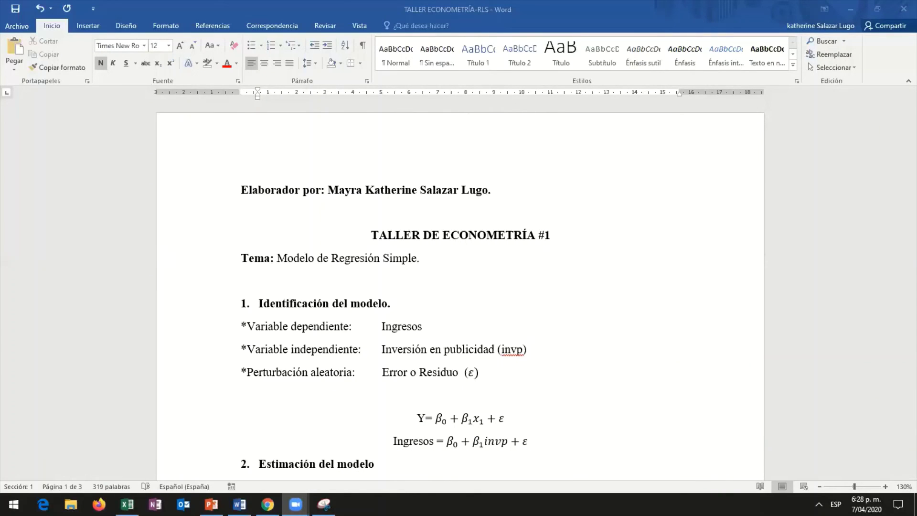
{"action": "left_click", "coordinate": [851, 9]}
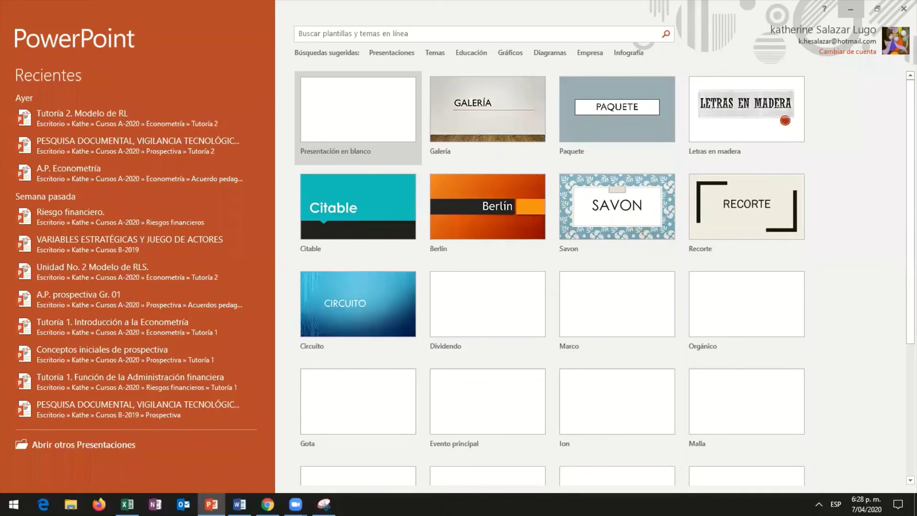
{"action": "left_click", "coordinate": [851, 9]}
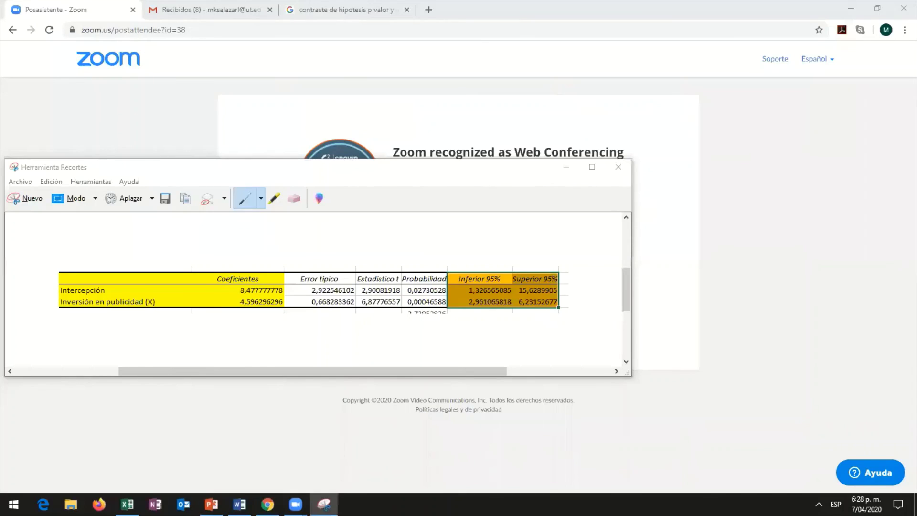